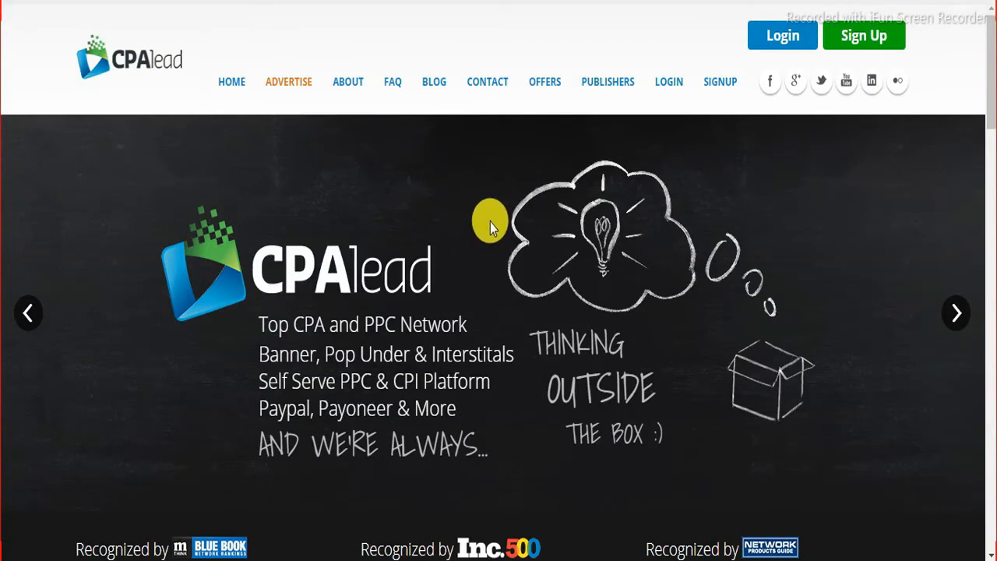
Step: Look over the CPAlead home page, then open the Sign Up registration form
{"action": "scroll", "coordinate": [614, 457], "scroll_direction": "down", "scroll_amount": 1}
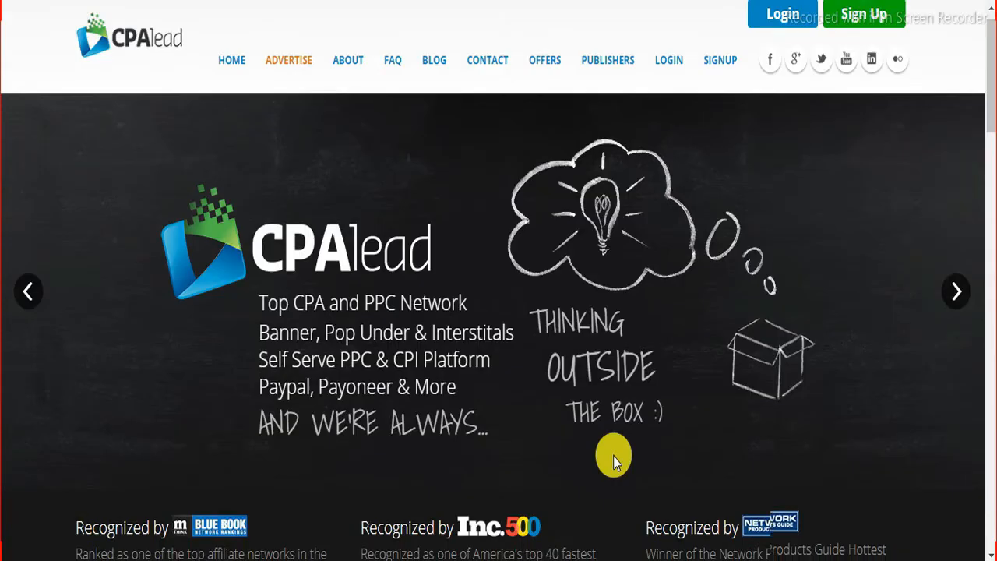
{"action": "scroll", "coordinate": [613, 457], "scroll_direction": "down", "scroll_amount": 10}
{"action": "scroll", "coordinate": [614, 457], "scroll_direction": "up", "scroll_amount": 2}
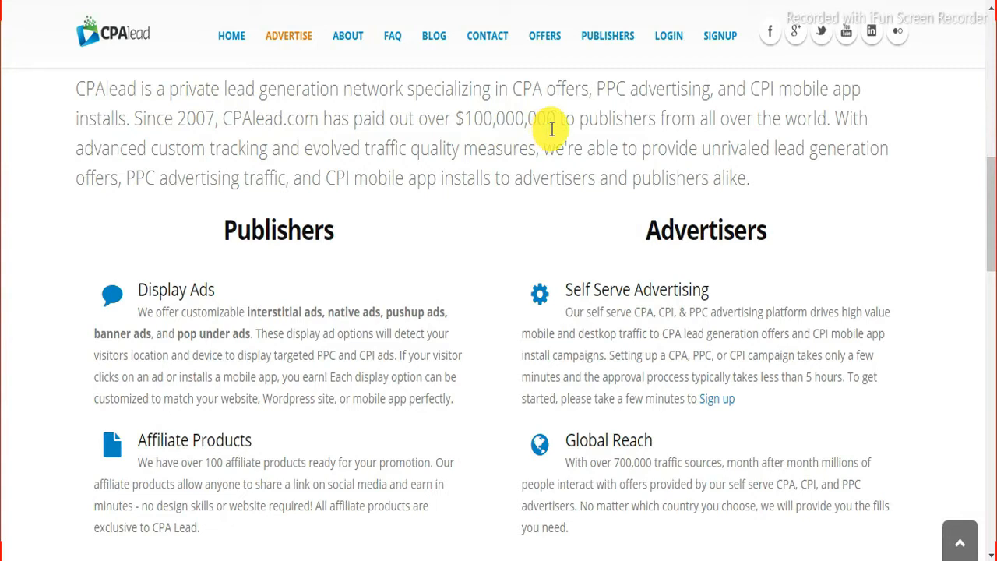
{"action": "scroll", "coordinate": [574, 305], "scroll_direction": "down", "scroll_amount": 2}
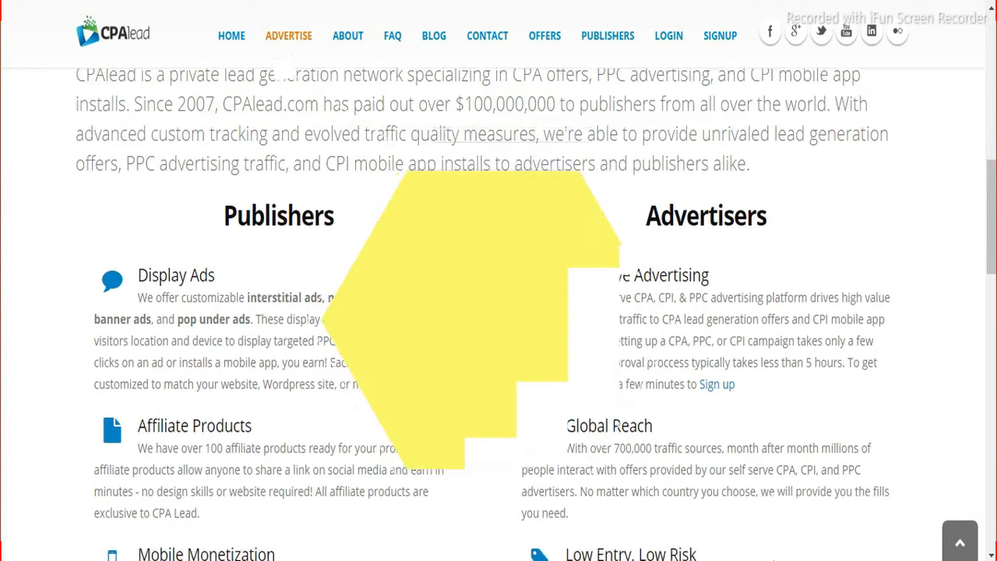
{"action": "scroll", "coordinate": [498, 312], "scroll_direction": "up", "scroll_amount": 3}
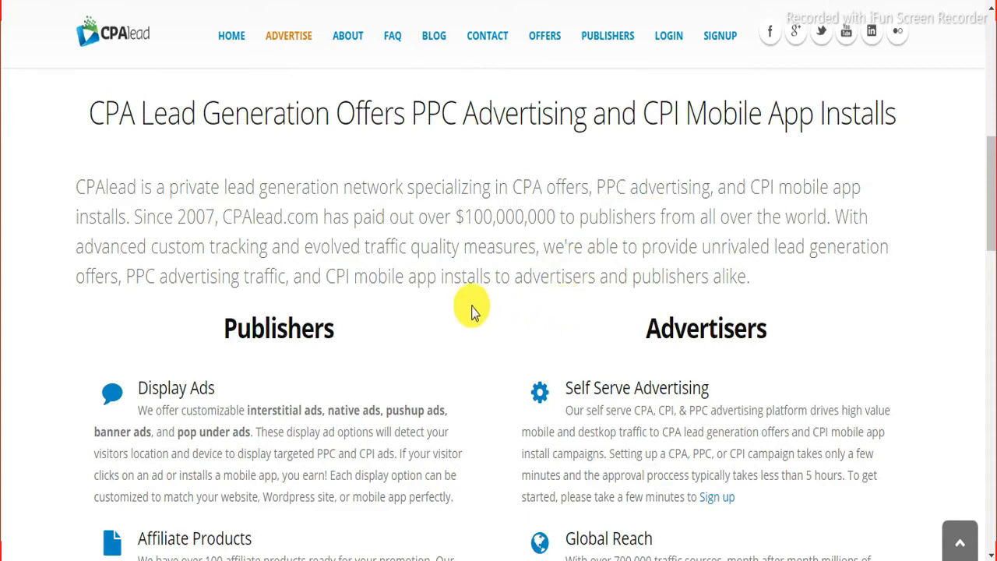
{"action": "scroll", "coordinate": [470, 312], "scroll_direction": "up", "scroll_amount": 5}
{"action": "scroll", "coordinate": [297, 214], "scroll_direction": "up", "scroll_amount": 2}
{"action": "scroll", "coordinate": [340, 241], "scroll_direction": "down", "scroll_amount": 5}
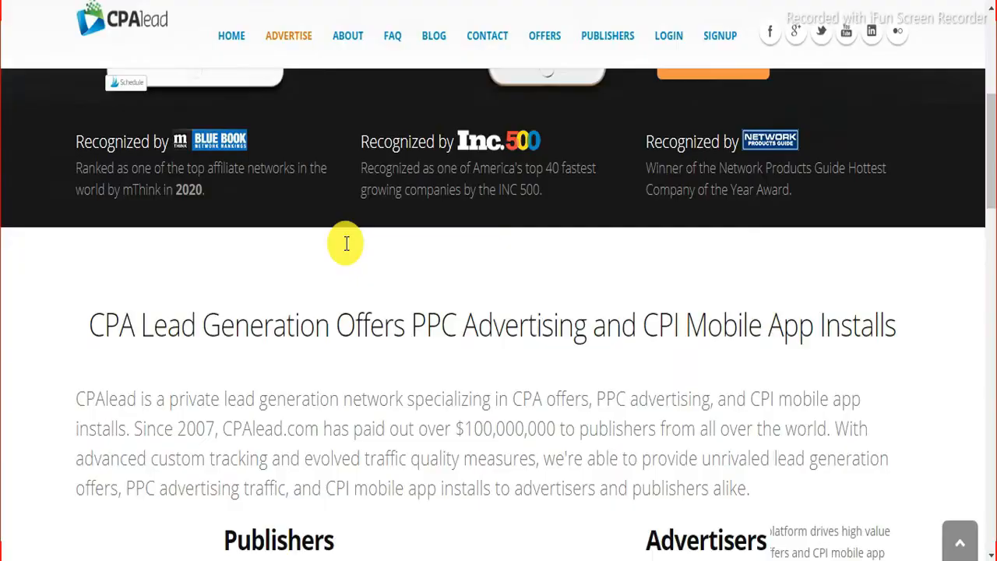
{"action": "scroll", "coordinate": [345, 244], "scroll_direction": "up", "scroll_amount": 2}
{"action": "scroll", "coordinate": [345, 244], "scroll_direction": "down", "scroll_amount": 4}
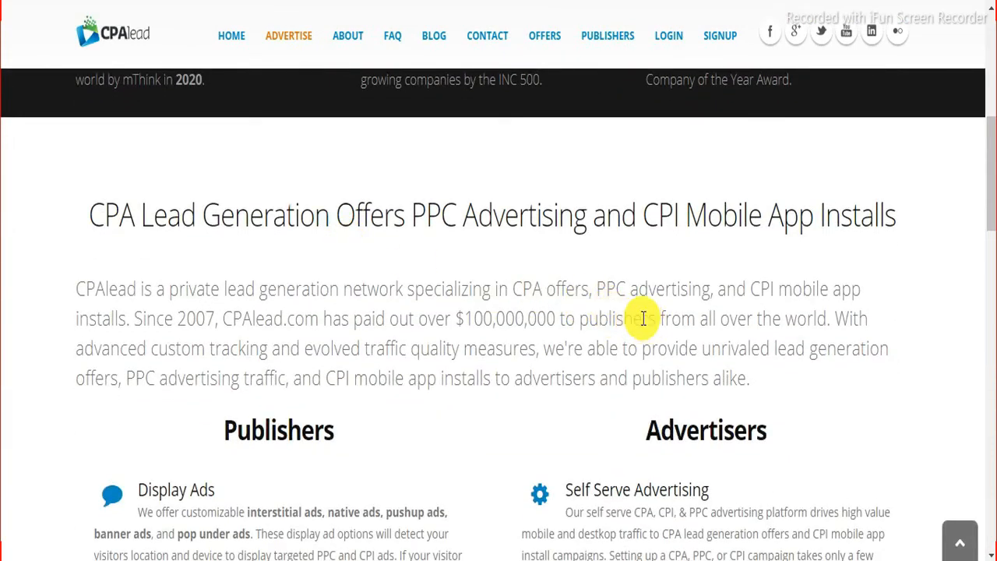
{"action": "scroll", "coordinate": [487, 261], "scroll_direction": "up", "scroll_amount": 5}
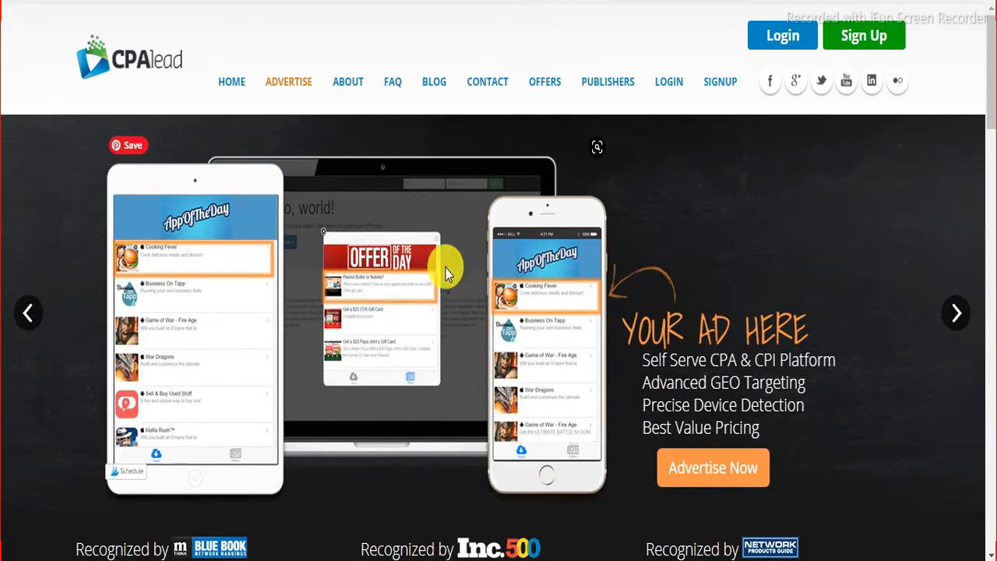
{"action": "scroll", "coordinate": [455, 292], "scroll_direction": "down", "scroll_amount": 8}
{"action": "scroll", "coordinate": [456, 292], "scroll_direction": "up", "scroll_amount": 3}
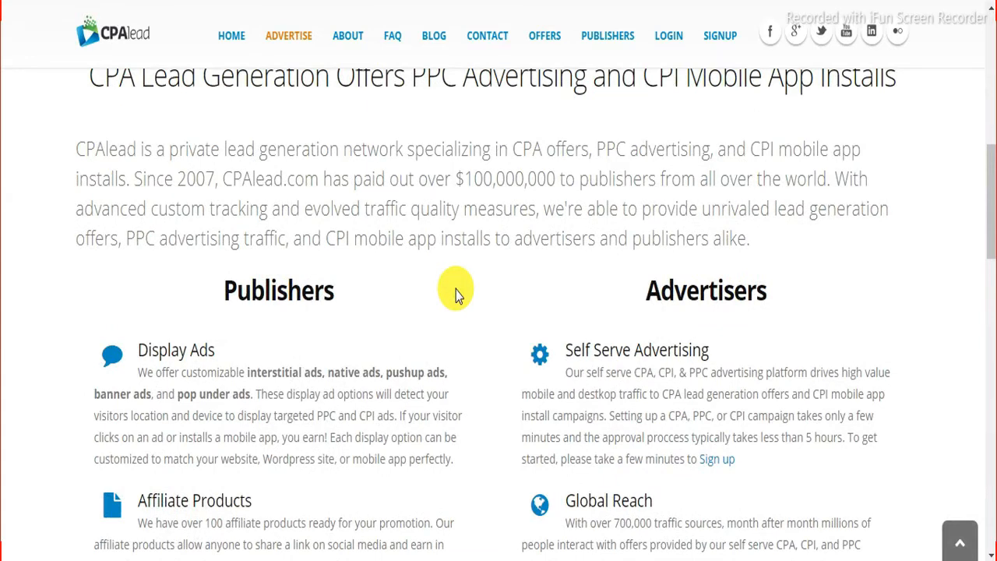
{"action": "scroll", "coordinate": [456, 290], "scroll_direction": "down", "scroll_amount": 4}
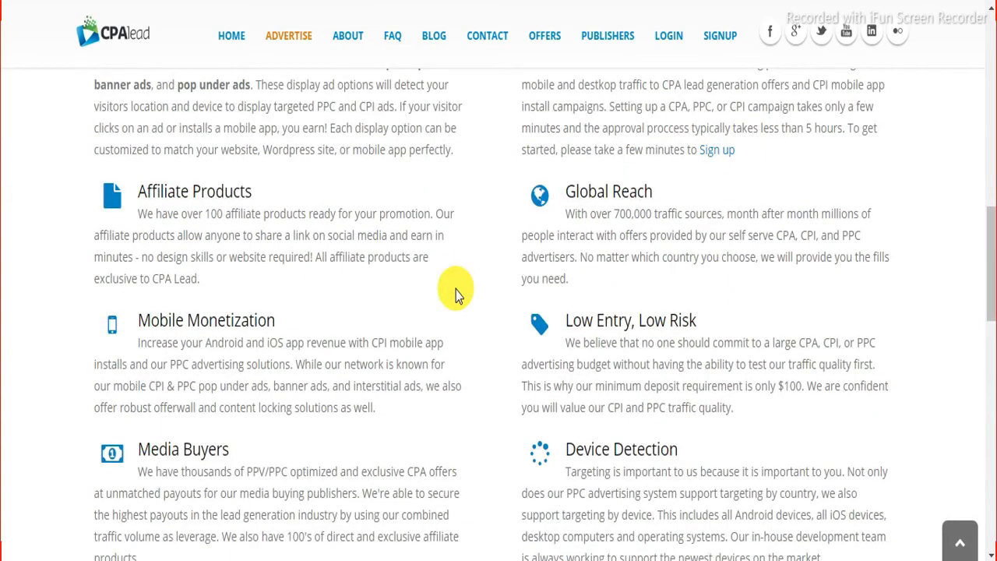
{"action": "scroll", "coordinate": [456, 292], "scroll_direction": "up", "scroll_amount": 10}
{"action": "scroll", "coordinate": [455, 289], "scroll_direction": "up", "scroll_amount": 3}
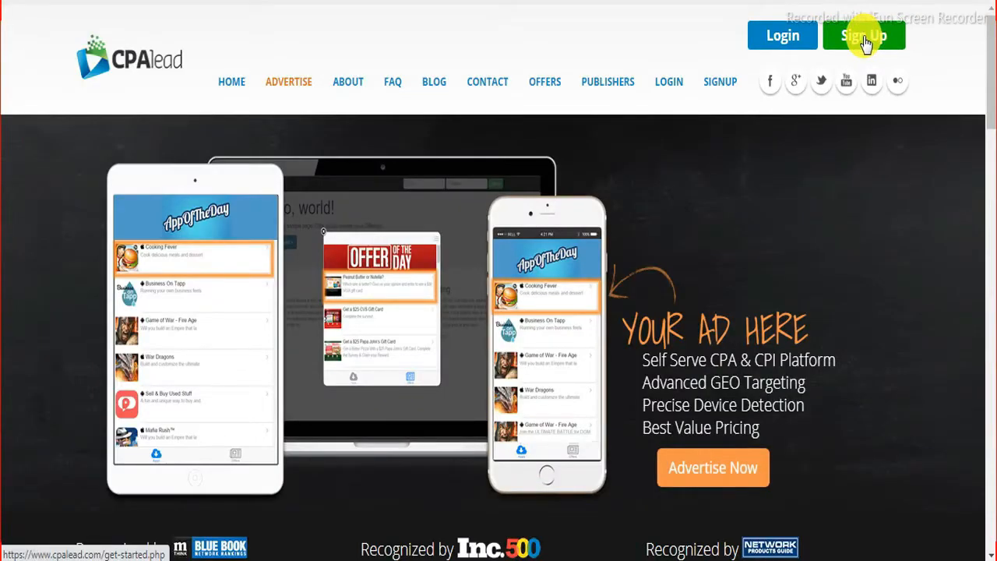
{"action": "left_click", "coordinate": [865, 41]}
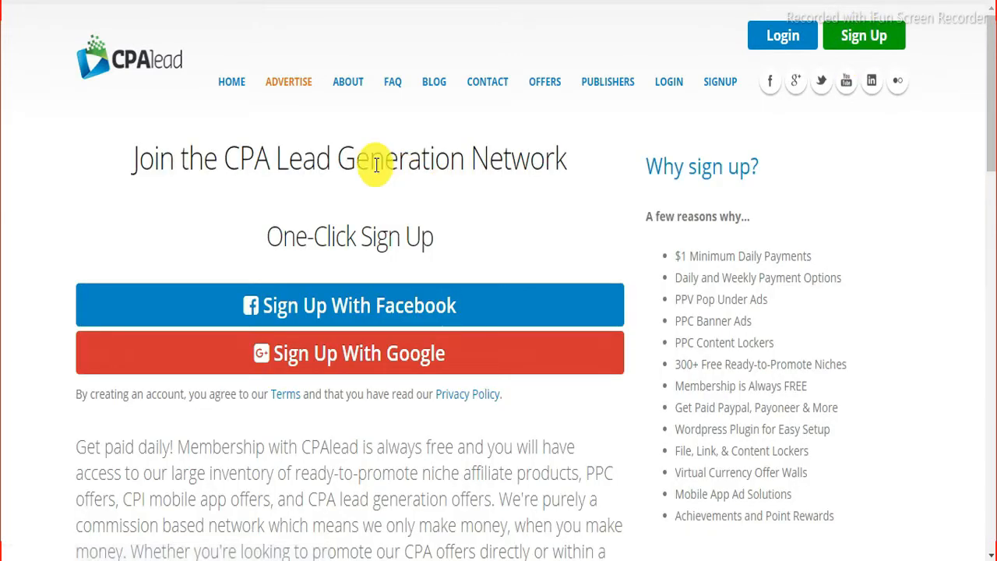
{"action": "scroll", "coordinate": [377, 165], "scroll_direction": "down", "scroll_amount": 2}
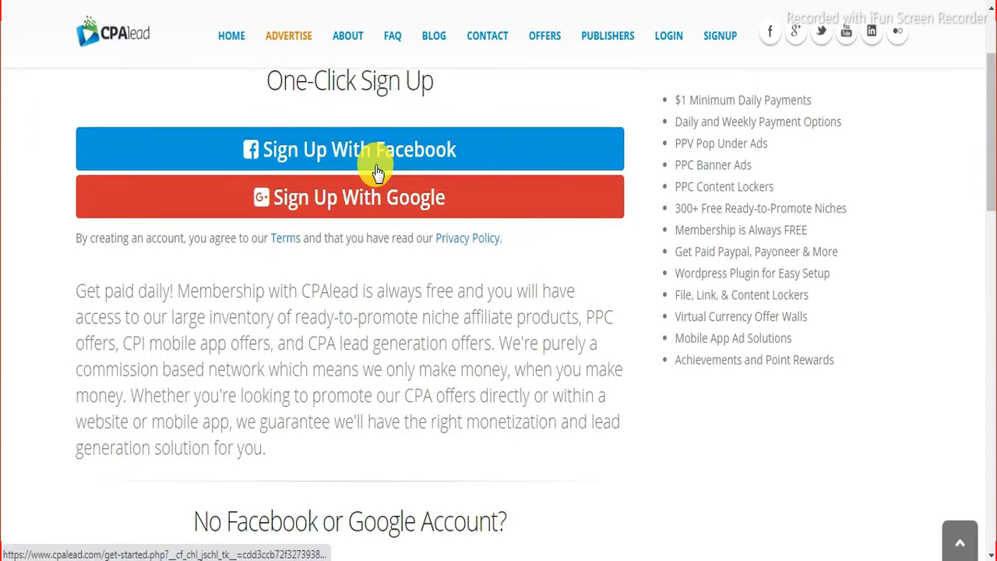
{"action": "scroll", "coordinate": [376, 168], "scroll_direction": "down", "scroll_amount": 5}
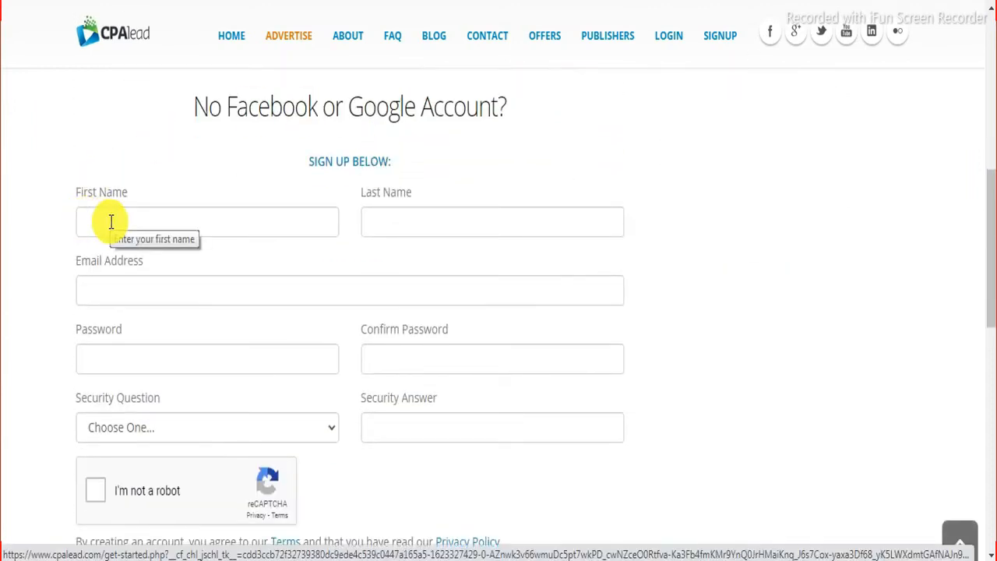
Step: Enter the first and last name, the saved e-mail address and the account password
{"action": "left_click", "coordinate": [112, 222]}
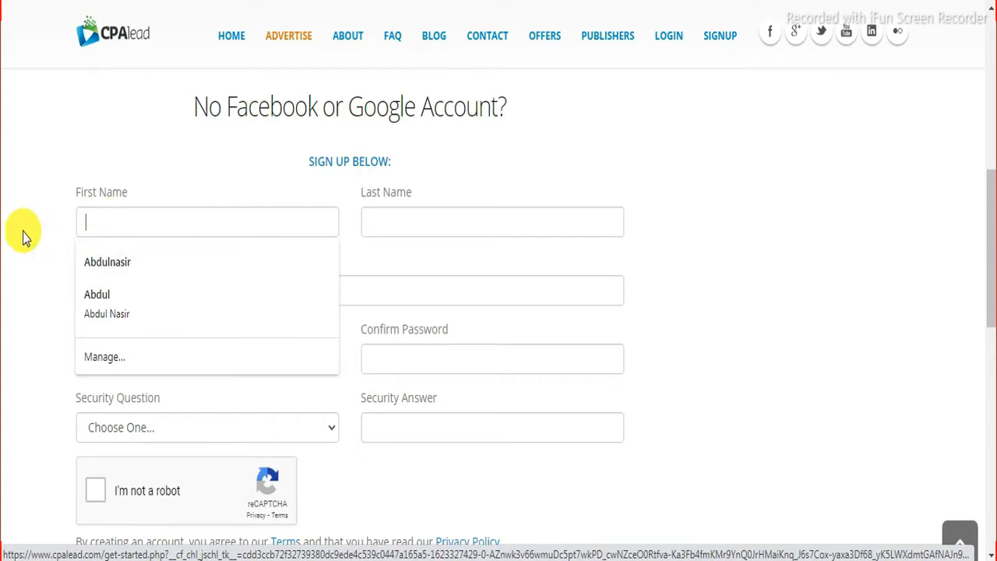
{"action": "key", "text": "Tab"}
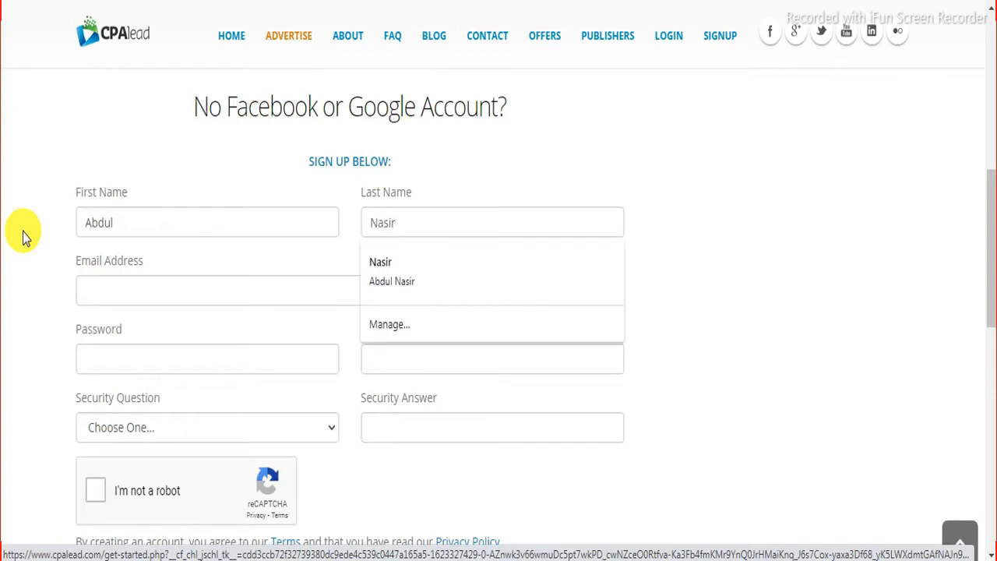
{"action": "left_click", "coordinate": [162, 293]}
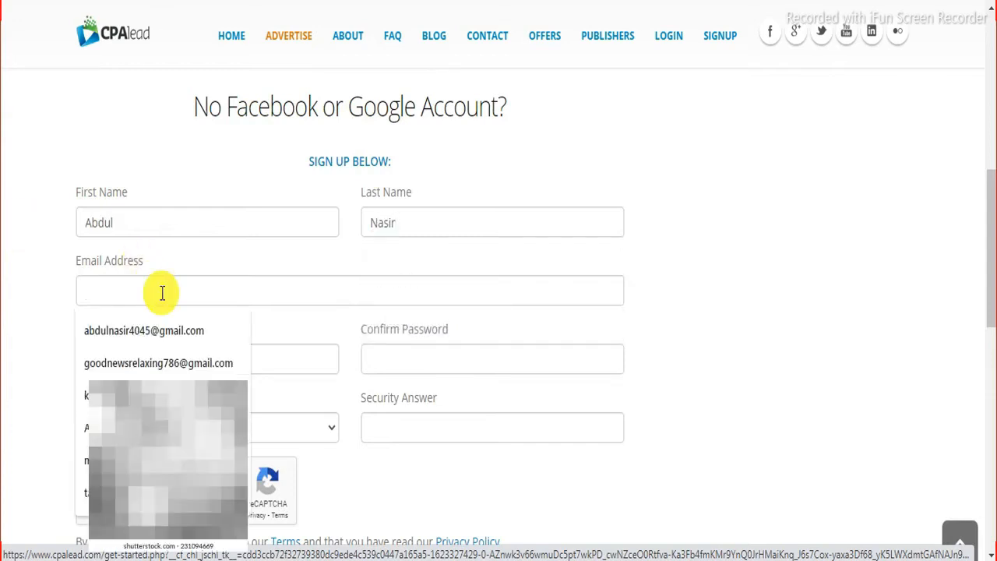
{"action": "left_click", "coordinate": [122, 363]}
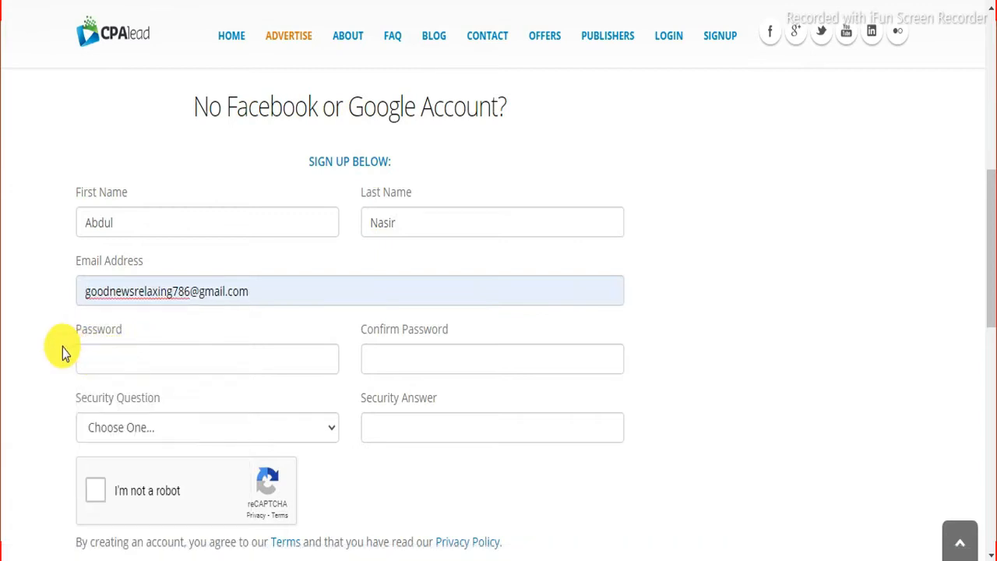
{"action": "left_click", "coordinate": [148, 355]}
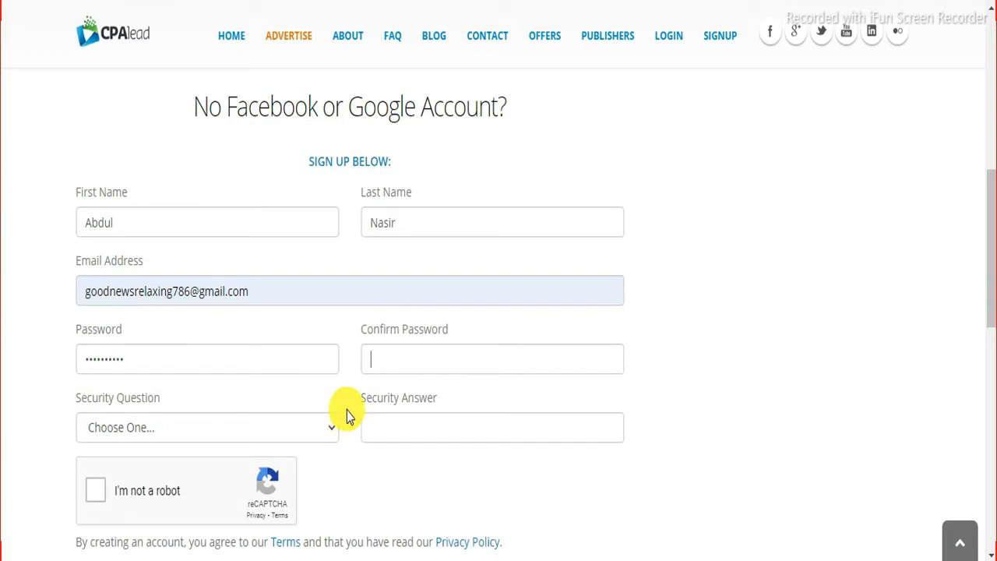
{"action": "type", "text": "••••••••••"}
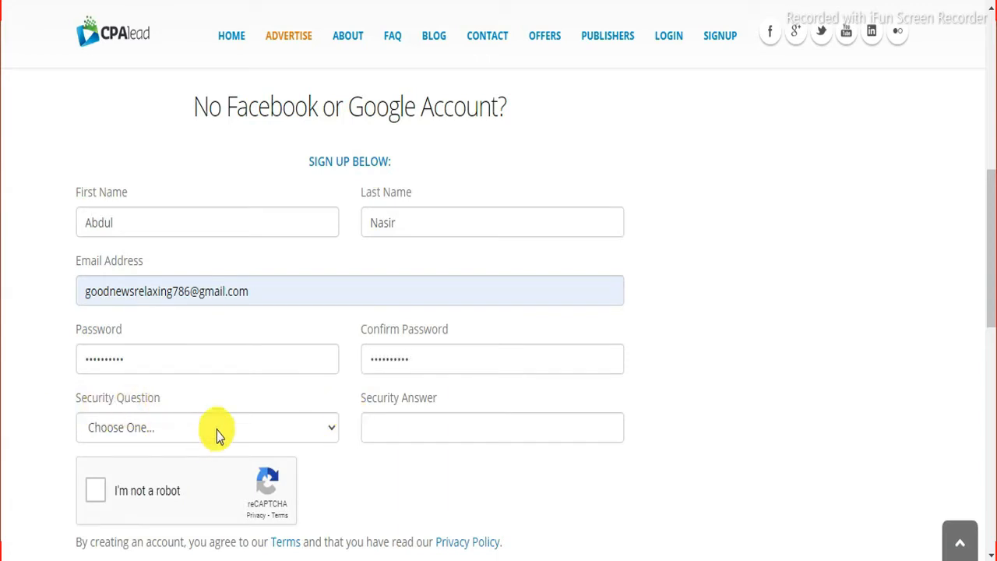
Step: Set the security question to 'Where were you born?', correct the answer, and submit the form
{"action": "left_click", "coordinate": [327, 434]}
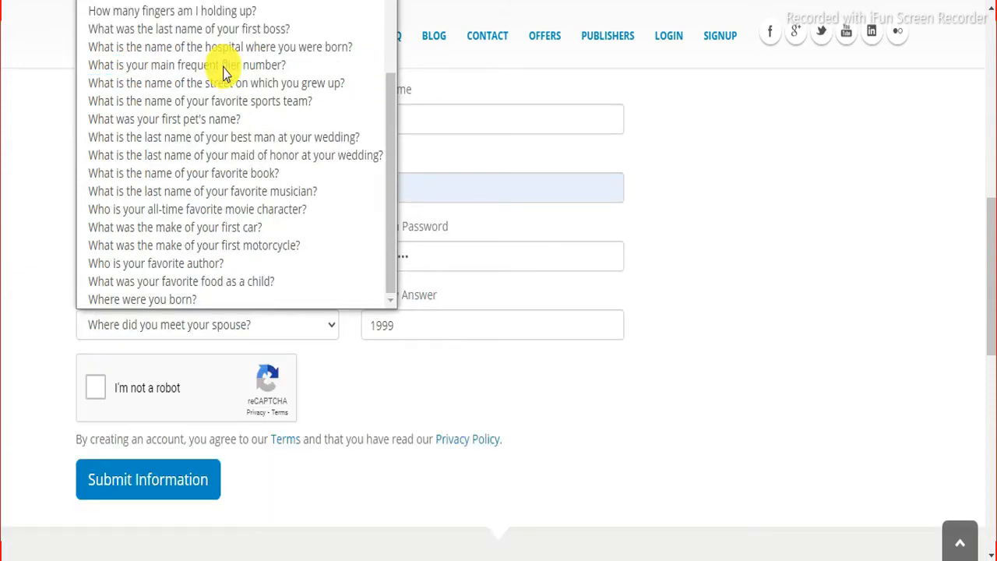
{"action": "left_click", "coordinate": [187, 302]}
{"action": "left_click", "coordinate": [415, 330]}
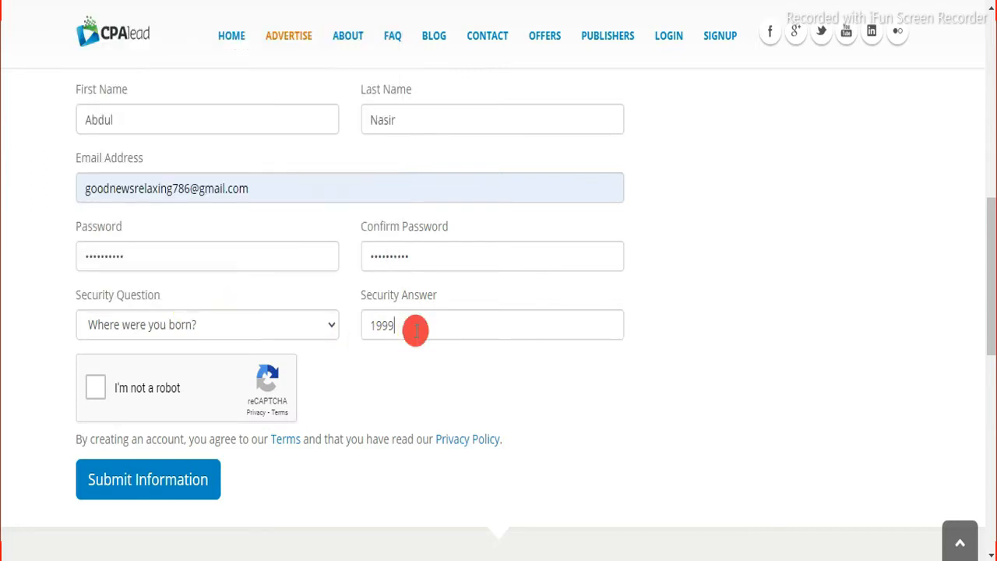
{"action": "key", "text": "BackSpace"}
{"action": "key", "text": "BackSpace"}
{"action": "type", "text": "74"}
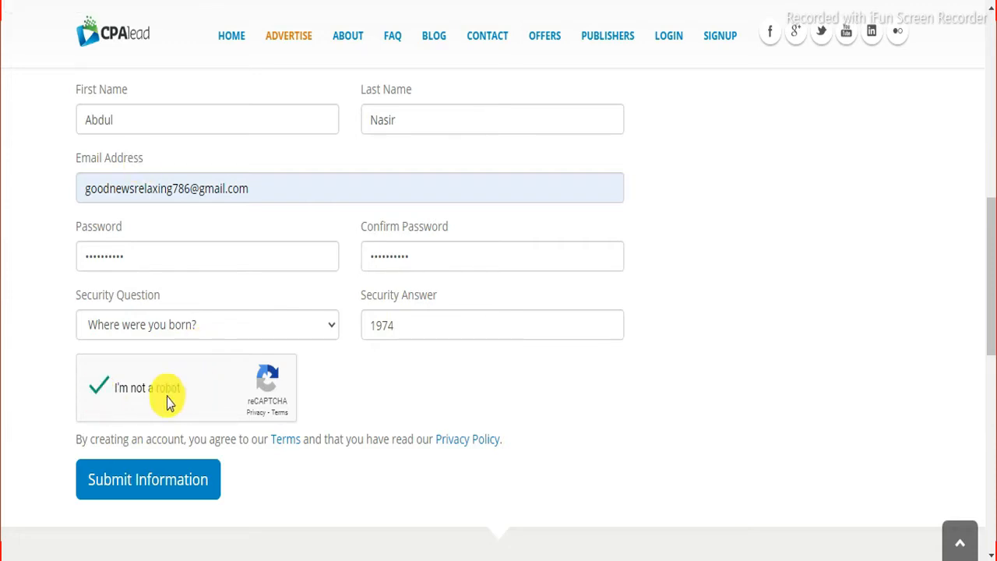
{"action": "left_click", "coordinate": [167, 493]}
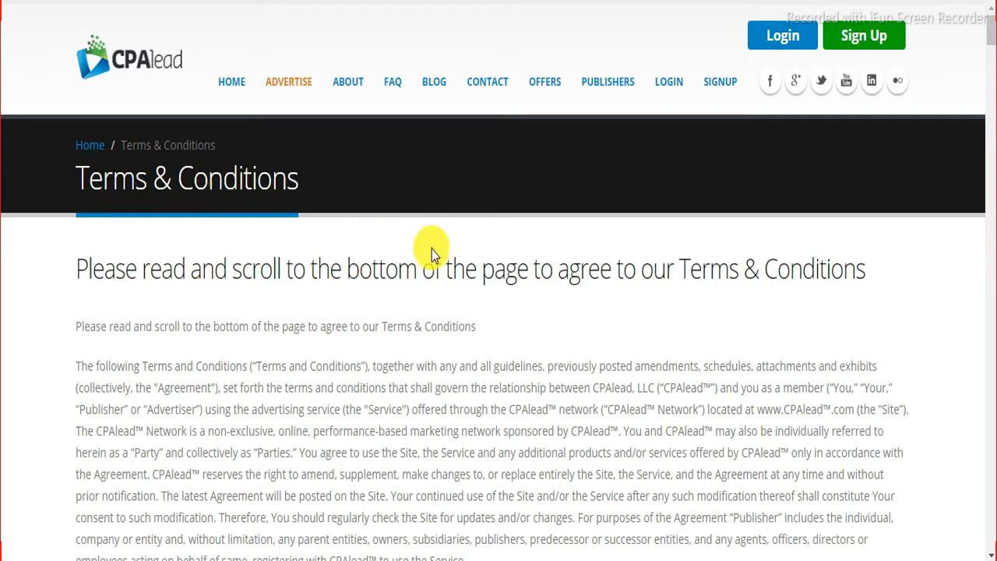
Step: Tick the Publisher Terms and Conditions agreement at the bottom of the page and submit
{"action": "scroll", "coordinate": [432, 249], "scroll_direction": "down", "scroll_amount": 10}
{"action": "scroll", "coordinate": [436, 257], "scroll_direction": "down", "scroll_amount": 20}
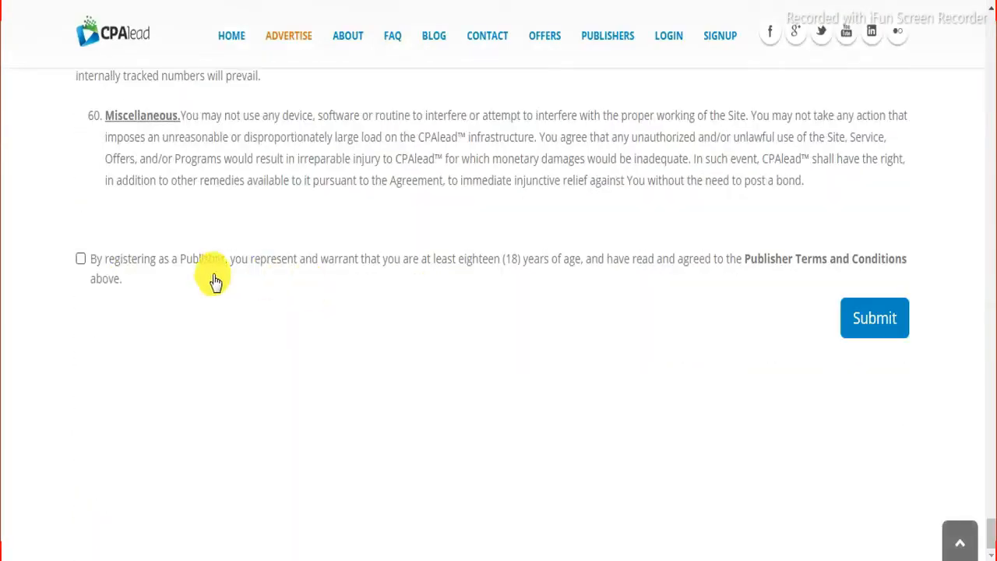
{"action": "left_click", "coordinate": [81, 259]}
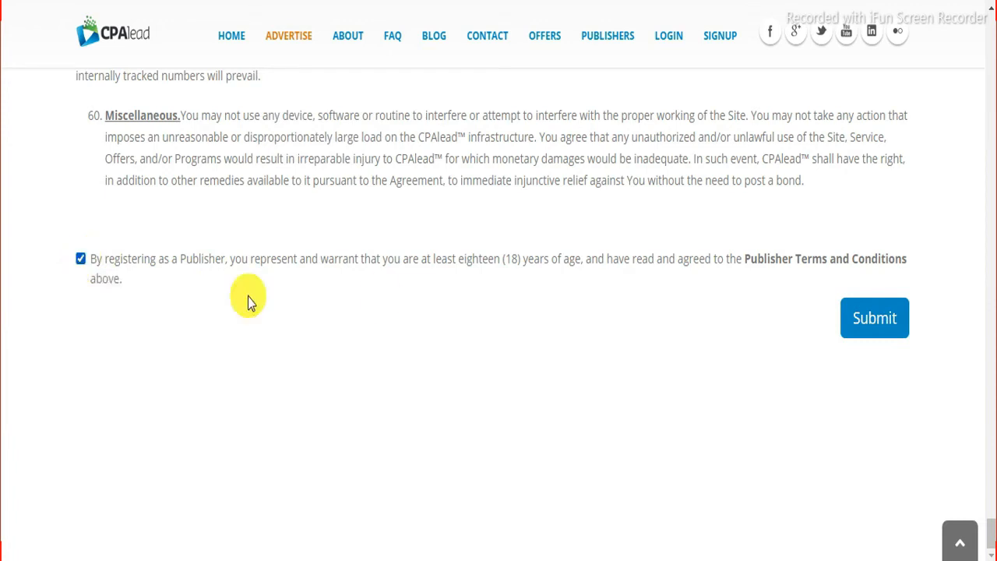
{"action": "left_click", "coordinate": [889, 329]}
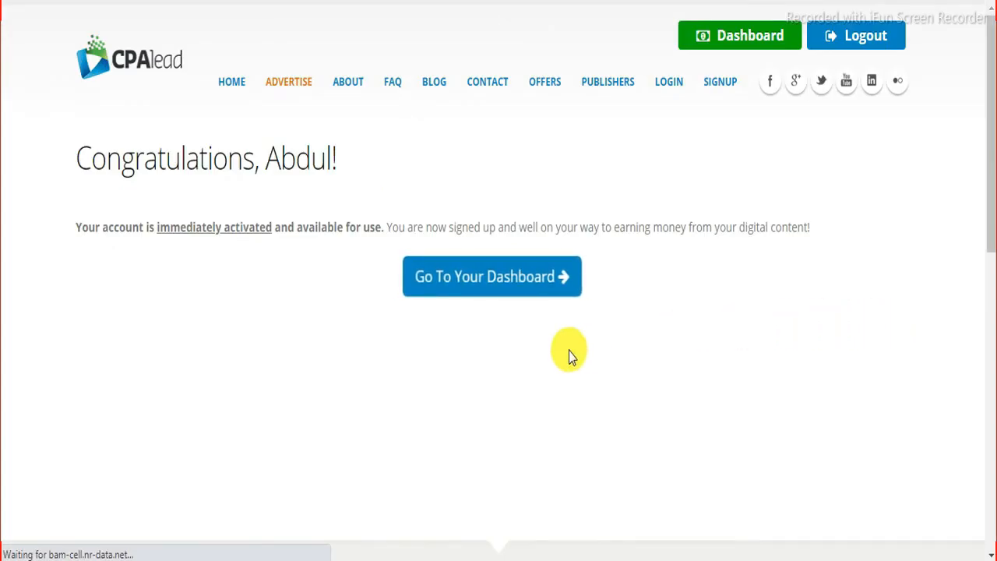
Step: Go to the new account's dashboard and resend the verification e-mail from its notice
{"action": "left_click", "coordinate": [505, 284]}
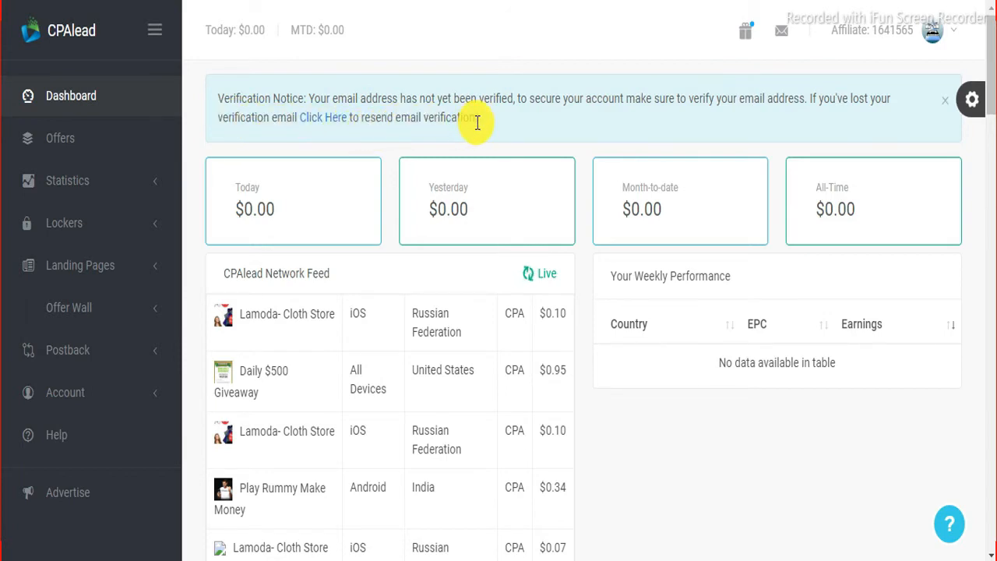
{"action": "left_click", "coordinate": [328, 127]}
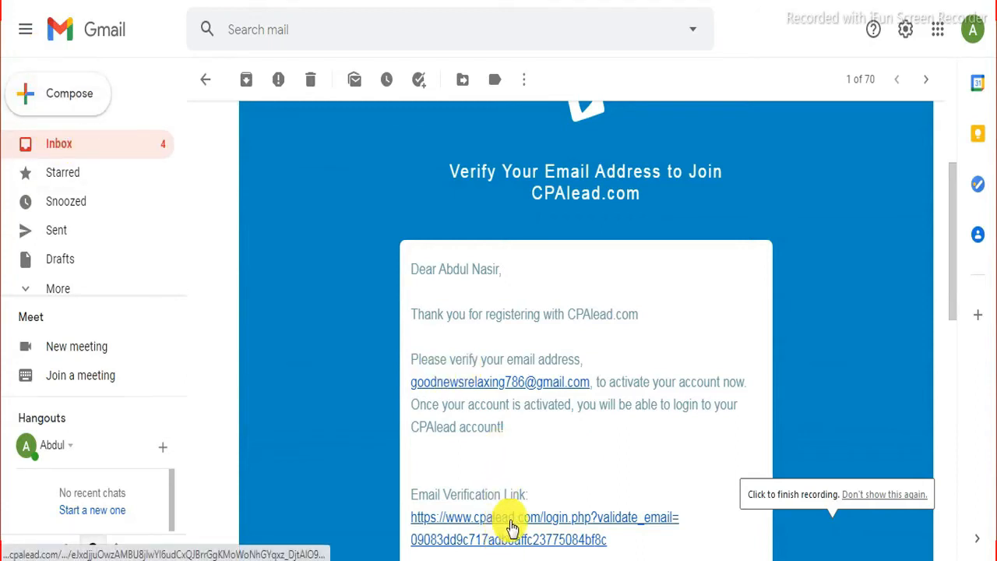
Step: Open the verification link from the e-mail and dismiss the Verified confirmation on the dashboard
{"action": "left_click", "coordinate": [554, 530]}
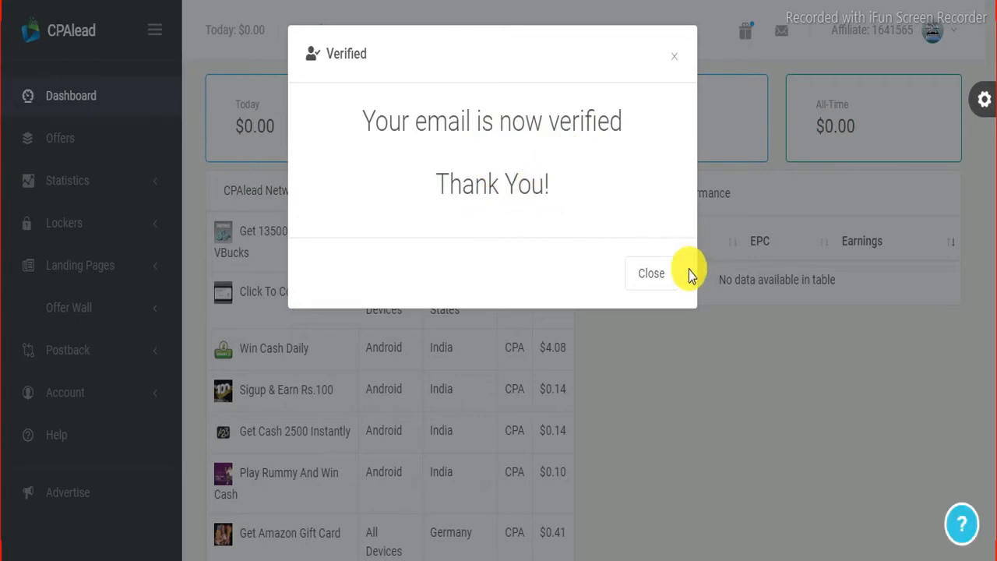
{"action": "left_click", "coordinate": [658, 274]}
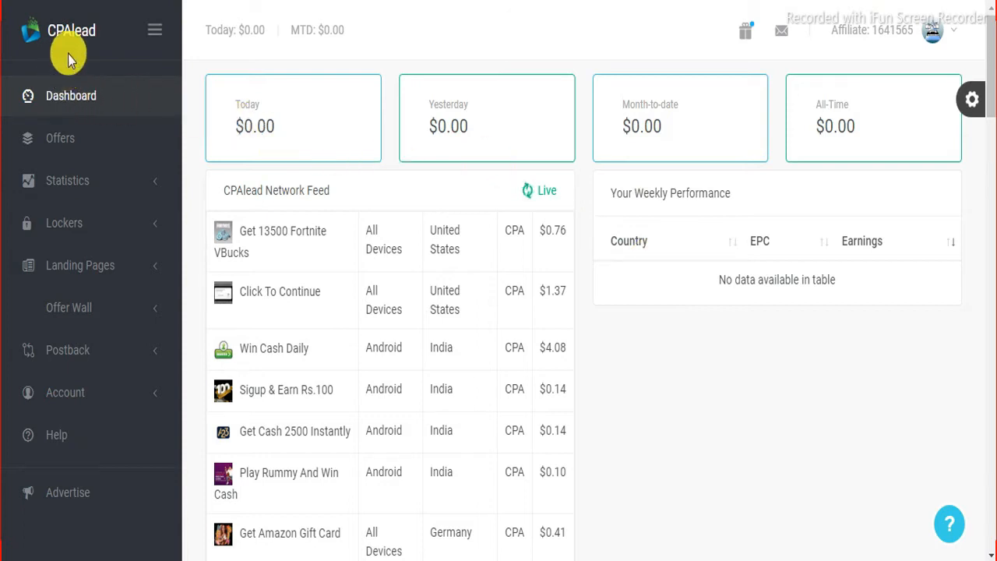
Step: Go to Offers and scroll through the table of offers with their devices, countries and payouts
{"action": "left_click", "coordinate": [64, 142]}
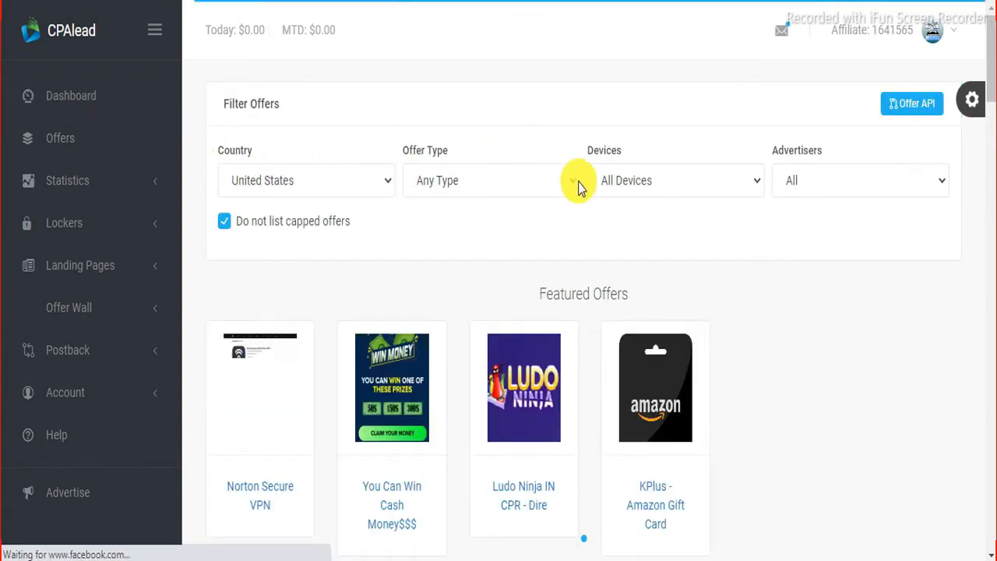
{"action": "scroll", "coordinate": [579, 187], "scroll_direction": "down", "scroll_amount": 2}
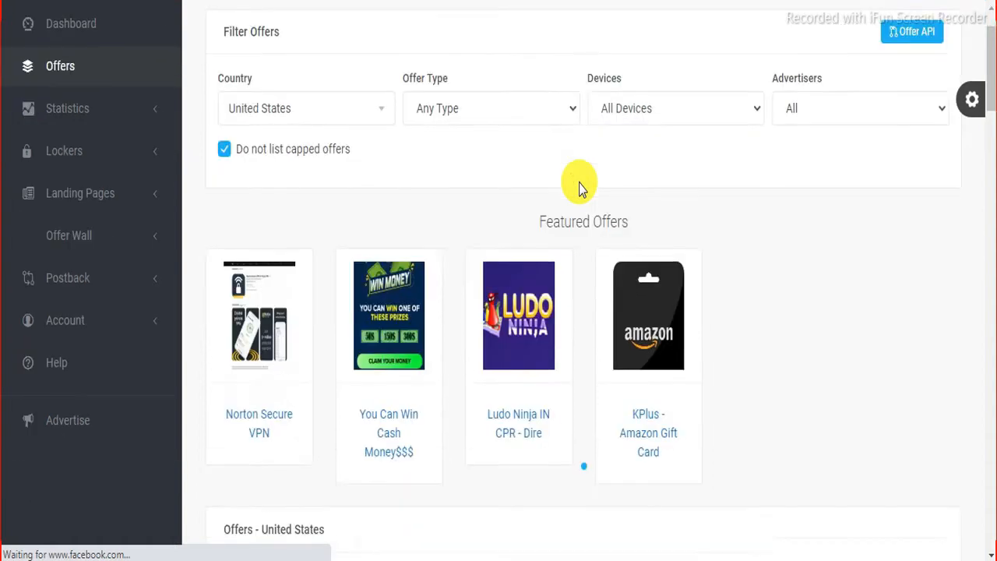
{"action": "scroll", "coordinate": [579, 187], "scroll_direction": "down", "scroll_amount": 5}
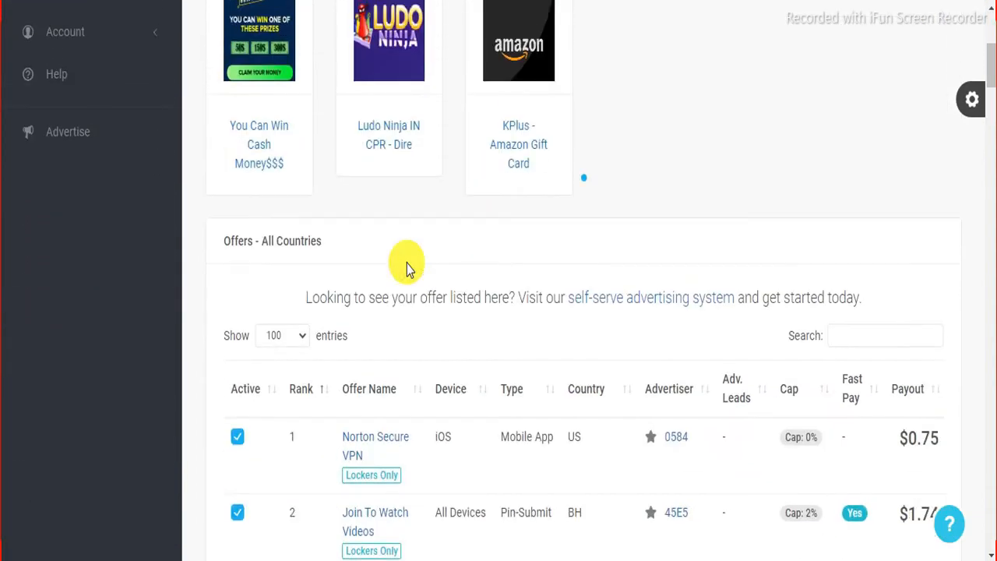
{"action": "scroll", "coordinate": [406, 263], "scroll_direction": "down", "scroll_amount": 2}
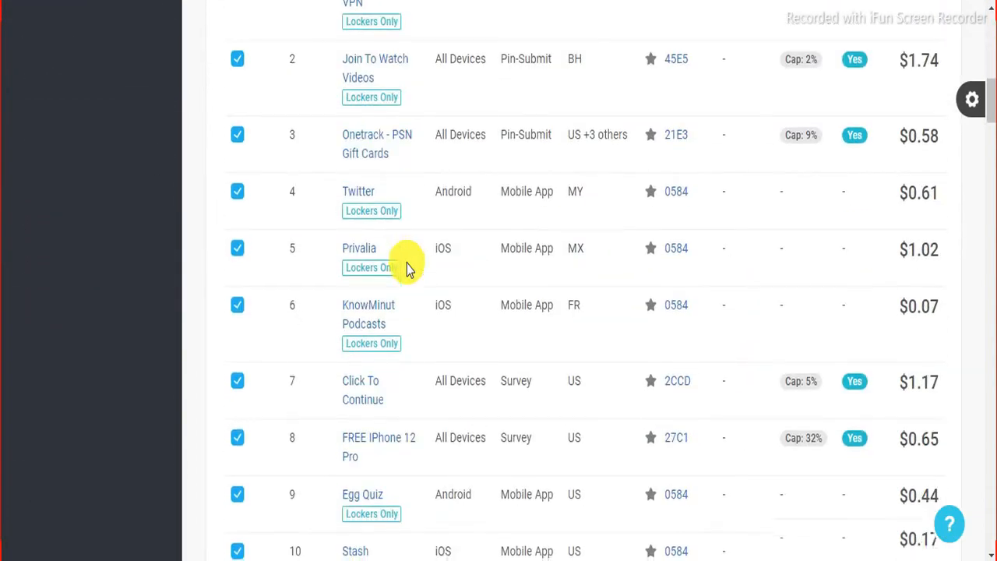
{"action": "scroll", "coordinate": [933, 165], "scroll_direction": "down", "scroll_amount": 2}
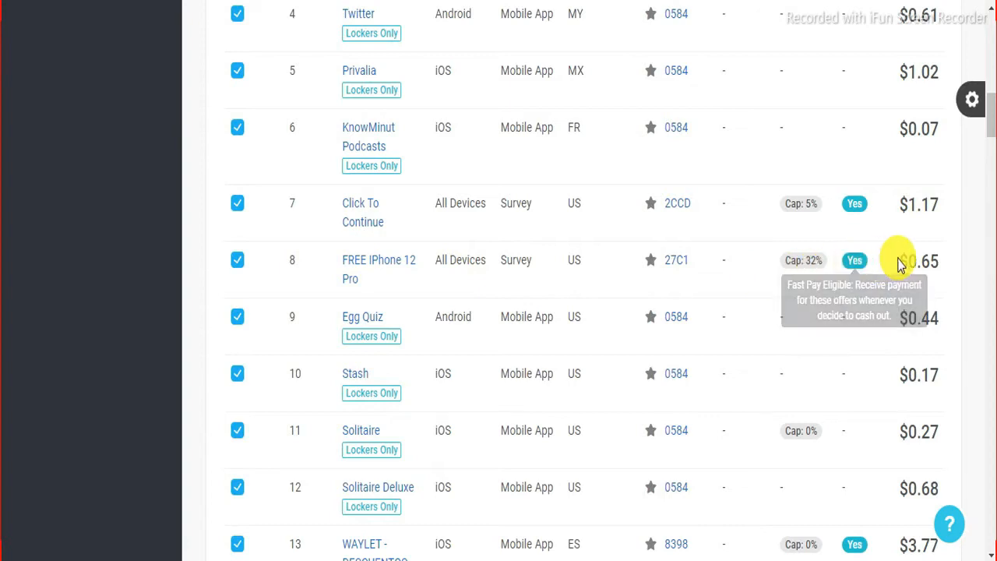
{"action": "scroll", "coordinate": [927, 212], "scroll_direction": "down", "scroll_amount": 3}
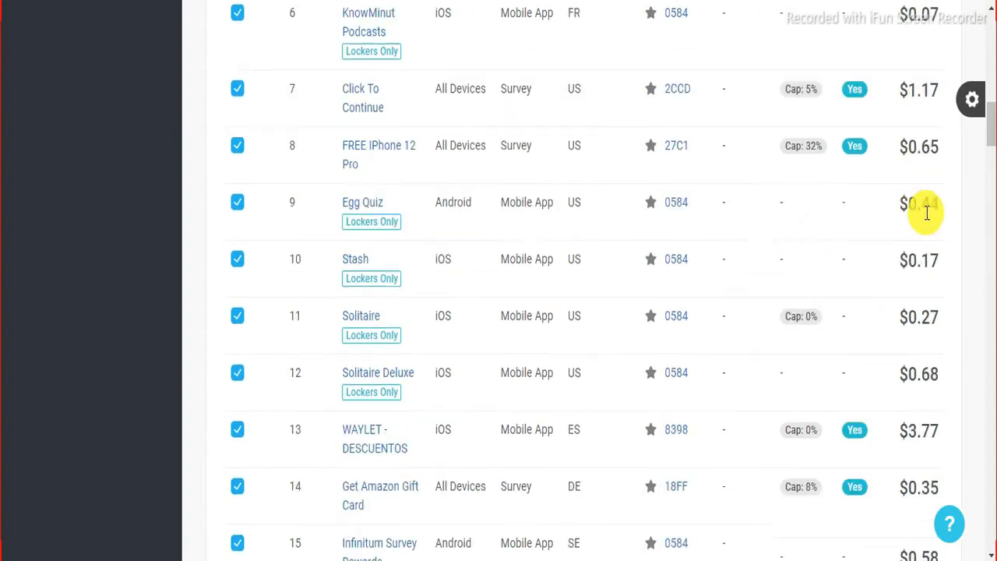
{"action": "scroll", "coordinate": [926, 215], "scroll_direction": "down", "scroll_amount": 1}
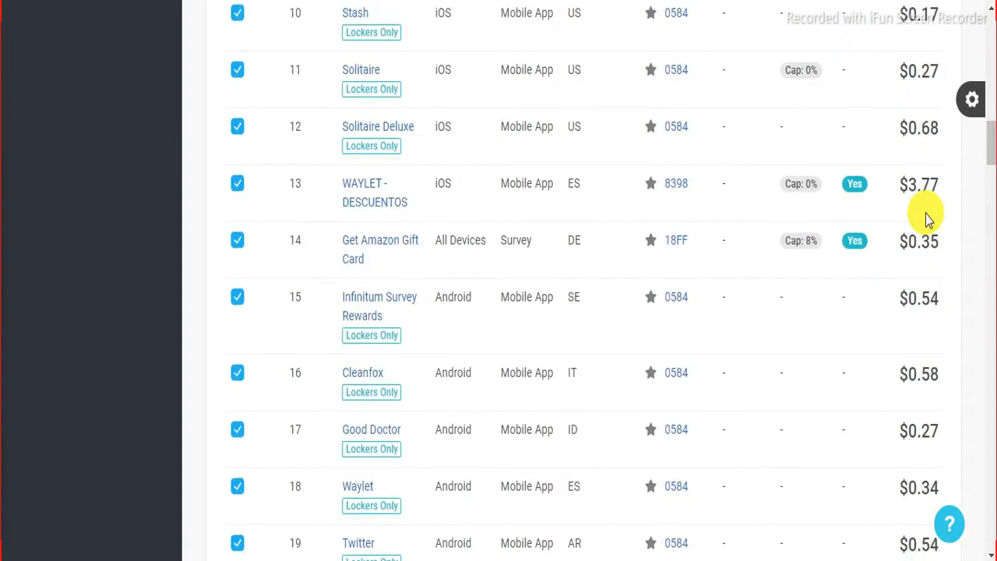
{"action": "scroll", "coordinate": [813, 213], "scroll_direction": "down", "scroll_amount": 1}
{"action": "scroll", "coordinate": [812, 213], "scroll_direction": "down", "scroll_amount": 1}
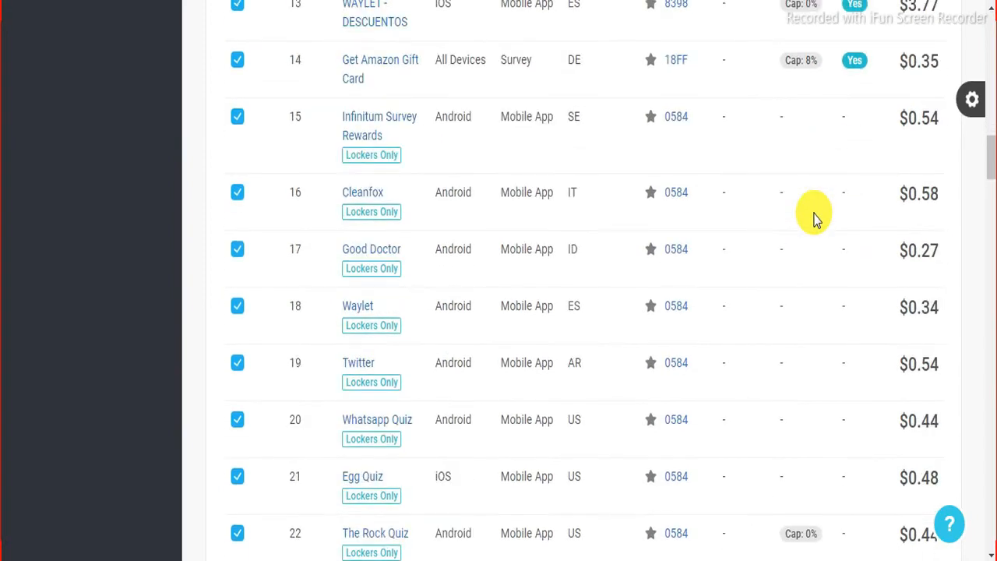
{"action": "scroll", "coordinate": [813, 218], "scroll_direction": "down", "scroll_amount": 1}
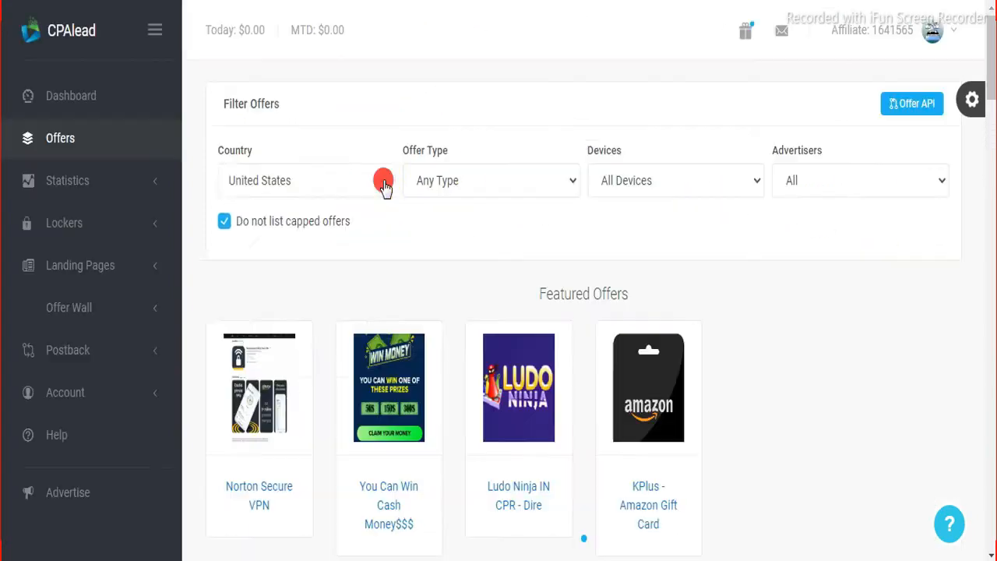
Step: Change the Filter Offers country from United States to All Countries
{"action": "left_click", "coordinate": [364, 184]}
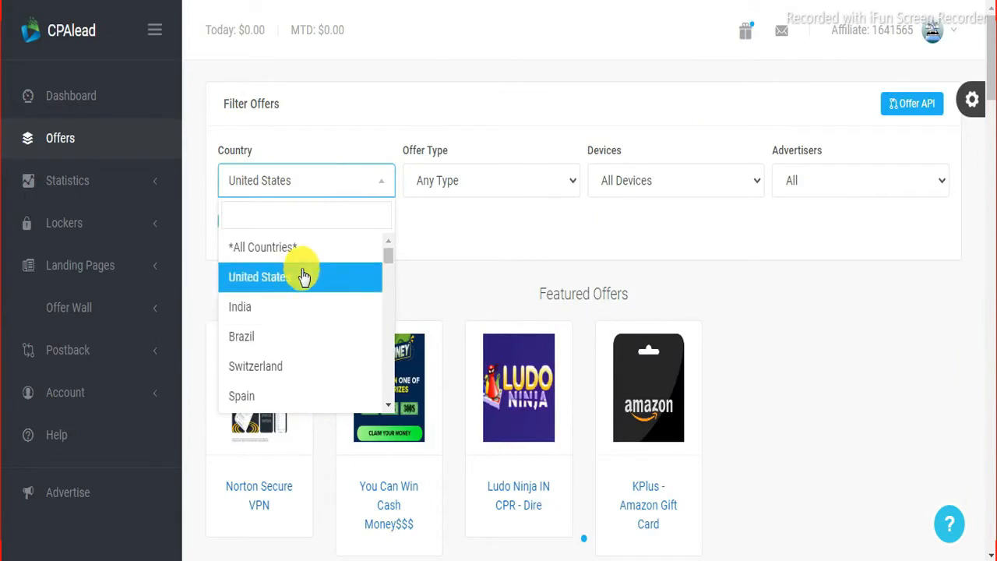
{"action": "left_click", "coordinate": [415, 236]}
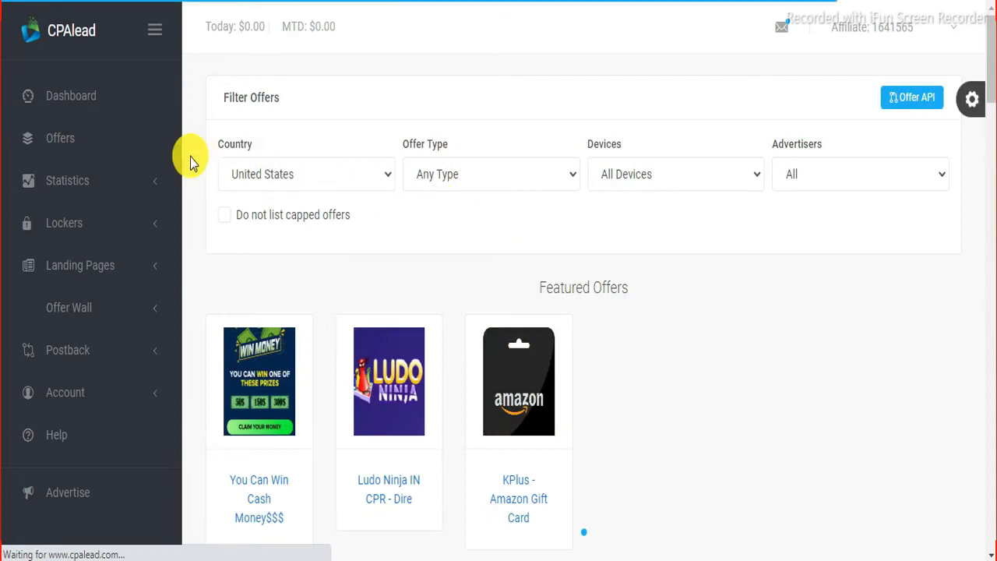
{"action": "left_click", "coordinate": [381, 187]}
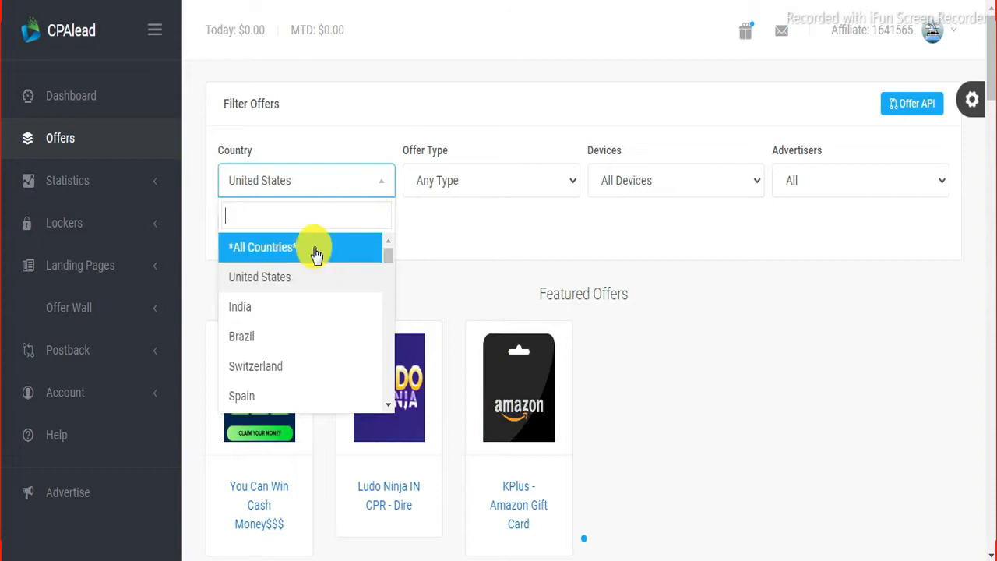
{"action": "left_click", "coordinate": [259, 257]}
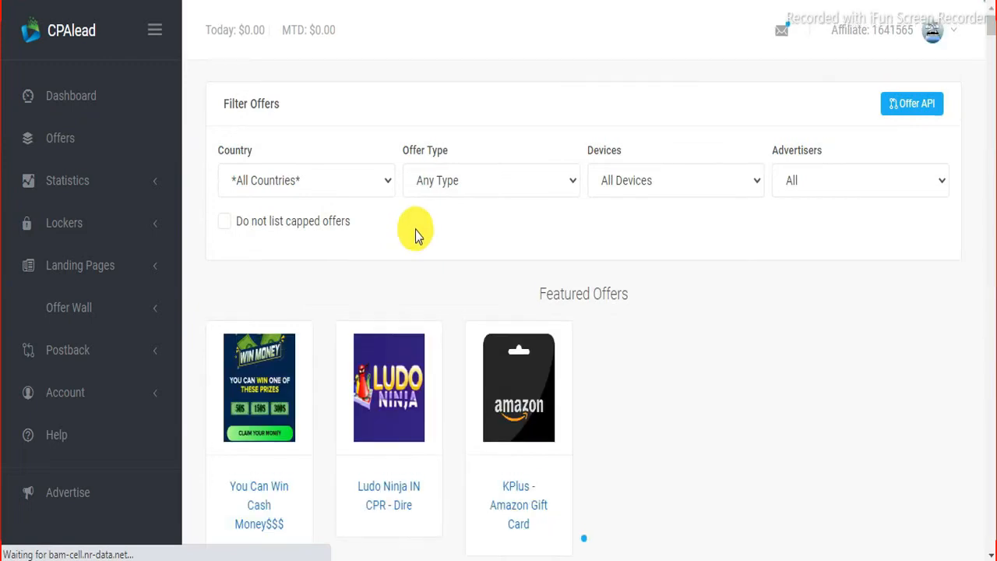
Step: Scroll down to the Offers - All Countries table and review its offers and payouts
{"action": "scroll", "coordinate": [414, 233], "scroll_direction": "down", "scroll_amount": 2}
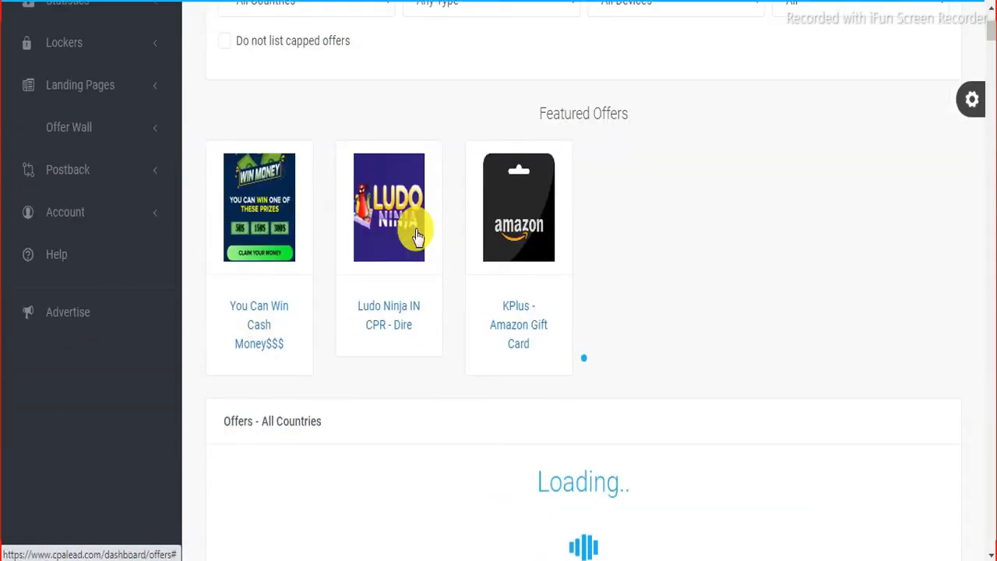
{"action": "scroll", "coordinate": [416, 232], "scroll_direction": "down", "scroll_amount": 2}
{"action": "scroll", "coordinate": [415, 233], "scroll_direction": "down", "scroll_amount": 1}
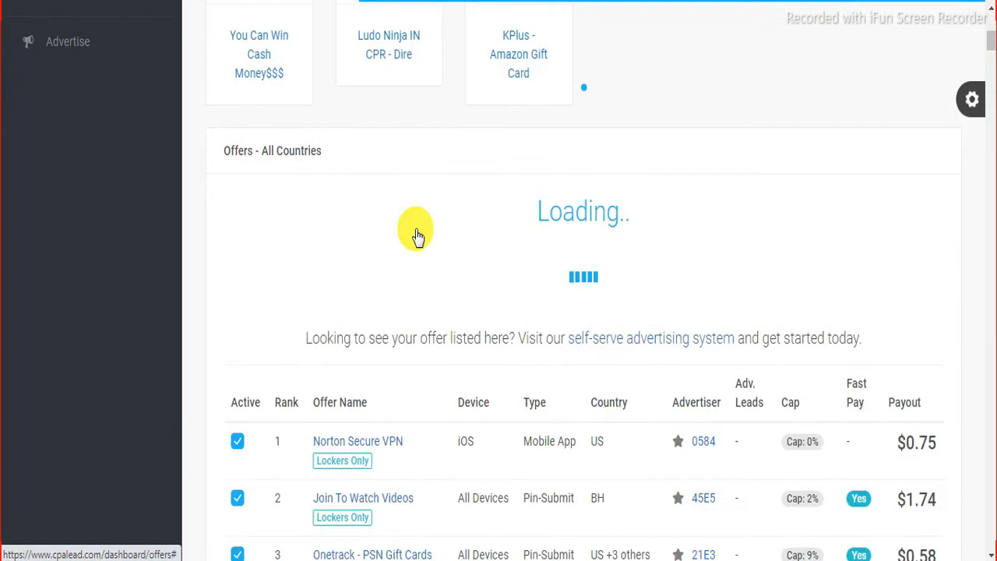
{"action": "scroll", "coordinate": [416, 229], "scroll_direction": "down", "scroll_amount": 1}
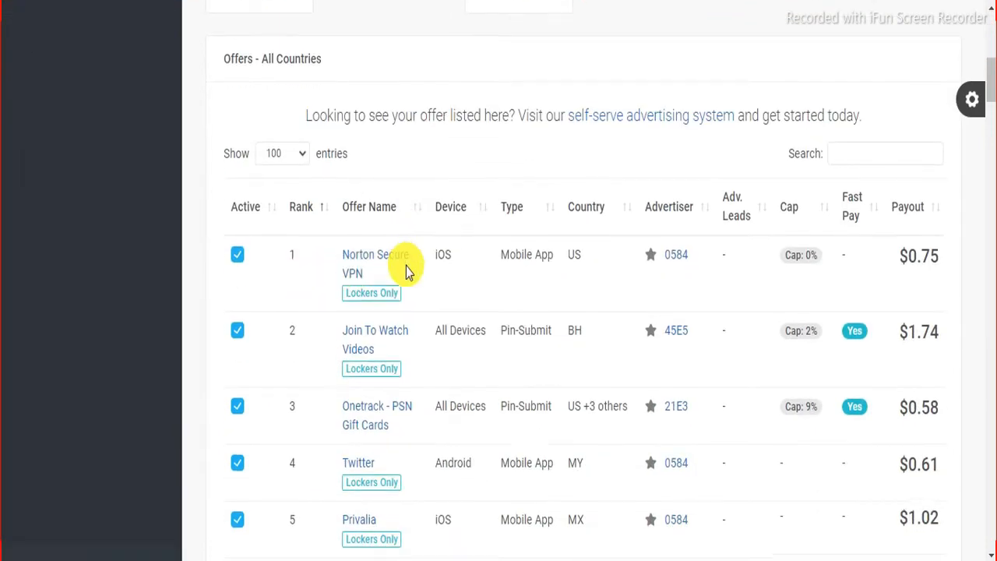
{"action": "scroll", "coordinate": [507, 252], "scroll_direction": "down", "scroll_amount": 1}
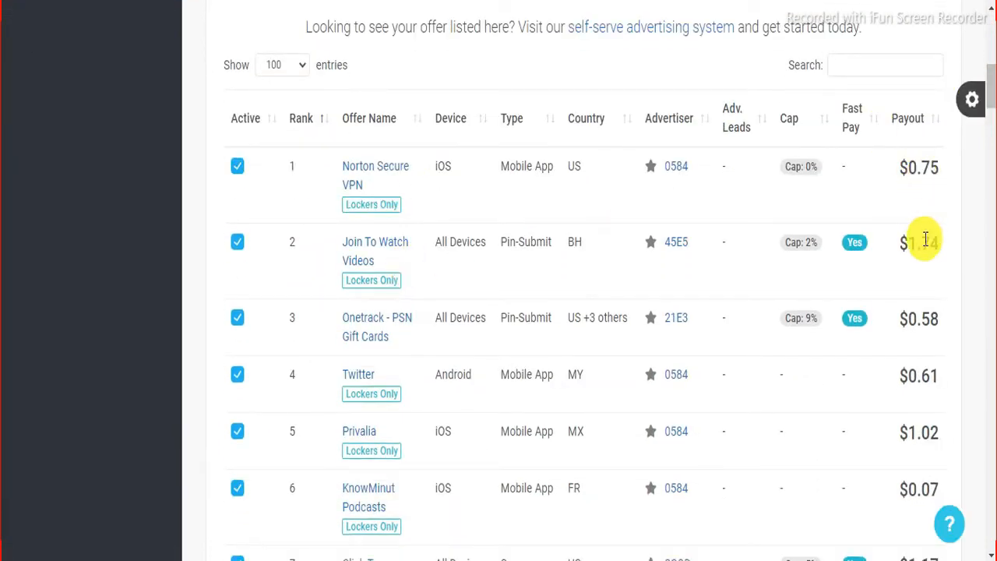
{"action": "scroll", "coordinate": [927, 307], "scroll_direction": "down", "scroll_amount": 1}
{"action": "scroll", "coordinate": [927, 307], "scroll_direction": "down", "scroll_amount": 3}
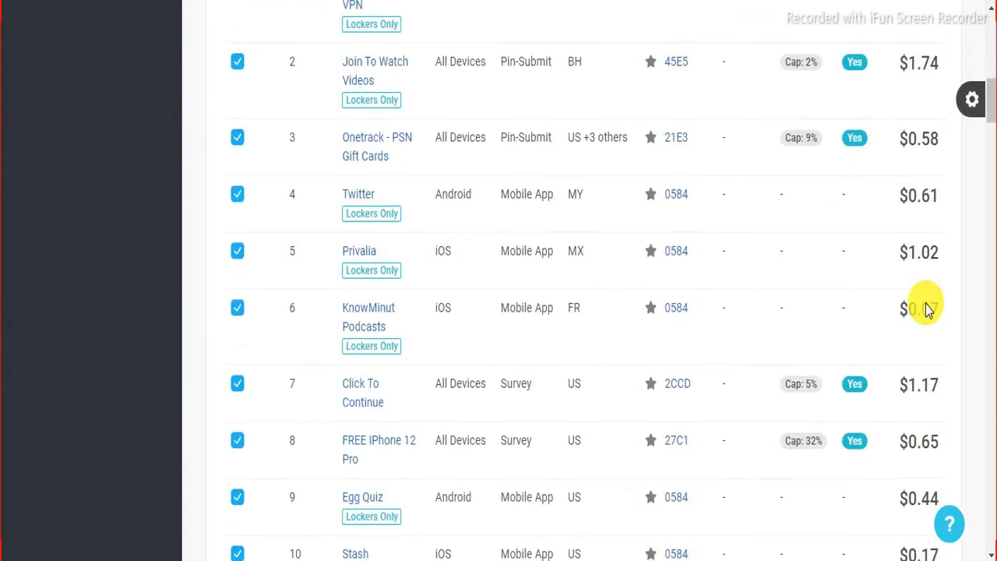
{"action": "scroll", "coordinate": [927, 307], "scroll_direction": "up", "scroll_amount": 4}
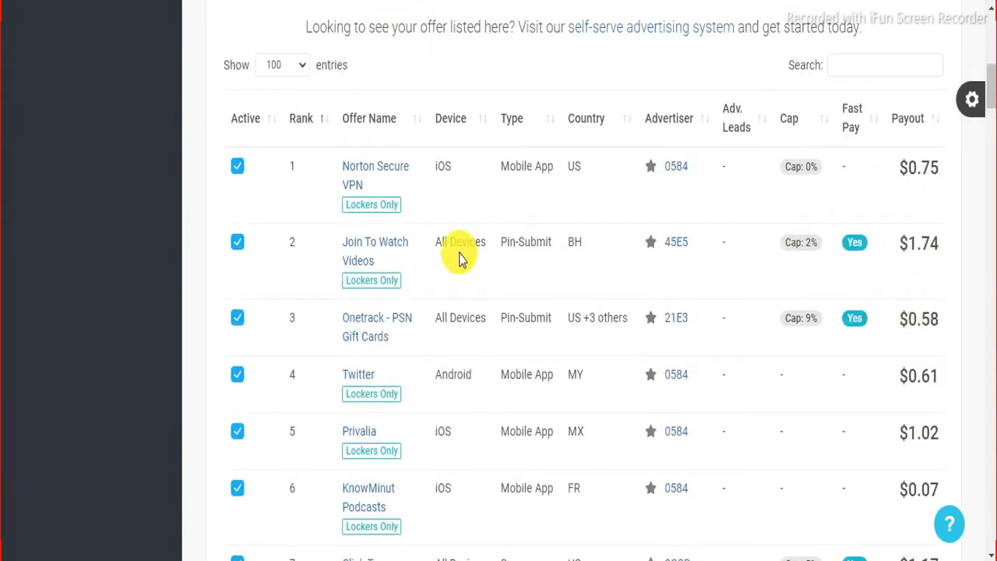
{"action": "scroll", "coordinate": [460, 259], "scroll_direction": "down", "scroll_amount": 9}
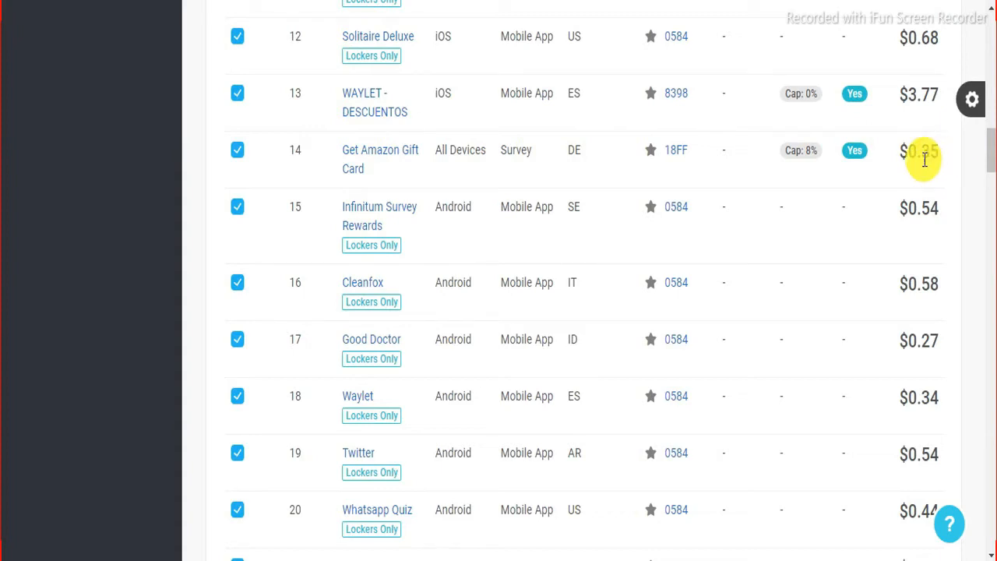
{"action": "scroll", "coordinate": [545, 372], "scroll_direction": "down", "scroll_amount": 9}
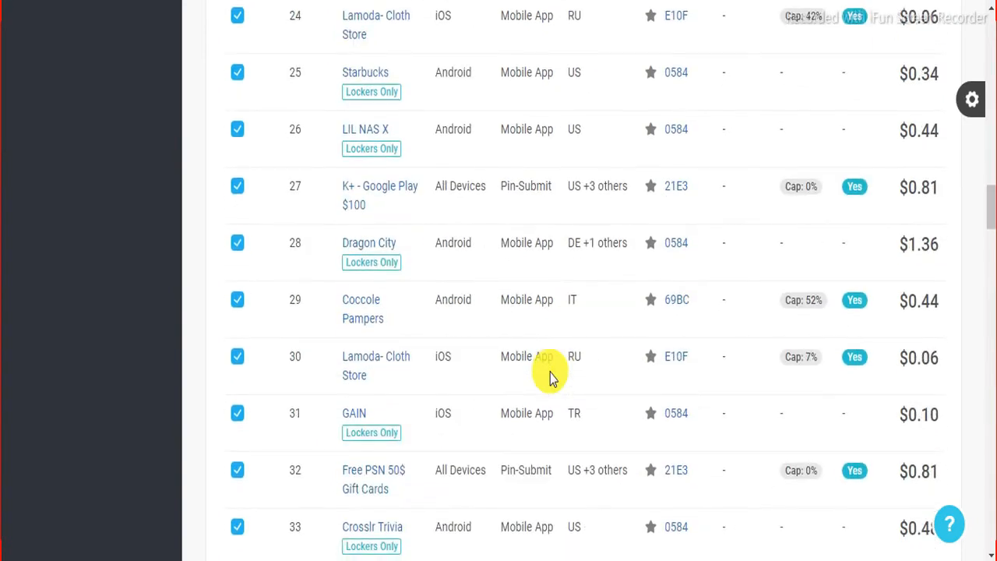
{"action": "scroll", "coordinate": [944, 334], "scroll_direction": "down", "scroll_amount": 3}
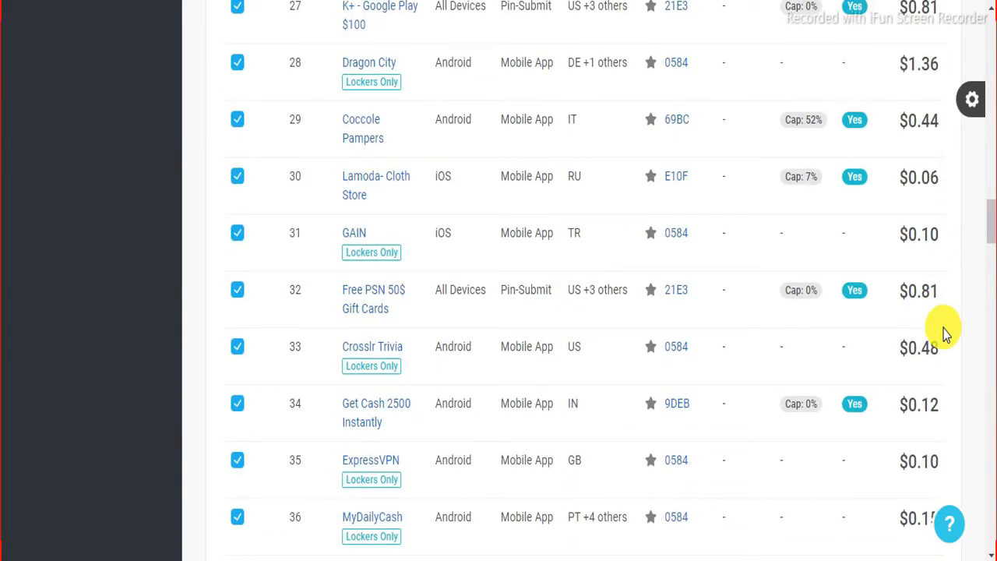
{"action": "scroll", "coordinate": [945, 333], "scroll_direction": "down", "scroll_amount": 2}
{"action": "scroll", "coordinate": [944, 333], "scroll_direction": "down", "scroll_amount": 1}
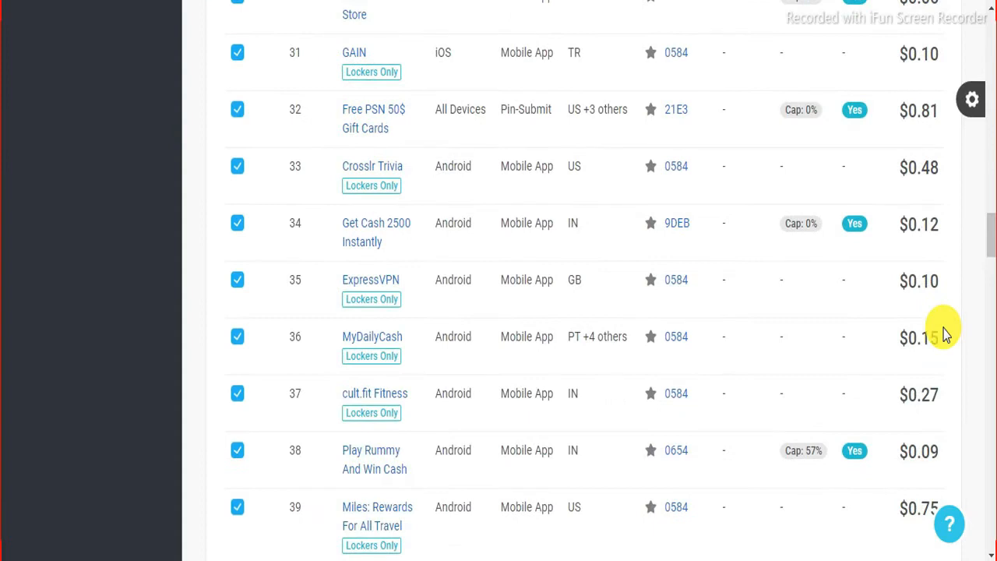
{"action": "scroll", "coordinate": [945, 334], "scroll_direction": "down", "scroll_amount": 1}
{"action": "scroll", "coordinate": [944, 333], "scroll_direction": "down", "scroll_amount": 4}
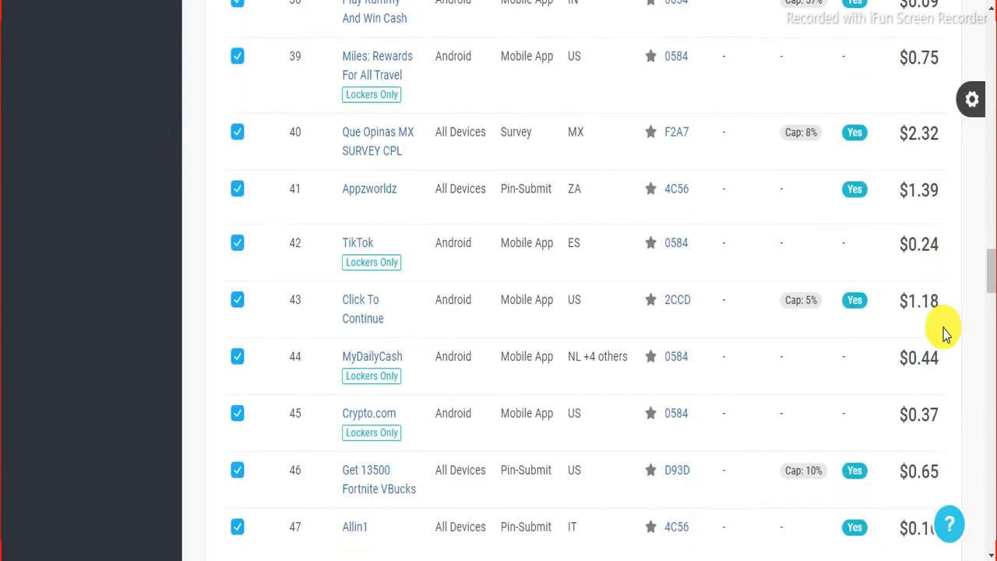
{"action": "scroll", "coordinate": [944, 334], "scroll_direction": "down", "scroll_amount": 1}
{"action": "scroll", "coordinate": [944, 333], "scroll_direction": "down", "scroll_amount": 1}
{"action": "scroll", "coordinate": [944, 333], "scroll_direction": "down", "scroll_amount": 4}
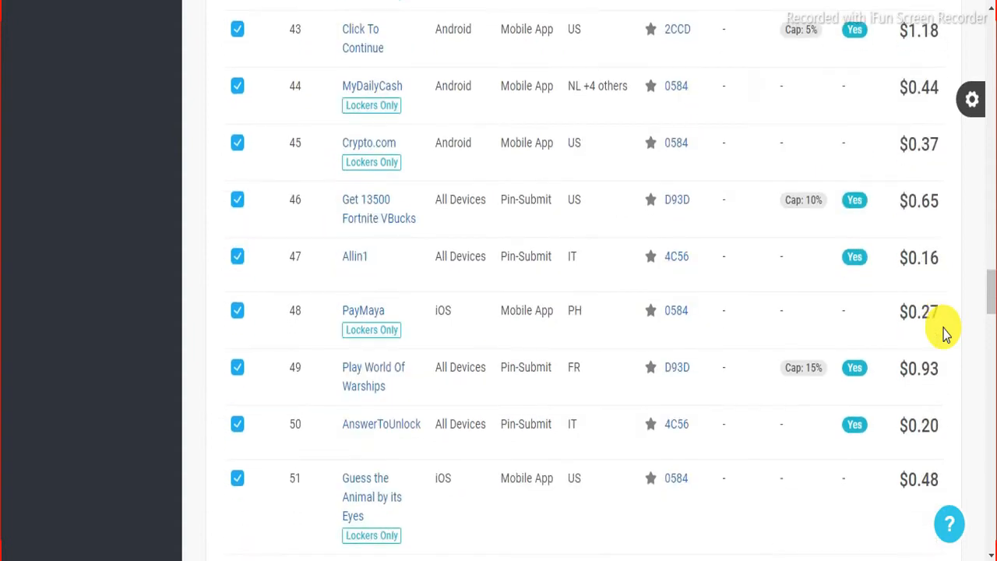
{"action": "scroll", "coordinate": [944, 334], "scroll_direction": "down", "scroll_amount": 1}
{"action": "scroll", "coordinate": [944, 334], "scroll_direction": "up", "scroll_amount": 8}
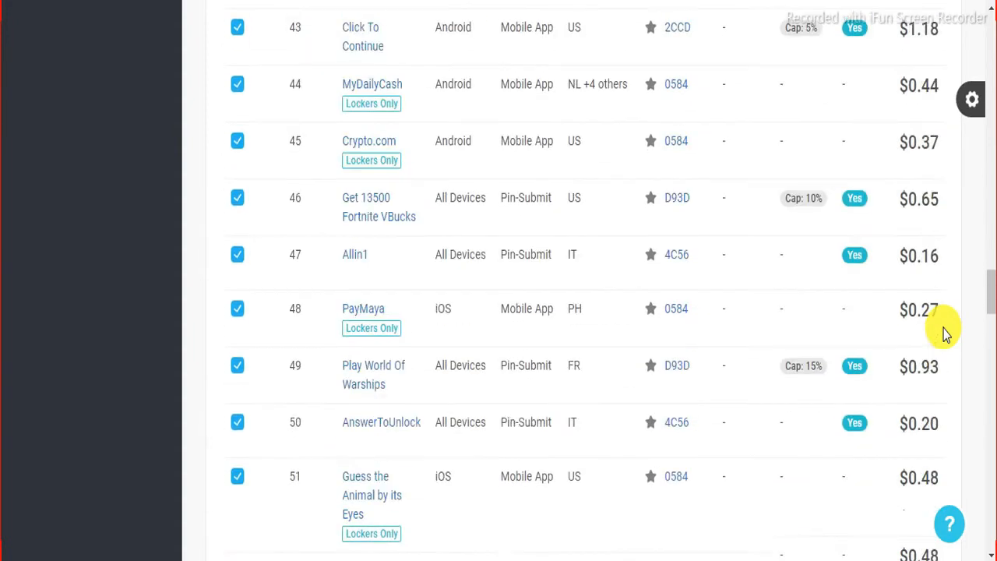
{"action": "scroll", "coordinate": [944, 334], "scroll_direction": "up", "scroll_amount": 20}
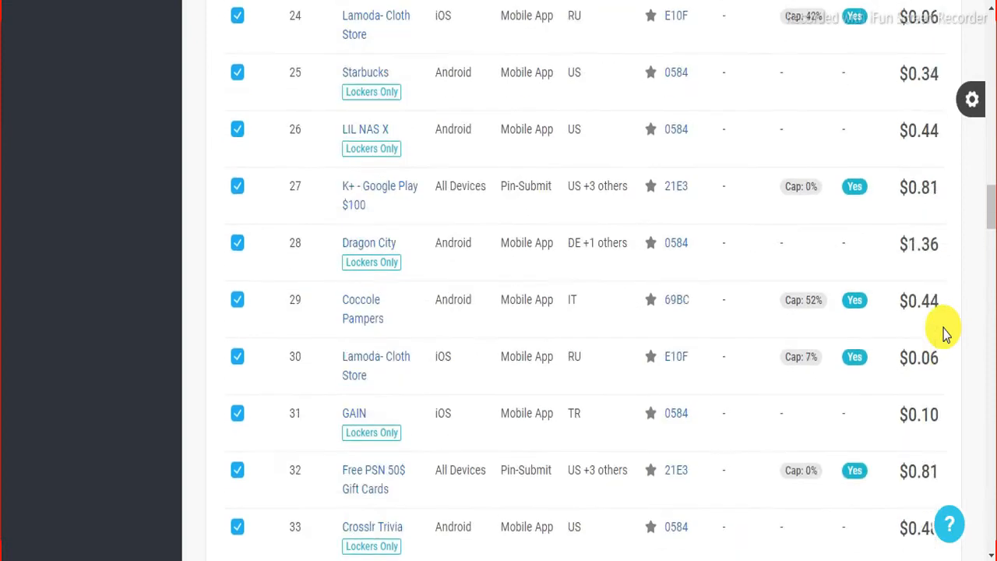
{"action": "scroll", "coordinate": [944, 333], "scroll_direction": "up", "scroll_amount": 13}
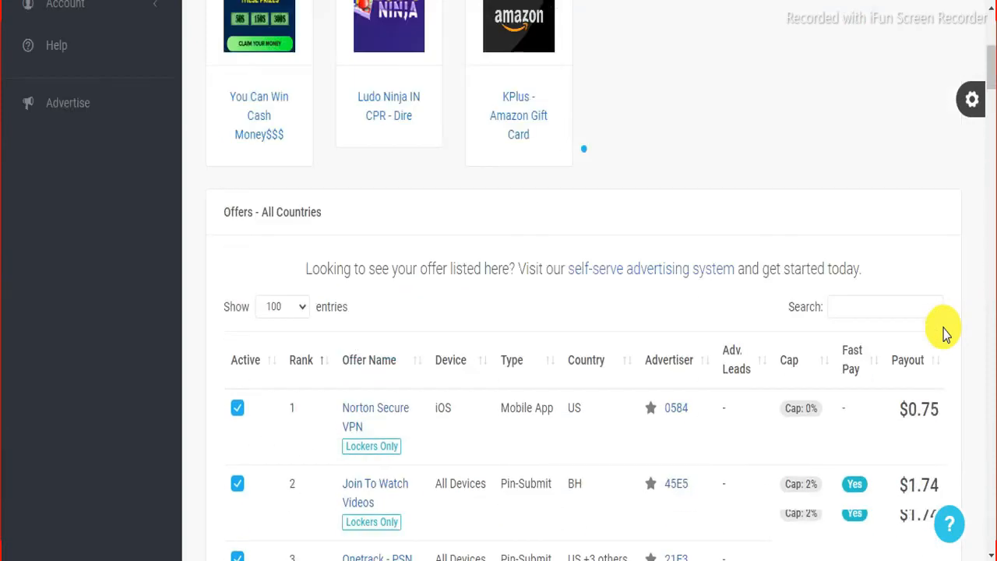
{"action": "scroll", "coordinate": [944, 333], "scroll_direction": "up", "scroll_amount": 4}
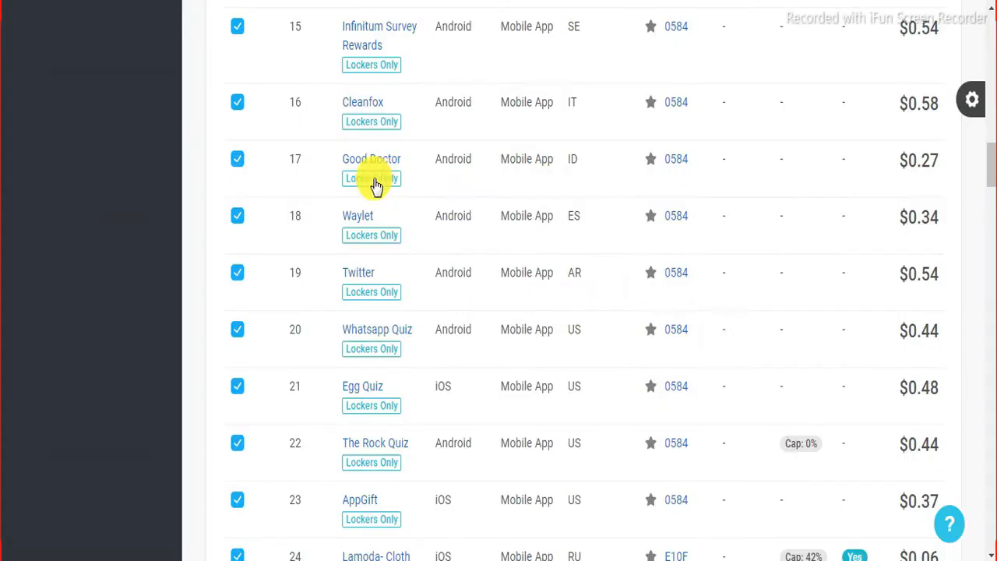
{"action": "scroll", "coordinate": [922, 242], "scroll_direction": "down", "scroll_amount": 1}
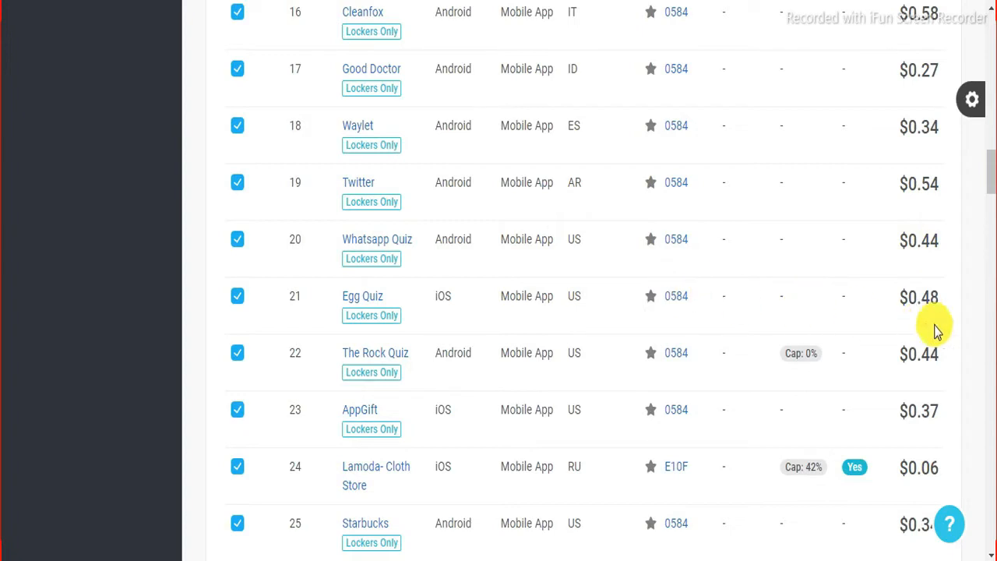
{"action": "scroll", "coordinate": [551, 371], "scroll_direction": "down", "scroll_amount": 2}
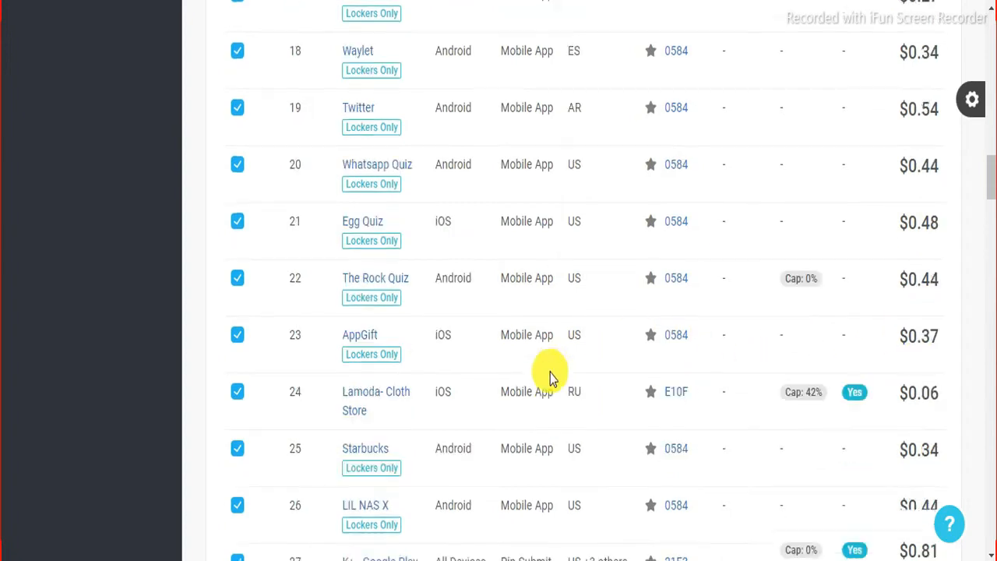
{"action": "scroll", "coordinate": [550, 374], "scroll_direction": "down", "scroll_amount": 1}
{"action": "scroll", "coordinate": [550, 374], "scroll_direction": "up", "scroll_amount": 3}
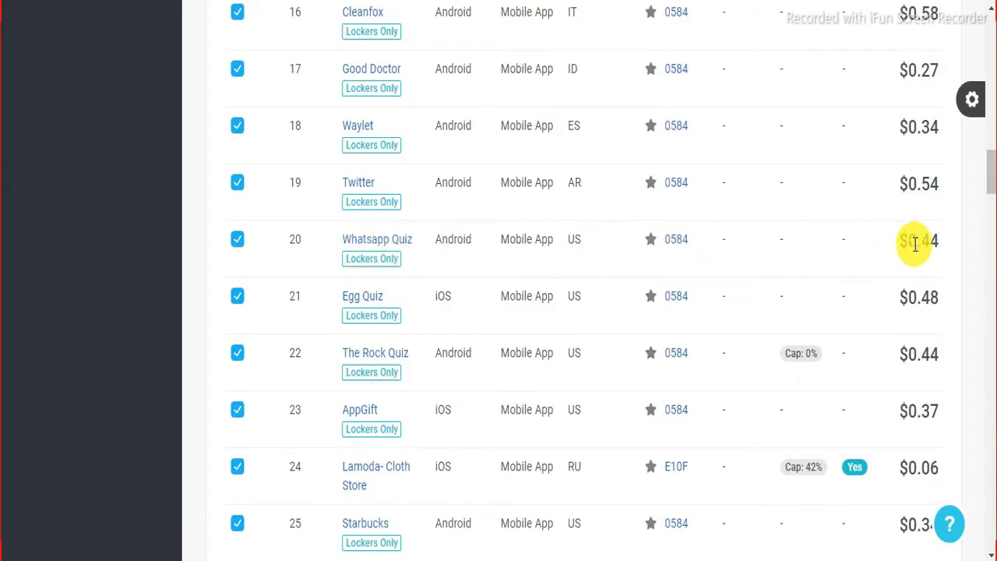
{"action": "scroll", "coordinate": [548, 371], "scroll_direction": "down", "scroll_amount": 5}
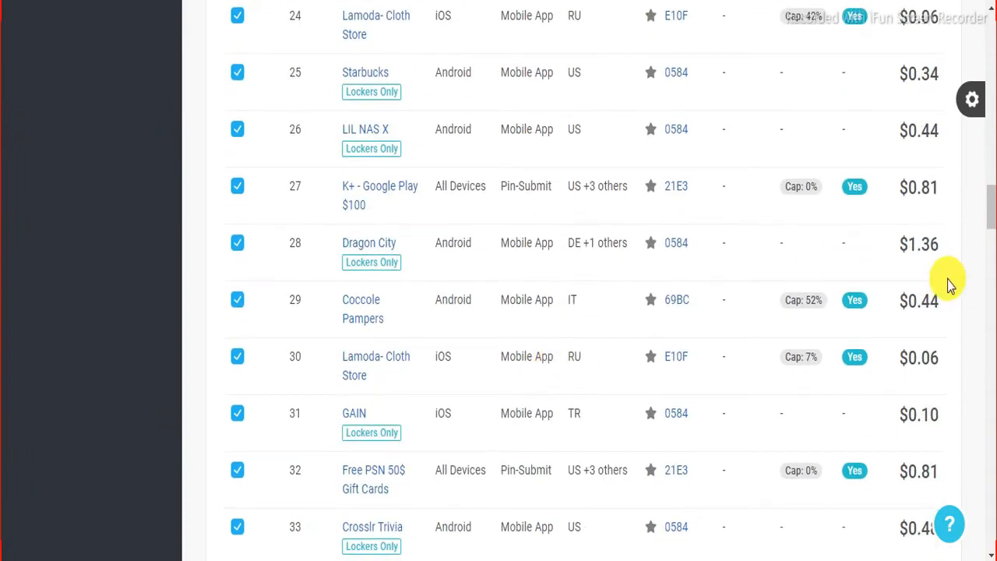
{"action": "scroll", "coordinate": [945, 332], "scroll_direction": "down", "scroll_amount": 2}
{"action": "scroll", "coordinate": [944, 333], "scroll_direction": "down", "scroll_amount": 1}
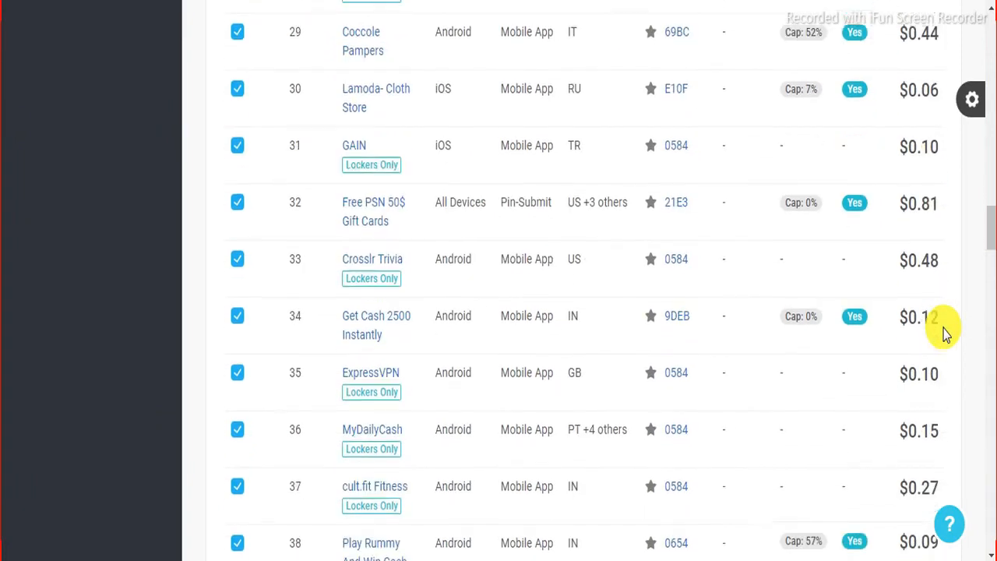
{"action": "scroll", "coordinate": [945, 333], "scroll_direction": "down", "scroll_amount": 1}
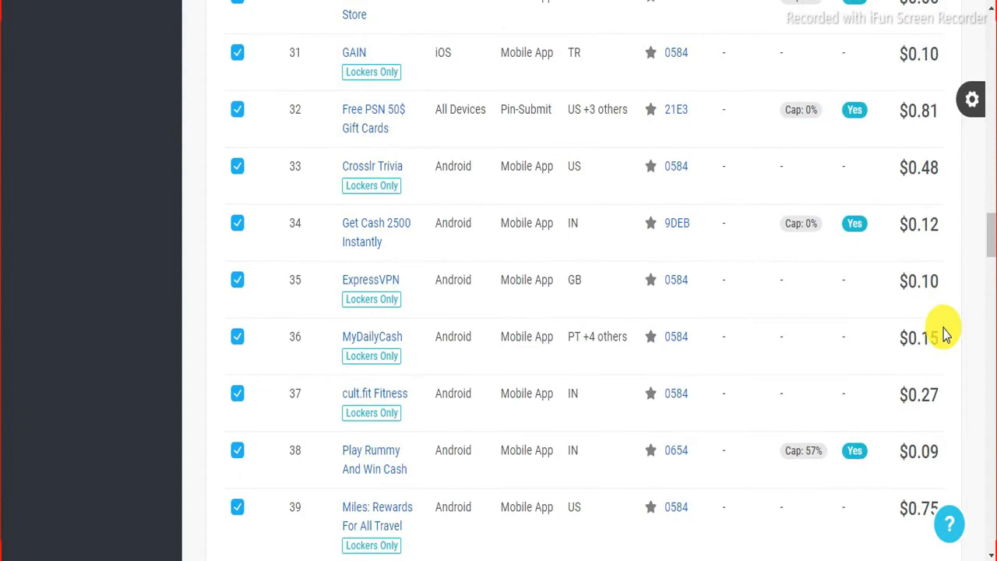
{"action": "scroll", "coordinate": [945, 333], "scroll_direction": "down", "scroll_amount": 1}
{"action": "scroll", "coordinate": [944, 332], "scroll_direction": "down", "scroll_amount": 2}
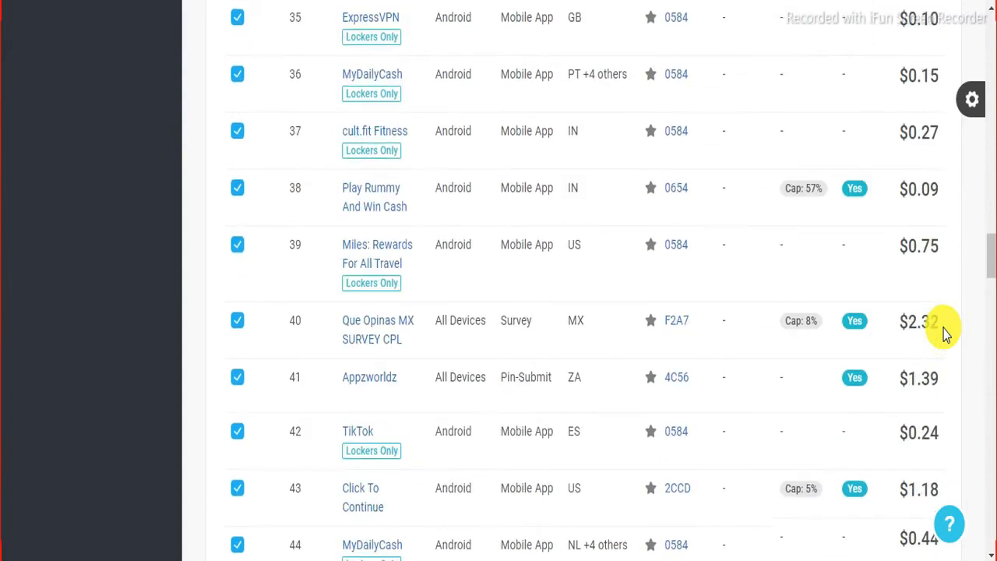
{"action": "scroll", "coordinate": [944, 333], "scroll_direction": "down", "scroll_amount": 1}
{"action": "scroll", "coordinate": [944, 332], "scroll_direction": "down", "scroll_amount": 1}
{"action": "scroll", "coordinate": [945, 333], "scroll_direction": "down", "scroll_amount": 2}
{"action": "scroll", "coordinate": [945, 332], "scroll_direction": "down", "scroll_amount": 4}
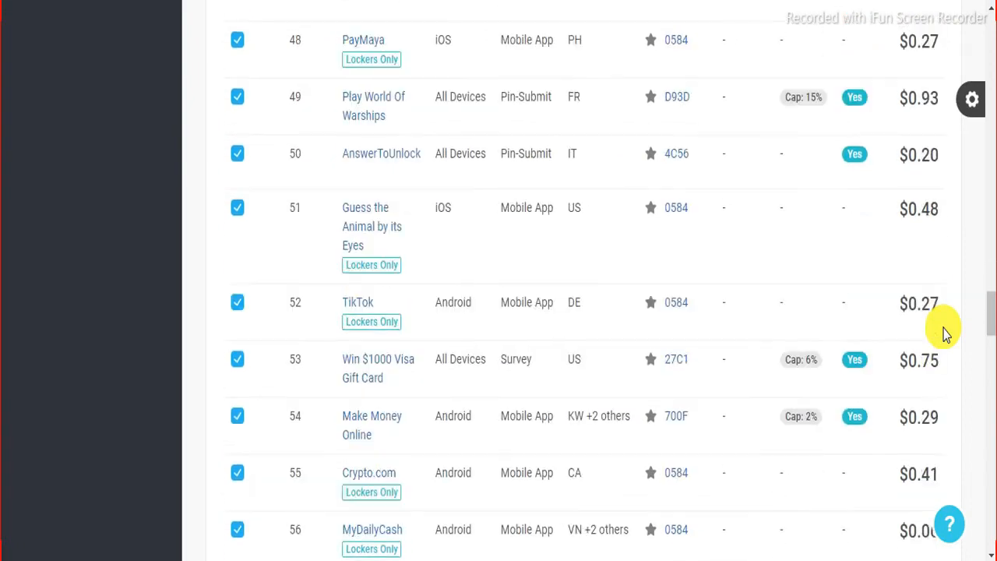
{"action": "scroll", "coordinate": [944, 333], "scroll_direction": "down", "scroll_amount": 1}
{"action": "scroll", "coordinate": [944, 333], "scroll_direction": "up", "scroll_amount": 7}
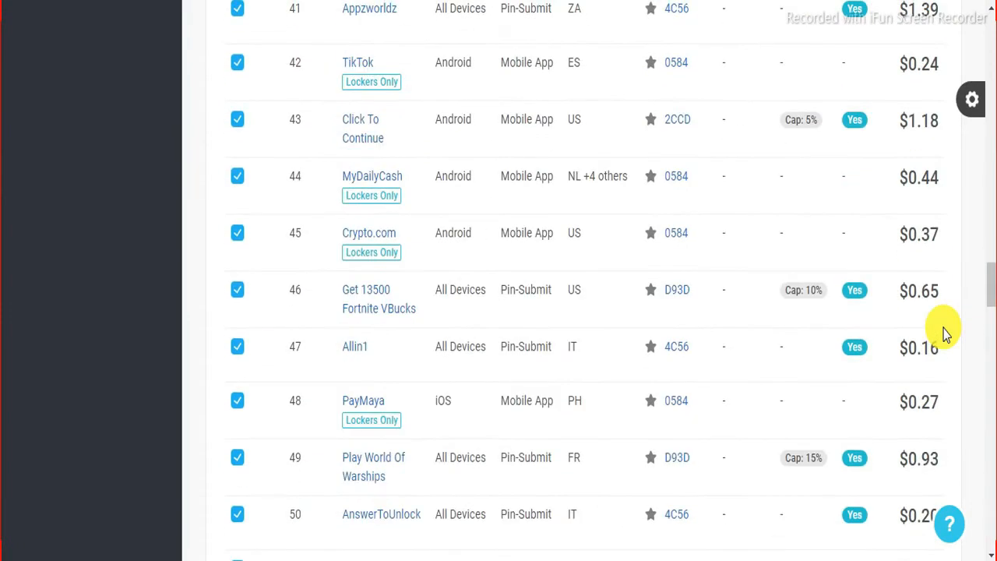
{"action": "scroll", "coordinate": [944, 333], "scroll_direction": "up", "scroll_amount": 17}
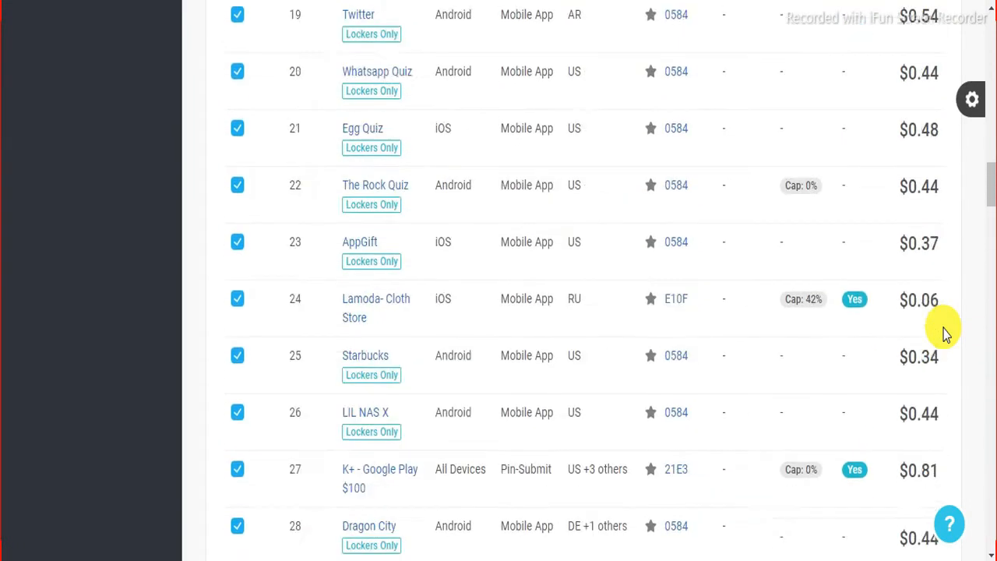
{"action": "scroll", "coordinate": [944, 333], "scroll_direction": "up", "scroll_amount": 14}
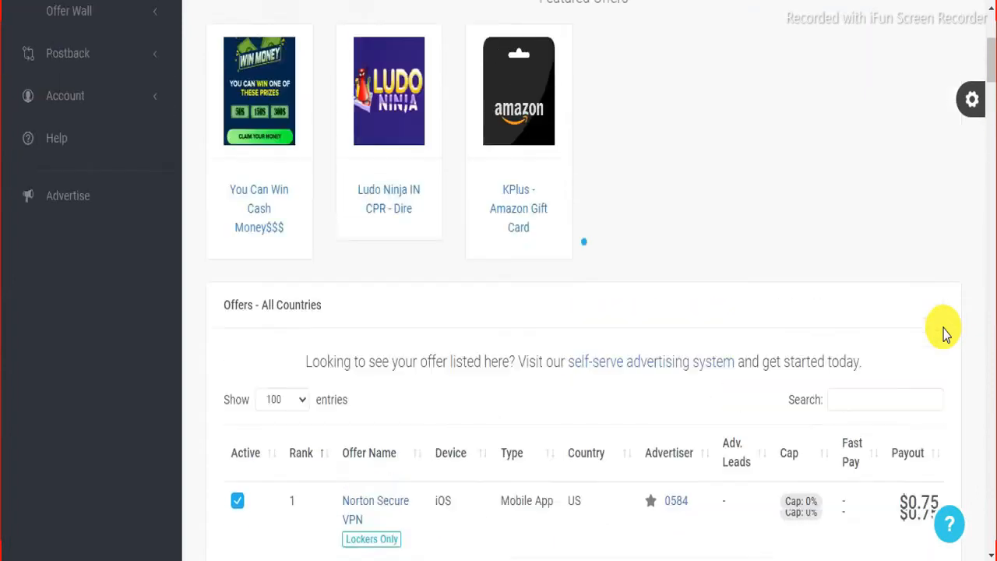
{"action": "scroll", "coordinate": [944, 333], "scroll_direction": "down", "scroll_amount": 3}
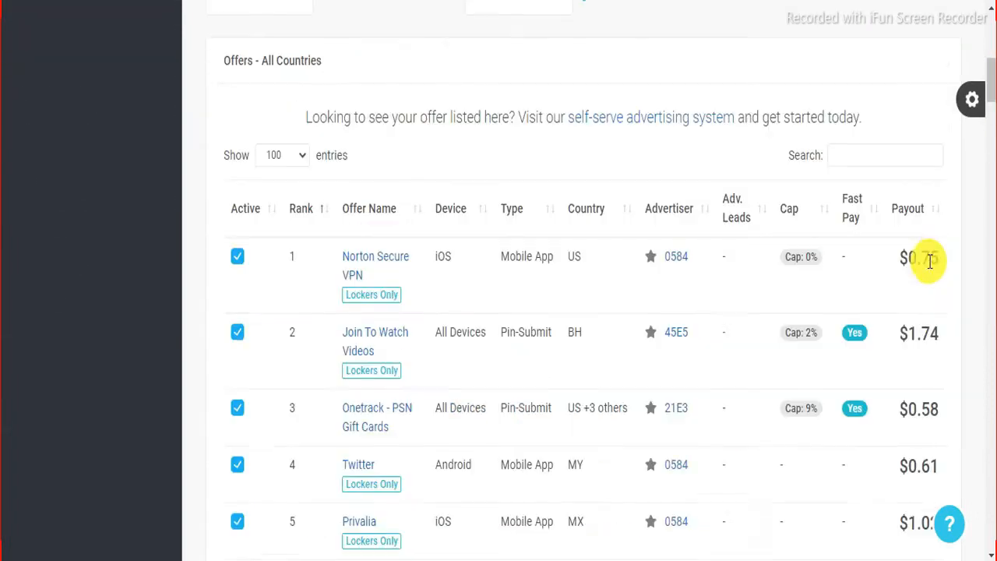
Step: Sort the offers by Payout descending so MundoMe ($12) and 999Games ($11) lead
{"action": "left_click", "coordinate": [940, 215]}
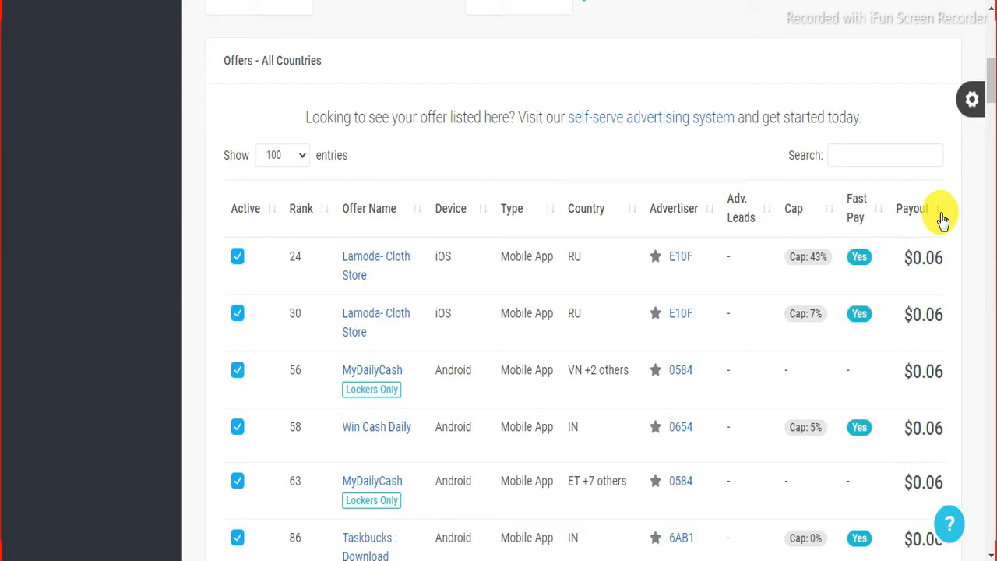
{"action": "left_click", "coordinate": [940, 217]}
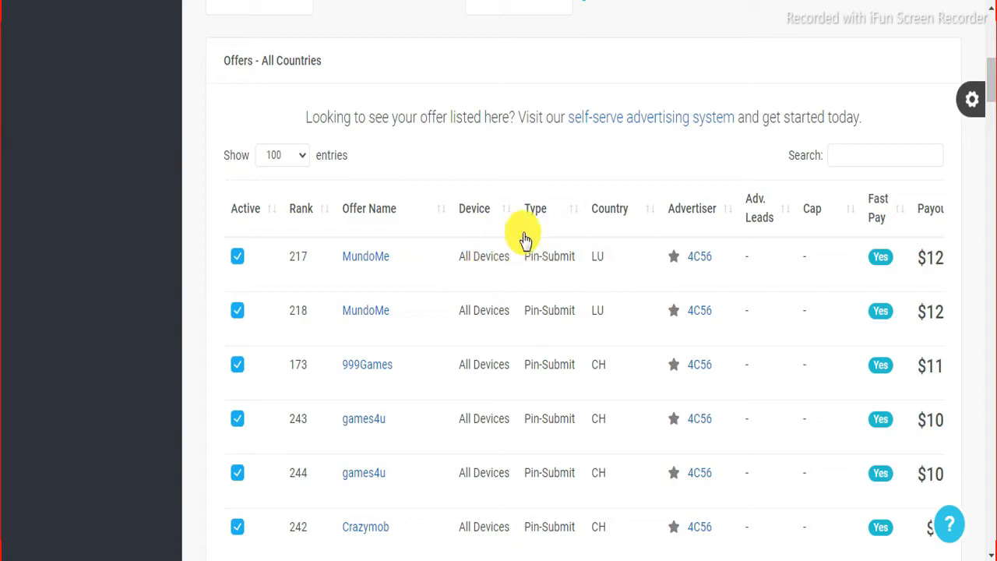
Step: Open the MundoMe offer details and scroll through its payout, description and affiliate link
{"action": "left_click", "coordinate": [370, 259]}
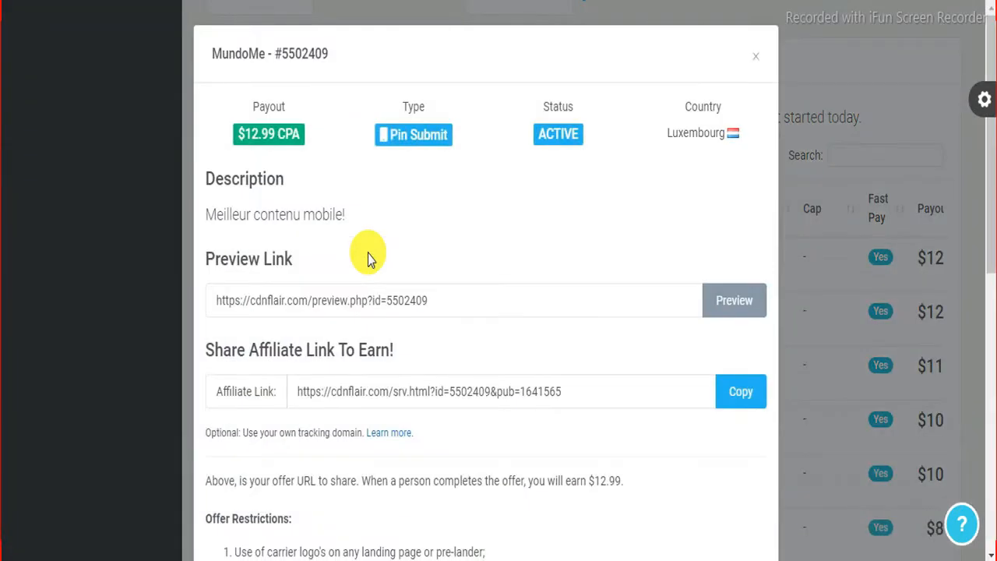
{"action": "scroll", "coordinate": [410, 223], "scroll_direction": "down", "scroll_amount": 1}
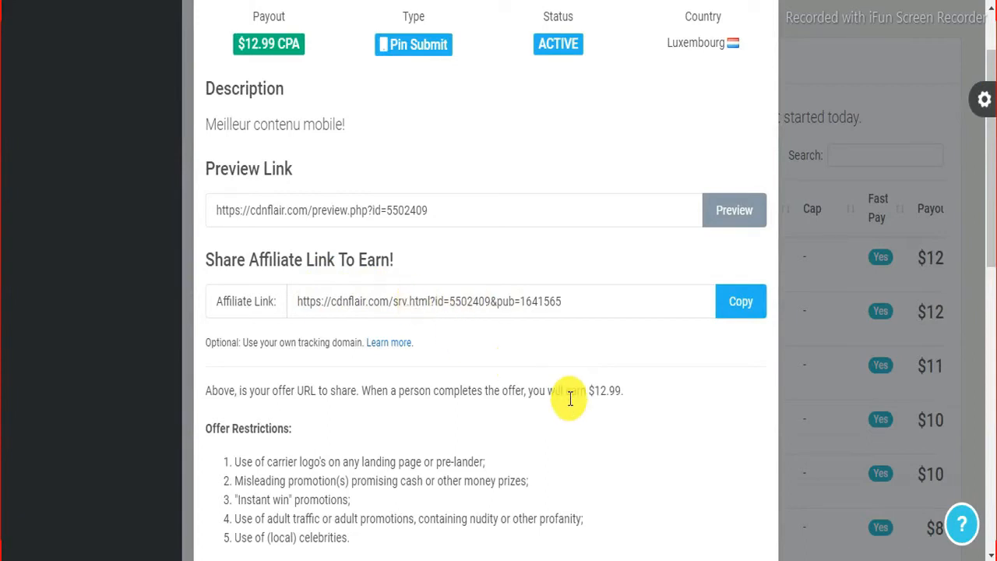
{"action": "scroll", "coordinate": [610, 399], "scroll_direction": "down", "scroll_amount": 1}
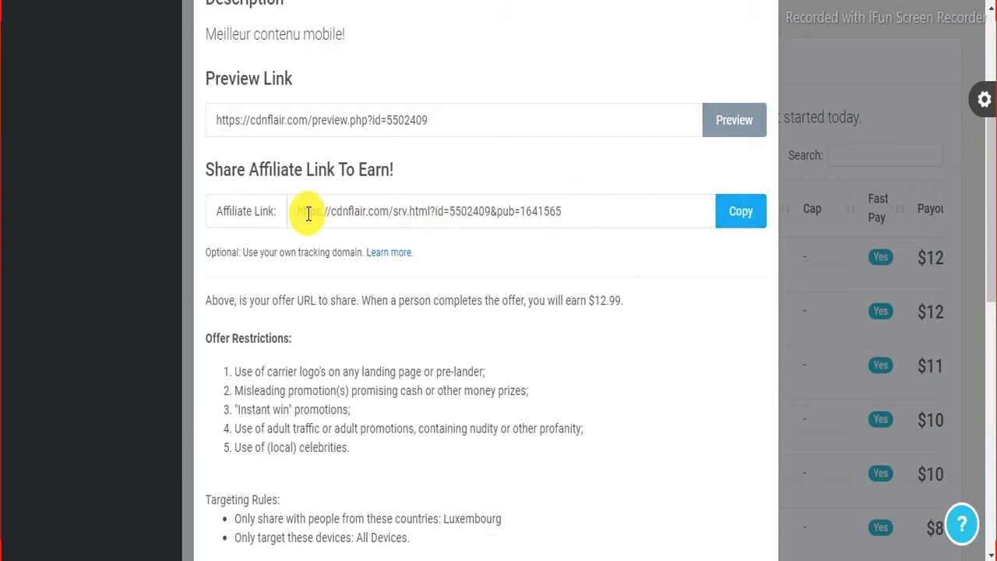
{"action": "scroll", "coordinate": [413, 252], "scroll_direction": "up", "scroll_amount": 2}
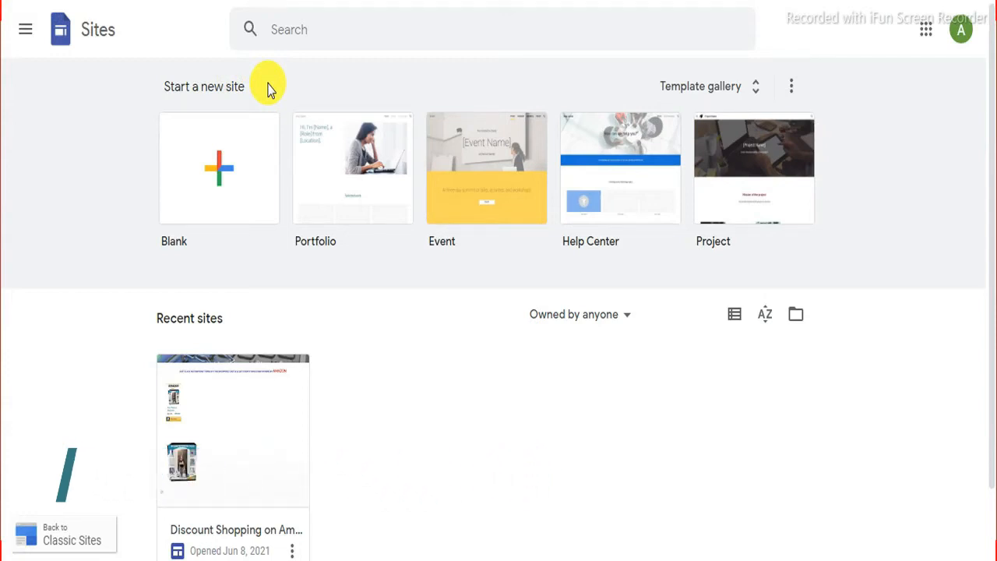
Step: Pick the Blank tile to open a new Untitled site in the Sites editor
{"action": "left_click", "coordinate": [220, 175]}
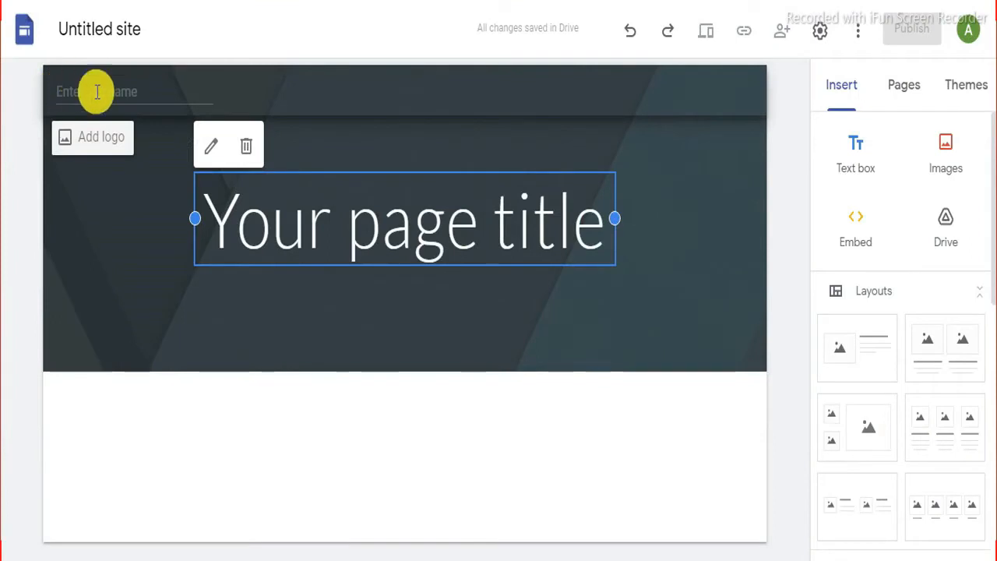
Step: Name the site 'Earn Money Online' and delete the 'Your page title' placeholder from the header
{"action": "left_click", "coordinate": [96, 92]}
{"action": "type", "text": "Earn "}
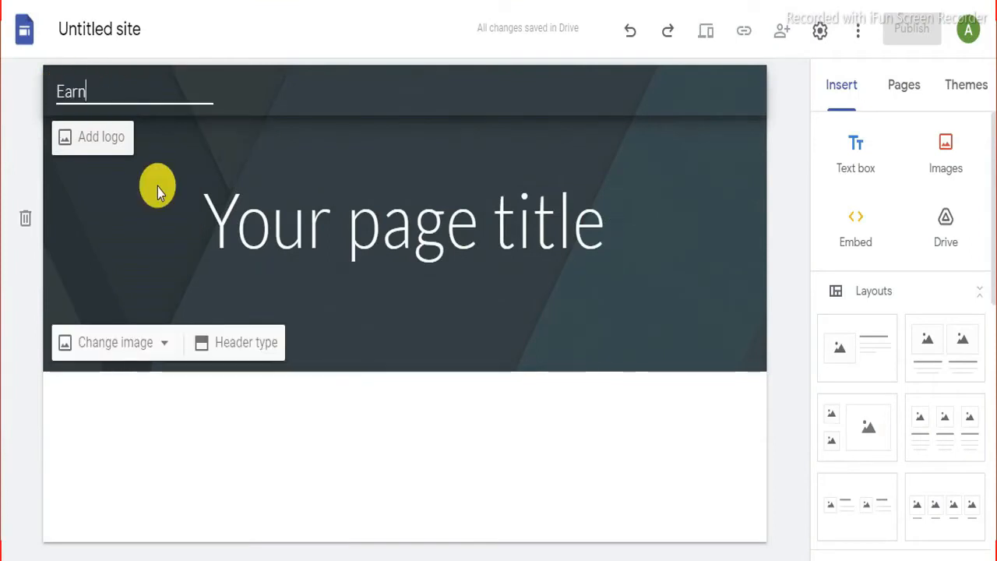
{"action": "type", "text": "Money"}
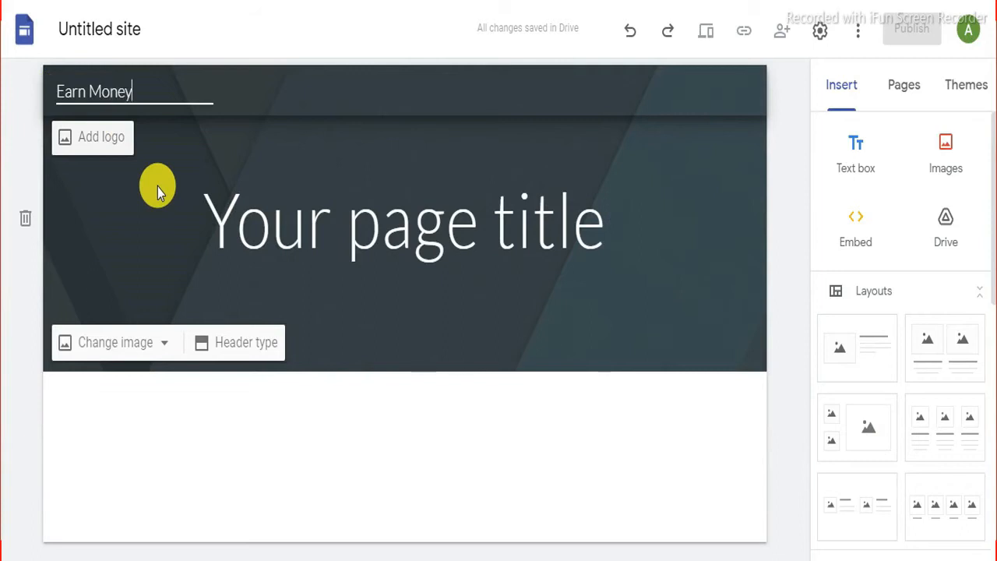
{"action": "type", "text": " Online webs"}
{"action": "left_click", "coordinate": [307, 260]}
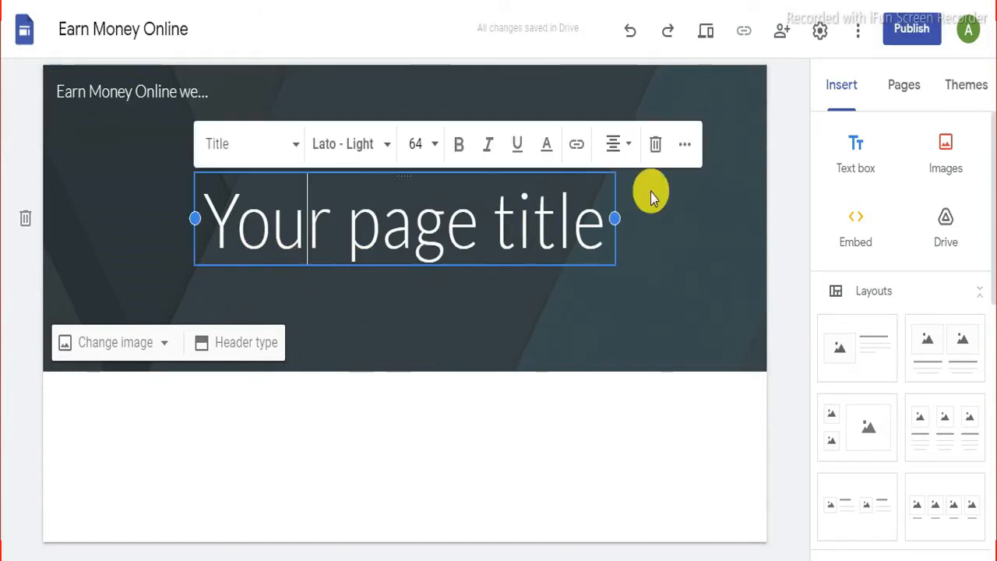
{"action": "left_click", "coordinate": [657, 151]}
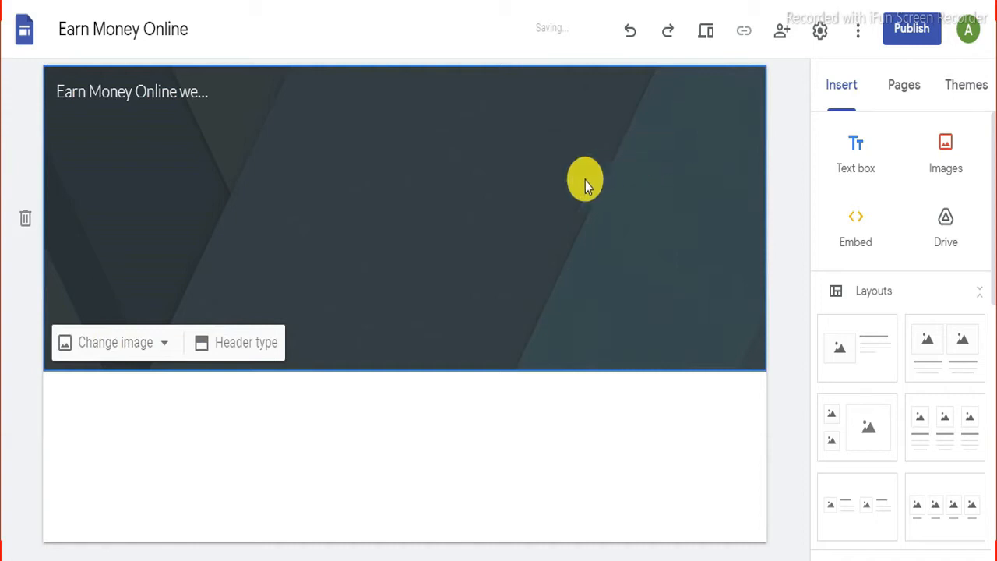
Step: Search web images for 'earn money online' and set the Make Money Online image as the header background
{"action": "left_click", "coordinate": [117, 350]}
{"action": "left_click", "coordinate": [118, 452]}
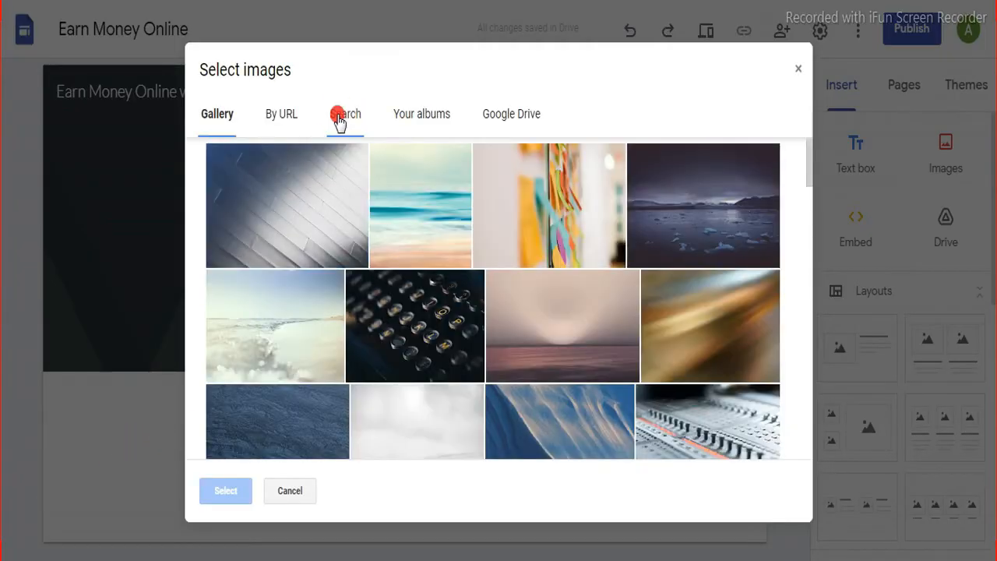
{"action": "left_click", "coordinate": [339, 119]}
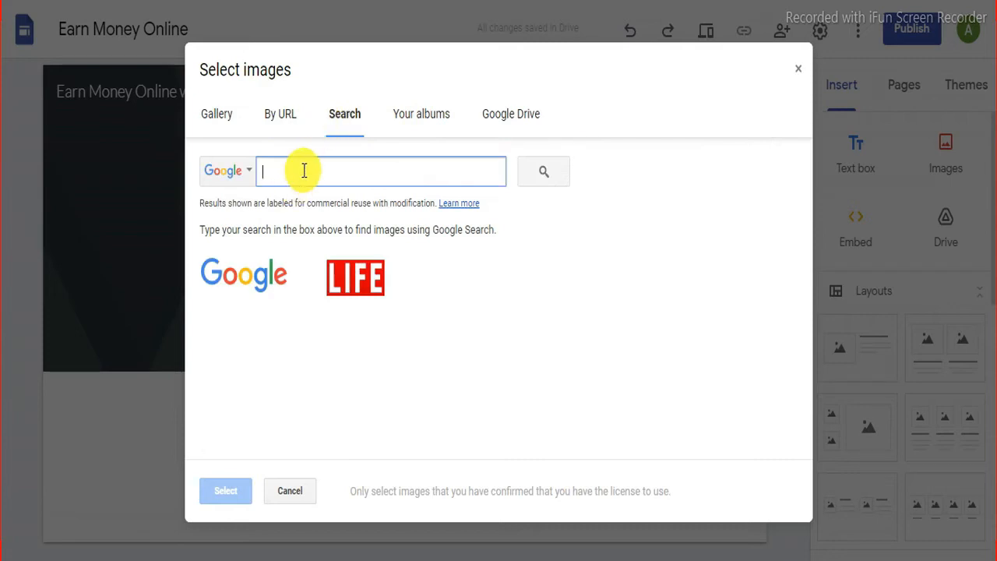
{"action": "type", "text": "earn money online"}
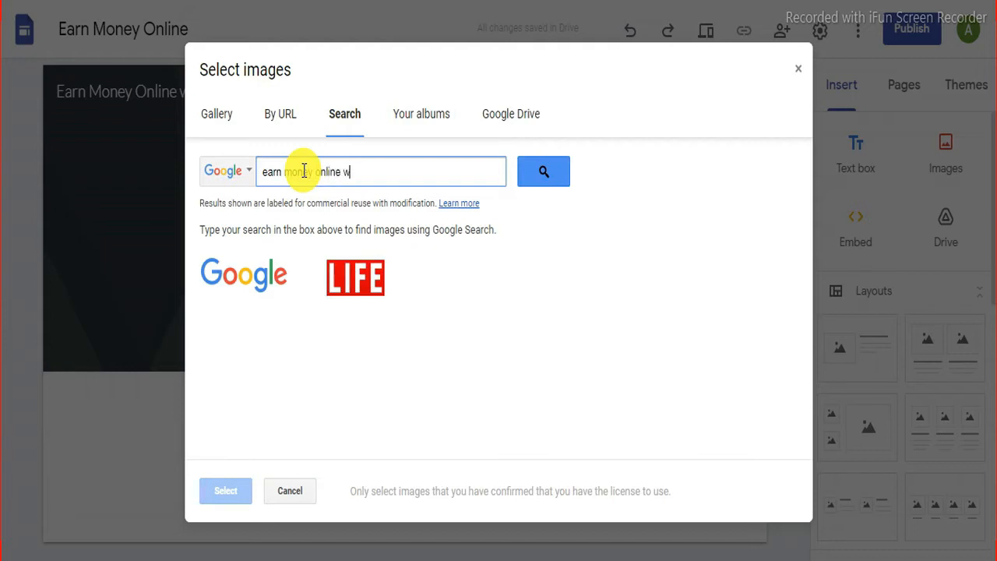
{"action": "left_click", "coordinate": [549, 174]}
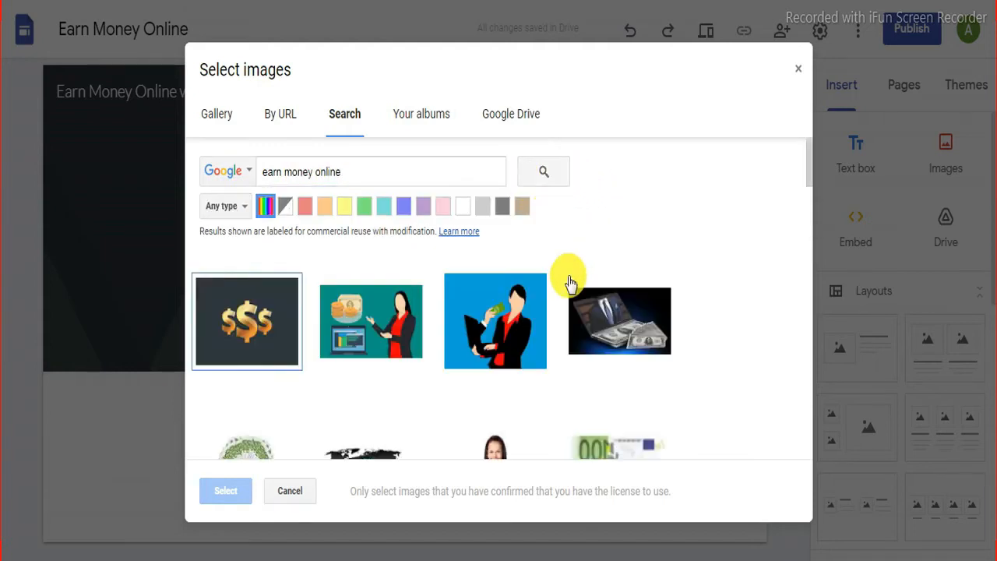
{"action": "scroll", "coordinate": [647, 347], "scroll_direction": "down", "scroll_amount": 1}
{"action": "scroll", "coordinate": [653, 346], "scroll_direction": "down", "scroll_amount": 5}
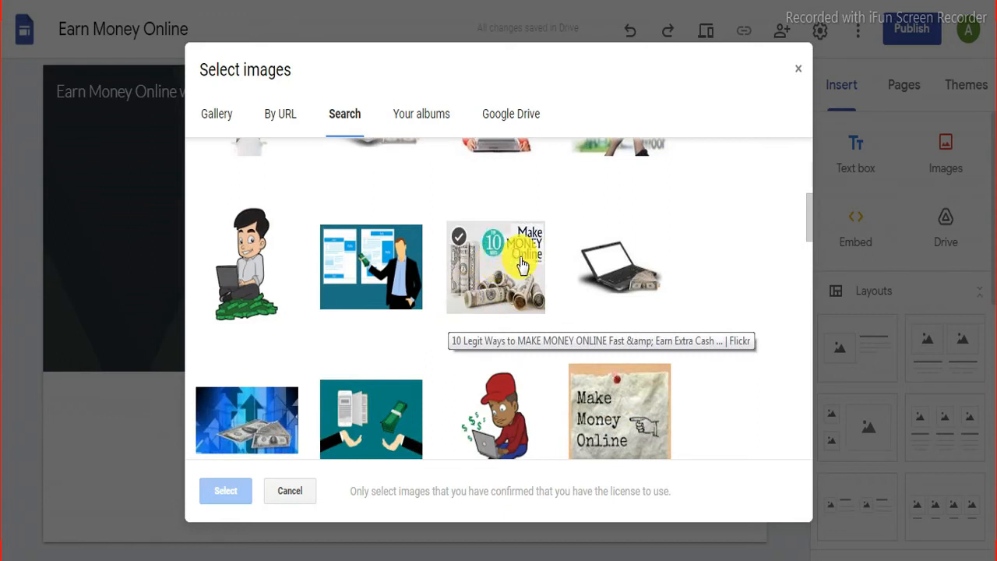
{"action": "scroll", "coordinate": [458, 302], "scroll_direction": "down", "scroll_amount": 4}
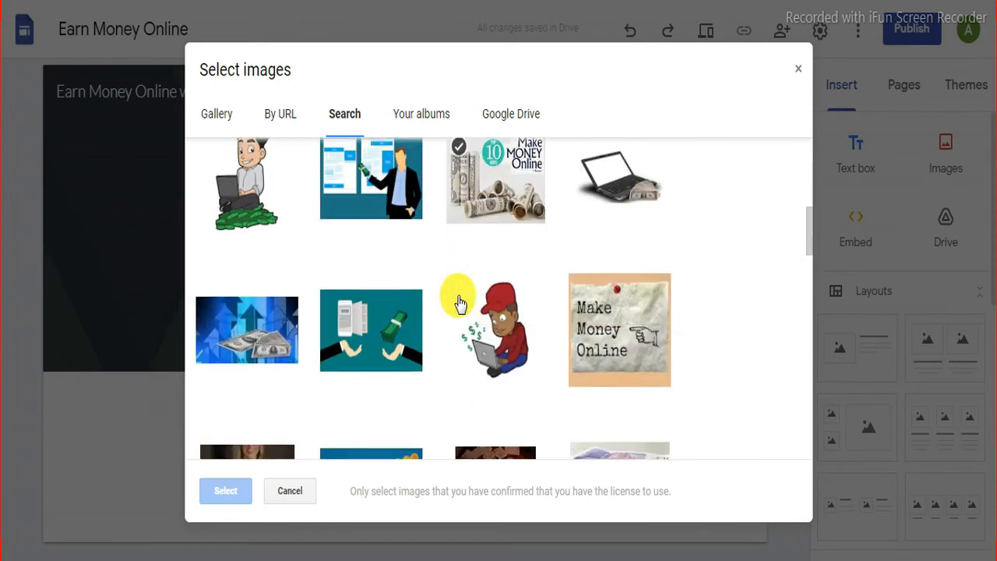
{"action": "scroll", "coordinate": [460, 303], "scroll_direction": "down", "scroll_amount": 3}
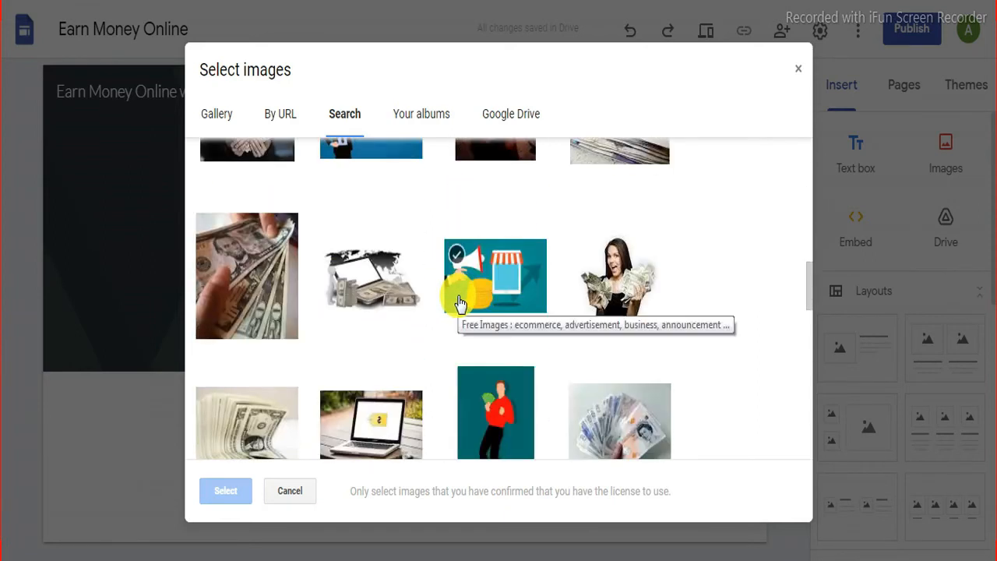
{"action": "scroll", "coordinate": [491, 297], "scroll_direction": "up", "scroll_amount": 7}
{"action": "left_click", "coordinate": [518, 296]}
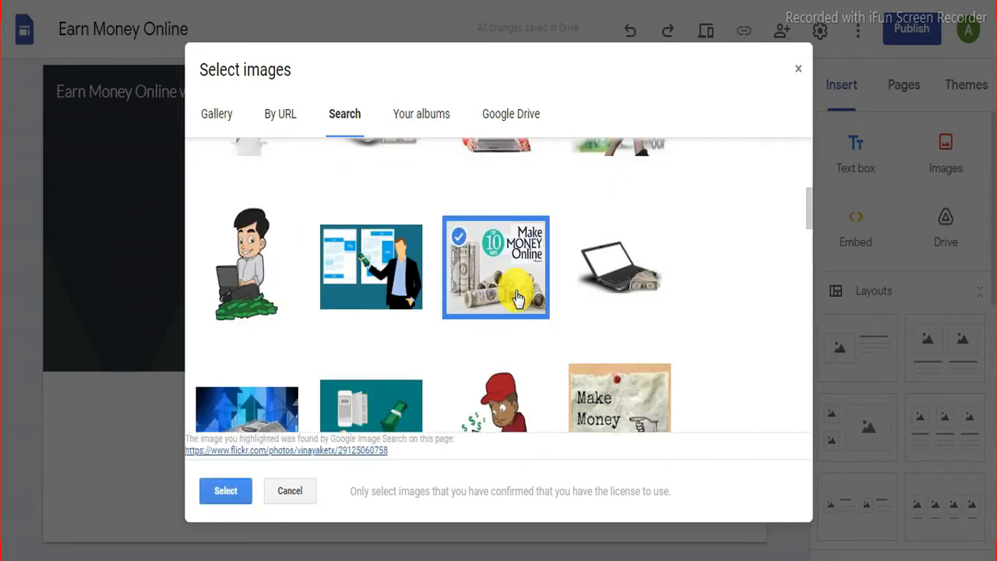
{"action": "left_click", "coordinate": [229, 490]}
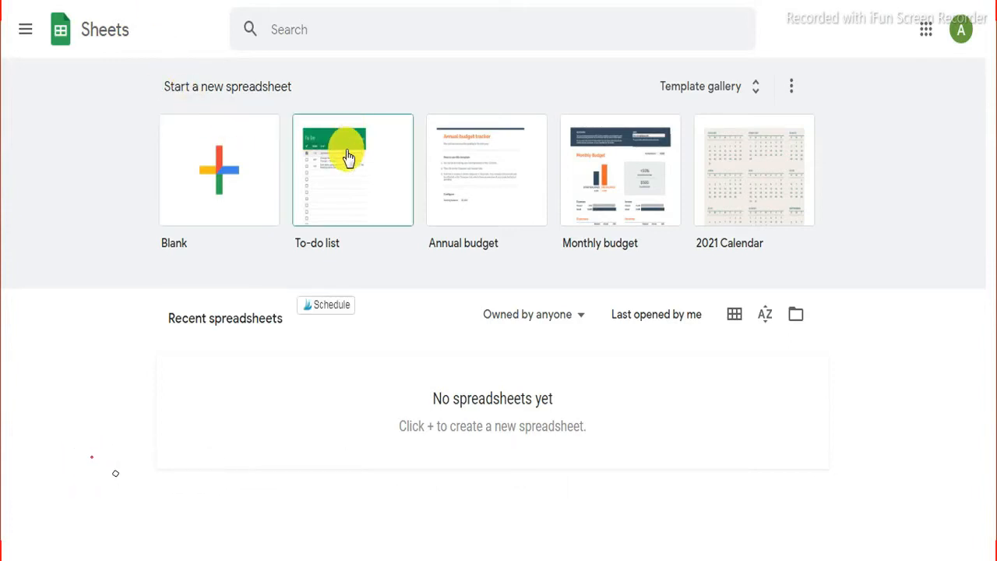
Step: Create a Blank spreadsheet from the Sheets home page
{"action": "left_click", "coordinate": [219, 173]}
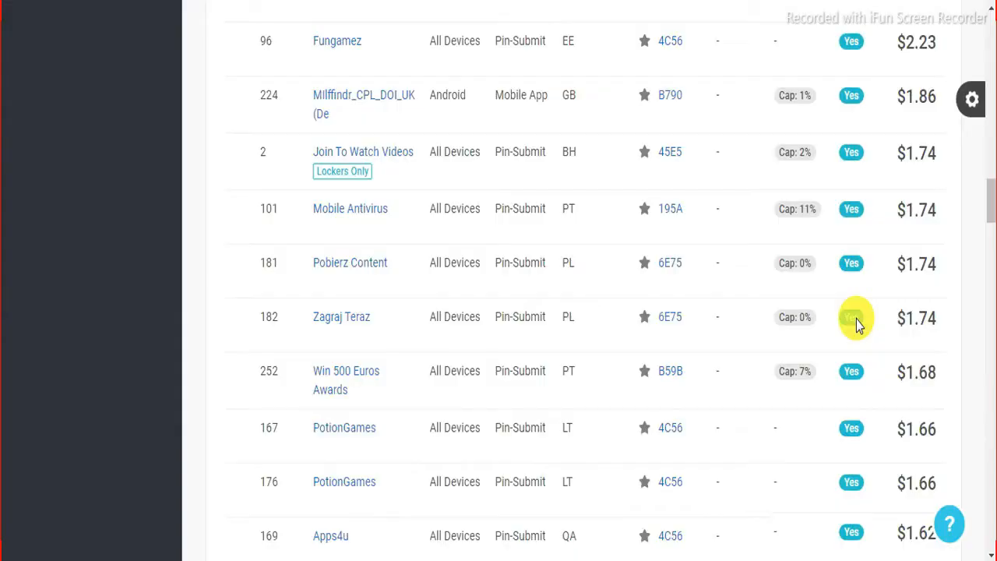
Step: Scroll through the MundoMe offer details, then close them
{"action": "scroll", "coordinate": [857, 321], "scroll_direction": "down", "scroll_amount": 3}
{"action": "scroll", "coordinate": [856, 319], "scroll_direction": "down", "scroll_amount": 3}
{"action": "scroll", "coordinate": [856, 319], "scroll_direction": "down", "scroll_amount": 2}
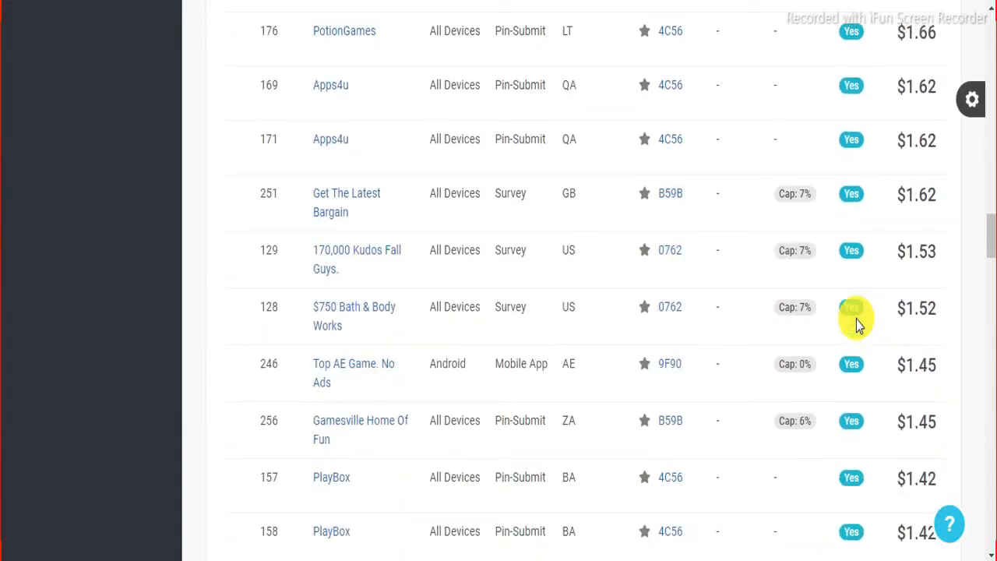
{"action": "scroll", "coordinate": [856, 320], "scroll_direction": "down", "scroll_amount": 15}
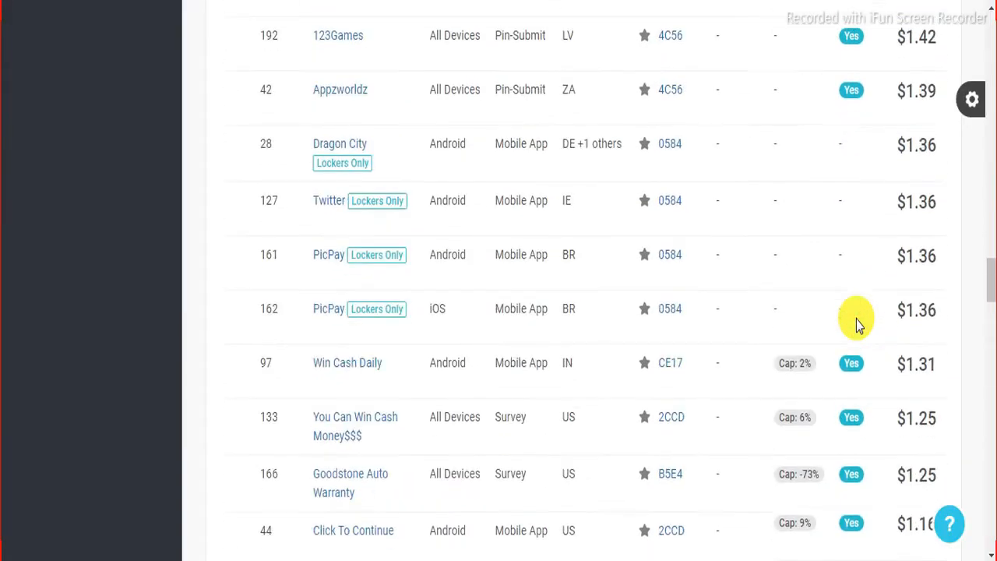
{"action": "scroll", "coordinate": [857, 320], "scroll_direction": "down", "scroll_amount": 12}
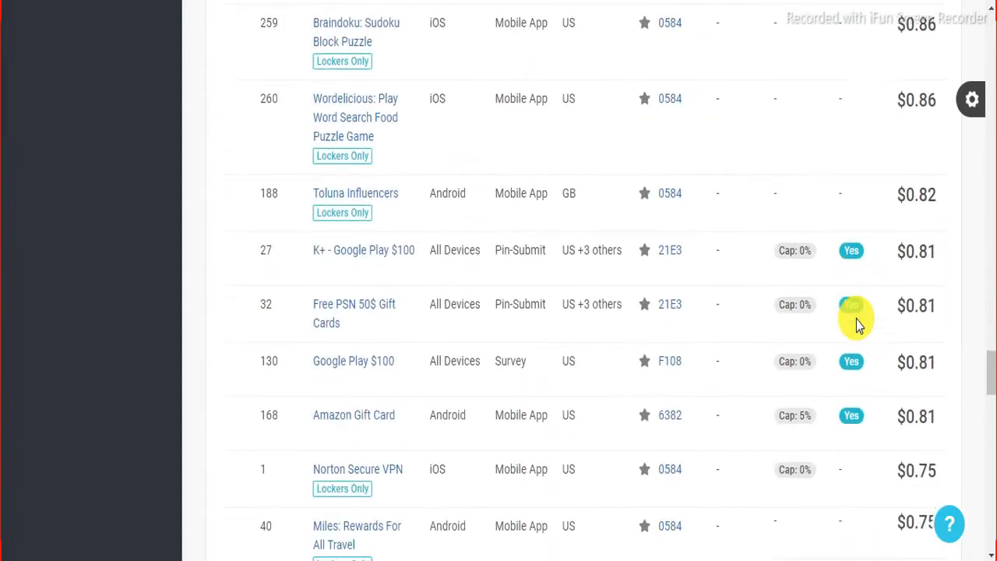
{"action": "scroll", "coordinate": [856, 320], "scroll_direction": "down", "scroll_amount": 10}
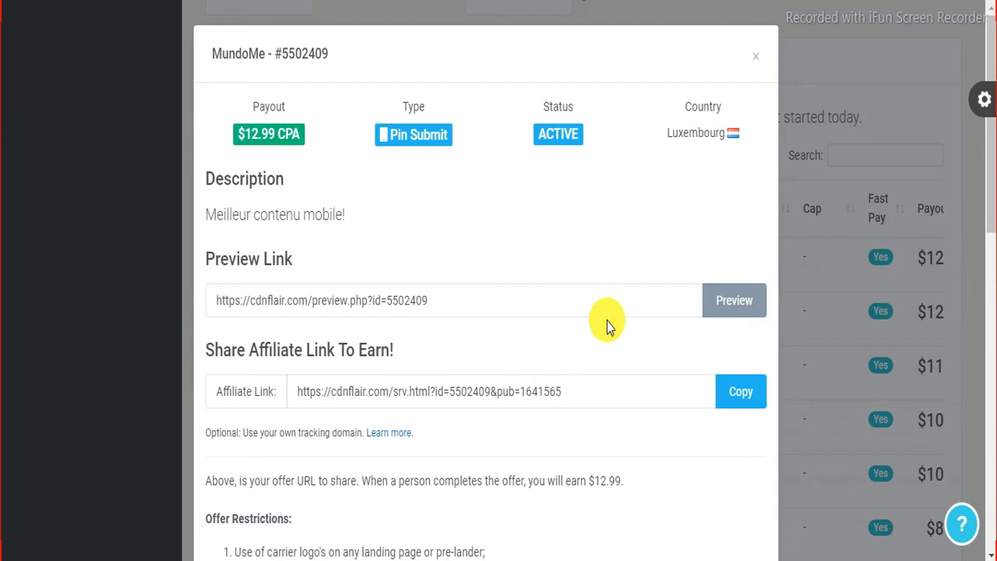
{"action": "left_click", "coordinate": [758, 64]}
Step: Copy the whole offers table from the Active header through Payout
{"action": "left_click_drag", "start_coordinate": [218, 235], "coordinate": [954, 555]}
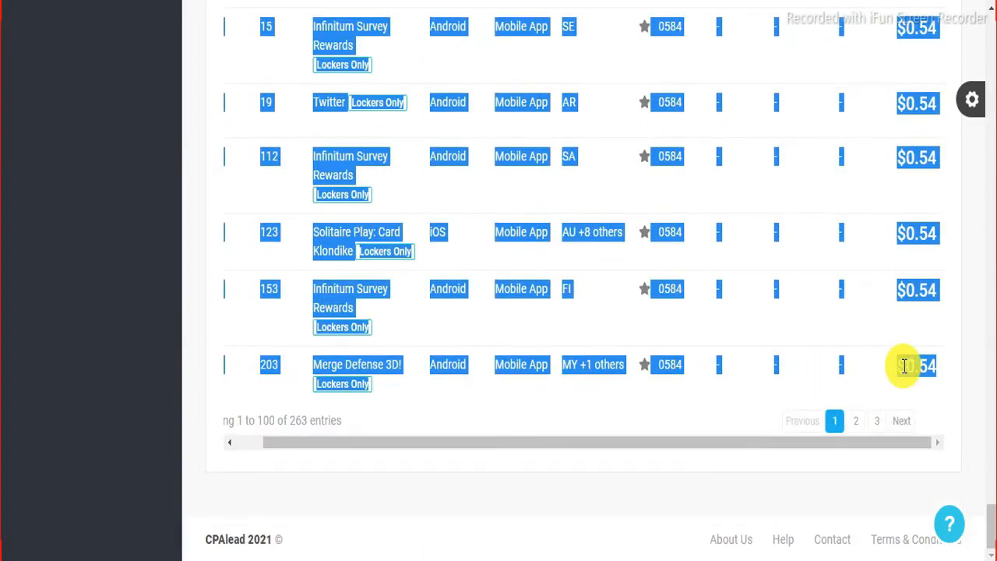
{"action": "right_click", "coordinate": [904, 366]}
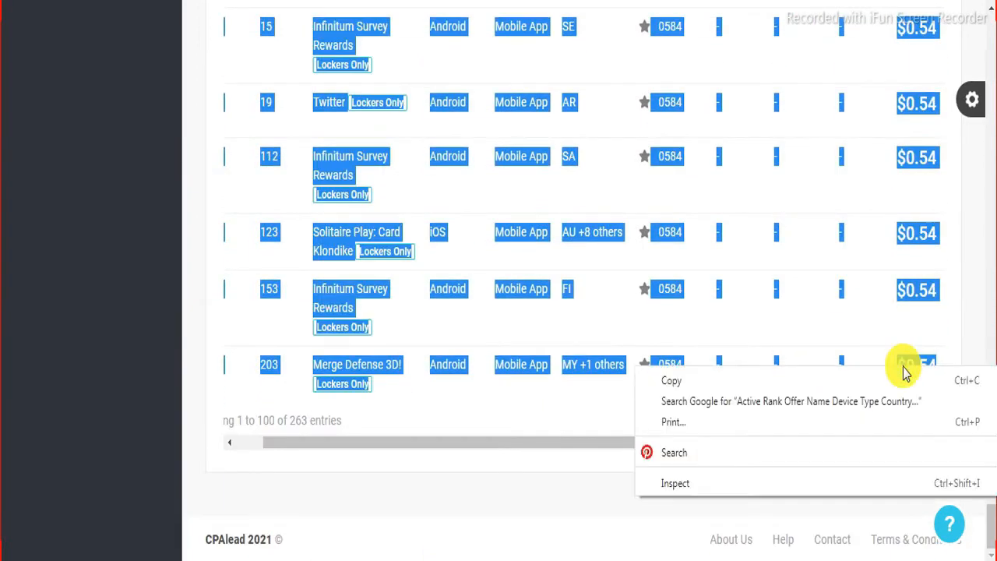
{"action": "left_click", "coordinate": [717, 383]}
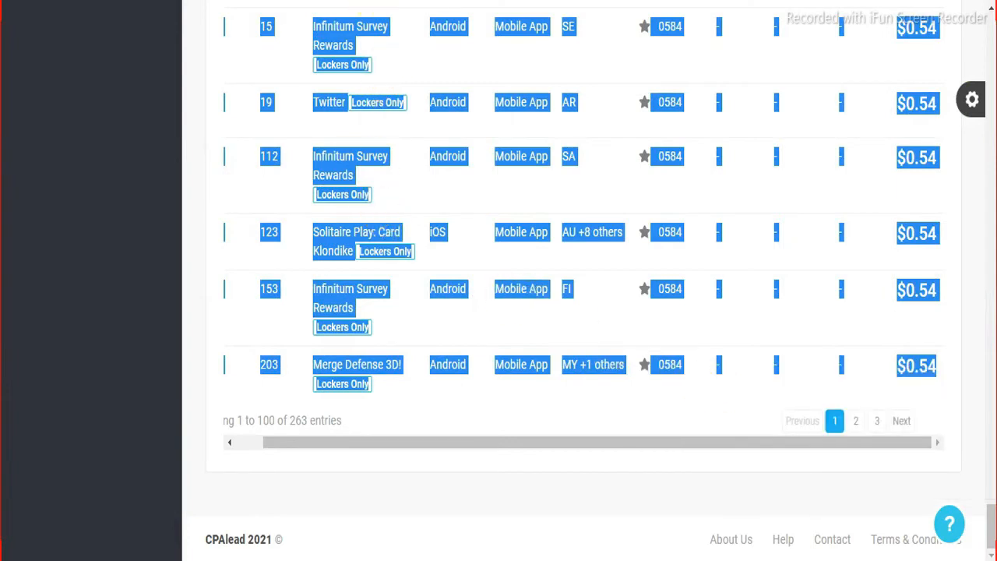
Step: Paste the copied CPAlead offers at cell A1 and extend the selection across columns B to K
{"action": "left_click", "coordinate": [483, 0]}
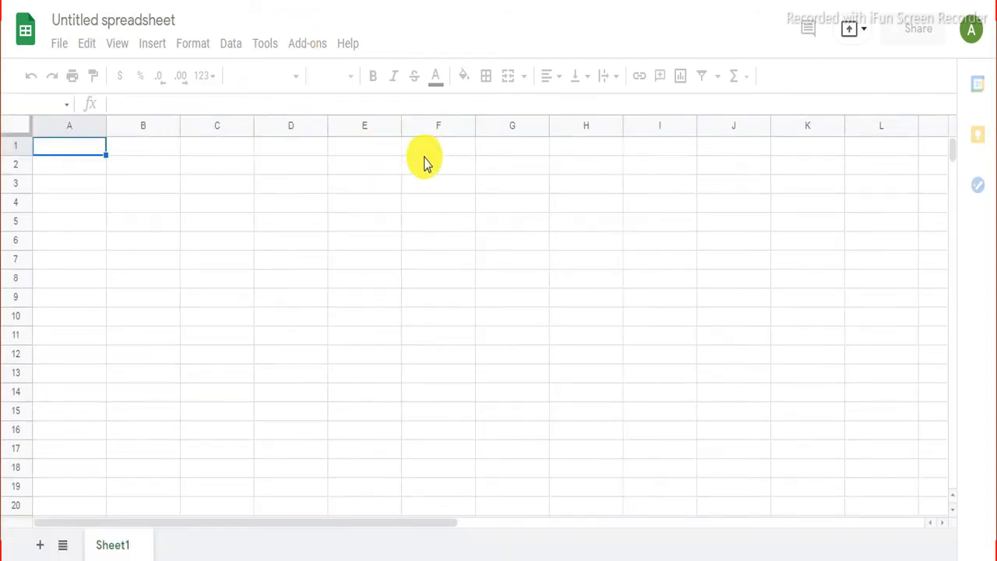
{"action": "left_click", "coordinate": [78, 148]}
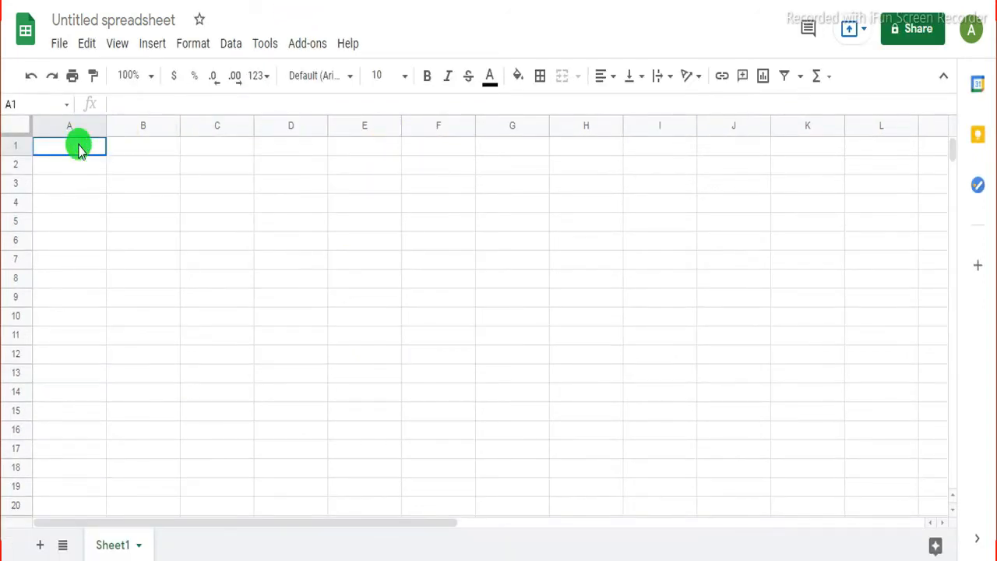
{"action": "right_click", "coordinate": [78, 148]}
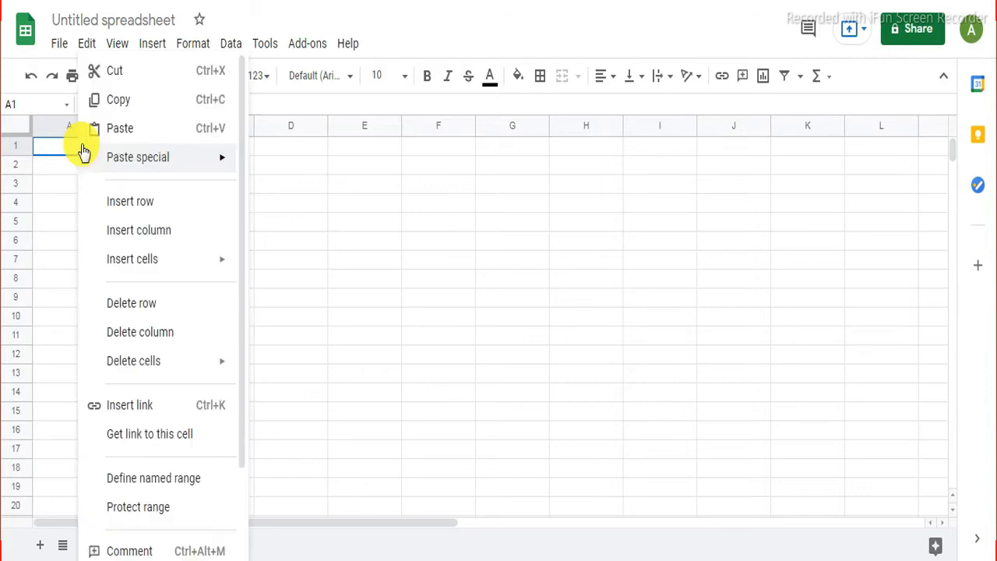
{"action": "left_click", "coordinate": [124, 130]}
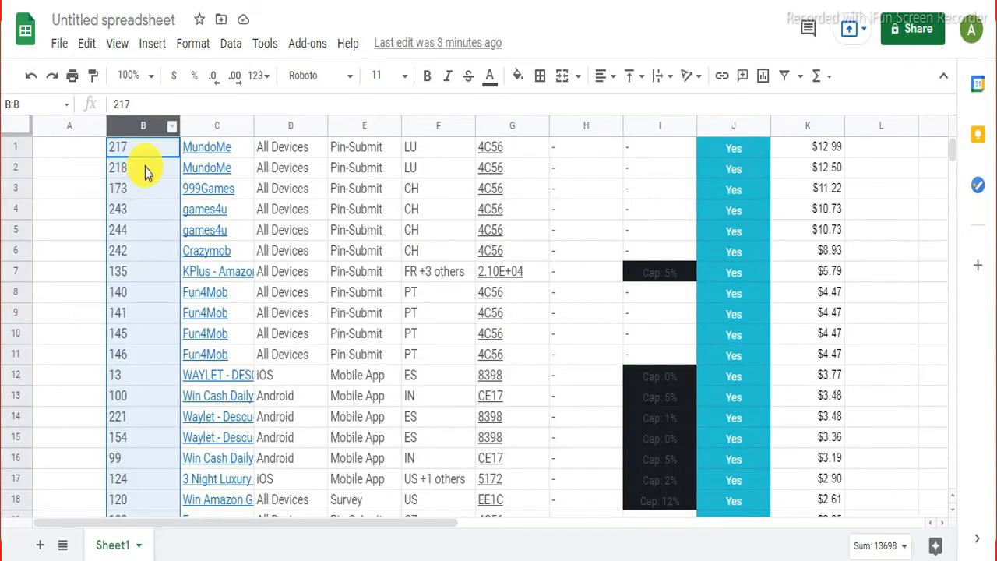
{"action": "key", "text": "ctrl+shift+Right"}
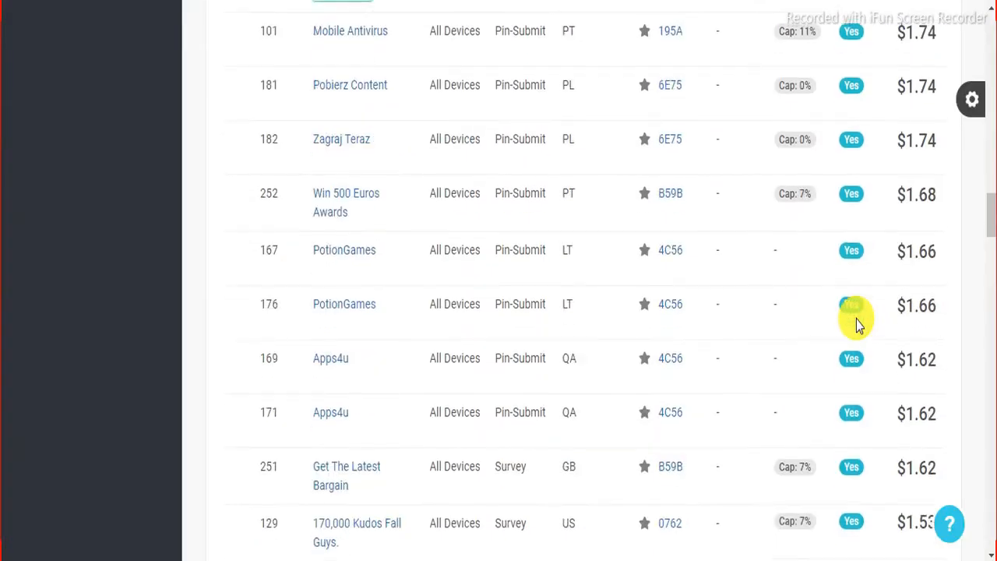
Step: Check the pasted offers in rows 2–101, with payouts running from $12.99 down to $0.54
{"action": "scroll", "coordinate": [856, 321], "scroll_direction": "down", "scroll_amount": 5}
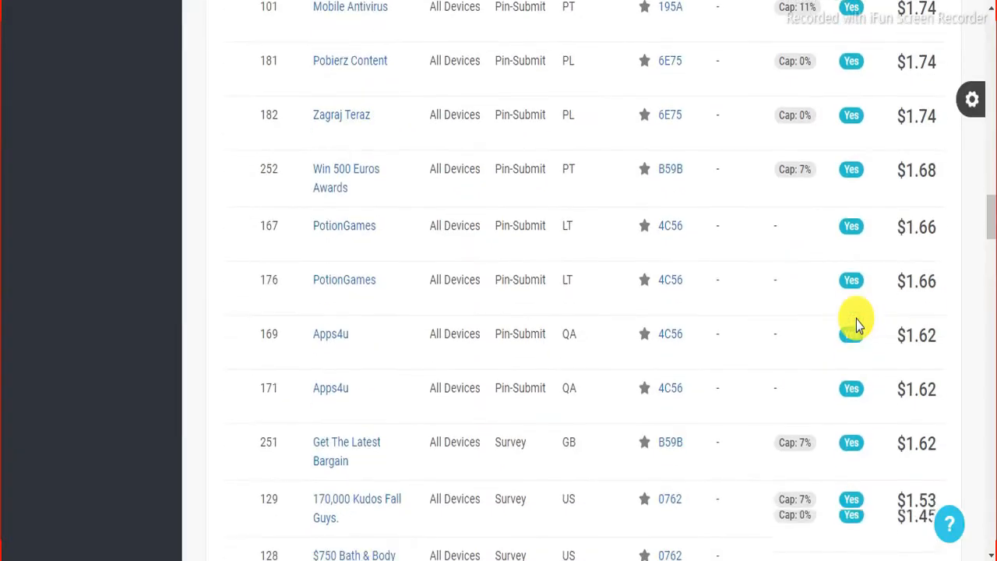
{"action": "scroll", "coordinate": [857, 319], "scroll_direction": "down", "scroll_amount": 8}
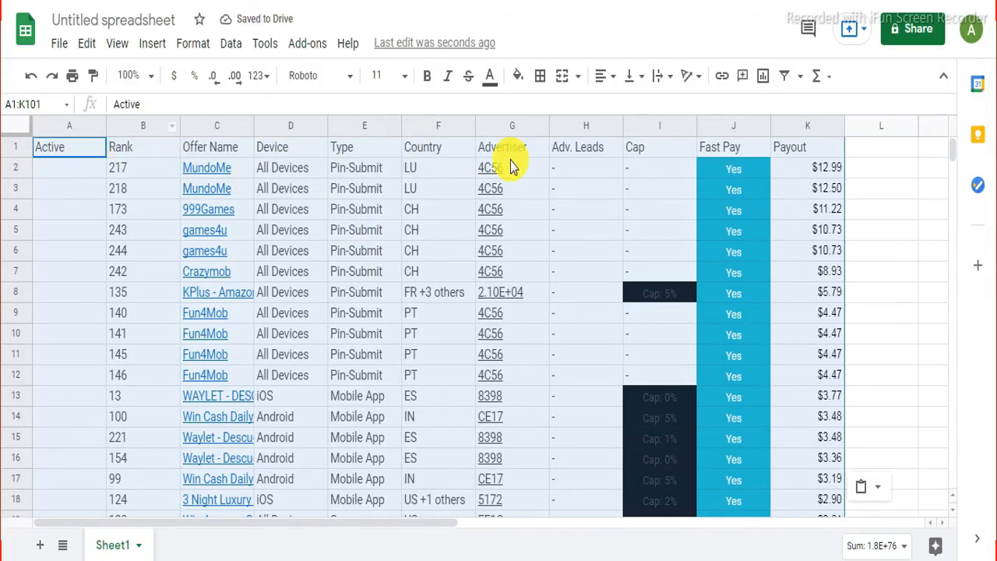
{"action": "scroll", "coordinate": [794, 218], "scroll_direction": "down", "scroll_amount": 2}
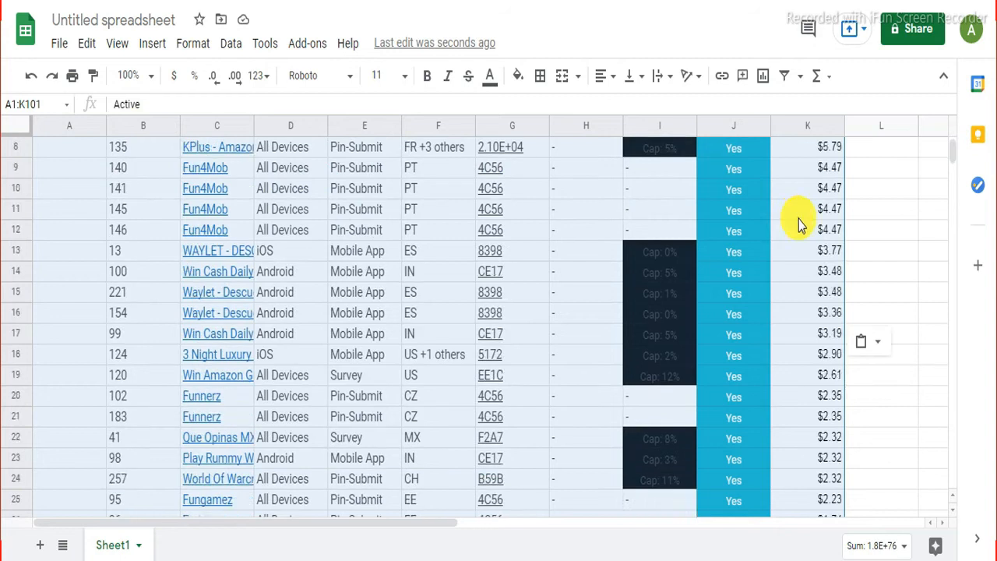
{"action": "scroll", "coordinate": [881, 235], "scroll_direction": "down", "scroll_amount": 1}
{"action": "left_click", "coordinate": [881, 229]}
{"action": "scroll", "coordinate": [336, 212], "scroll_direction": "down", "scroll_amount": 2}
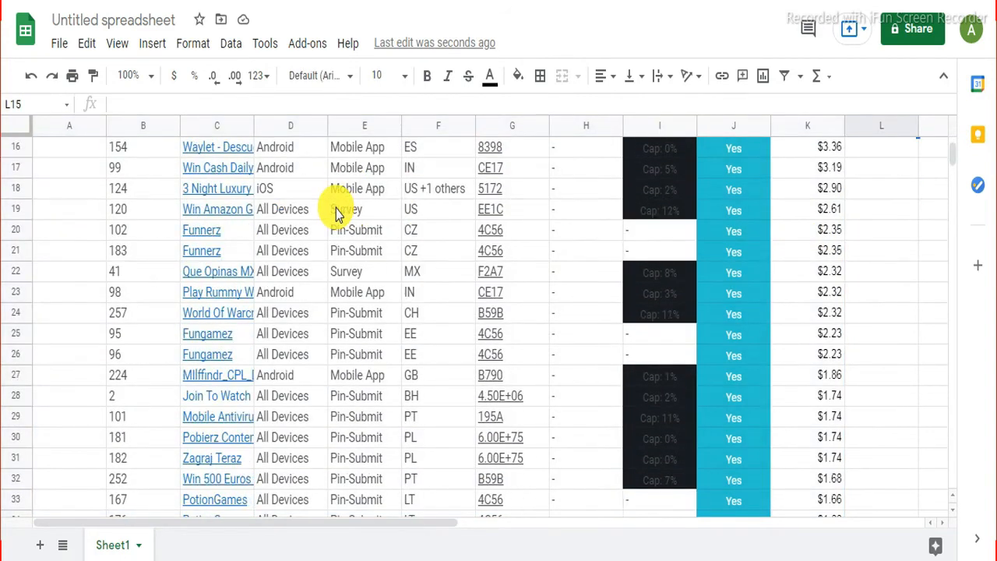
{"action": "scroll", "coordinate": [336, 212], "scroll_direction": "down", "scroll_amount": 7}
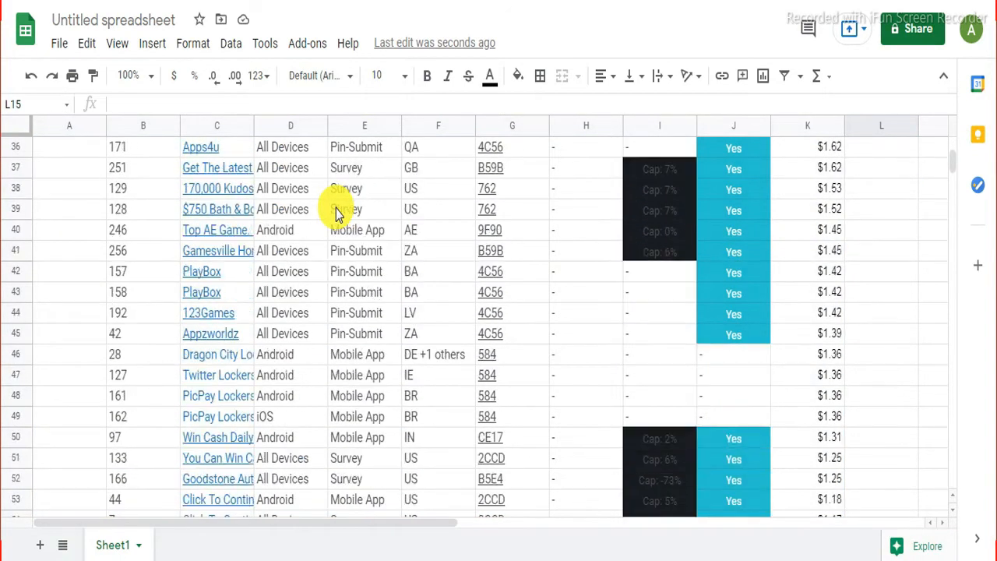
{"action": "scroll", "coordinate": [336, 211], "scroll_direction": "down", "scroll_amount": 10}
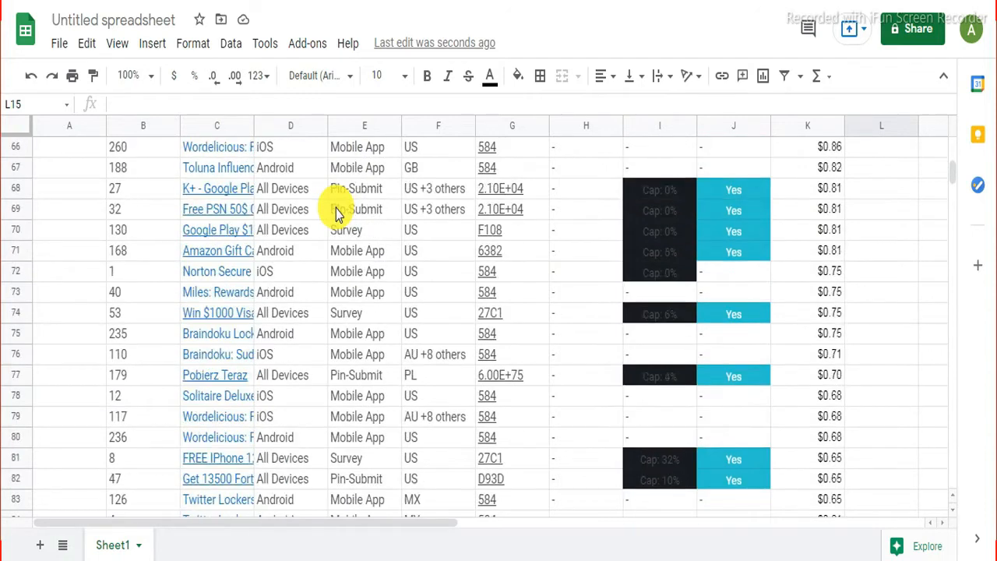
{"action": "scroll", "coordinate": [335, 209], "scroll_direction": "down", "scroll_amount": 7}
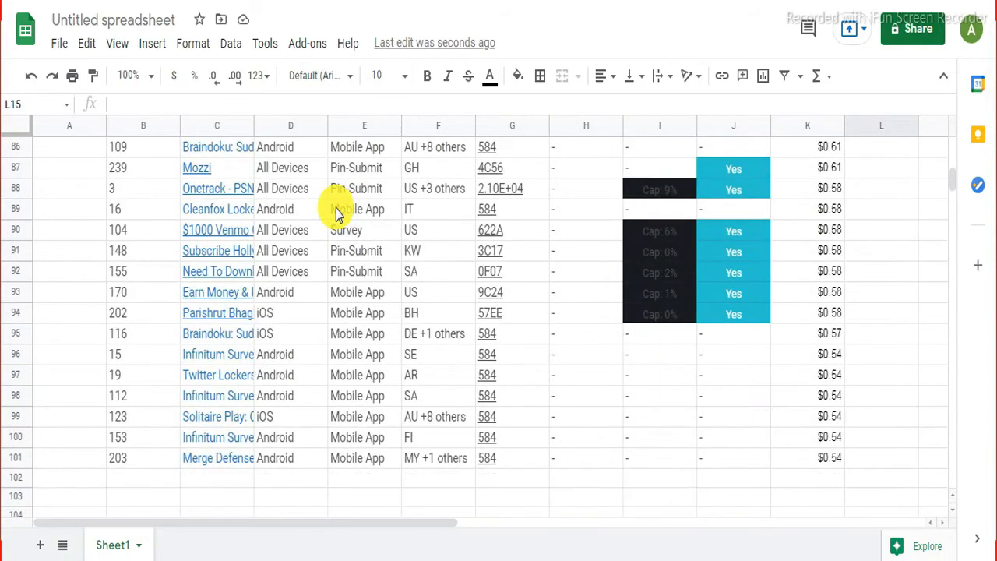
{"action": "scroll", "coordinate": [336, 212], "scroll_direction": "down", "scroll_amount": 2}
{"action": "scroll", "coordinate": [336, 211], "scroll_direction": "up", "scroll_amount": 15}
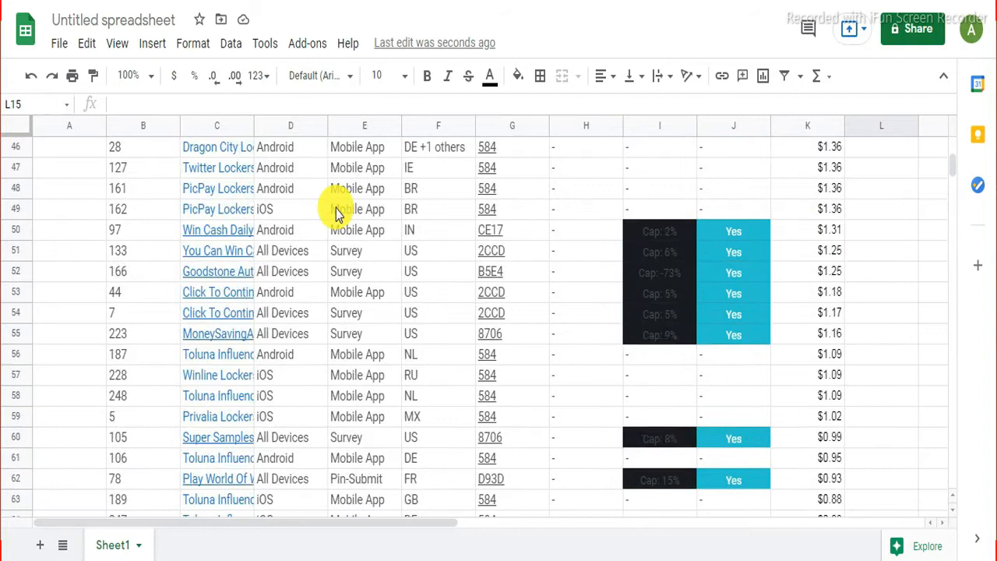
{"action": "scroll", "coordinate": [336, 209], "scroll_direction": "up", "scroll_amount": 15}
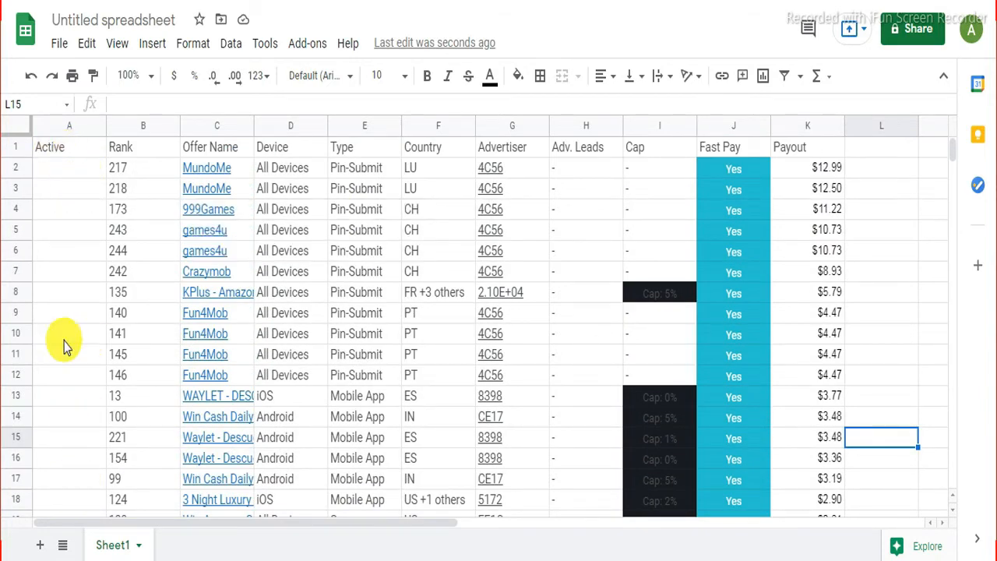
Step: Delete the empty Active column A
{"action": "right_click", "coordinate": [70, 150]}
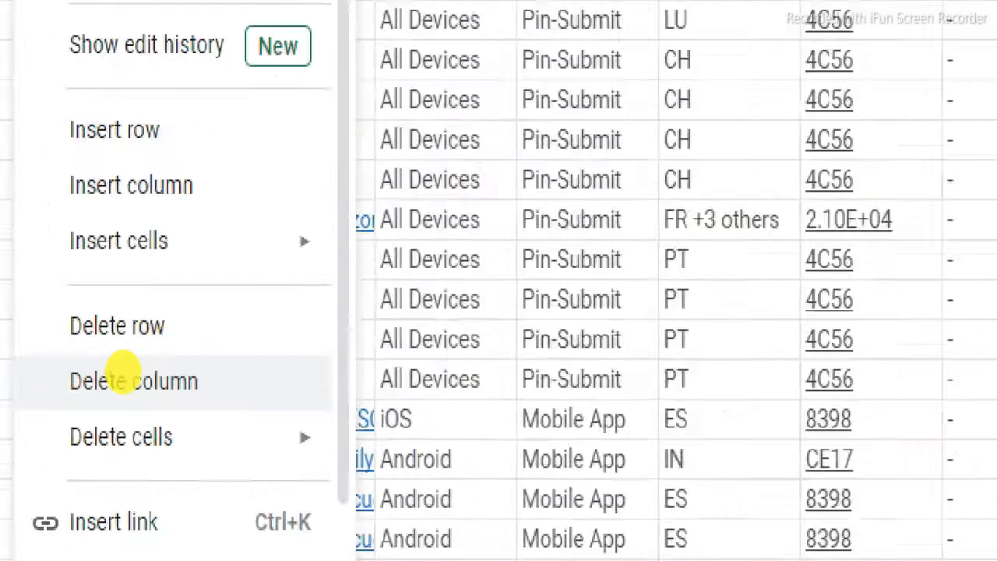
{"action": "key", "text": "Escape"}
{"action": "right_click", "coordinate": [81, 149]}
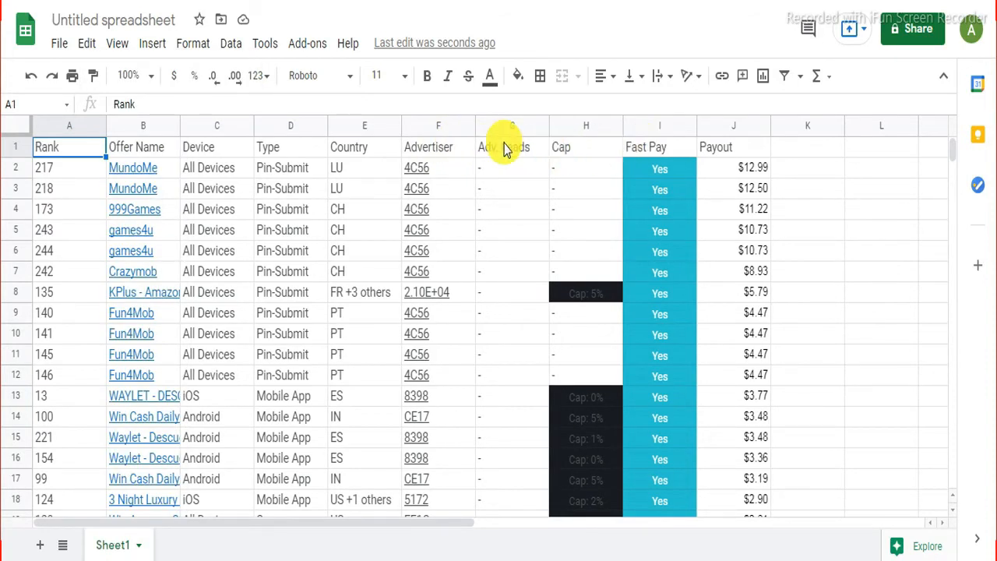
Step: Delete the Advertiser, Adv. Leads, Cap and Fast Pay columns F through I
{"action": "left_click_drag", "start_coordinate": [439, 149], "coordinate": [635, 148]}
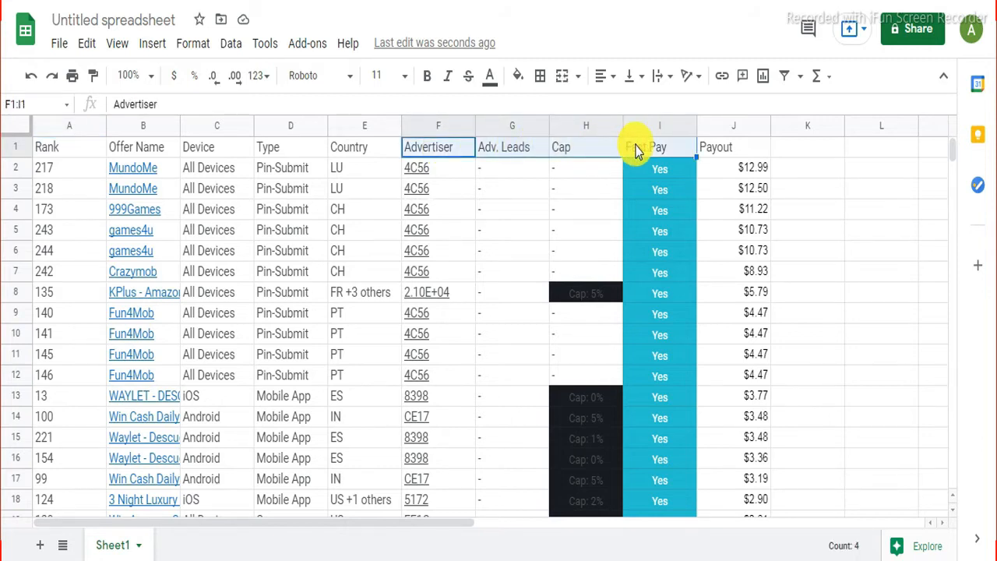
{"action": "right_click", "coordinate": [635, 150]}
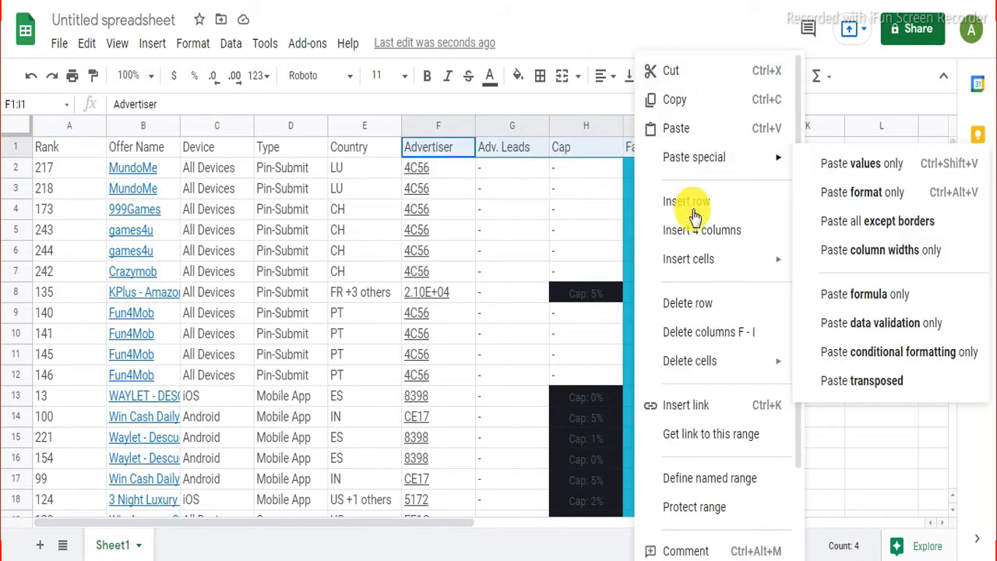
{"action": "left_click", "coordinate": [705, 332]}
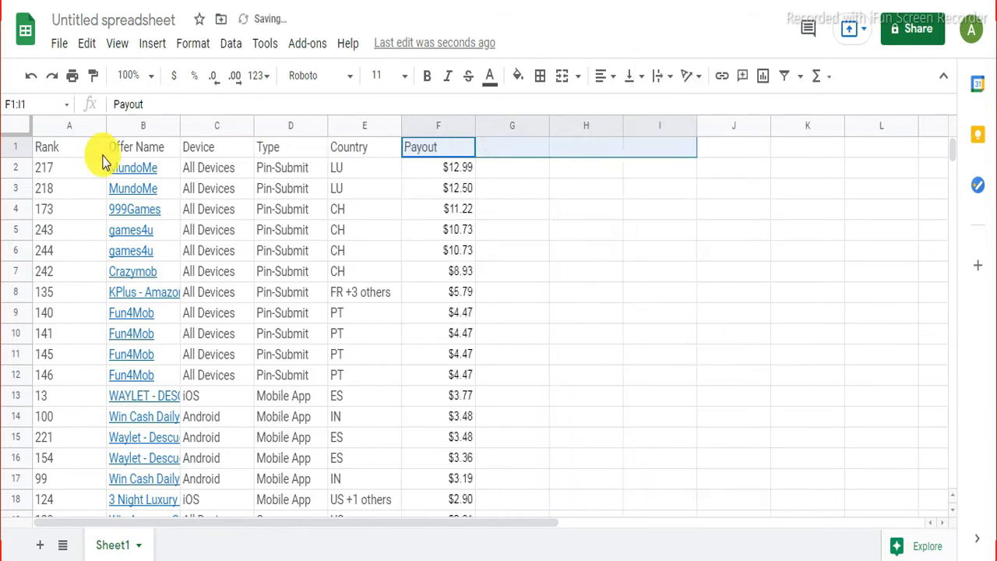
{"action": "left_click", "coordinate": [314, 195]}
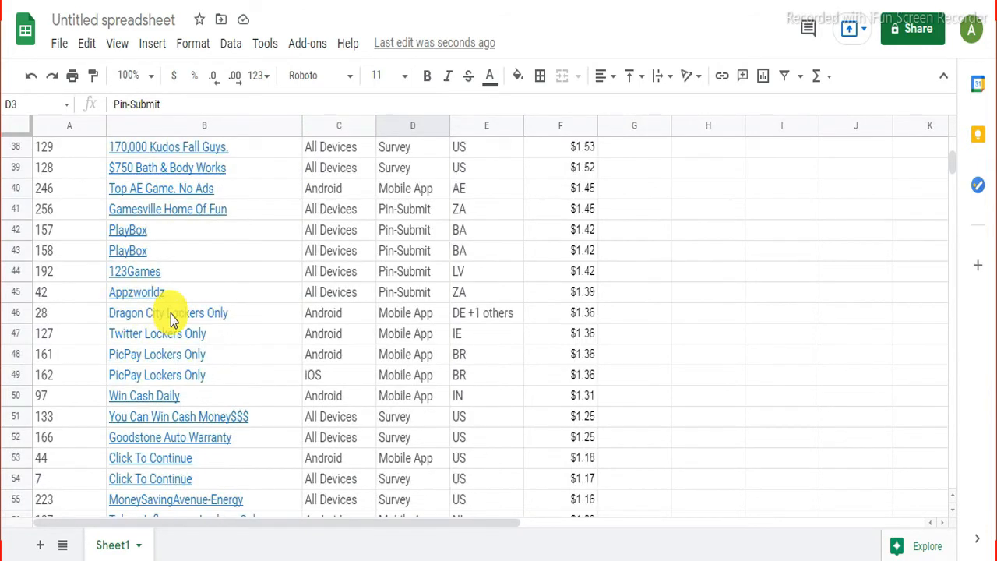
Step: Widen the Offer Name column B
{"action": "mouse_move", "coordinate": [197, 325]}
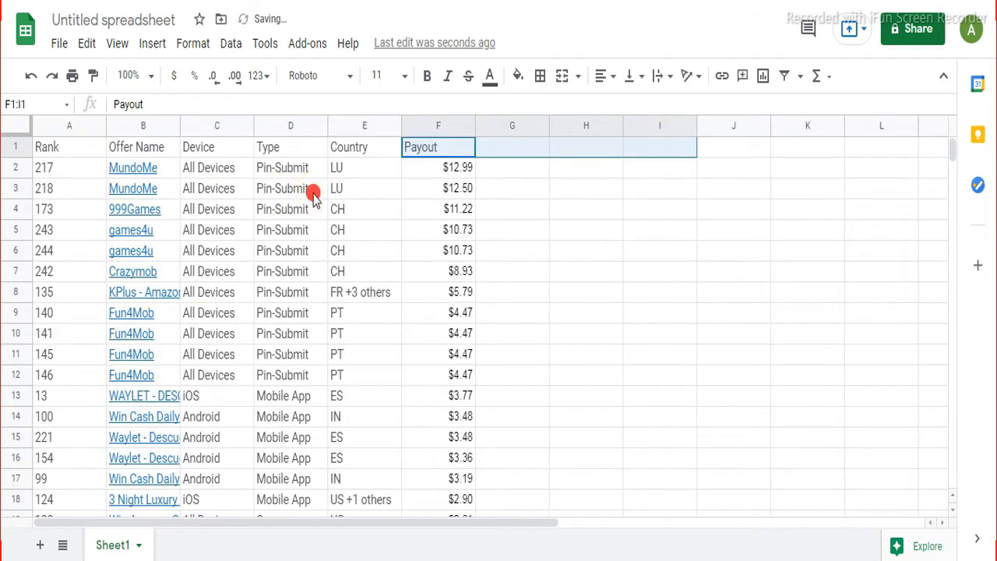
{"action": "left_click", "coordinate": [313, 194]}
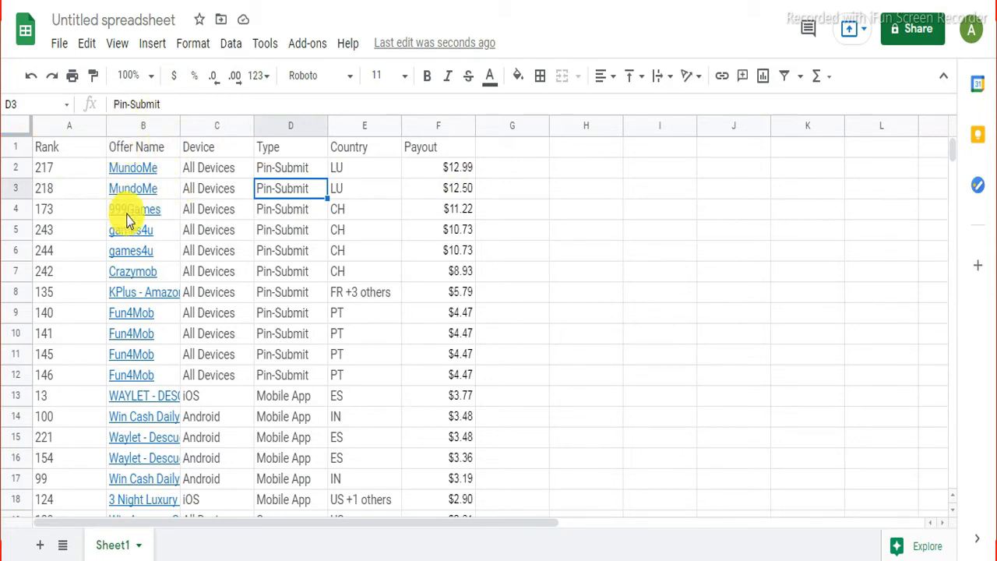
{"action": "left_click_drag", "start_coordinate": [179, 126], "coordinate": [303, 126]}
Step: Delete the four Lockers Only offer rows, such as Dragon City, Twitter and PicPay
{"action": "scroll", "coordinate": [152, 323], "scroll_direction": "down", "scroll_amount": 10}
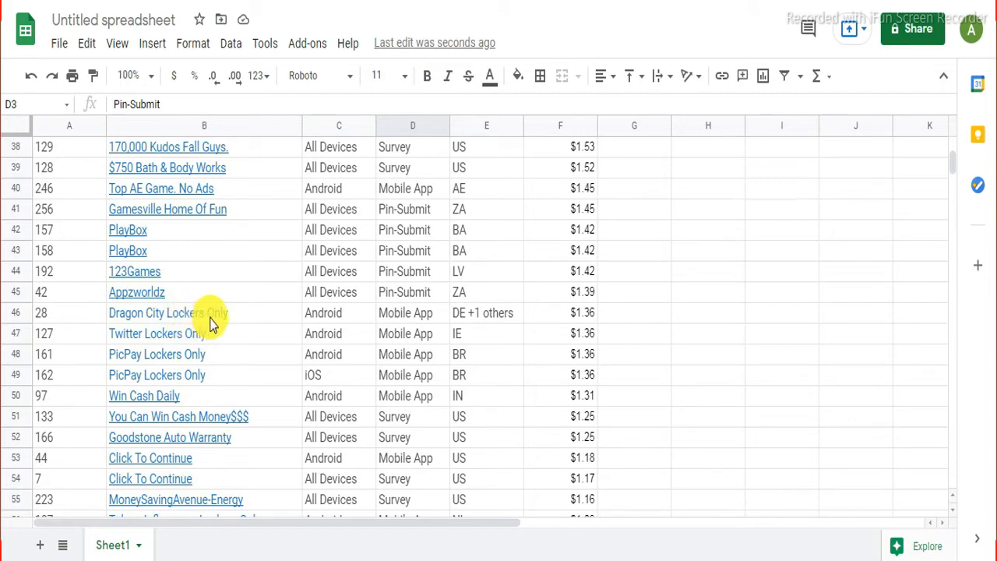
{"action": "mouse_move", "coordinate": [196, 320]}
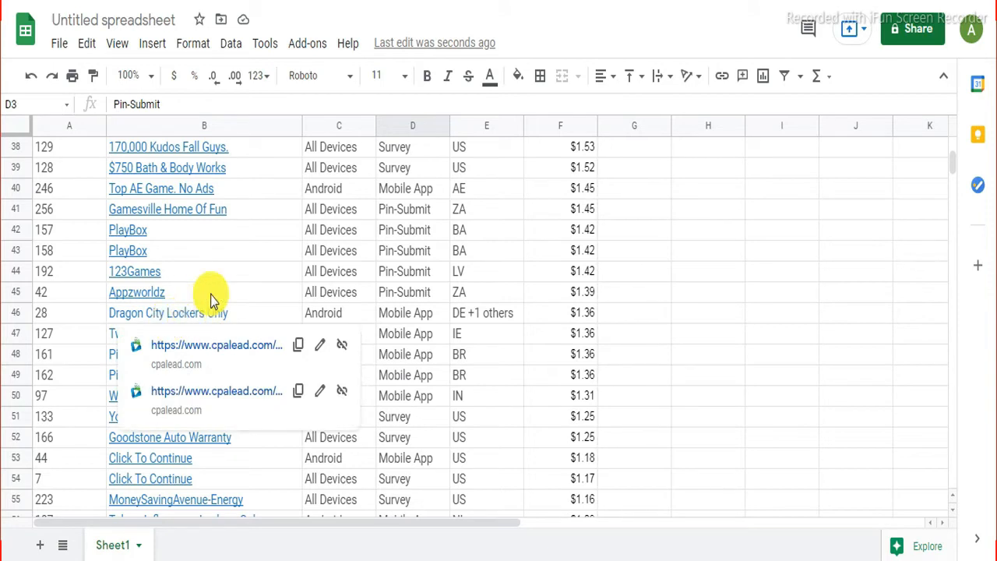
{"action": "left_click_drag", "start_coordinate": [198, 314], "coordinate": [176, 355]}
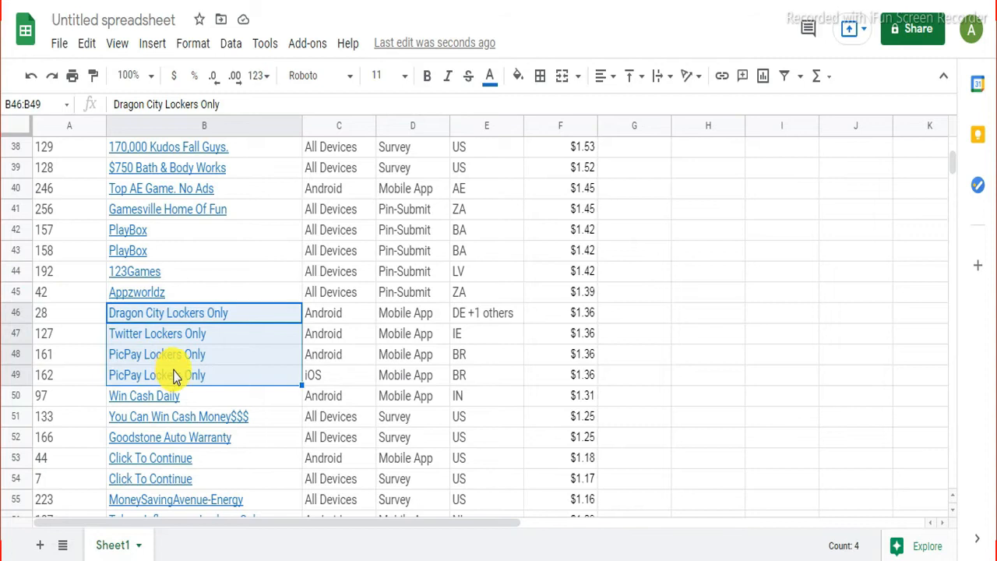
{"action": "mouse_move", "coordinate": [174, 376]}
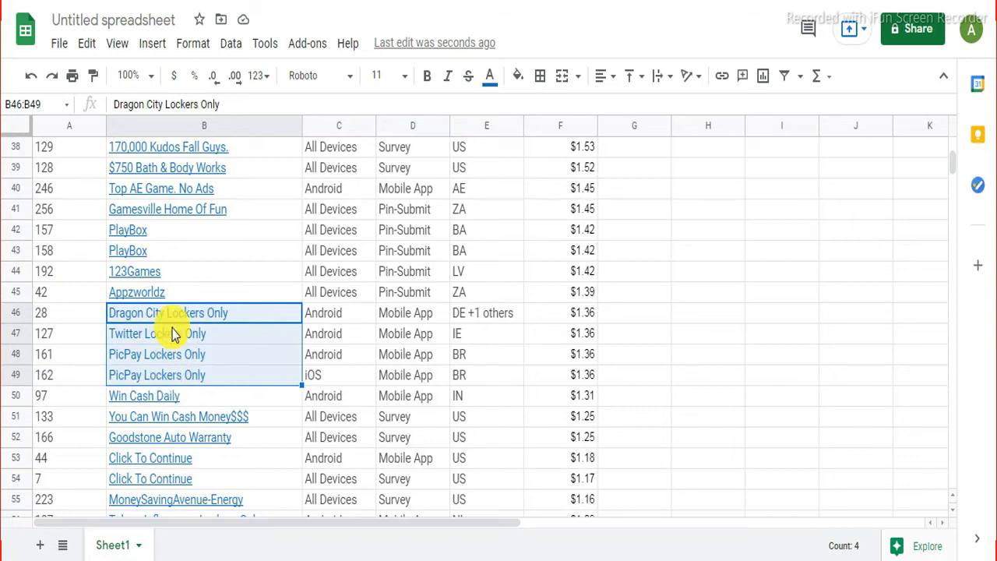
{"action": "right_click", "coordinate": [176, 377]}
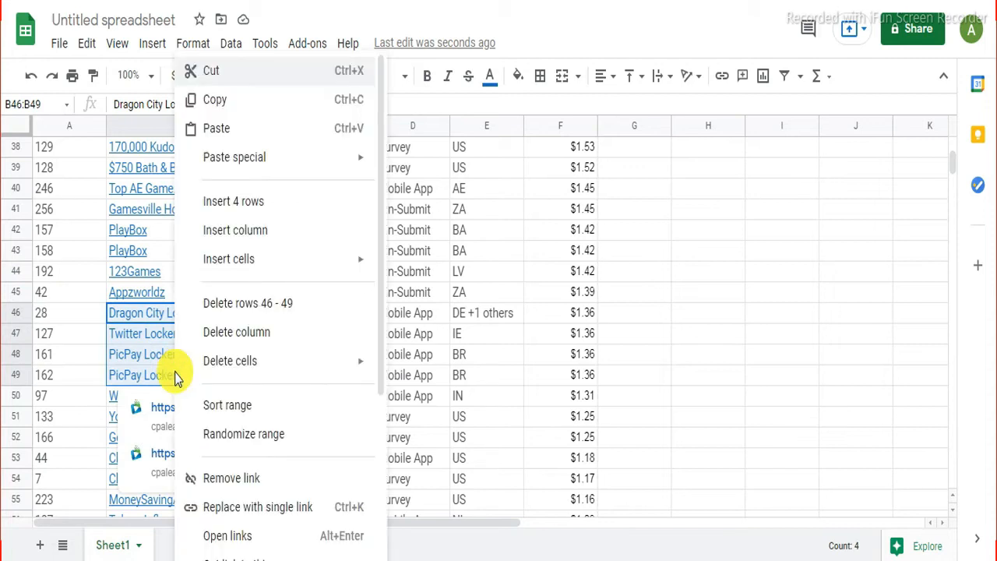
{"action": "left_click", "coordinate": [248, 303]}
{"action": "scroll", "coordinate": [117, 304], "scroll_direction": "down", "scroll_amount": 3}
{"action": "left_click", "coordinate": [86, 294]}
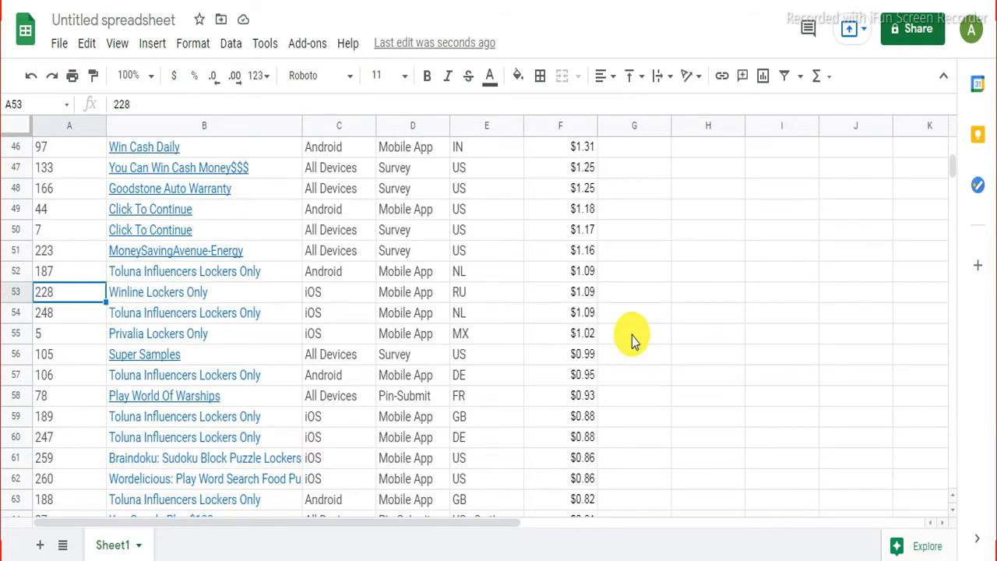
Step: Delete the Winline Lockers Only row for RU
{"action": "left_click", "coordinate": [592, 297], "text": "shift"}
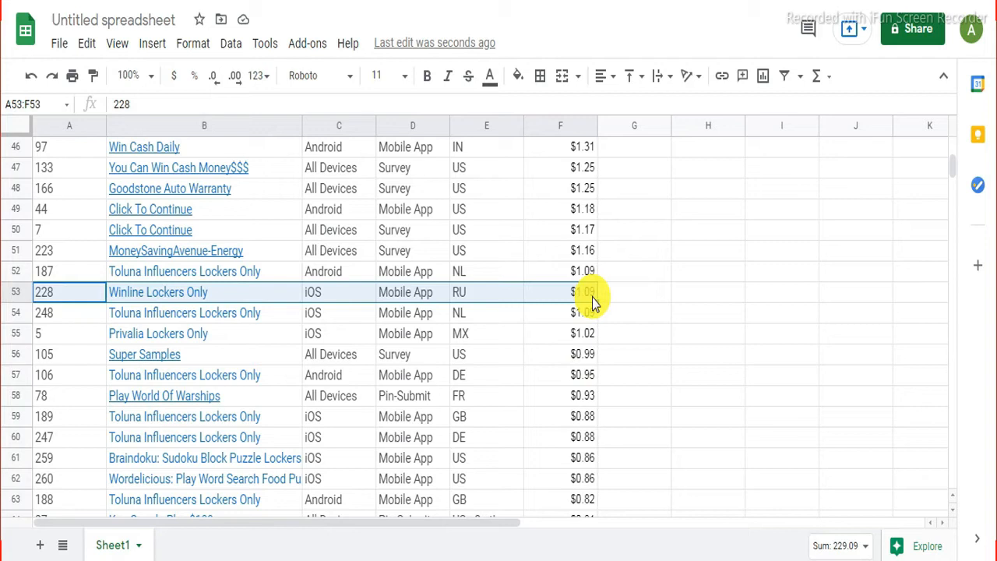
{"action": "right_click", "coordinate": [592, 297]}
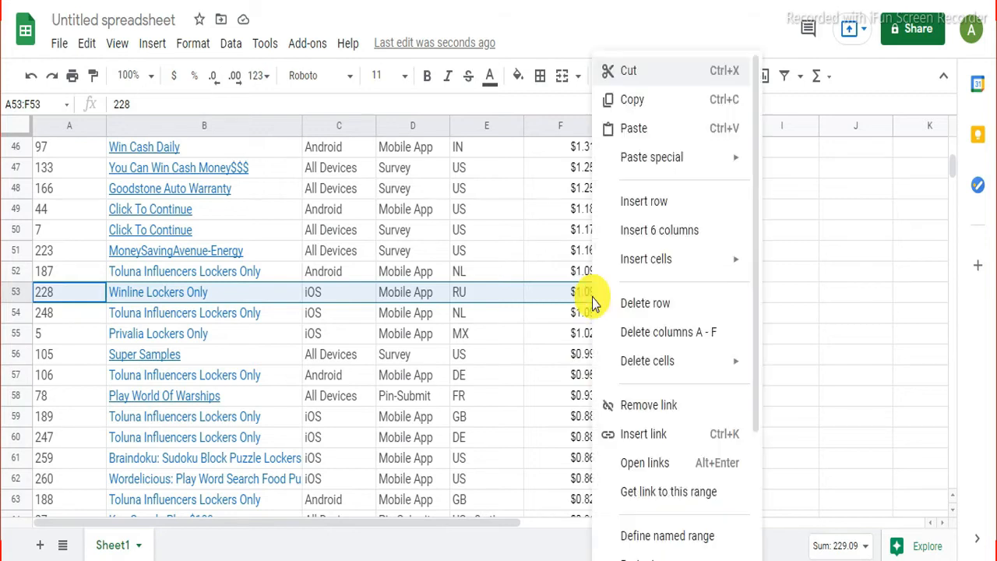
{"action": "left_click", "coordinate": [622, 310]}
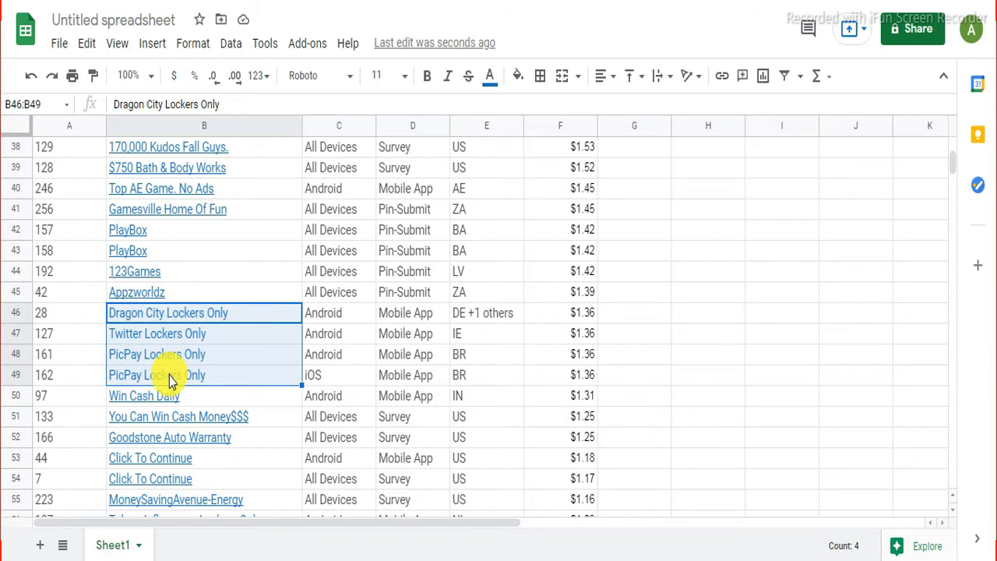
{"action": "right_click", "coordinate": [175, 377]}
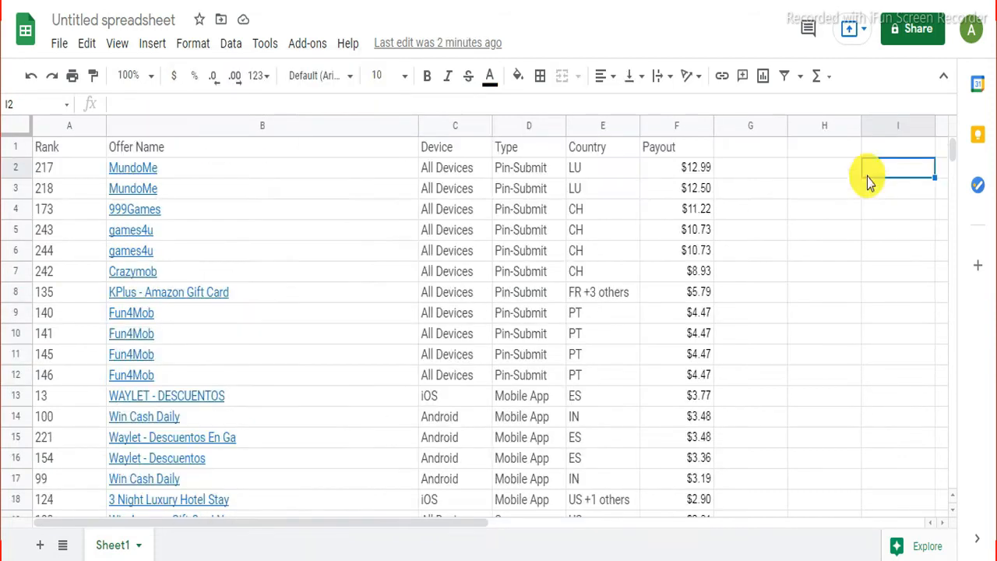
{"action": "left_click", "coordinate": [829, 187]}
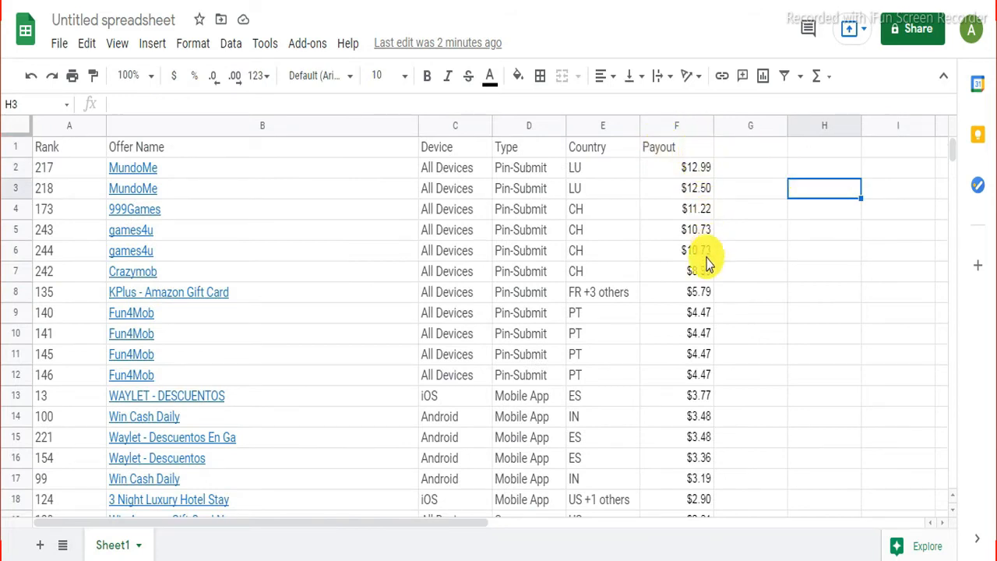
{"action": "scroll", "coordinate": [699, 394], "scroll_direction": "down", "scroll_amount": 5}
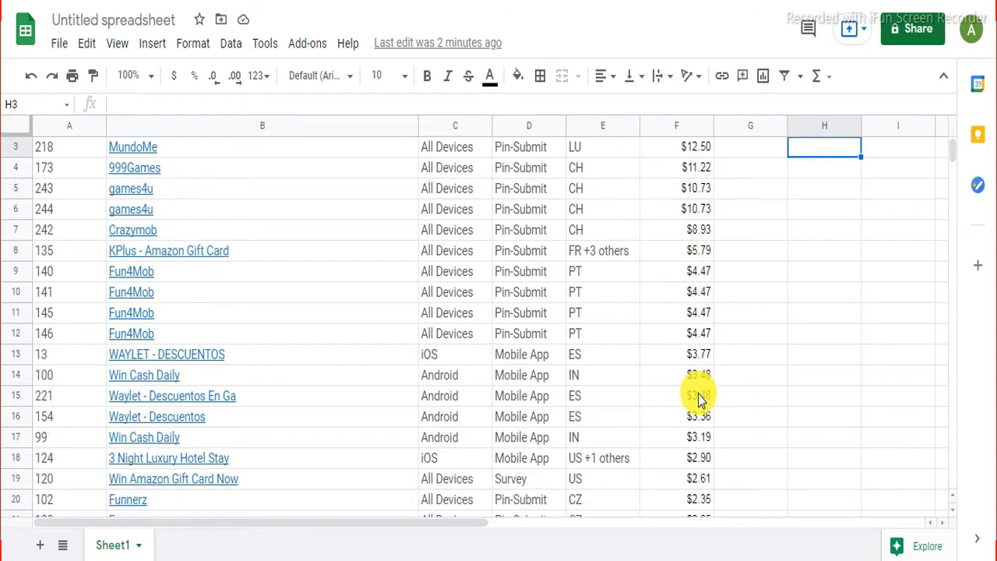
{"action": "scroll", "coordinate": [698, 398], "scroll_direction": "down", "scroll_amount": 7}
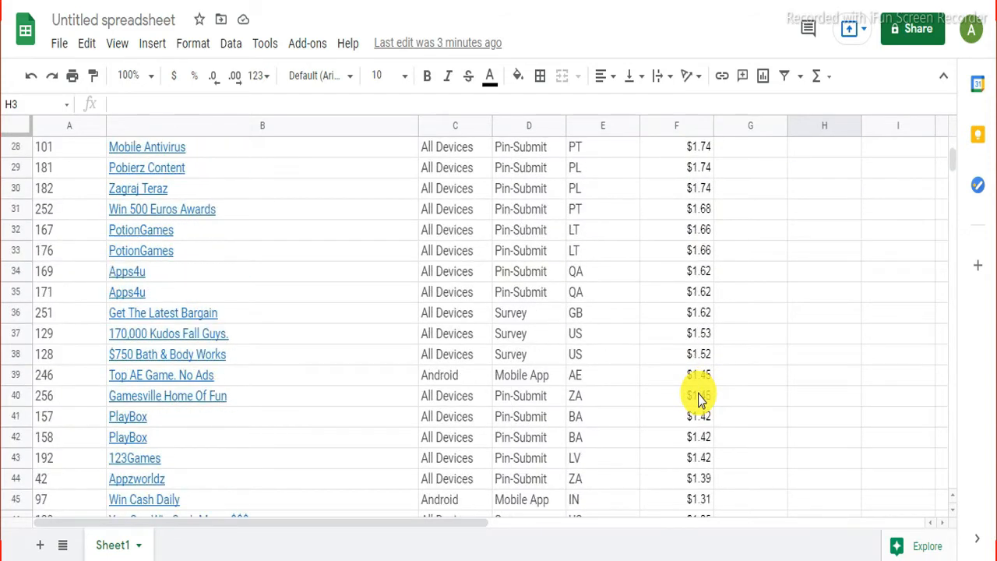
{"action": "scroll", "coordinate": [697, 199], "scroll_direction": "down", "scroll_amount": 7}
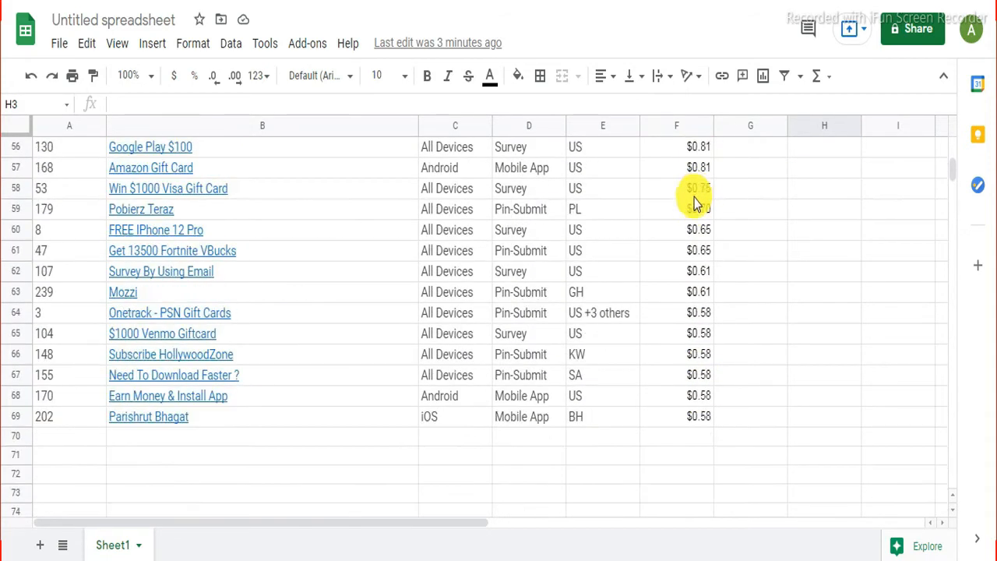
{"action": "scroll", "coordinate": [702, 296], "scroll_direction": "up", "scroll_amount": 5}
{"action": "scroll", "coordinate": [700, 302], "scroll_direction": "up", "scroll_amount": 13}
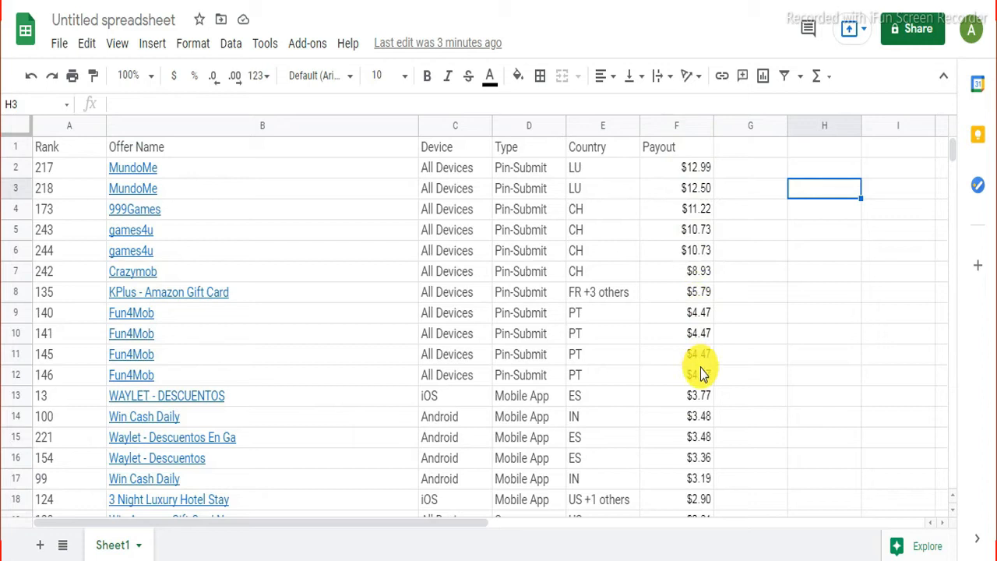
{"action": "left_click", "coordinate": [693, 170]}
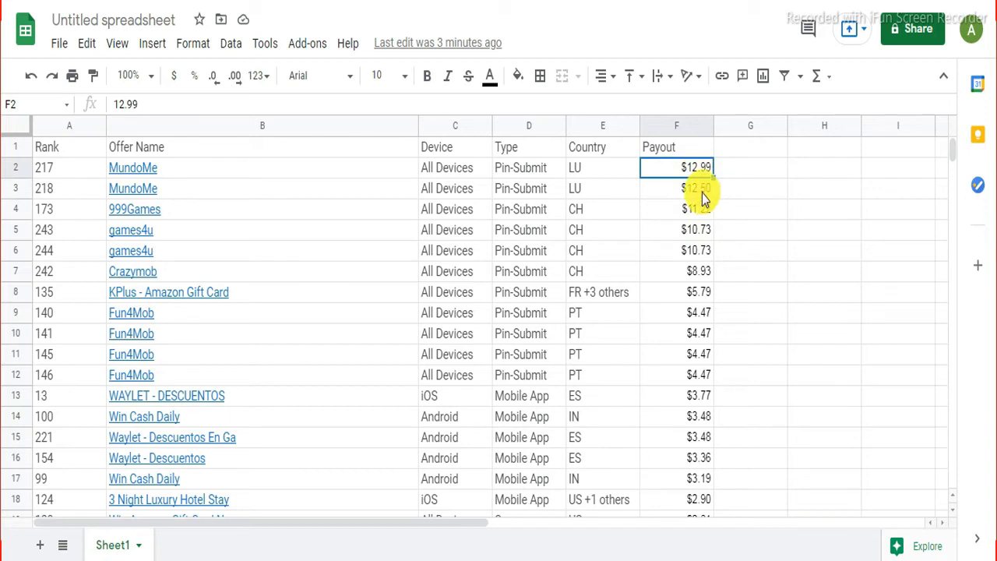
Step: Clear the payout values in F2:F69
{"action": "left_click", "coordinate": [718, 167]}
{"action": "left_click", "coordinate": [692, 166]}
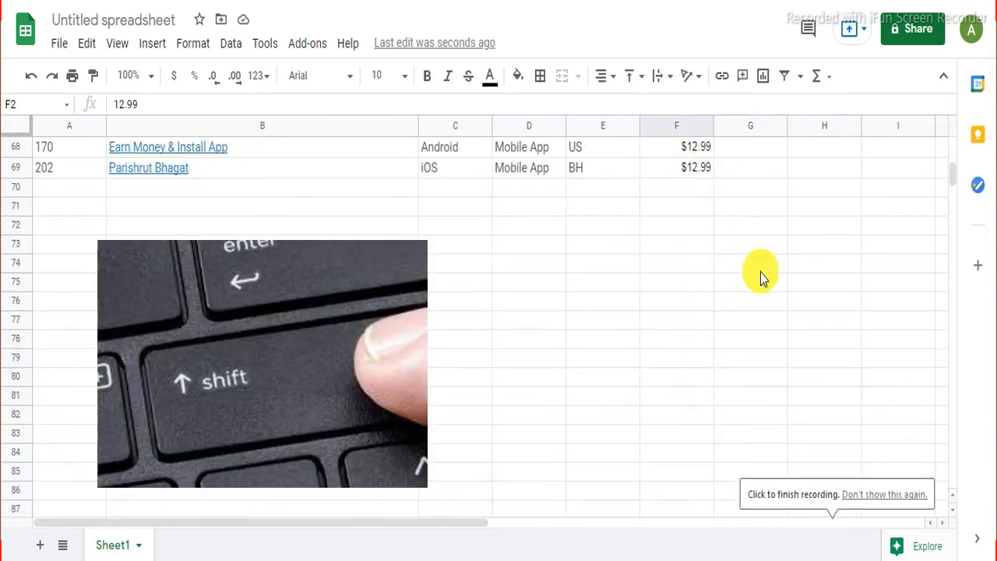
{"action": "scroll", "coordinate": [761, 273], "scroll_direction": "up", "scroll_amount": 1}
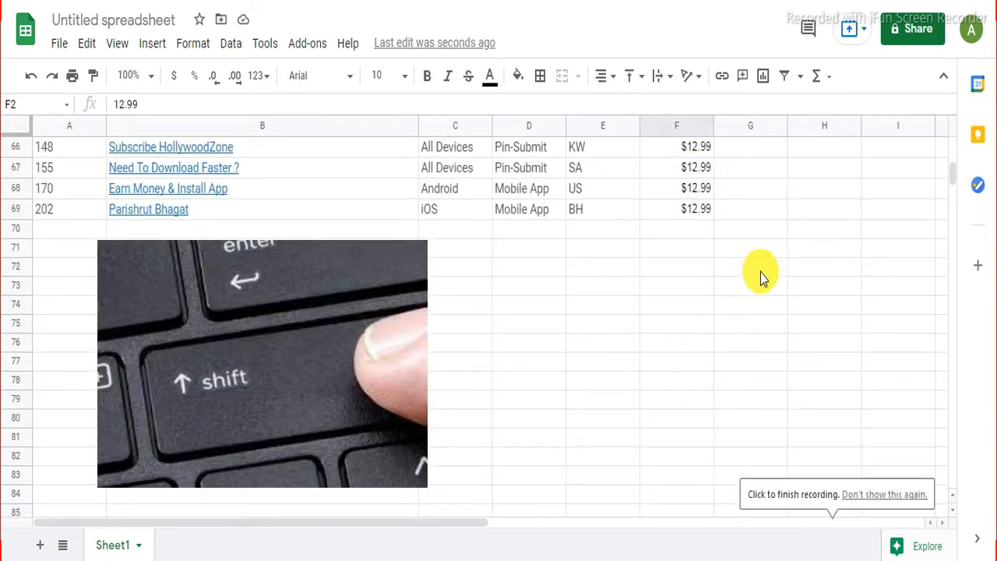
{"action": "left_click", "coordinate": [702, 211], "text": "shift"}
{"action": "scroll", "coordinate": [760, 241], "scroll_direction": "up", "scroll_amount": 2}
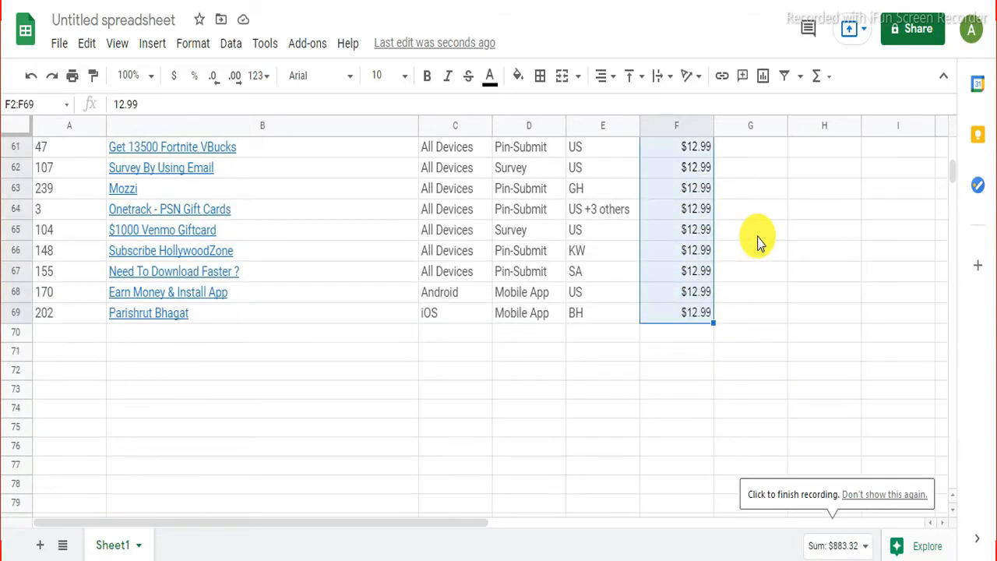
{"action": "scroll", "coordinate": [759, 240], "scroll_direction": "up", "scroll_amount": 1}
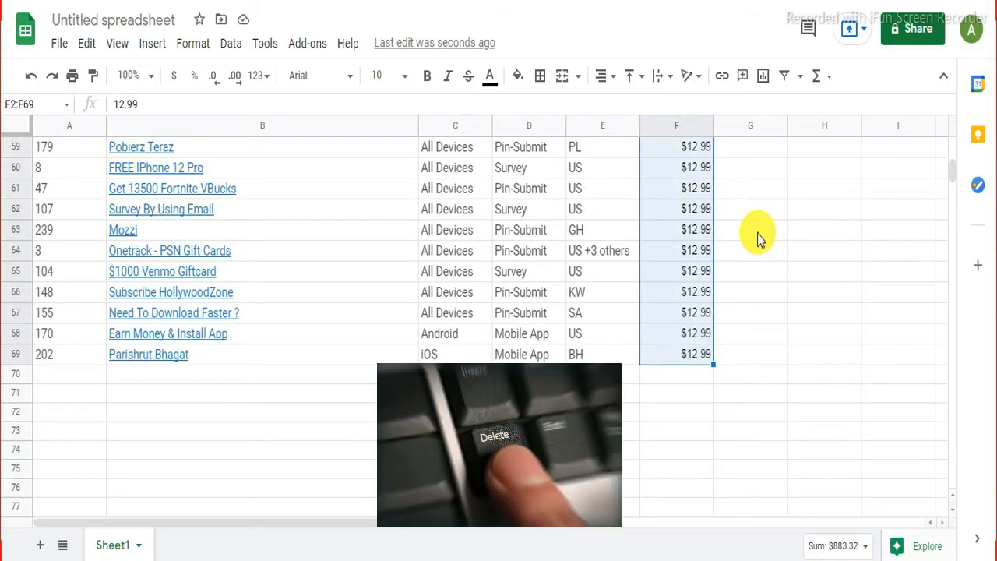
{"action": "key", "text": "Delete"}
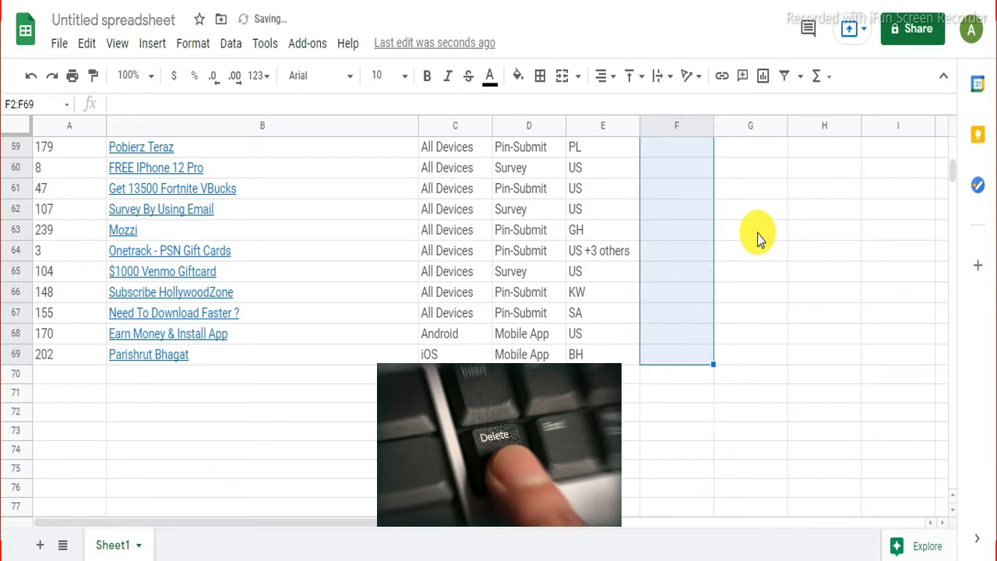
{"action": "scroll", "coordinate": [760, 240], "scroll_direction": "up", "scroll_amount": 7}
{"action": "scroll", "coordinate": [760, 240], "scroll_direction": "up", "scroll_amount": 12}
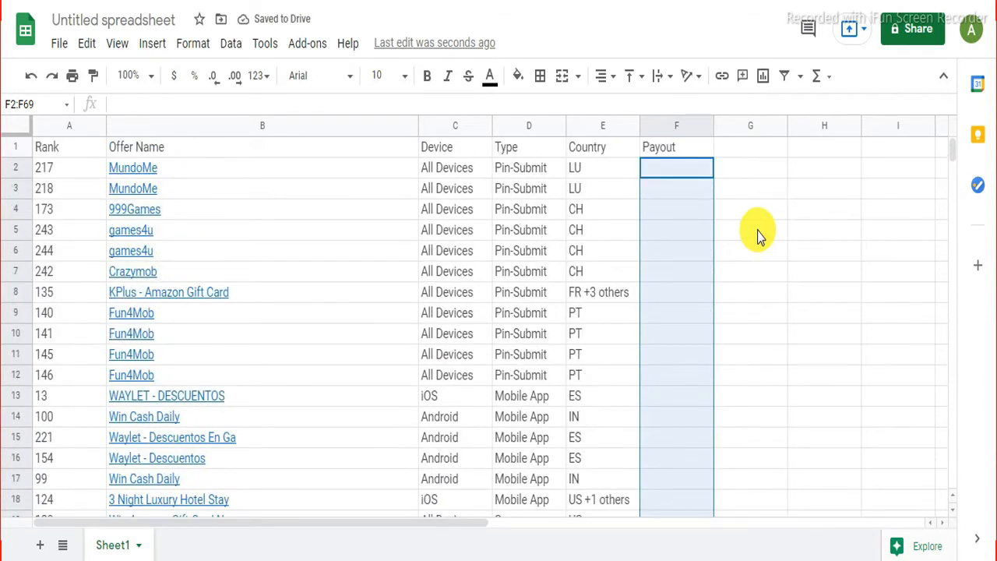
{"action": "left_click", "coordinate": [760, 236]}
Step: Replace the Payout header in F1 with 'Earn Money'
{"action": "left_click", "coordinate": [685, 149]}
{"action": "double_click", "coordinate": [684, 149]}
{"action": "left_click_drag", "start_coordinate": [670, 150], "coordinate": [634, 149]}
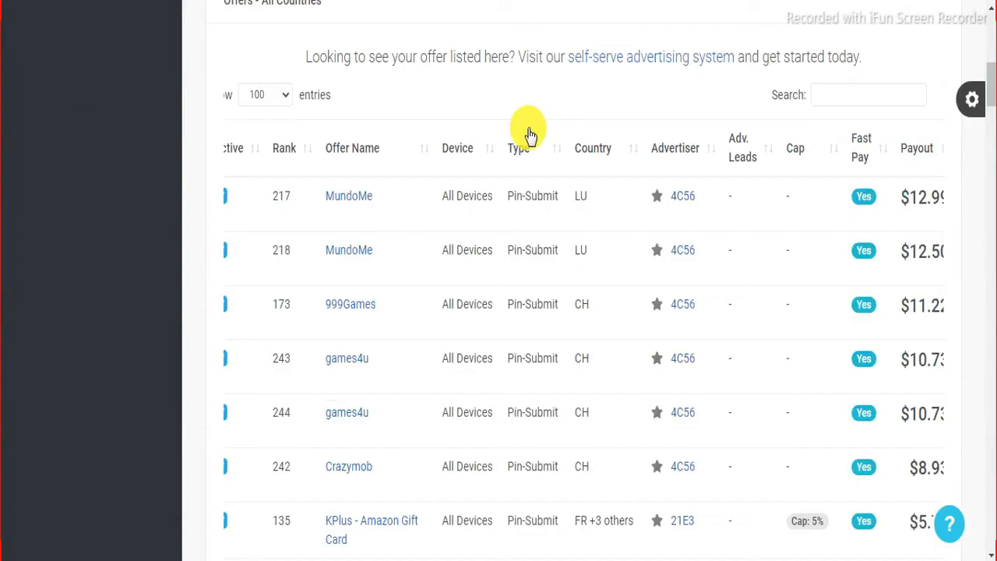
Step: Copy MundoMe's affiliate link from its offer details and return to the offers spreadsheet
{"action": "left_click", "coordinate": [358, 200]}
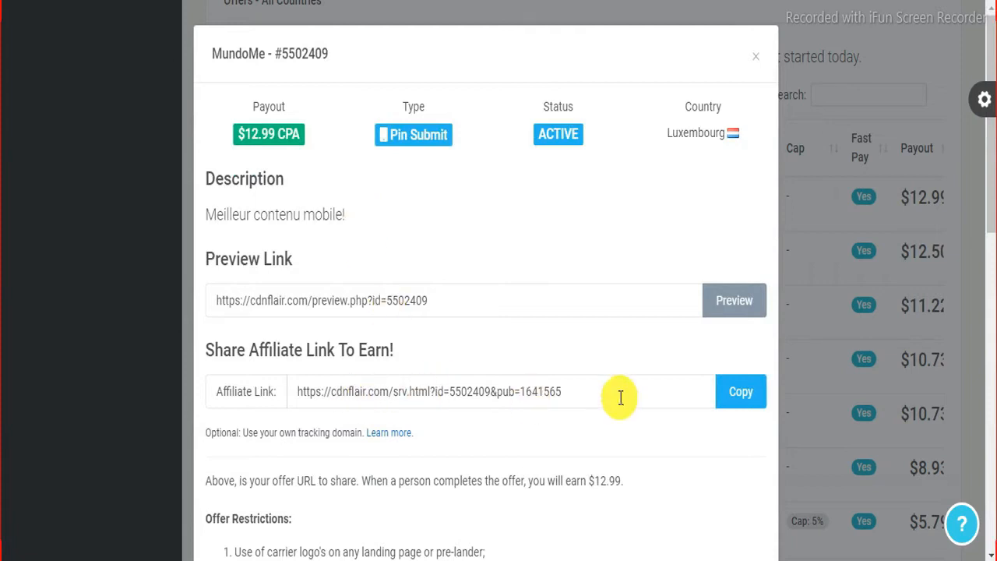
{"action": "left_click", "coordinate": [739, 398]}
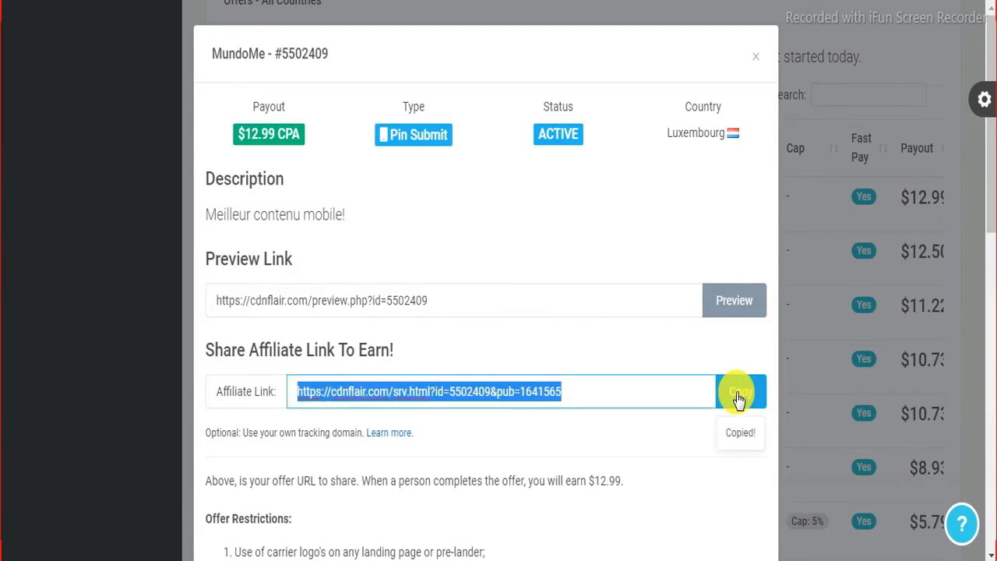
{"action": "key", "text": "ctrl+Tab"}
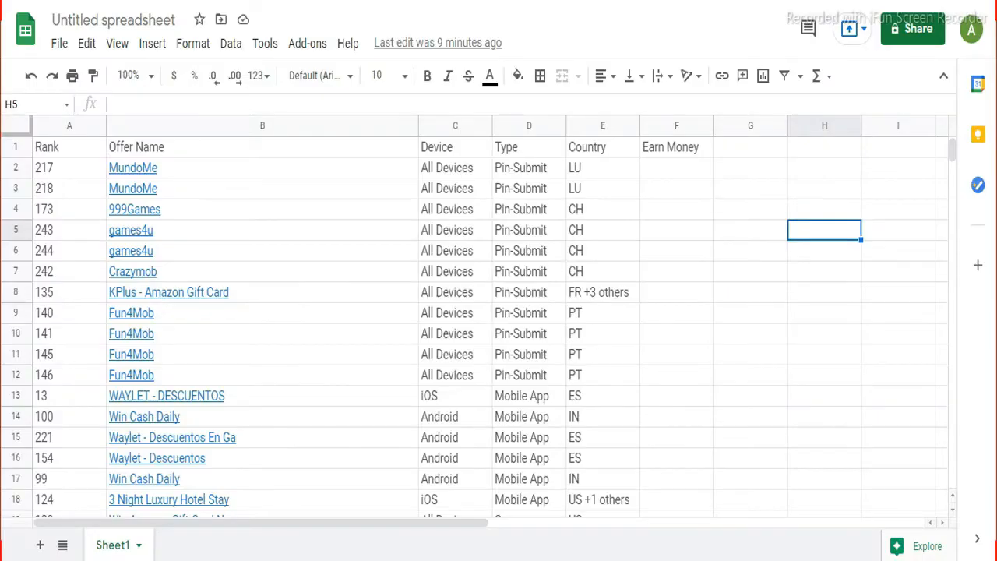
Step: Paste the affiliate link into cell F2 and widen column F to fit it
{"action": "left_click", "coordinate": [668, 172]}
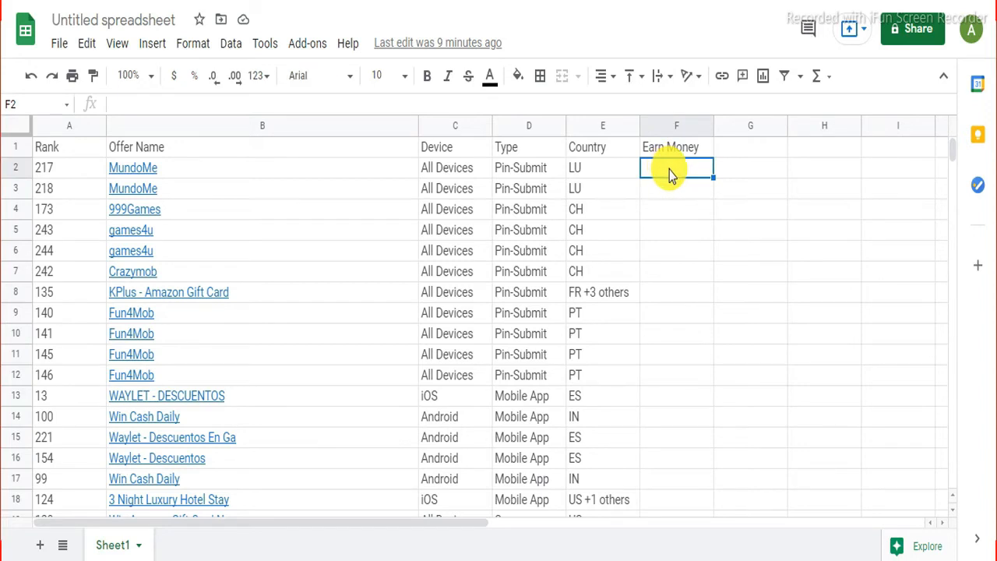
{"action": "right_click", "coordinate": [669, 170]}
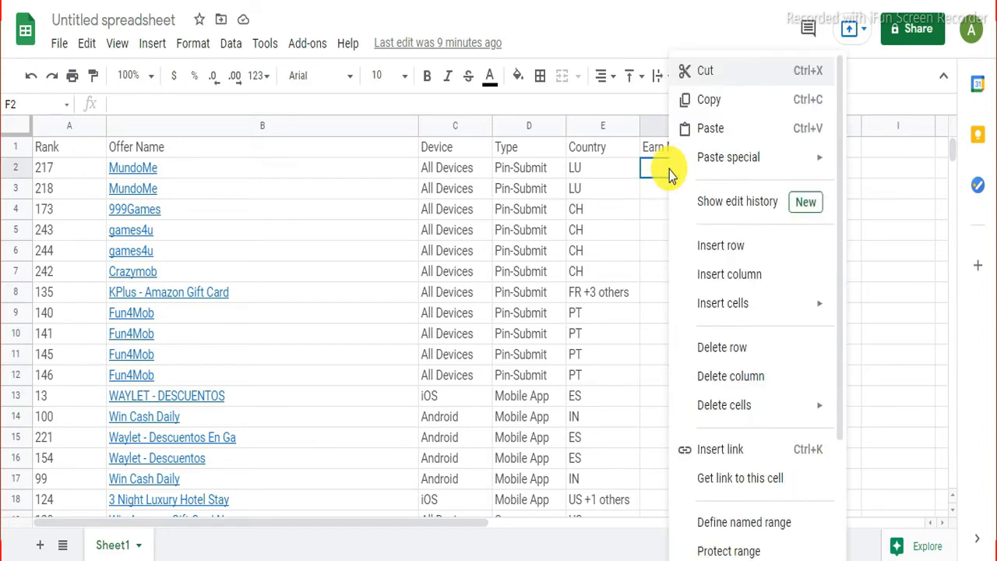
{"action": "left_click", "coordinate": [705, 128]}
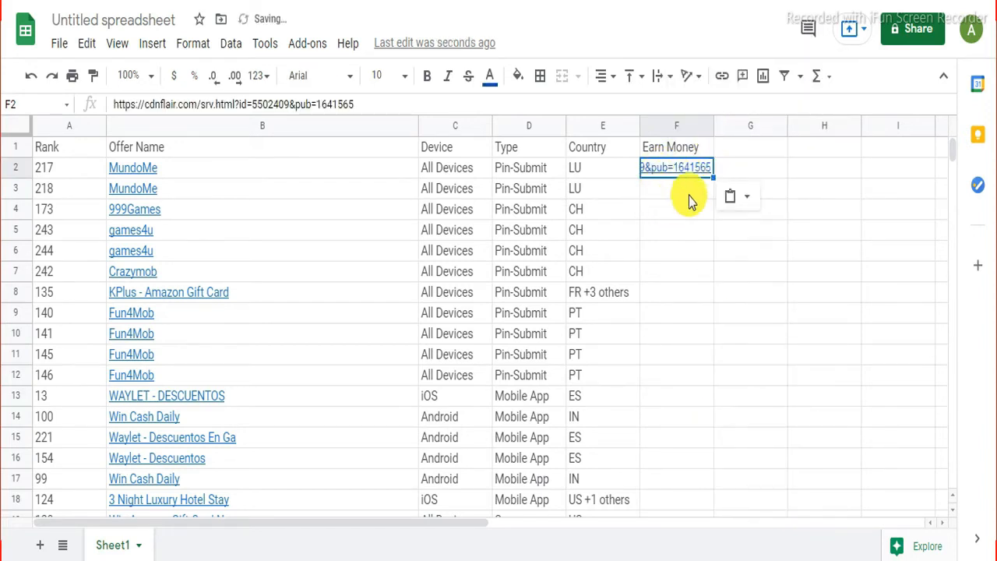
{"action": "left_click_drag", "start_coordinate": [711, 127], "coordinate": [887, 118]}
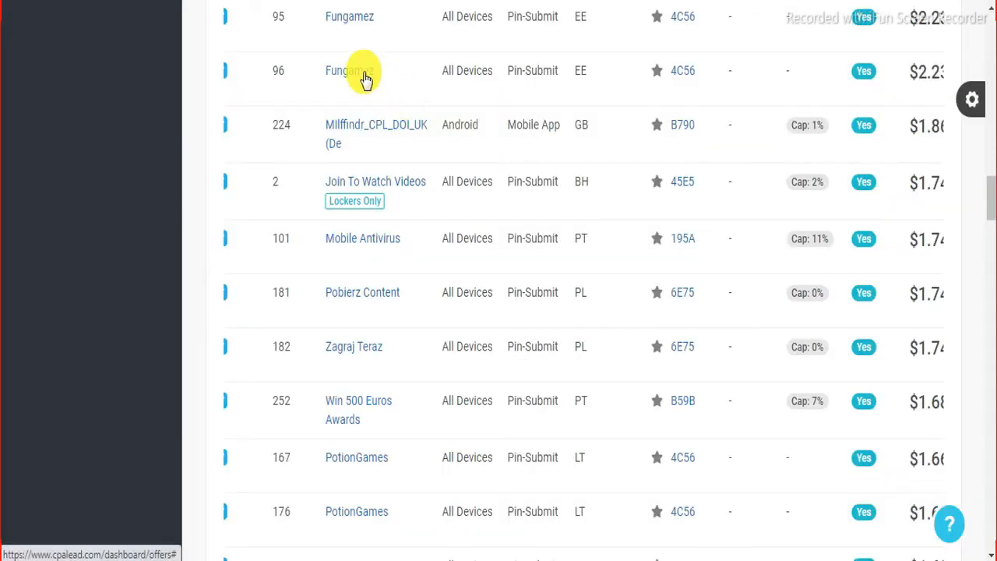
Step: Copy the second Fungamez offer's affiliate link from CPAlead and paste it into F26
{"action": "left_click", "coordinate": [365, 77]}
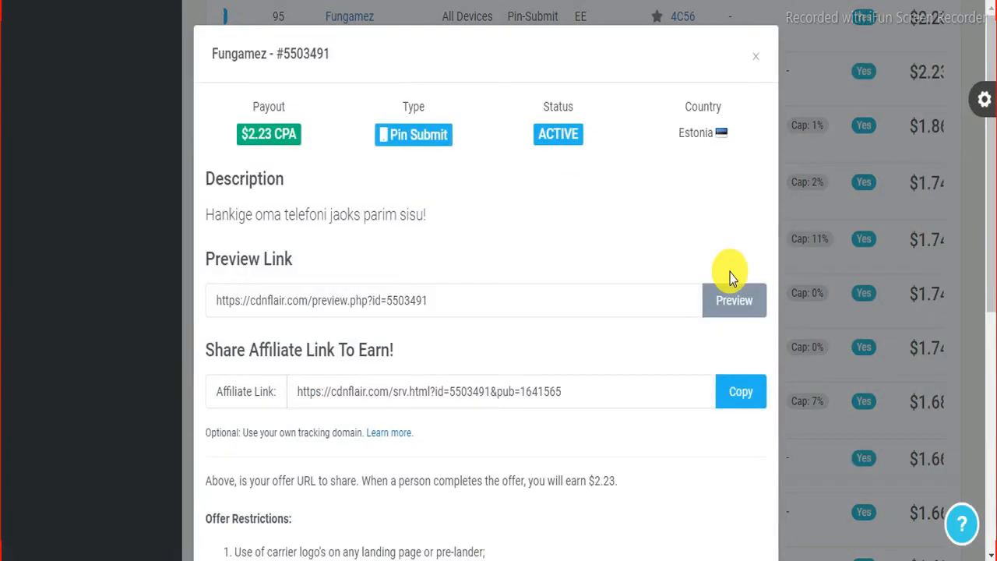
{"action": "left_click", "coordinate": [746, 397]}
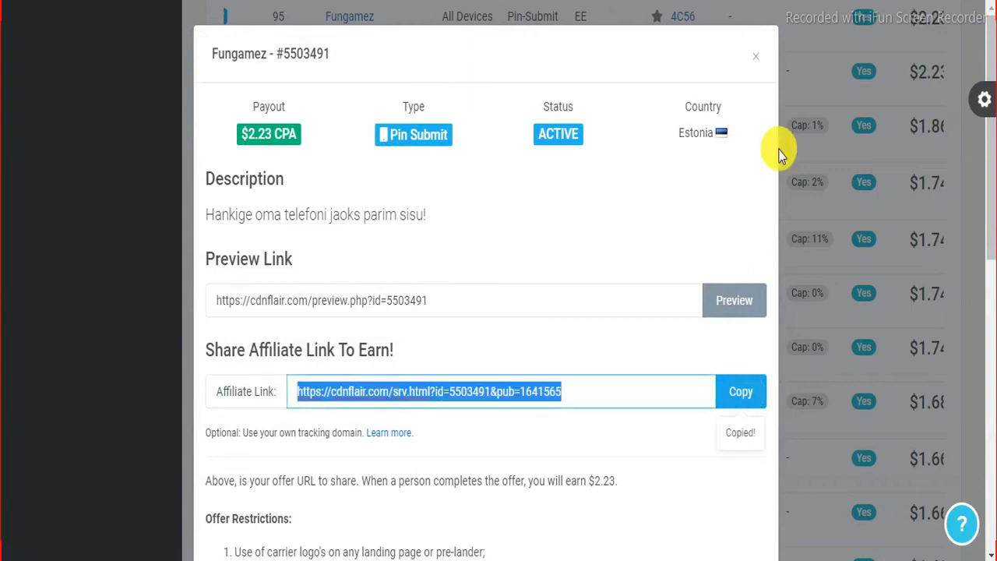
{"action": "left_click", "coordinate": [760, 68]}
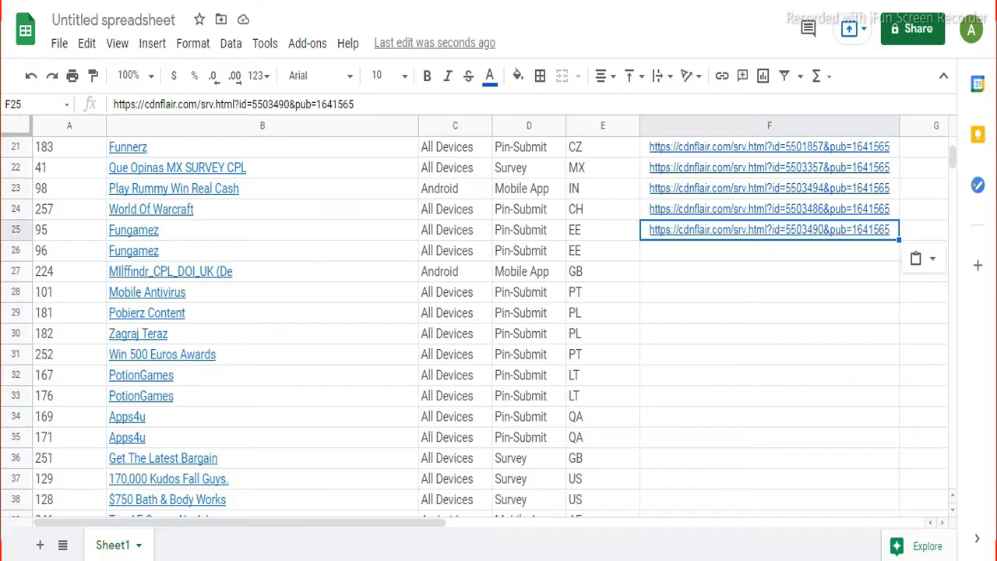
{"action": "left_click", "coordinate": [669, 250]}
{"action": "right_click", "coordinate": [678, 251]}
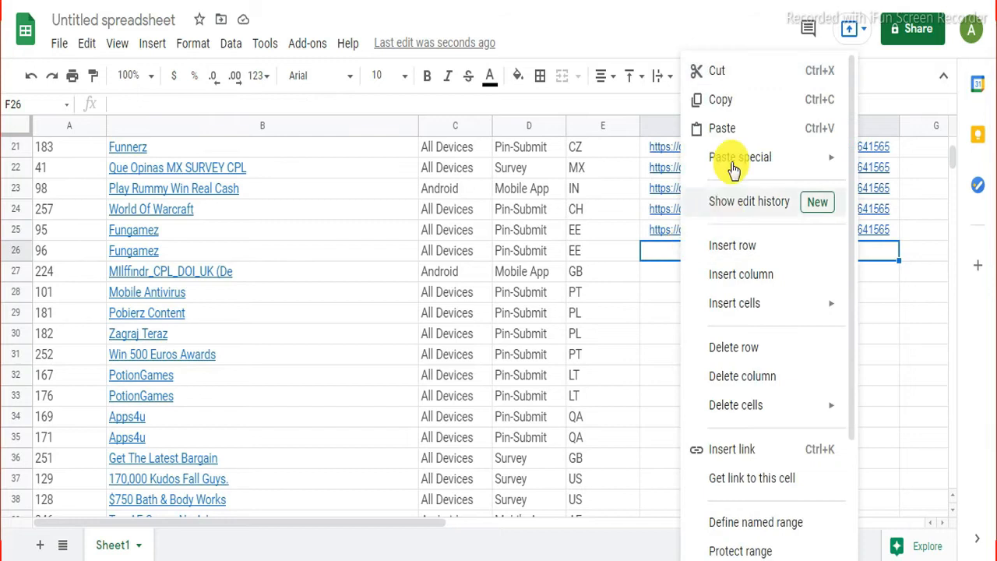
{"action": "left_click", "coordinate": [725, 129]}
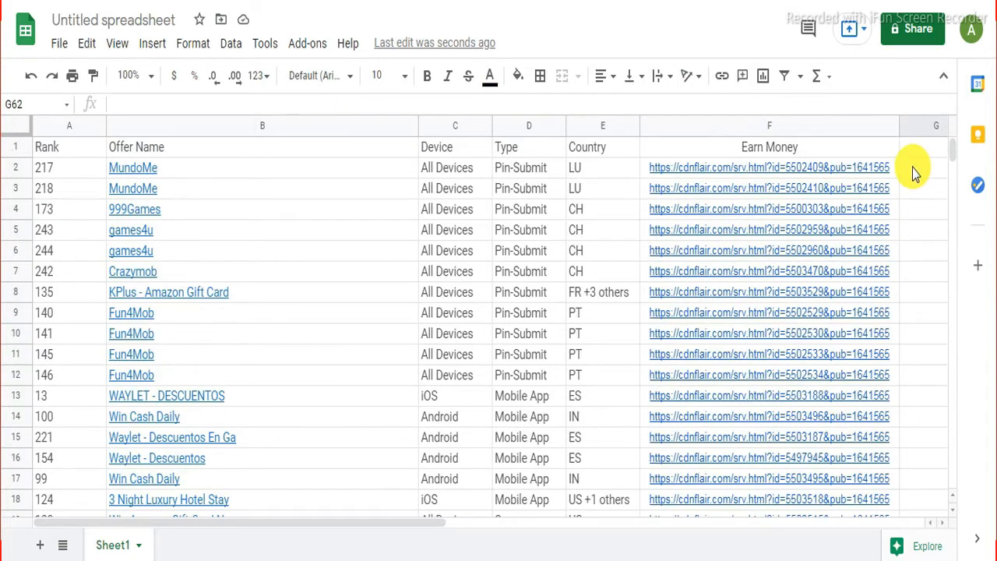
{"action": "scroll", "coordinate": [915, 172], "scroll_direction": "down", "scroll_amount": 2}
{"action": "scroll", "coordinate": [915, 171], "scroll_direction": "up", "scroll_amount": 2}
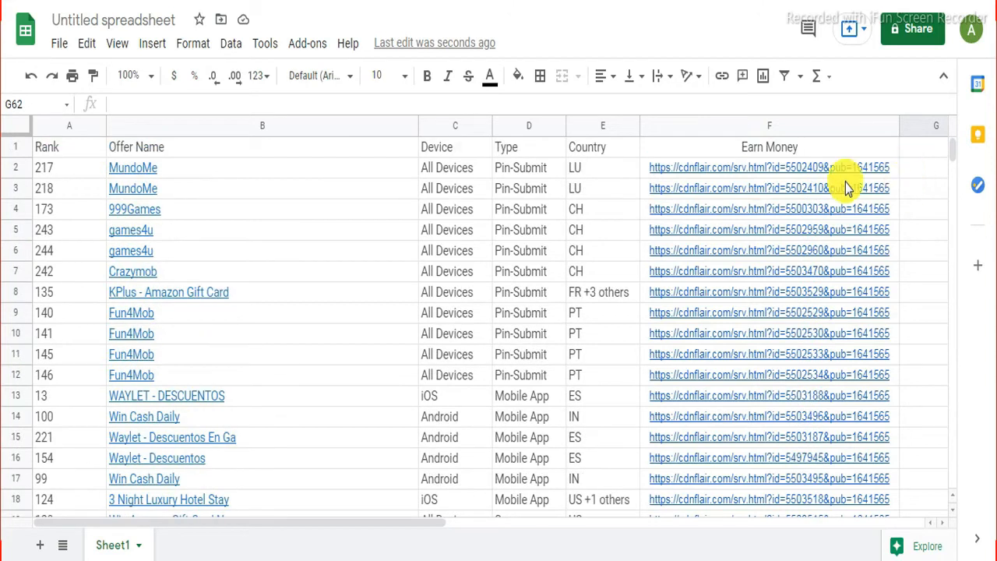
{"action": "scroll", "coordinate": [819, 409], "scroll_direction": "down", "scroll_amount": 3}
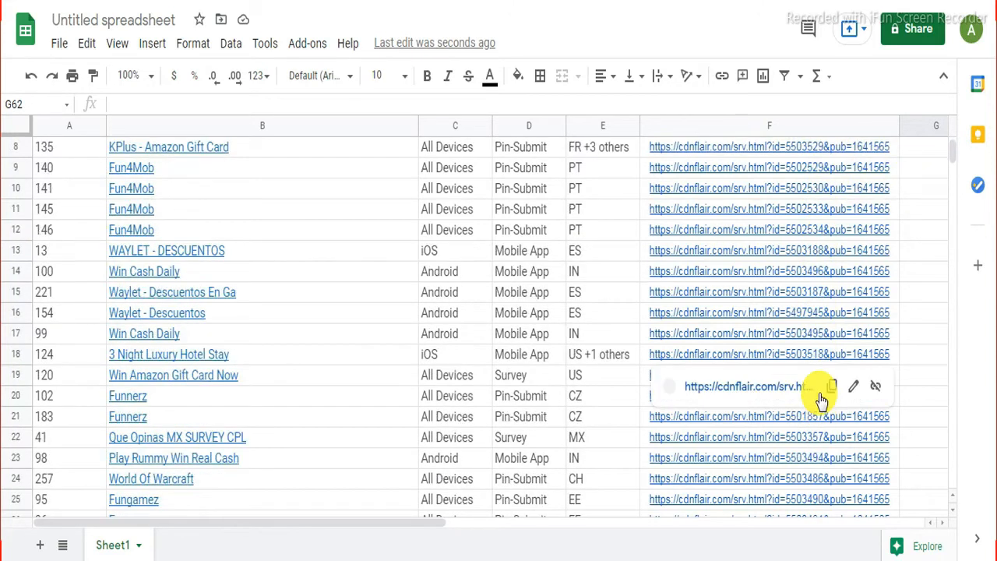
{"action": "scroll", "coordinate": [886, 407], "scroll_direction": "up", "scroll_amount": 3}
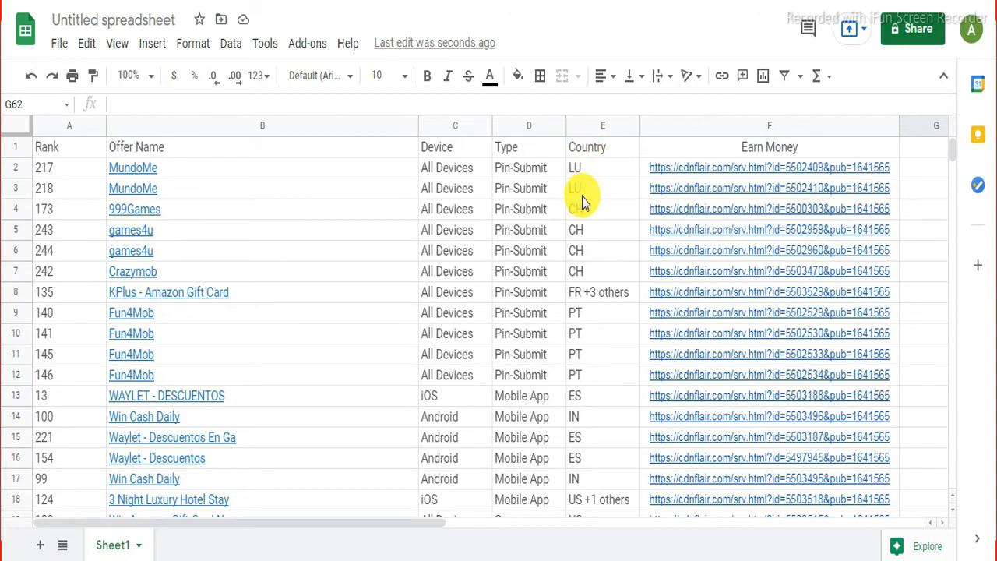
{"action": "scroll", "coordinate": [590, 260], "scroll_direction": "down", "scroll_amount": 1}
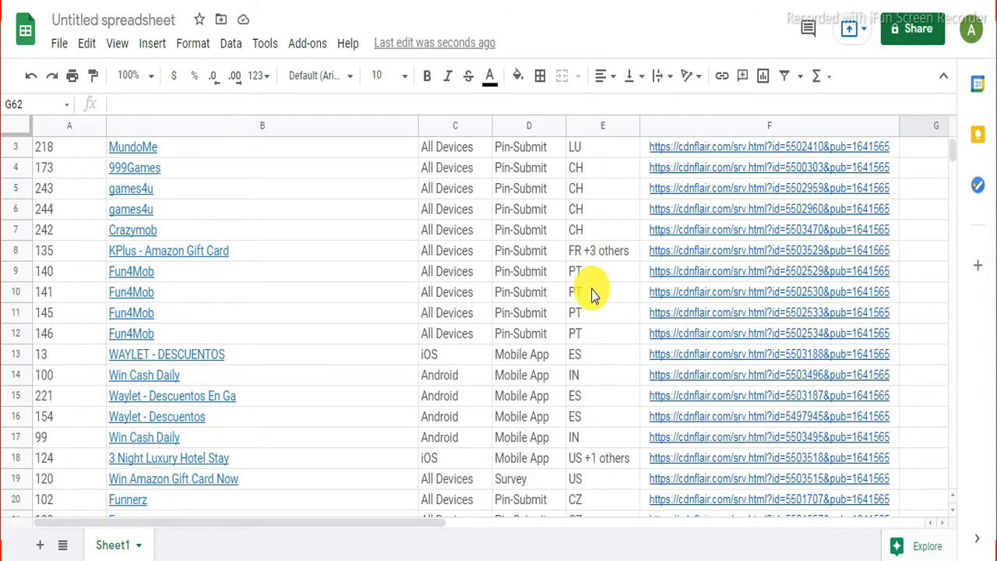
{"action": "scroll", "coordinate": [589, 271], "scroll_direction": "down", "scroll_amount": 4}
{"action": "scroll", "coordinate": [592, 302], "scroll_direction": "down", "scroll_amount": 1}
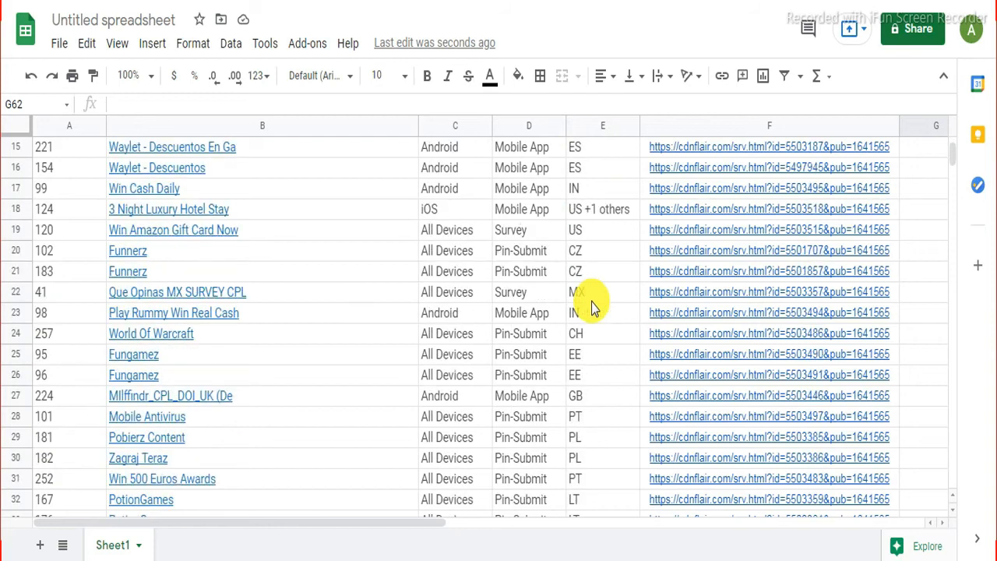
{"action": "scroll", "coordinate": [590, 281], "scroll_direction": "down", "scroll_amount": 3}
{"action": "scroll", "coordinate": [590, 240], "scroll_direction": "down", "scroll_amount": 3}
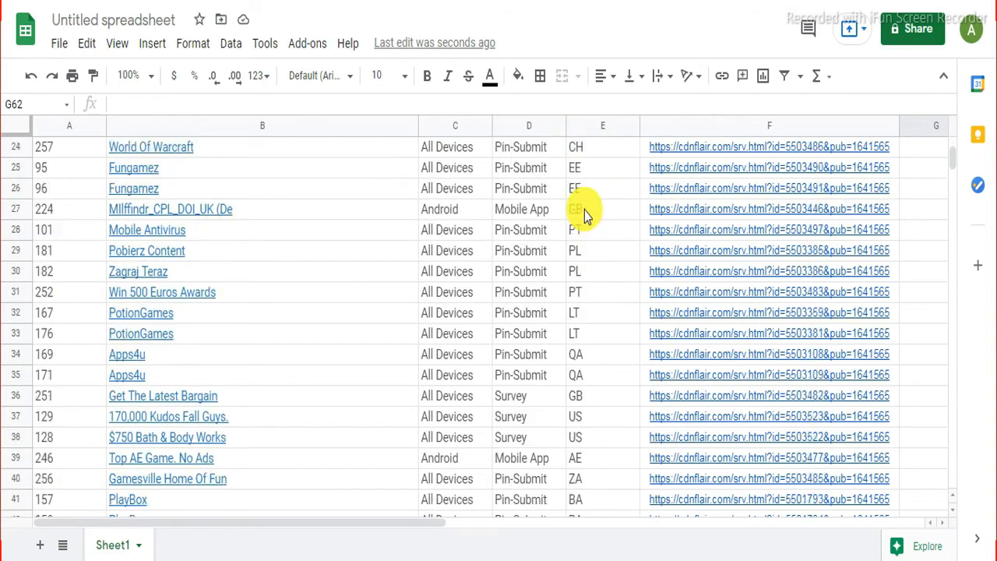
{"action": "scroll", "coordinate": [586, 215], "scroll_direction": "down", "scroll_amount": 2}
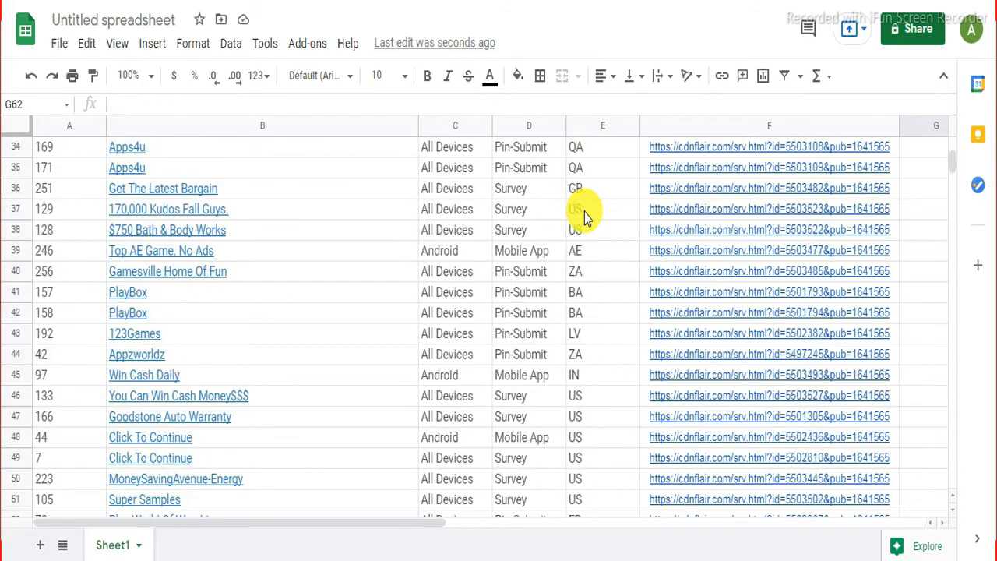
{"action": "scroll", "coordinate": [597, 364], "scroll_direction": "down", "scroll_amount": 2}
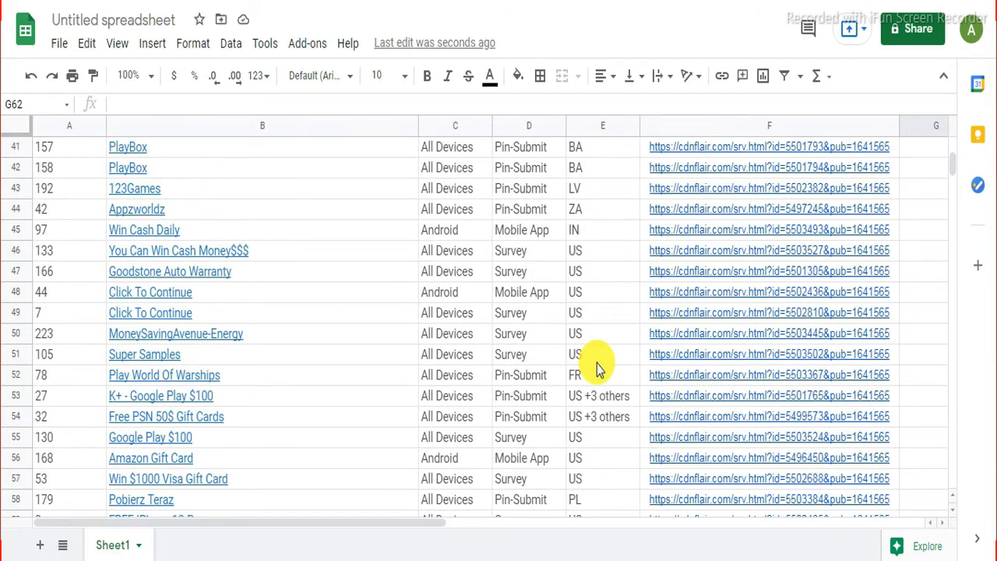
{"action": "scroll", "coordinate": [597, 363], "scroll_direction": "up", "scroll_amount": 12}
{"action": "scroll", "coordinate": [597, 364], "scroll_direction": "up", "scroll_amount": 2}
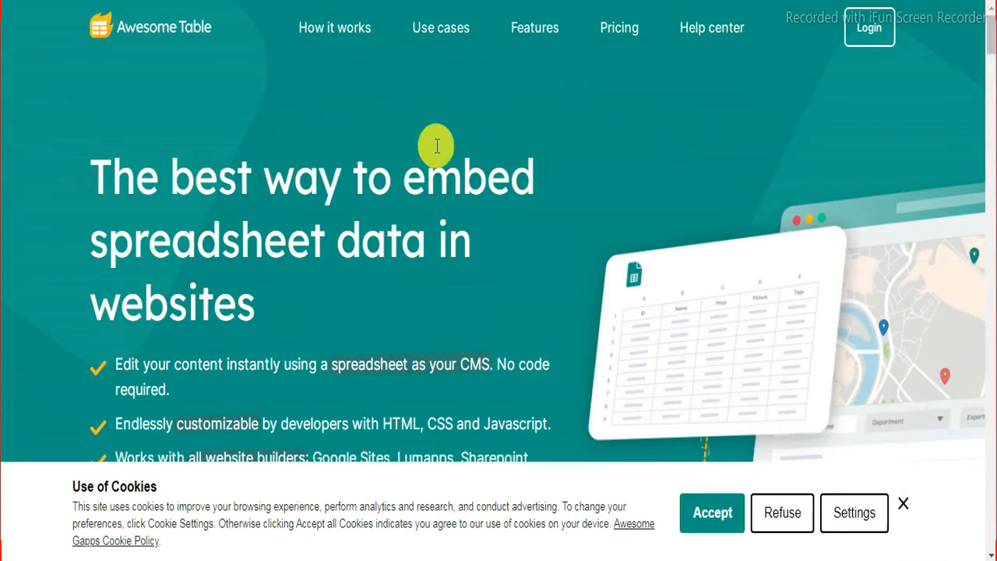
Step: Choose 'Get started for free' further down the Awesome Table homepage
{"action": "scroll", "coordinate": [473, 152], "scroll_direction": "down", "scroll_amount": 2}
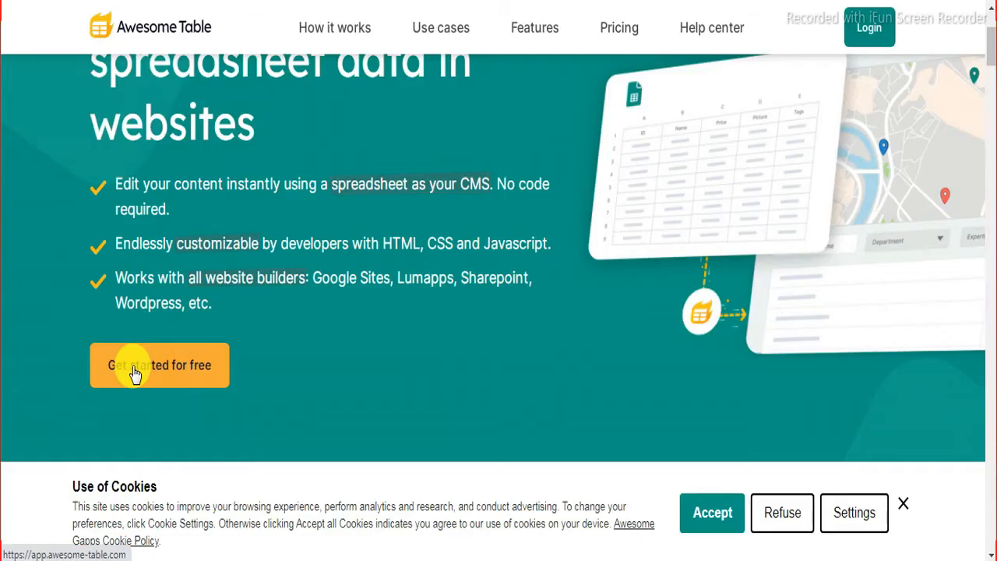
{"action": "left_click", "coordinate": [111, 367]}
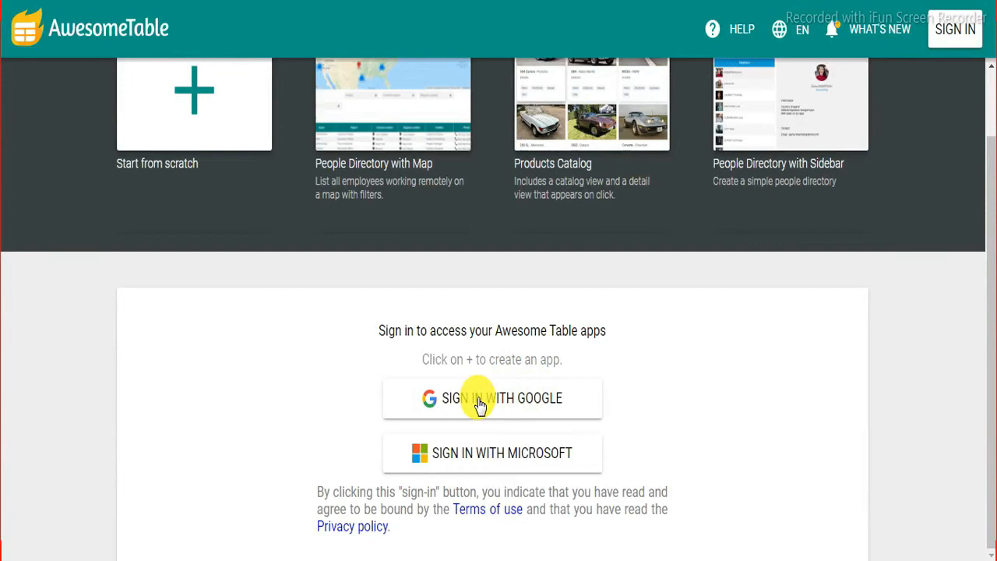
Step: Sign in with Google, pick the account, and allow Awesome Table access
{"action": "left_click", "coordinate": [479, 401]}
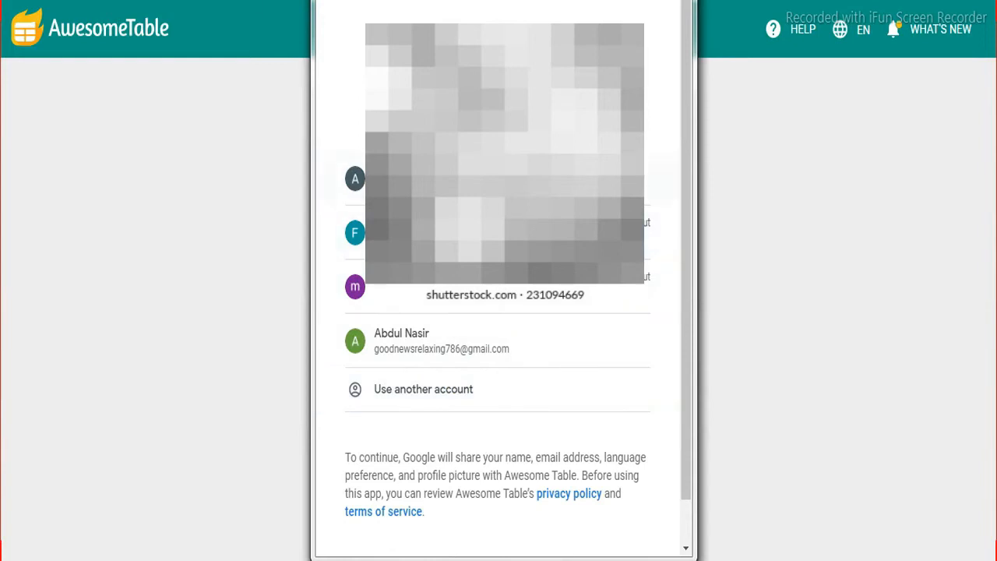
{"action": "left_click", "coordinate": [423, 352]}
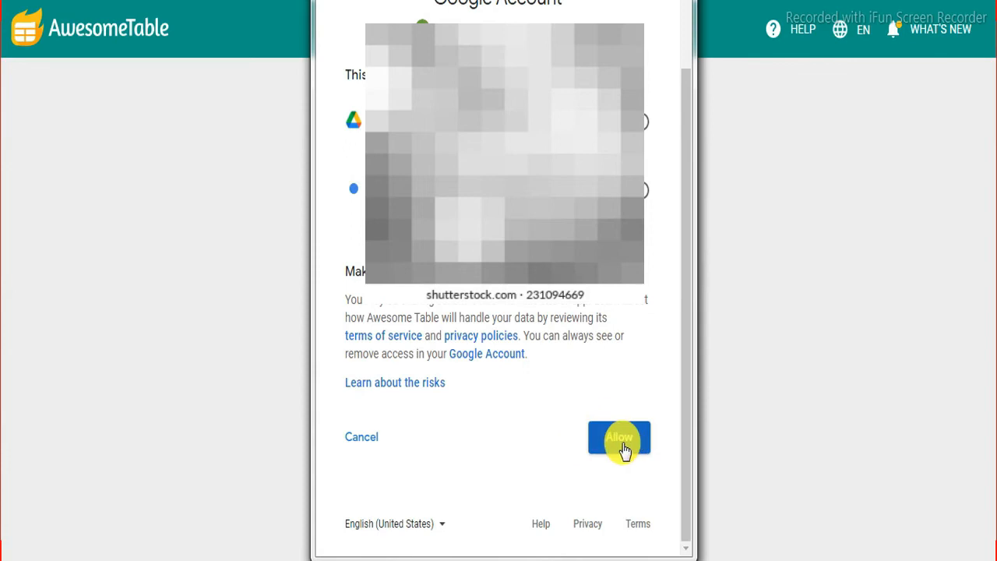
{"action": "left_click", "coordinate": [622, 446]}
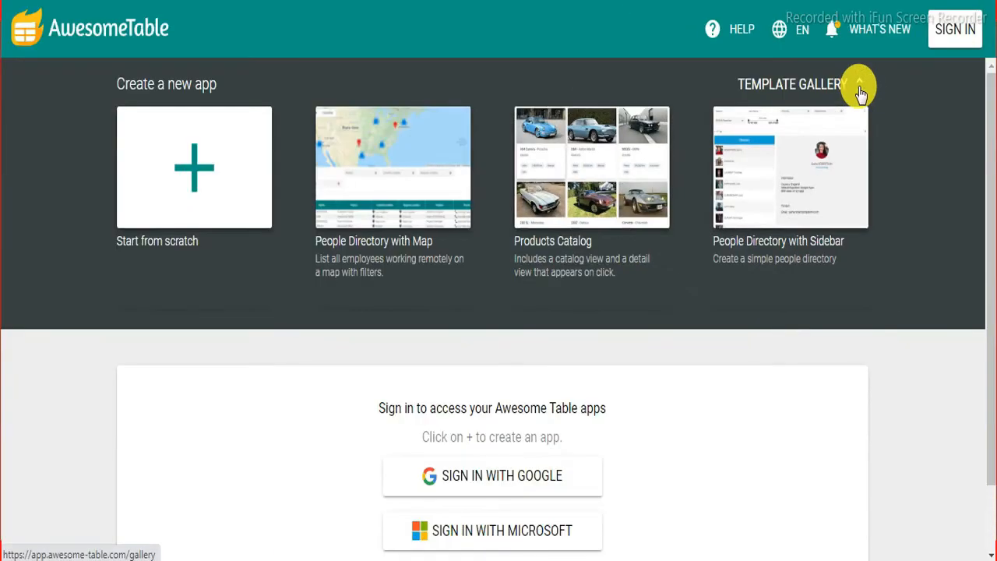
Step: Browse the template gallery and preview the 'Awesome Table with Google Forms' template
{"action": "left_click", "coordinate": [859, 89]}
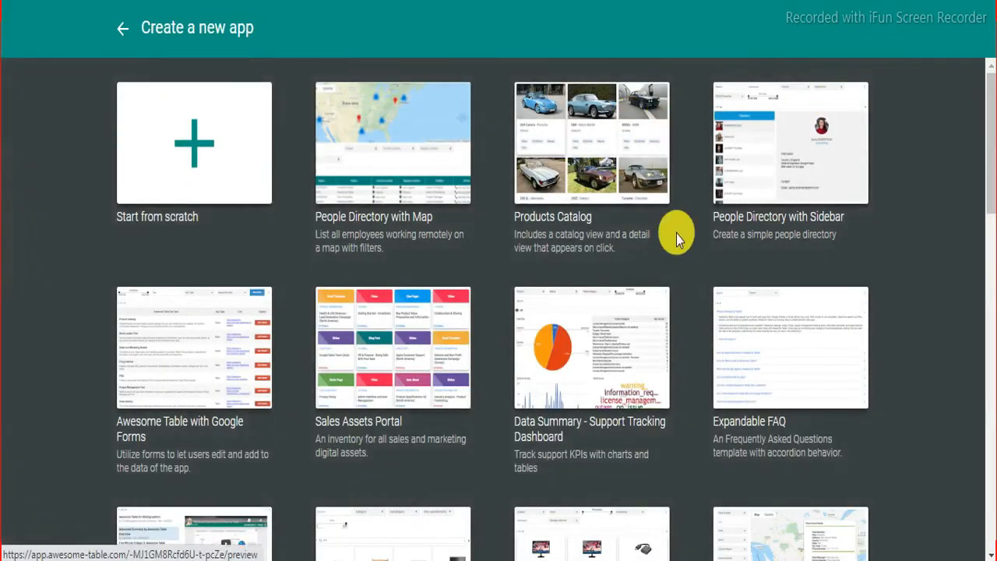
{"action": "scroll", "coordinate": [677, 272], "scroll_direction": "down", "scroll_amount": 5}
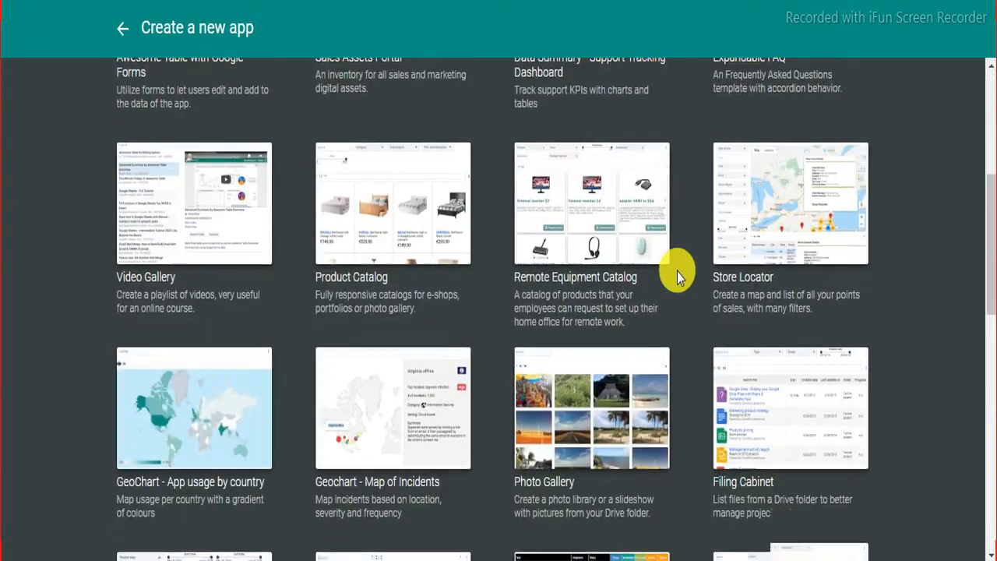
{"action": "scroll", "coordinate": [677, 272], "scroll_direction": "down", "scroll_amount": 3}
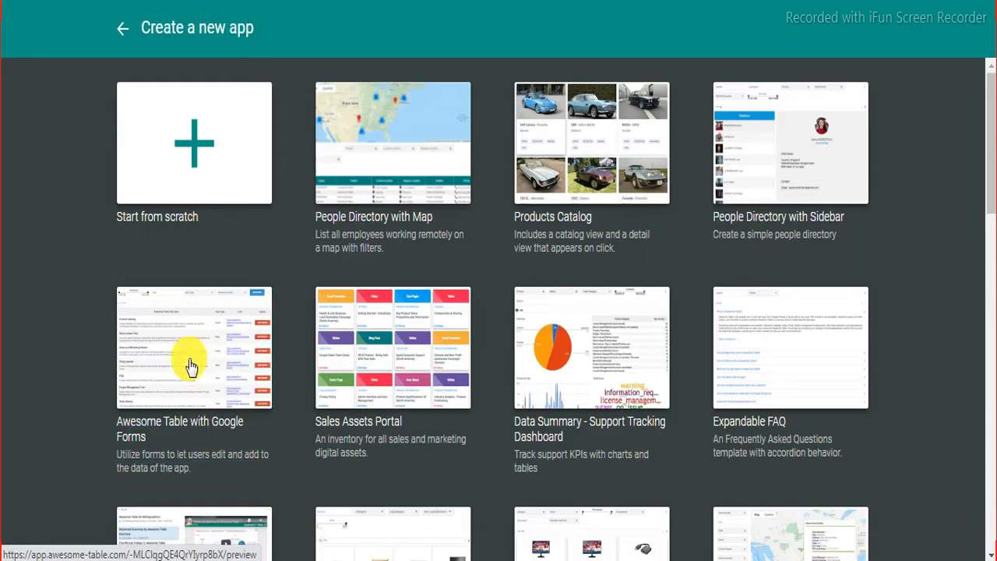
{"action": "left_click", "coordinate": [193, 368]}
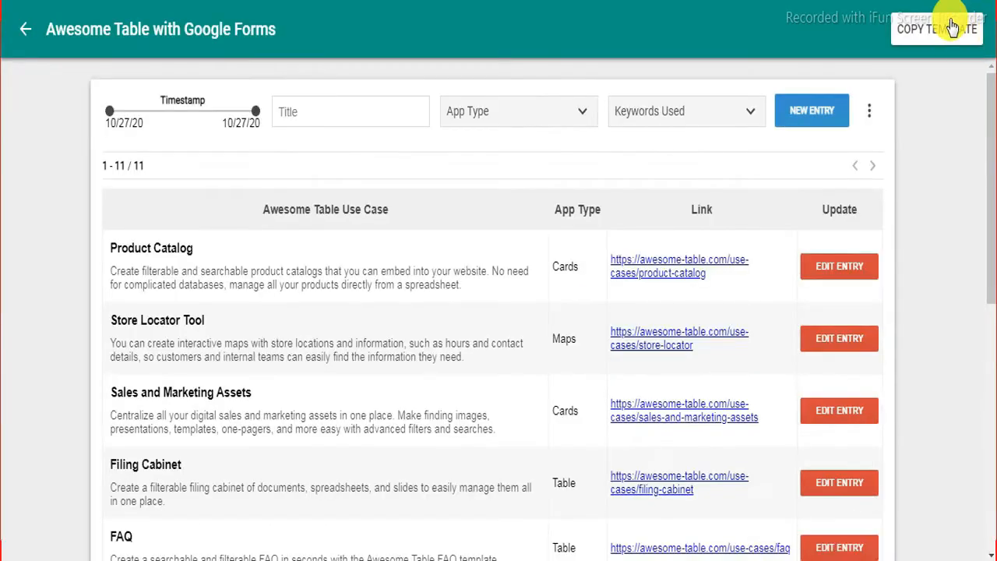
Step: Copy the template, then open its Spreadsheet Source, Copy of Use Case Repository with form
{"action": "left_click", "coordinate": [948, 39]}
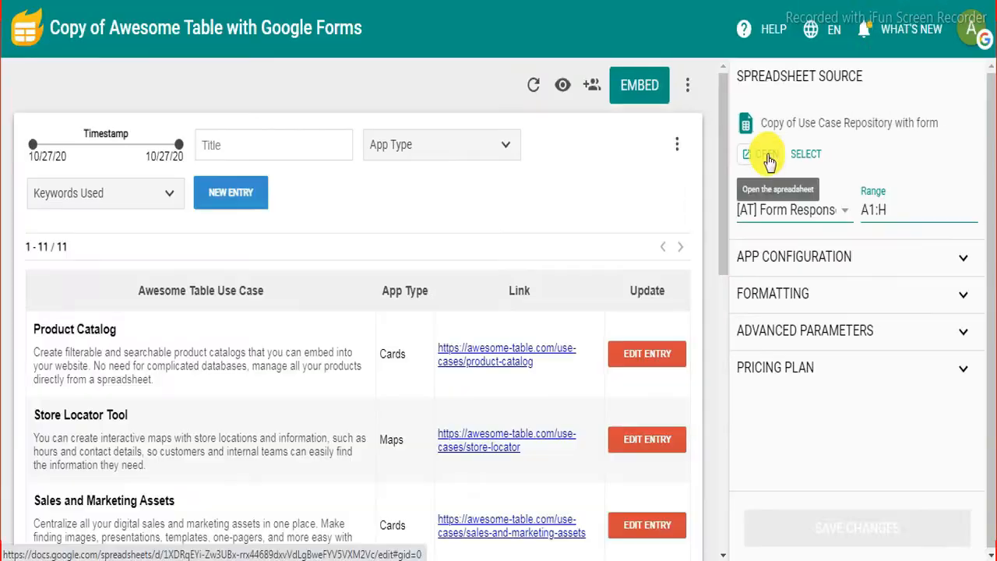
{"action": "left_click", "coordinate": [767, 159]}
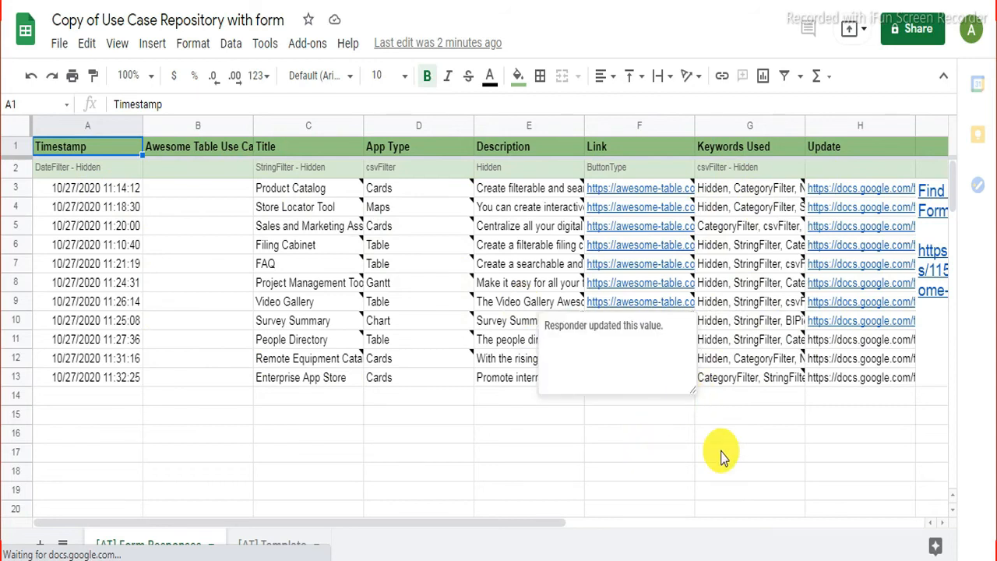
Step: Dismiss the responder note and clear the timestamps in rows 3 to 13 of column A
{"action": "left_click", "coordinate": [639, 434]}
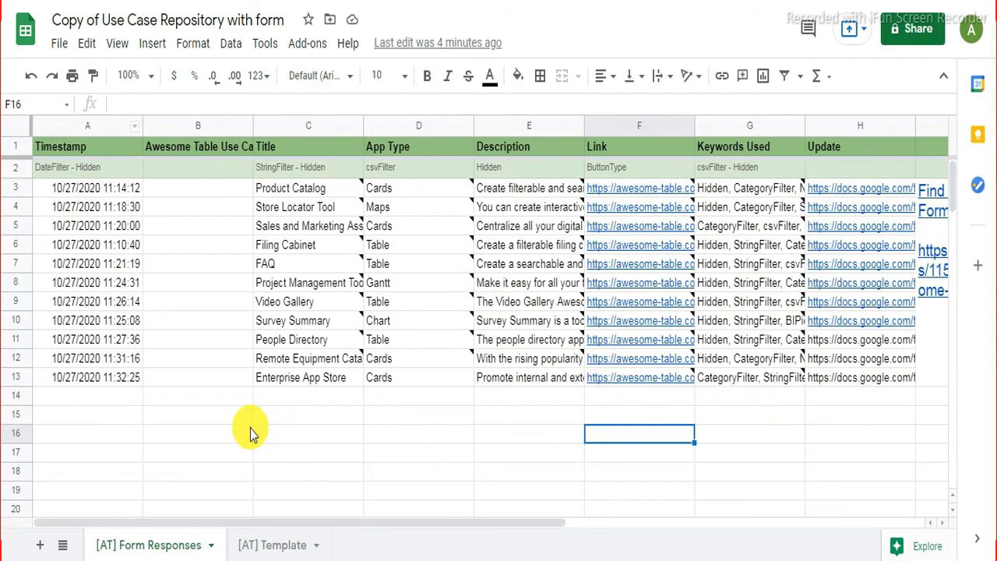
{"action": "left_click_drag", "start_coordinate": [108, 193], "coordinate": [134, 385]}
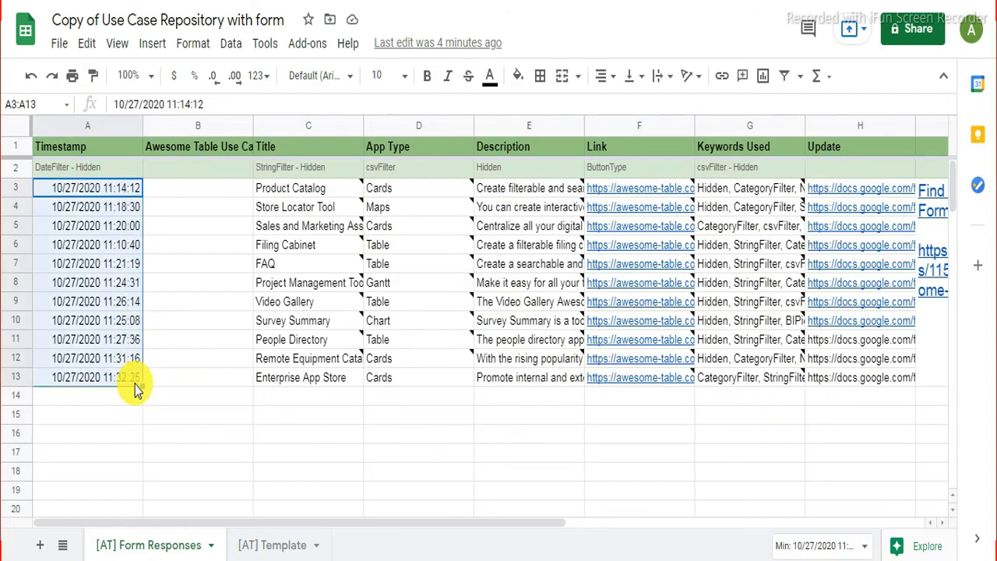
{"action": "key", "text": "Delete"}
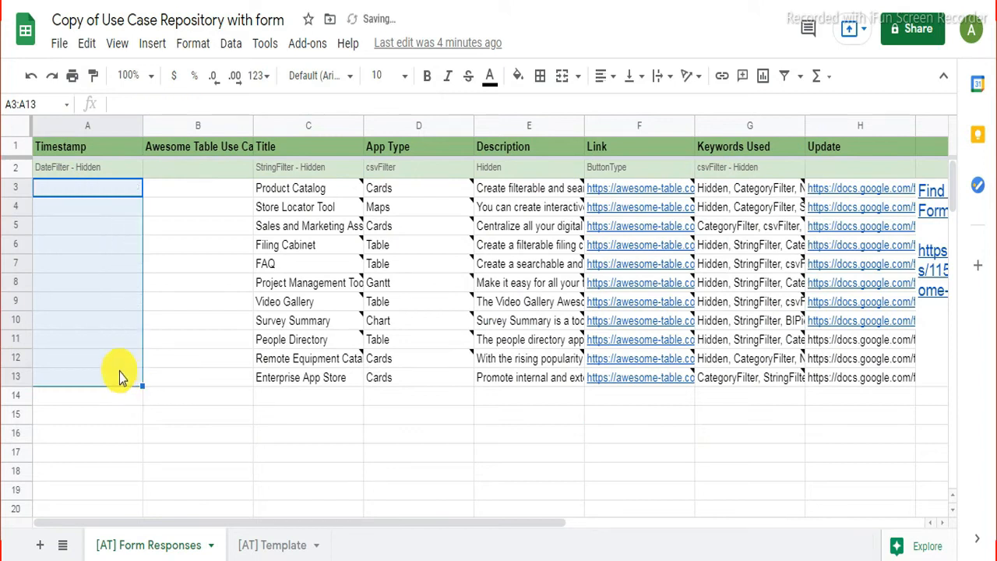
{"action": "left_click", "coordinate": [195, 421]}
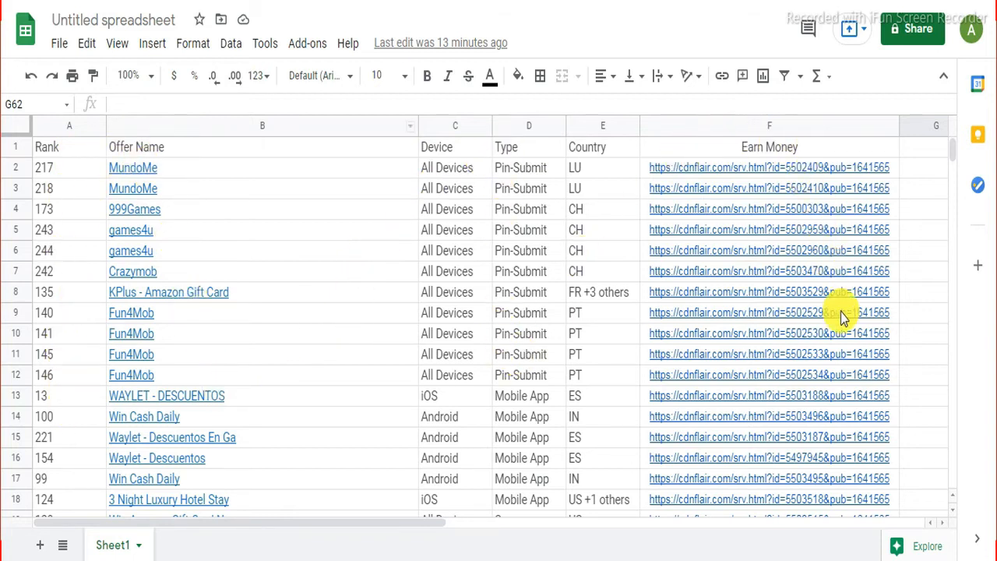
Step: Copy the Rank values A2:A68 from the offers sheet and paste them at A3
{"action": "left_click", "coordinate": [49, 171]}
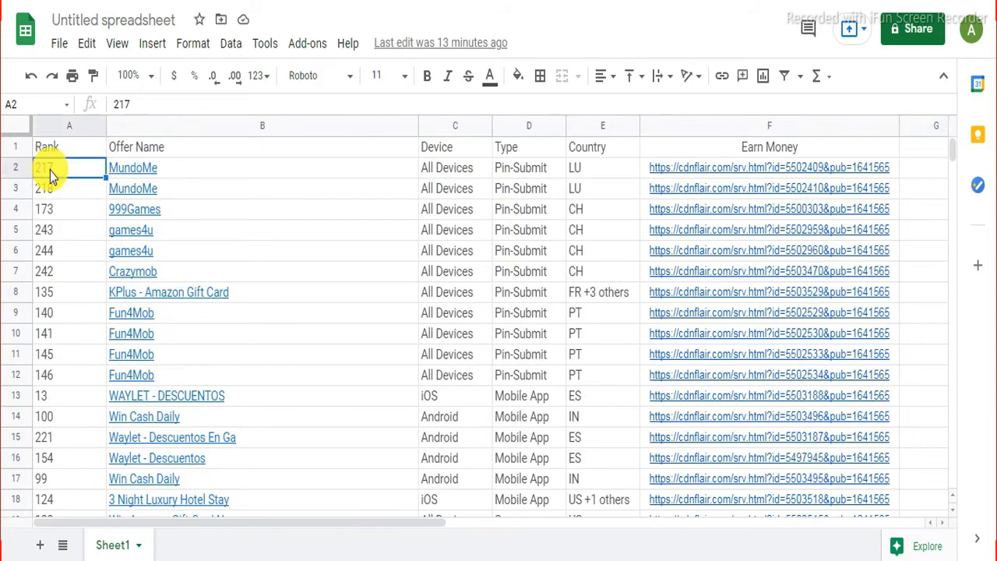
{"action": "key", "text": "ctrl+shift+Down"}
{"action": "right_click", "coordinate": [82, 240]}
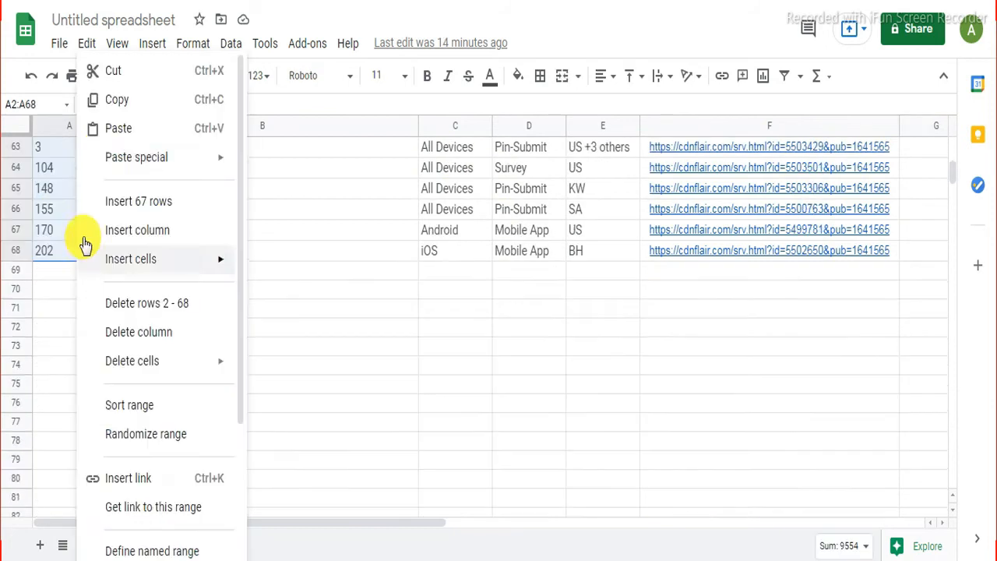
{"action": "left_click", "coordinate": [110, 101]}
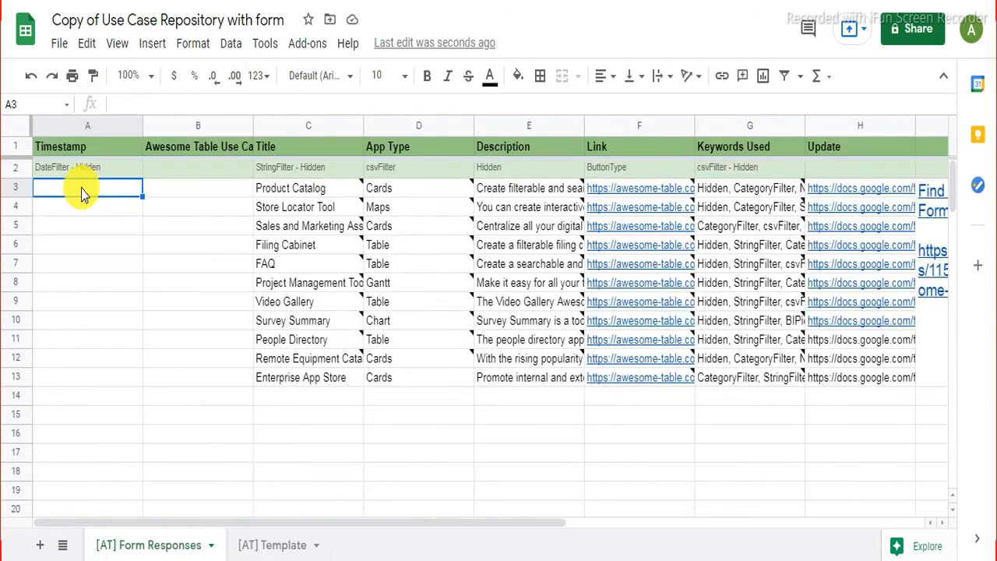
{"action": "right_click", "coordinate": [82, 189]}
{"action": "left_click", "coordinate": [117, 129]}
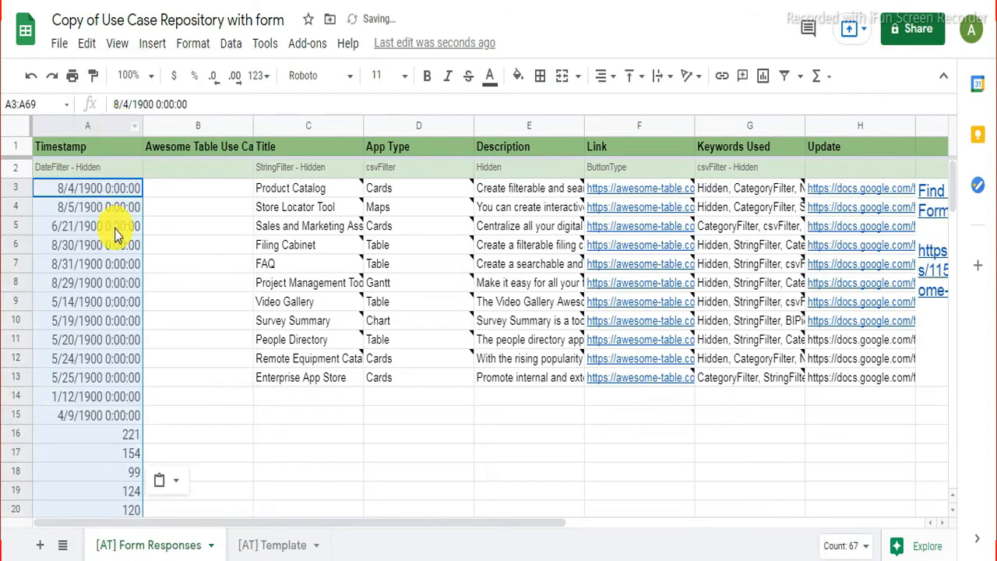
{"action": "left_click", "coordinate": [161, 232]}
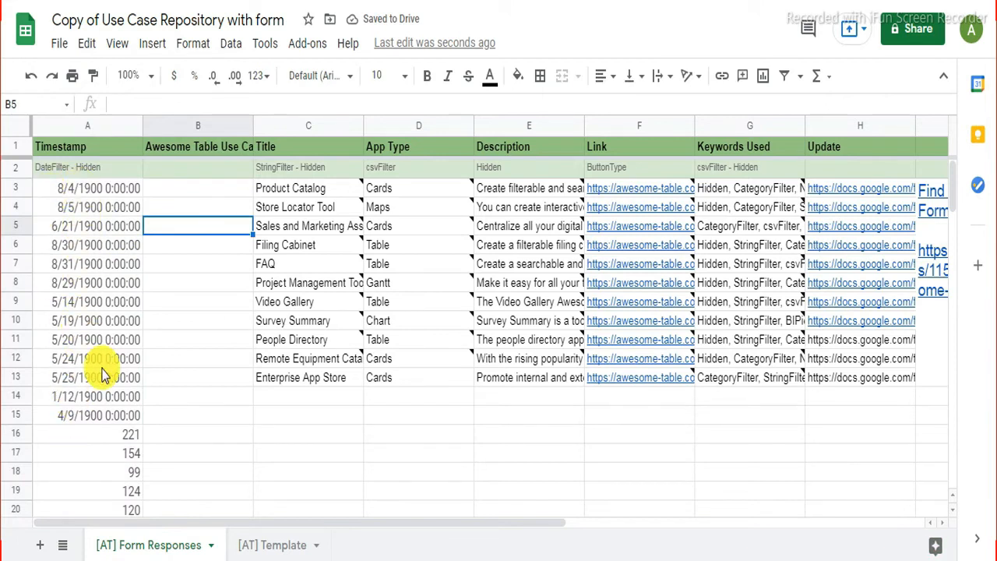
Step: Clear the leftover values in A3:A15 and begin typing 'S' in cell A3
{"action": "scroll", "coordinate": [100, 372], "scroll_direction": "down", "scroll_amount": 5}
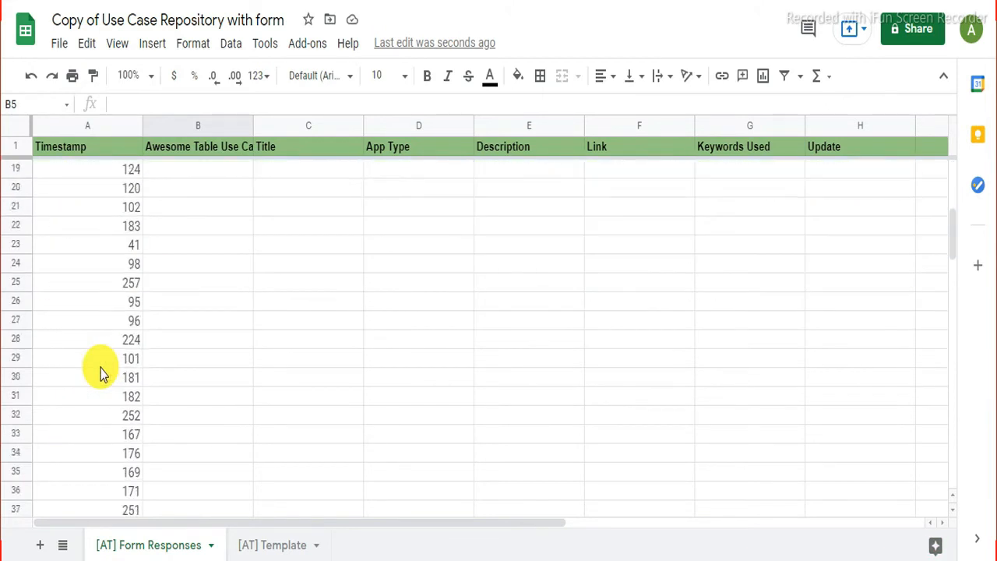
{"action": "scroll", "coordinate": [100, 372], "scroll_direction": "up", "scroll_amount": 5}
{"action": "scroll", "coordinate": [100, 373], "scroll_direction": "up", "scroll_amount": 2}
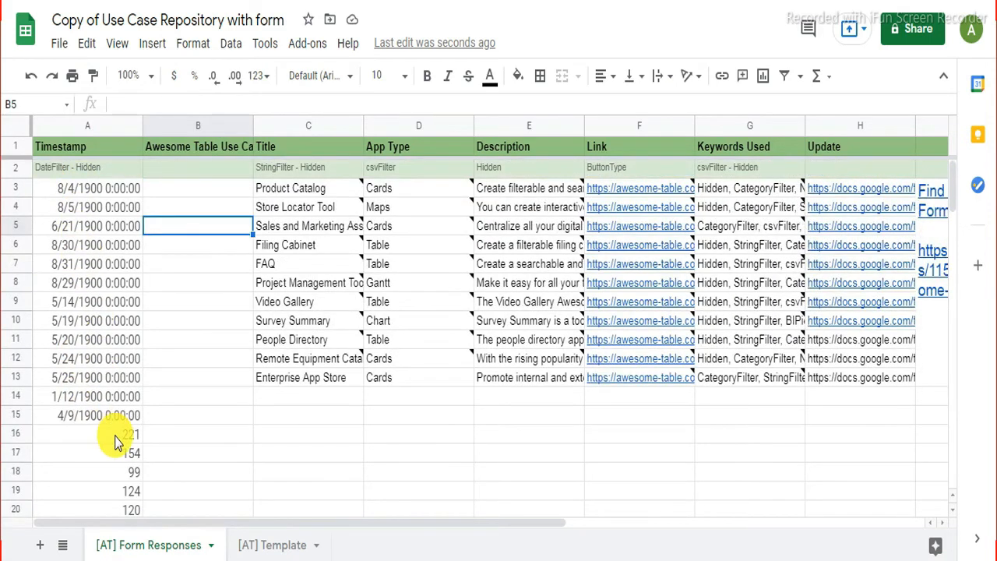
{"action": "left_click_drag", "start_coordinate": [71, 194], "coordinate": [104, 413]}
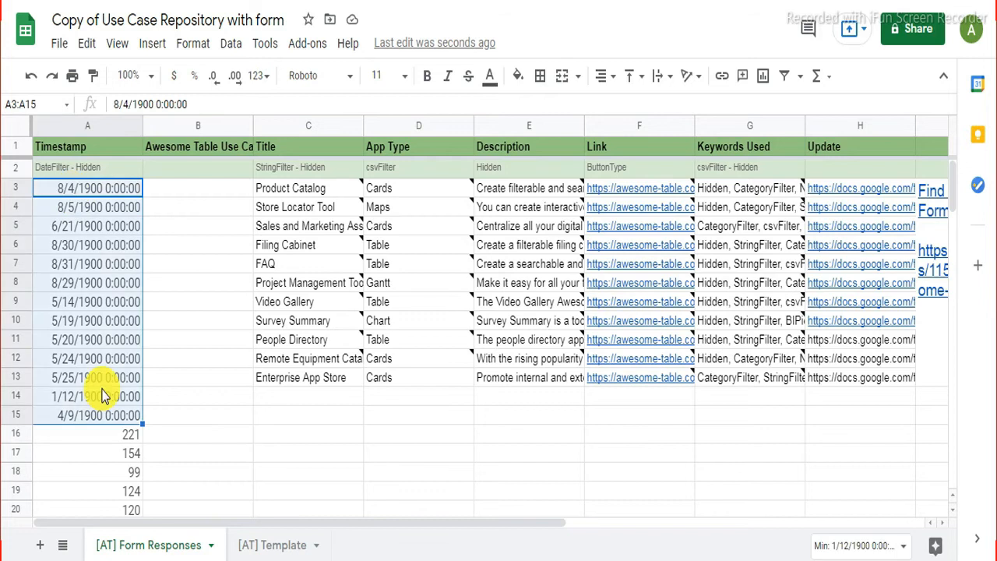
{"action": "key", "text": "Delete"}
{"action": "left_click", "coordinate": [157, 229]}
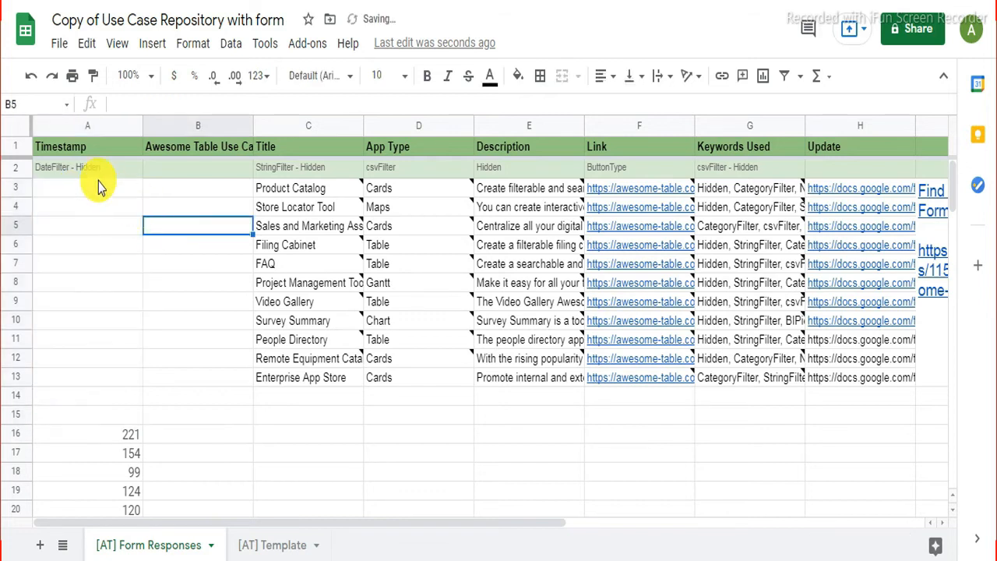
{"action": "left_click", "coordinate": [97, 198]}
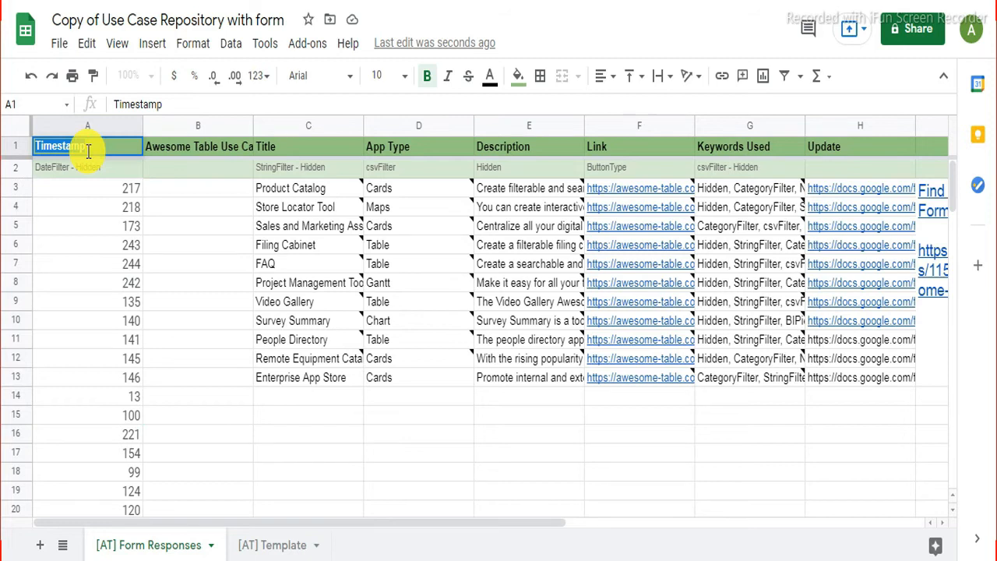
{"action": "type", "text": "S.No."}
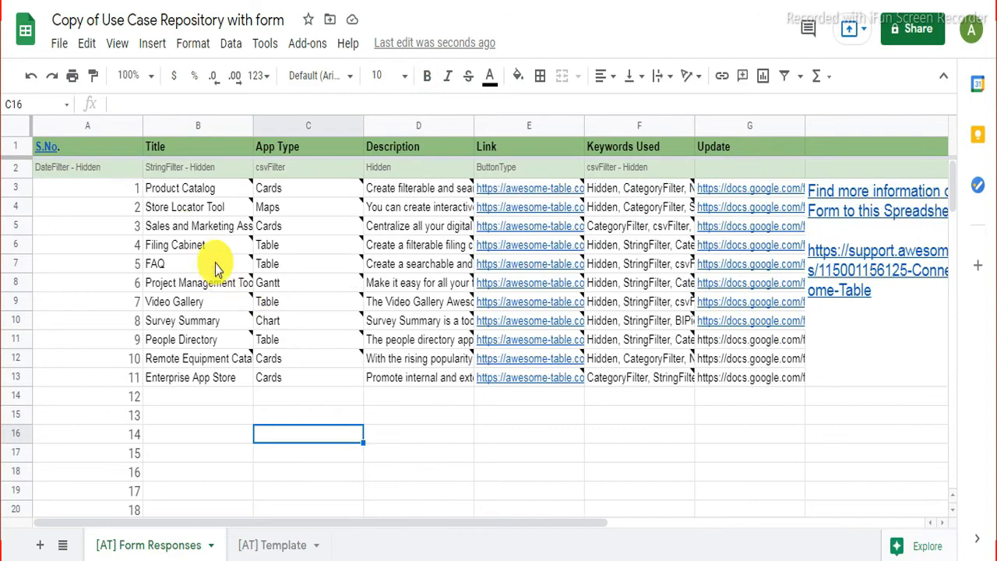
Step: Clear the old use-case titles in B3:B13
{"action": "left_click_drag", "start_coordinate": [177, 190], "coordinate": [207, 389]}
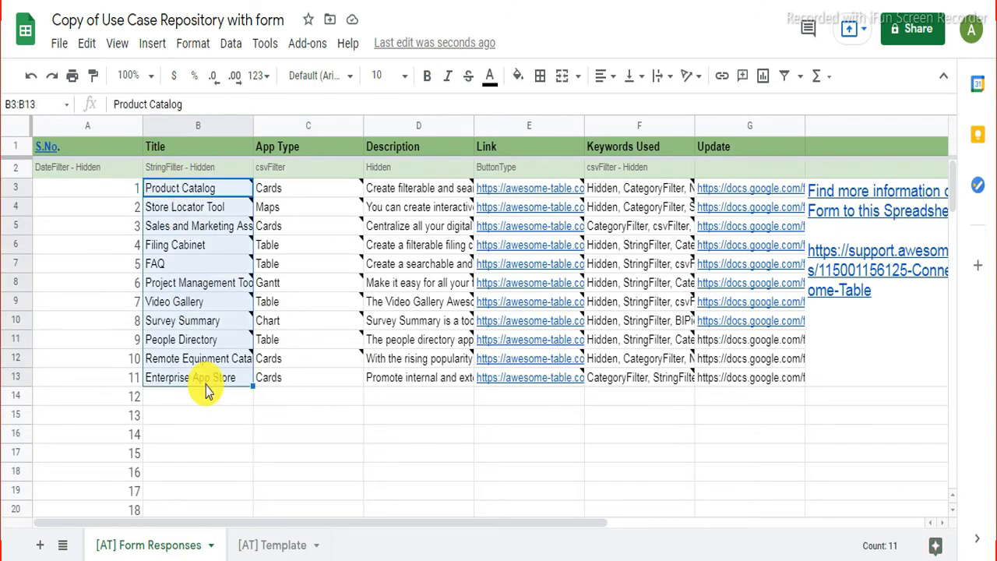
{"action": "key", "text": "Delete"}
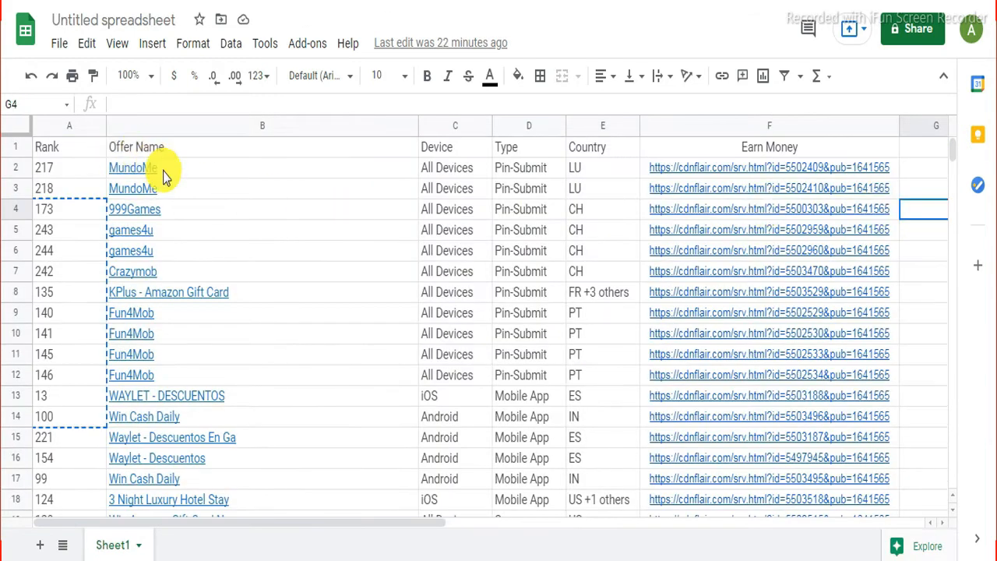
{"action": "scroll", "coordinate": [253, 404], "scroll_direction": "down", "scroll_amount": 3}
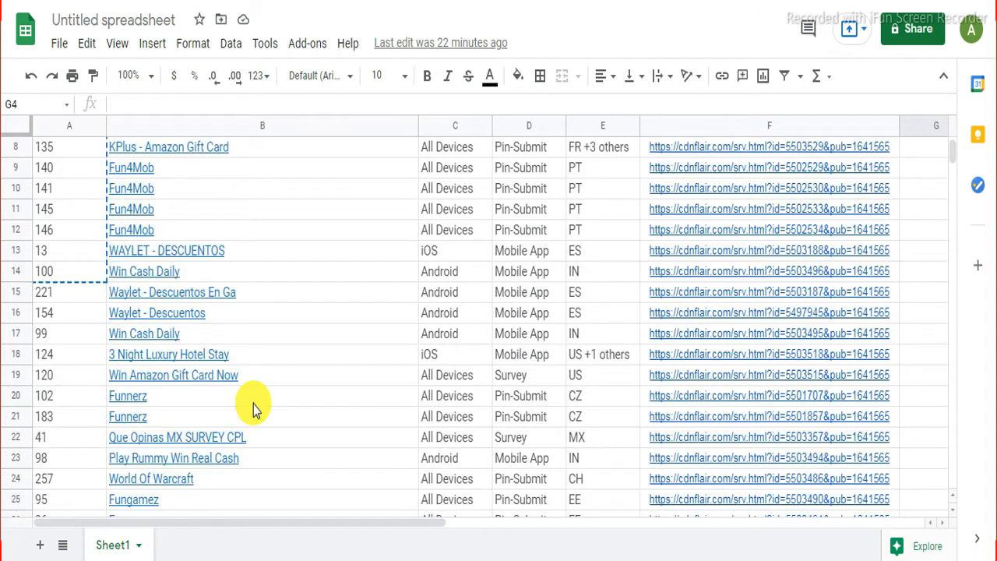
{"action": "scroll", "coordinate": [253, 404], "scroll_direction": "down", "scroll_amount": 10}
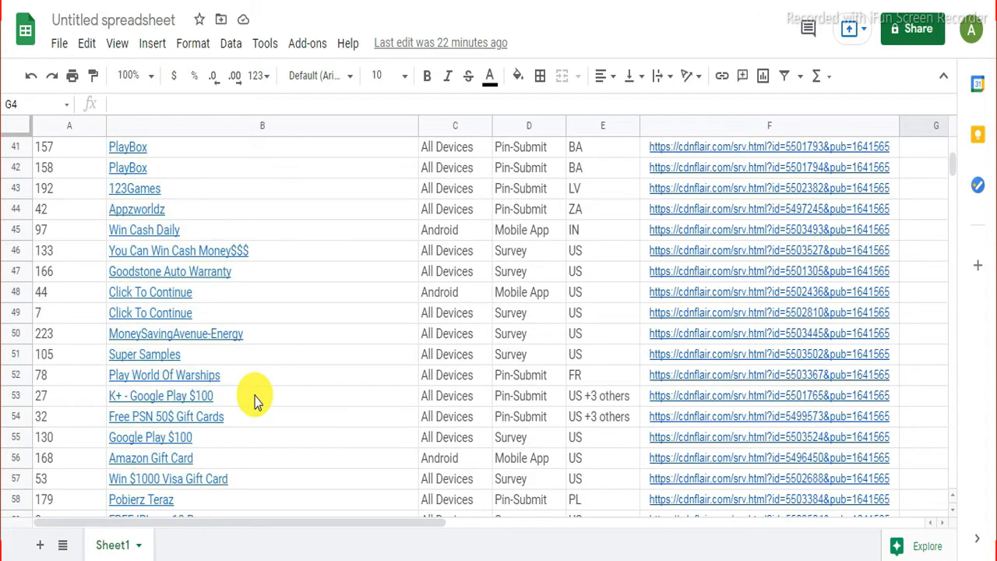
{"action": "scroll", "coordinate": [254, 404], "scroll_direction": "down", "scroll_amount": 5}
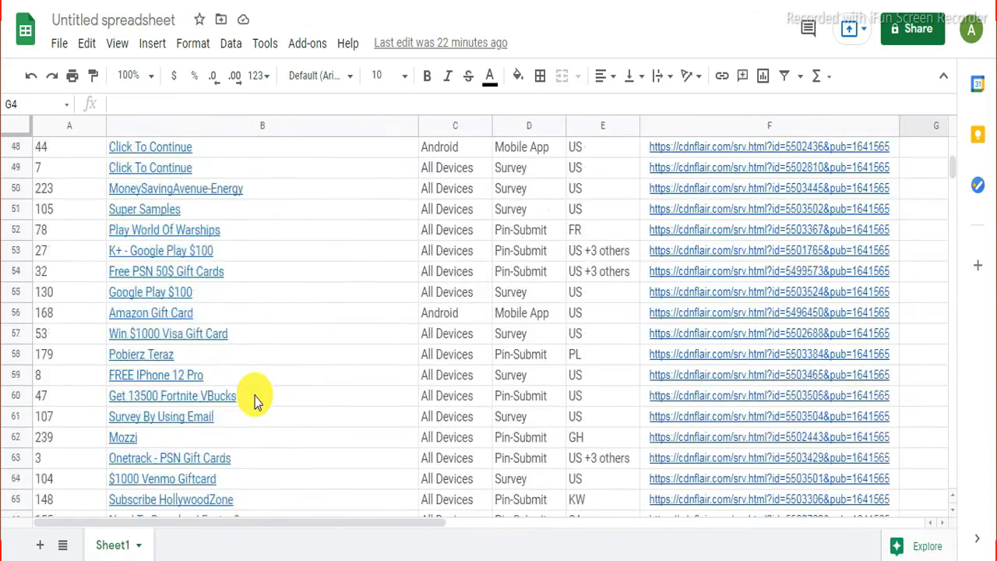
{"action": "scroll", "coordinate": [257, 400], "scroll_direction": "up", "scroll_amount": 15}
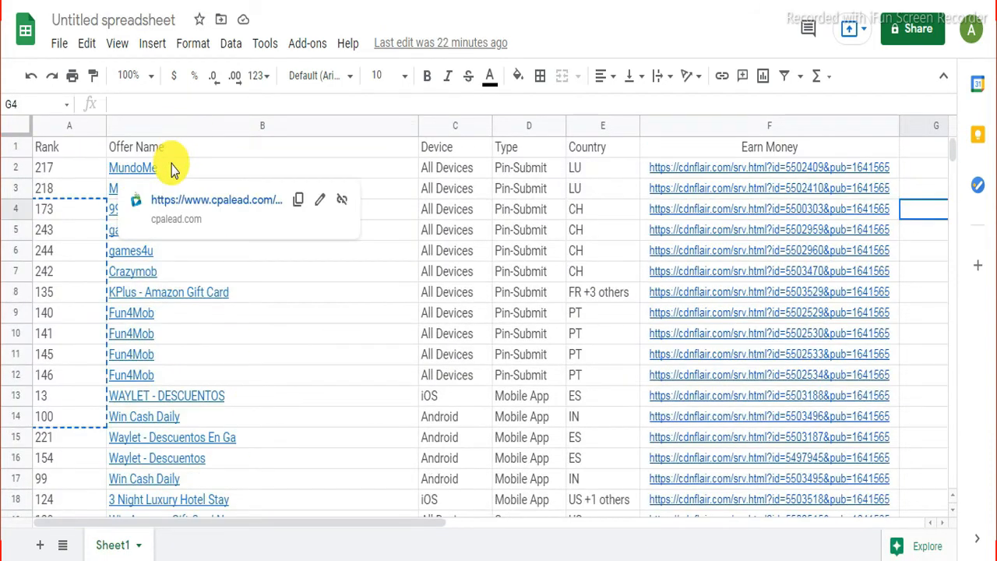
Step: Copy the offer names B2:B68 into column B from B3 and widen the column
{"action": "left_click", "coordinate": [172, 169]}
{"action": "scroll", "coordinate": [316, 289], "scroll_direction": "down", "scroll_amount": 3}
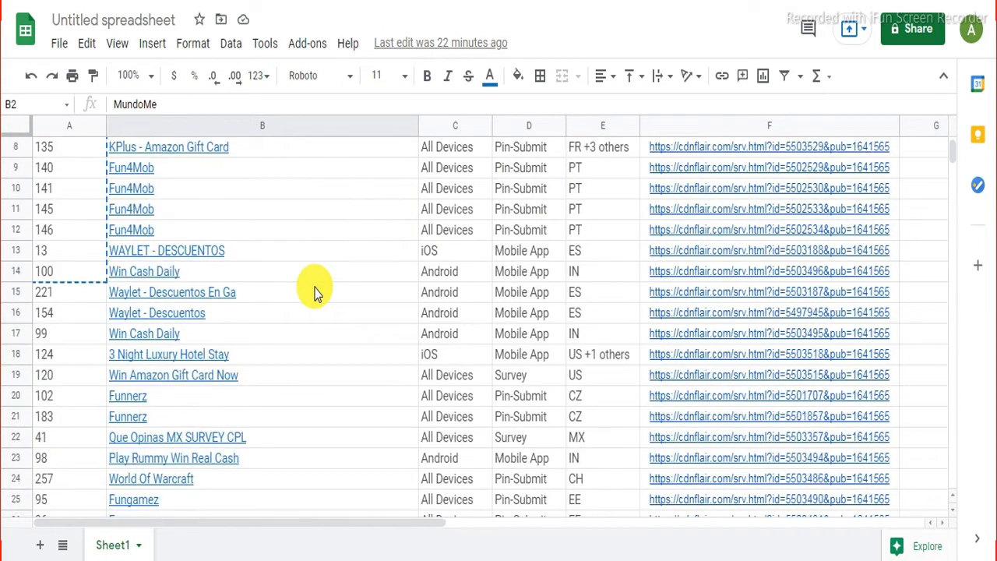
{"action": "scroll", "coordinate": [315, 291], "scroll_direction": "down", "scroll_amount": 8}
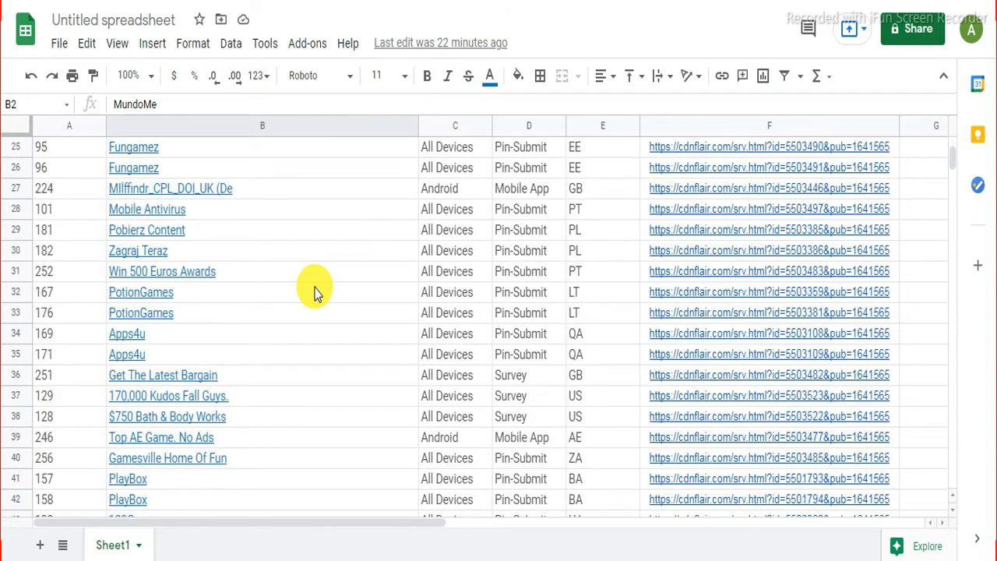
{"action": "scroll", "coordinate": [315, 290], "scroll_direction": "down", "scroll_amount": 8}
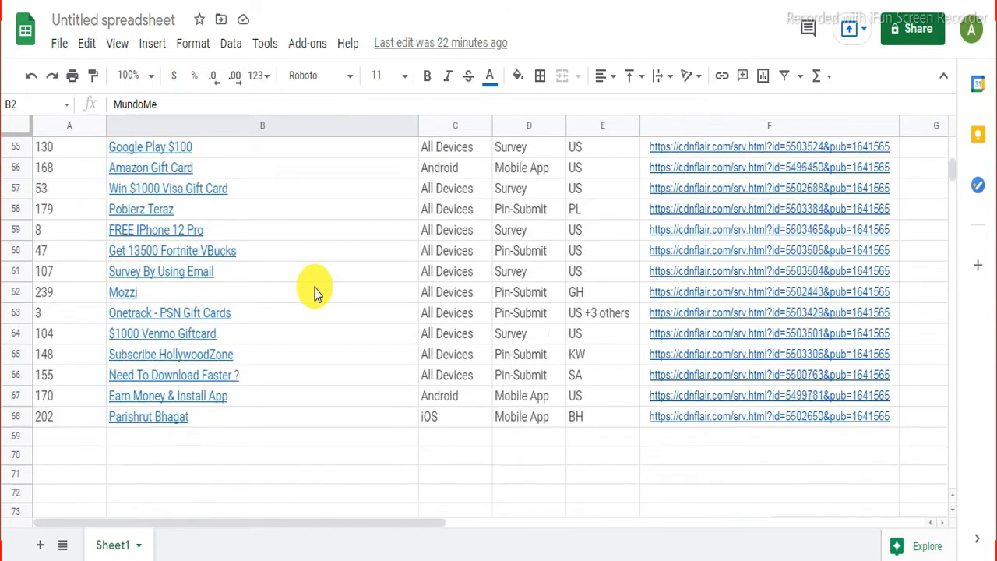
{"action": "left_click", "coordinate": [335, 363], "text": "shift"}
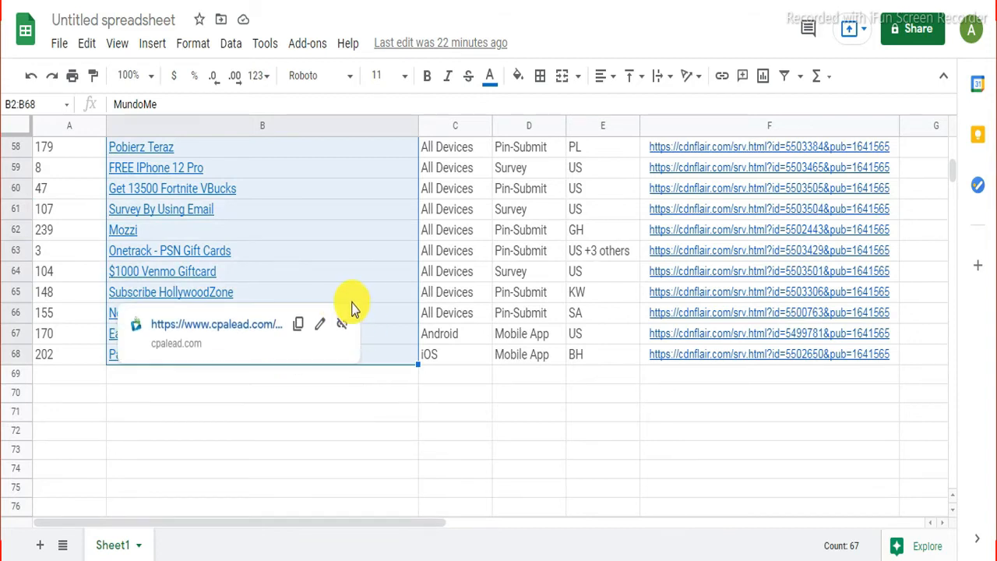
{"action": "right_click", "coordinate": [379, 293]}
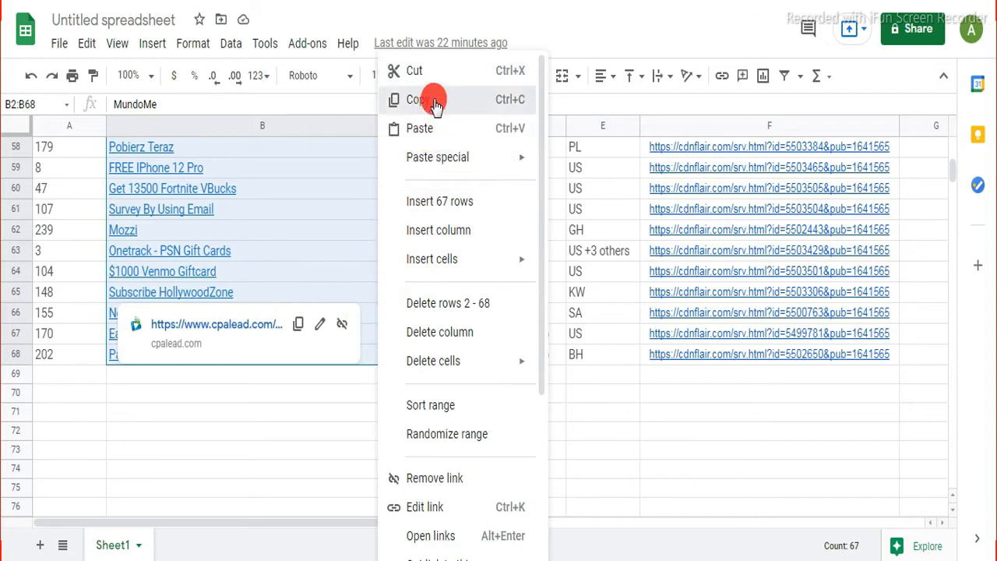
{"action": "left_click", "coordinate": [435, 101]}
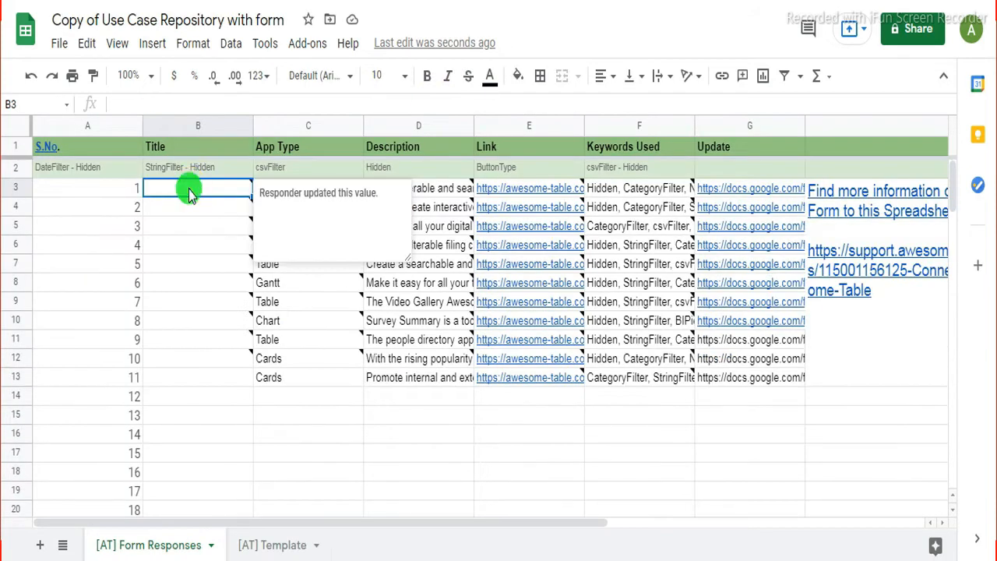
{"action": "right_click", "coordinate": [189, 191]}
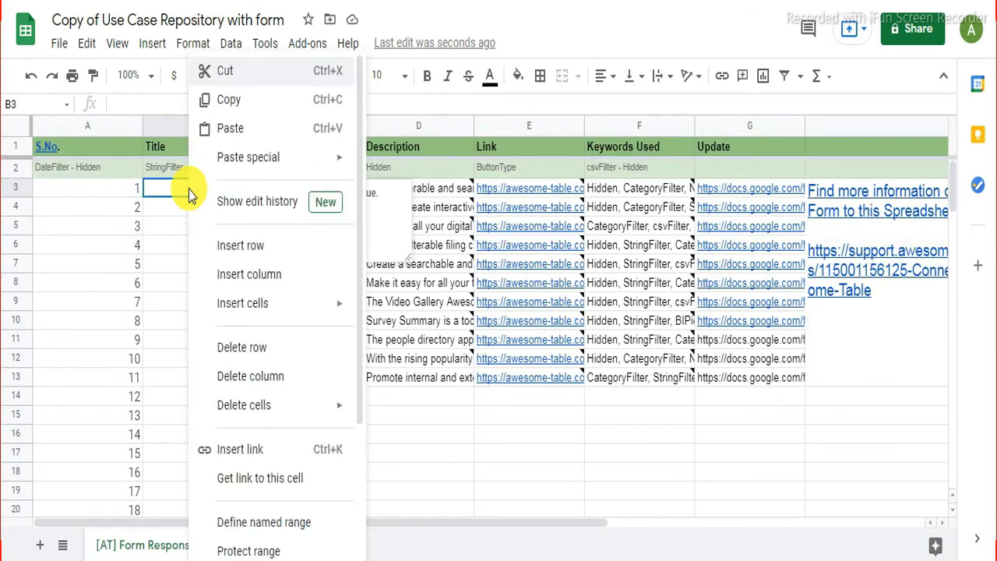
{"action": "left_click", "coordinate": [245, 133]}
{"action": "left_click_drag", "start_coordinate": [252, 125], "coordinate": [310, 127]}
Step: Rename header B1 to 'offers' and clear the StringFilter - Hidden label in B2
{"action": "scroll", "coordinate": [299, 181], "scroll_direction": "down", "scroll_amount": 2}
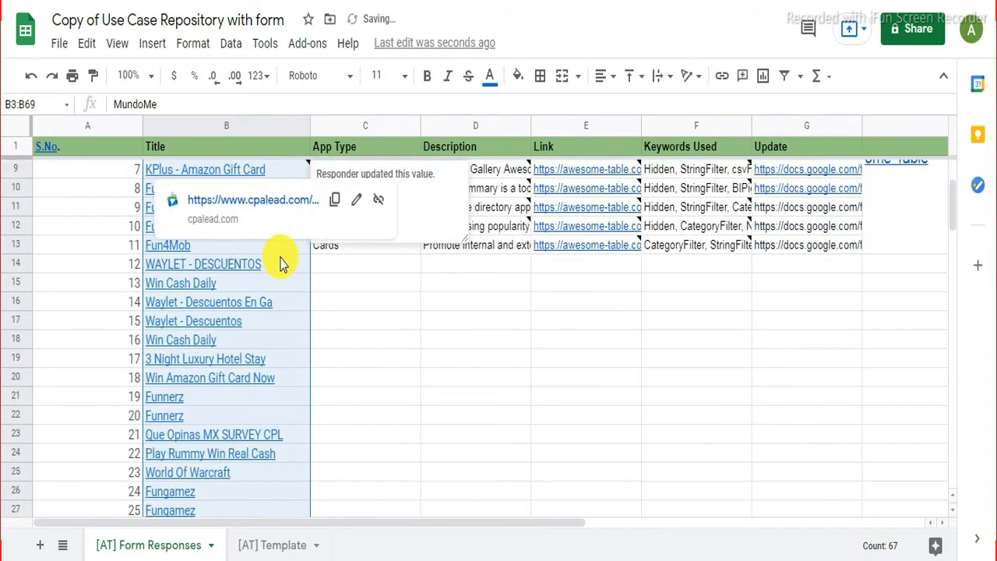
{"action": "scroll", "coordinate": [256, 343], "scroll_direction": "down", "scroll_amount": 5}
{"action": "scroll", "coordinate": [256, 343], "scroll_direction": "up", "scroll_amount": 8}
{"action": "left_click", "coordinate": [158, 152]}
{"action": "double_click", "coordinate": [159, 150]}
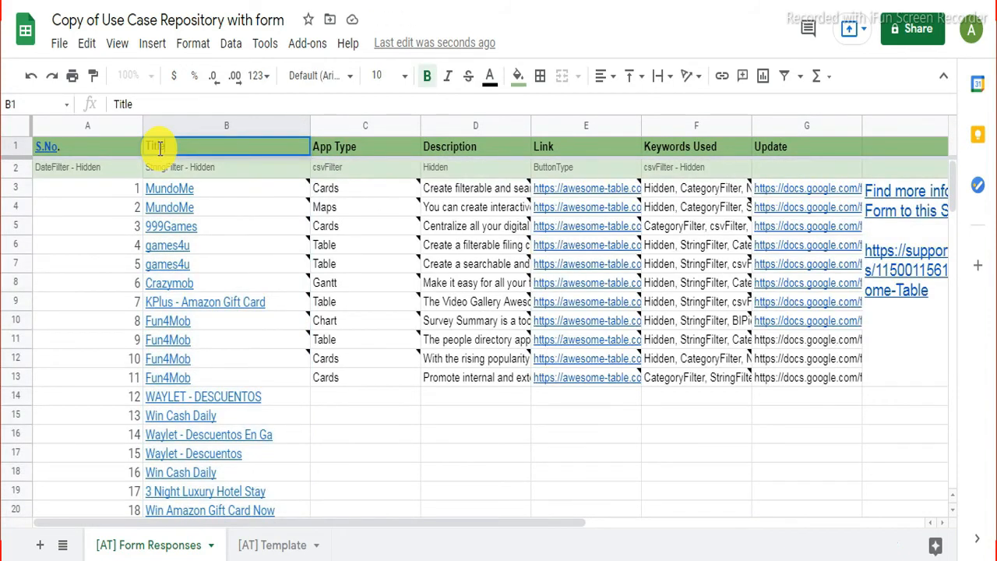
{"action": "left_click_drag", "start_coordinate": [180, 147], "coordinate": [143, 149]}
{"action": "type", "text": "offers"}
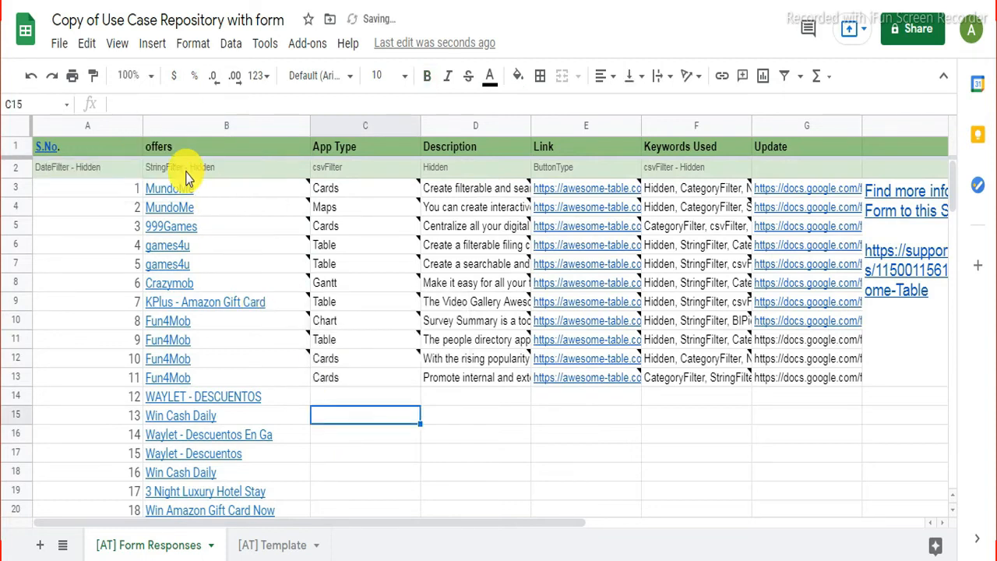
{"action": "left_click", "coordinate": [187, 173]}
{"action": "key", "text": "Delete"}
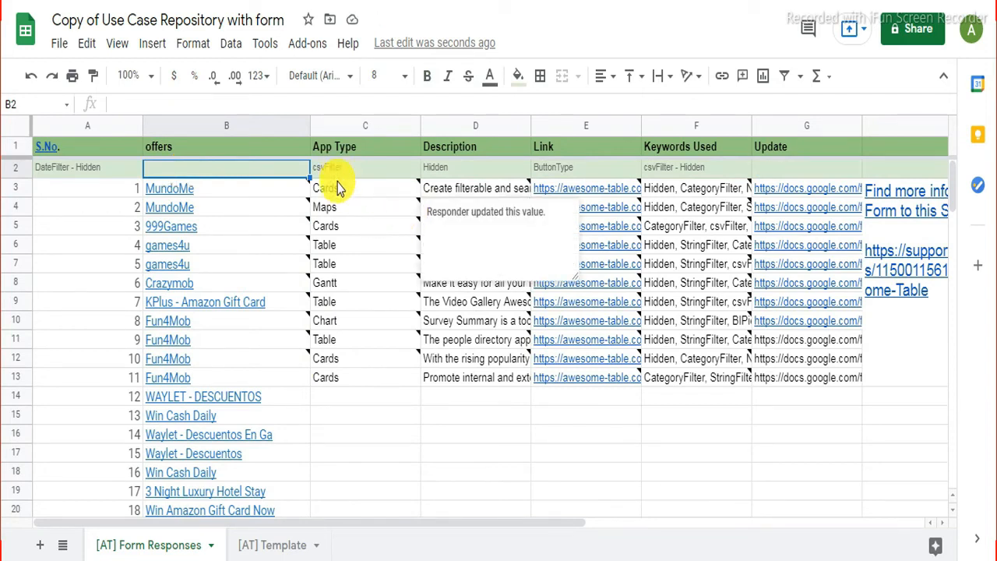
Step: Clear the old App Type values C3:C13 and paste the offers' Device values from C3
{"action": "left_click_drag", "start_coordinate": [335, 188], "coordinate": [368, 383]}
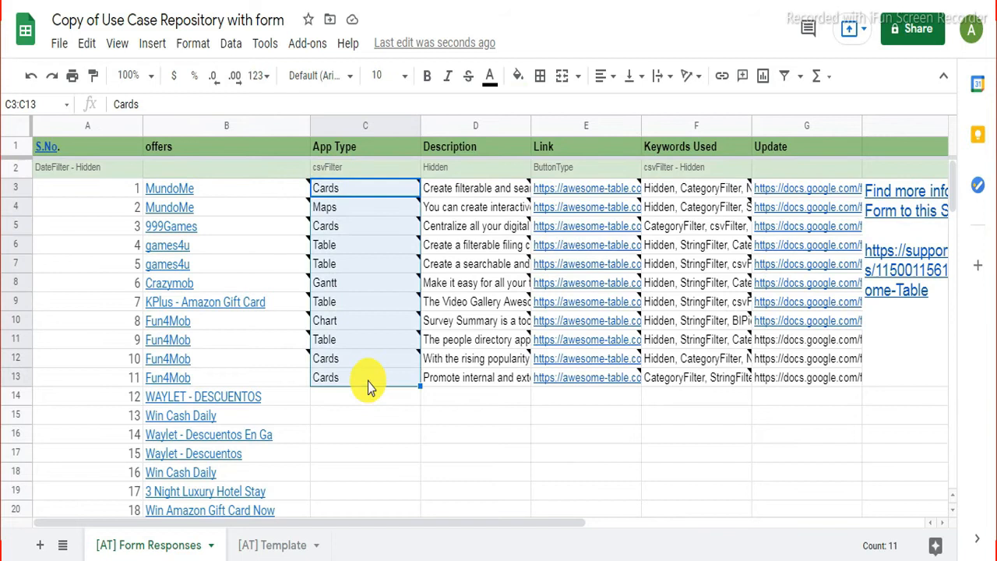
{"action": "key", "text": "Delete"}
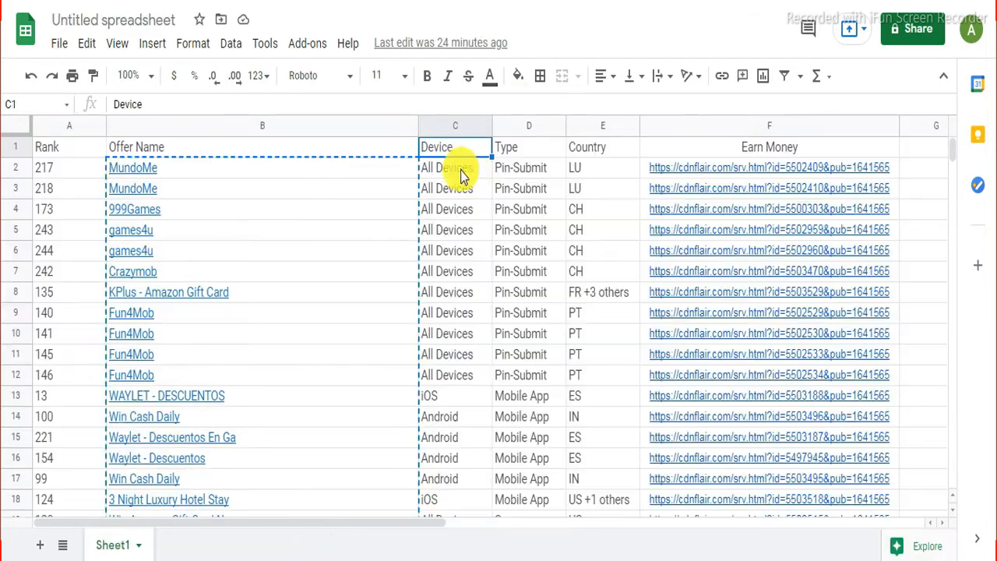
{"action": "left_click", "coordinate": [472, 173]}
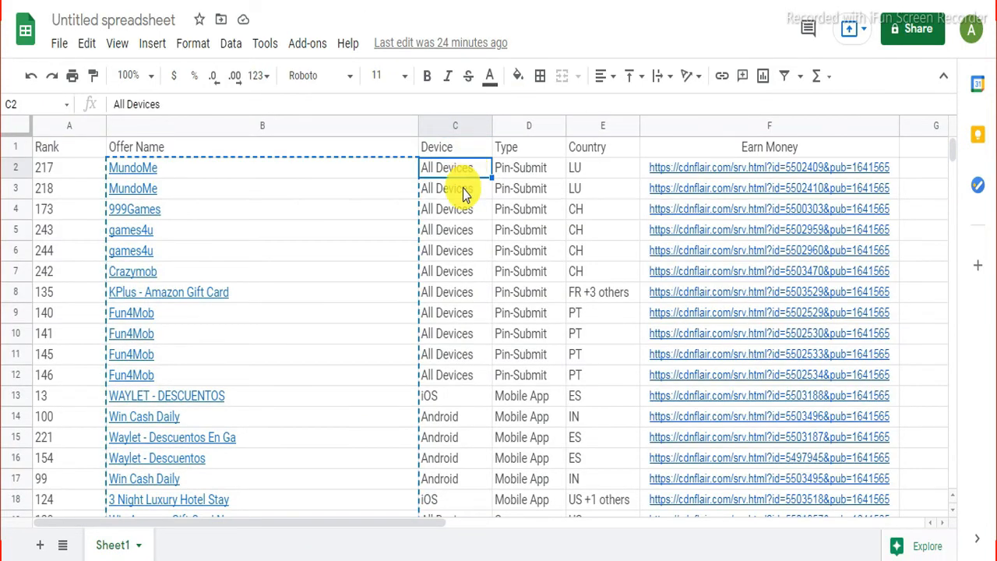
{"action": "scroll", "coordinate": [463, 191], "scroll_direction": "down", "scroll_amount": 15}
{"action": "scroll", "coordinate": [463, 193], "scroll_direction": "down", "scroll_amount": 6}
{"action": "left_click", "coordinate": [460, 212], "text": "shift"}
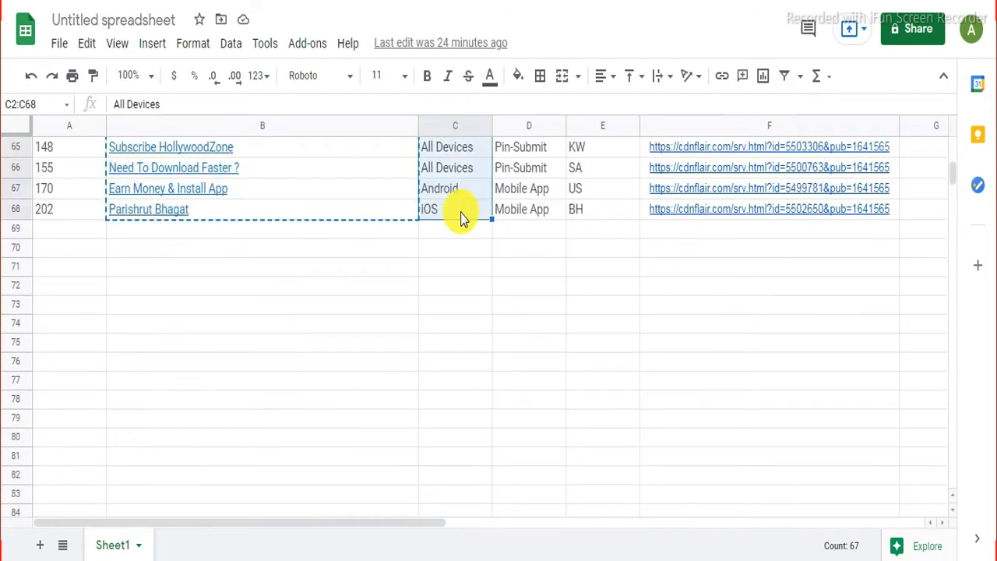
{"action": "right_click", "coordinate": [460, 216]}
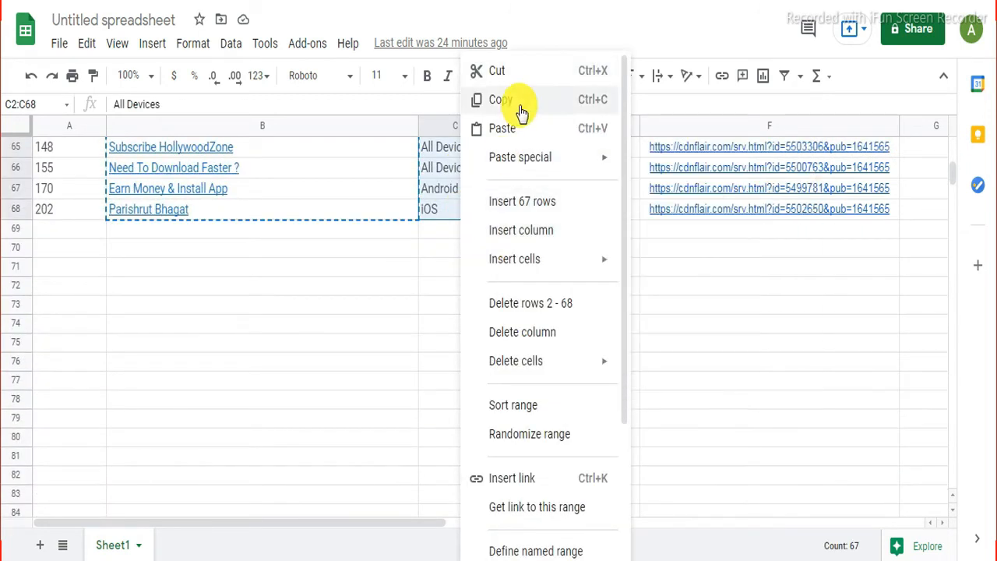
{"action": "left_click", "coordinate": [494, 100]}
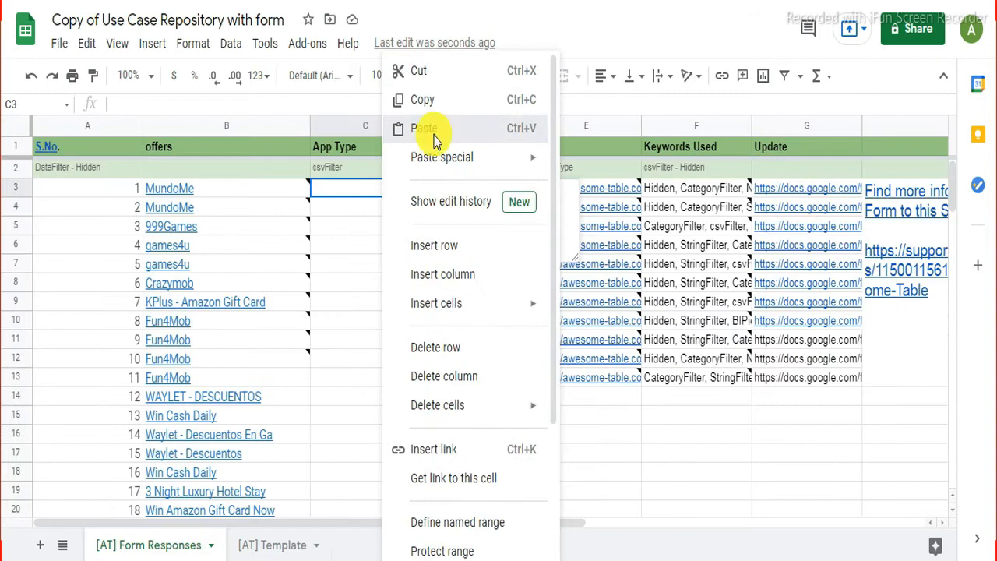
{"action": "left_click", "coordinate": [437, 130]}
{"action": "scroll", "coordinate": [336, 241], "scroll_direction": "down", "scroll_amount": 8}
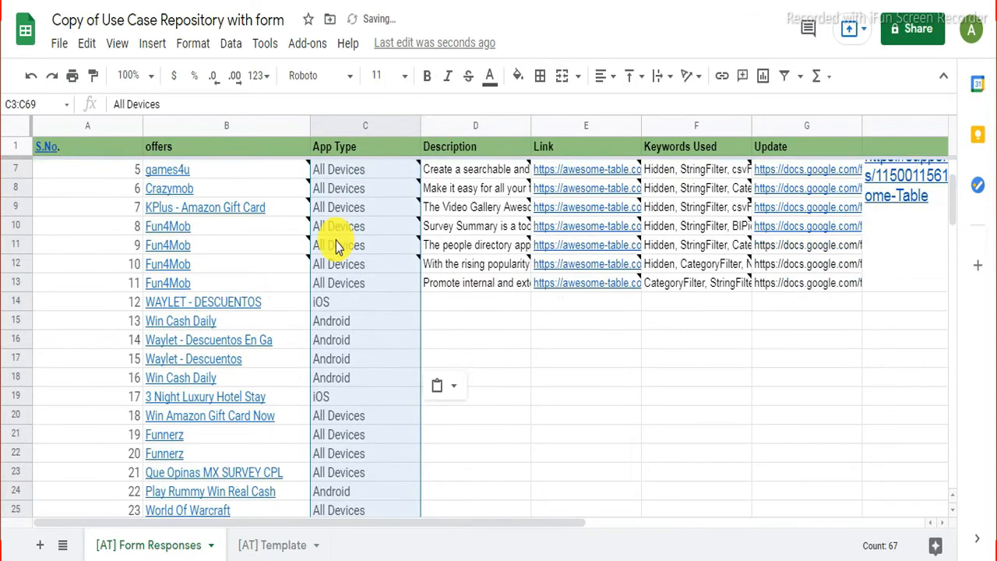
{"action": "scroll", "coordinate": [336, 241], "scroll_direction": "down", "scroll_amount": 9}
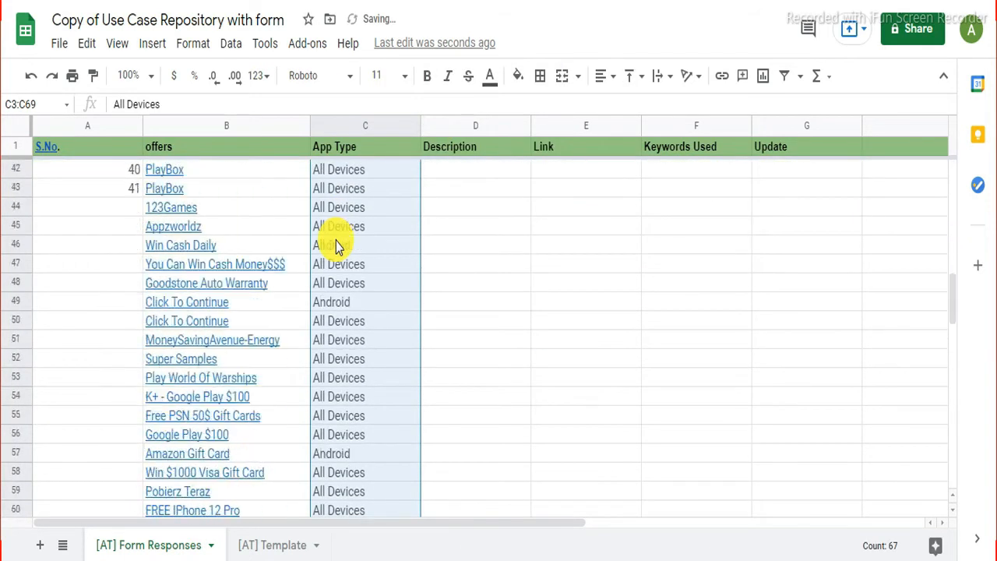
{"action": "scroll", "coordinate": [335, 241], "scroll_direction": "up", "scroll_amount": 3}
{"action": "scroll", "coordinate": [335, 240], "scroll_direction": "up", "scroll_amount": 7}
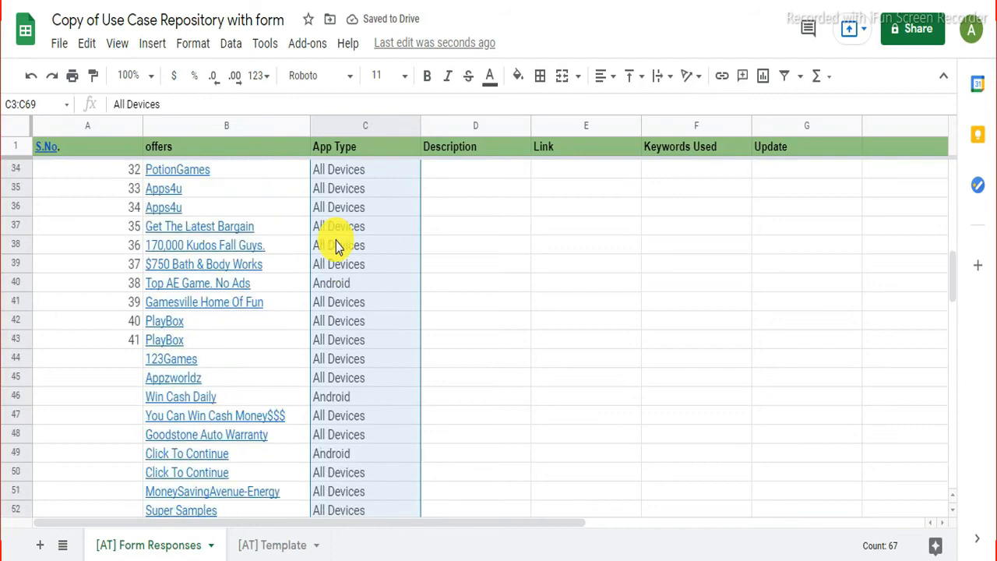
{"action": "scroll", "coordinate": [336, 241], "scroll_direction": "down", "scroll_amount": 2}
{"action": "scroll", "coordinate": [335, 241], "scroll_direction": "up", "scroll_amount": 3}
{"action": "scroll", "coordinate": [335, 241], "scroll_direction": "up", "scroll_amount": 6}
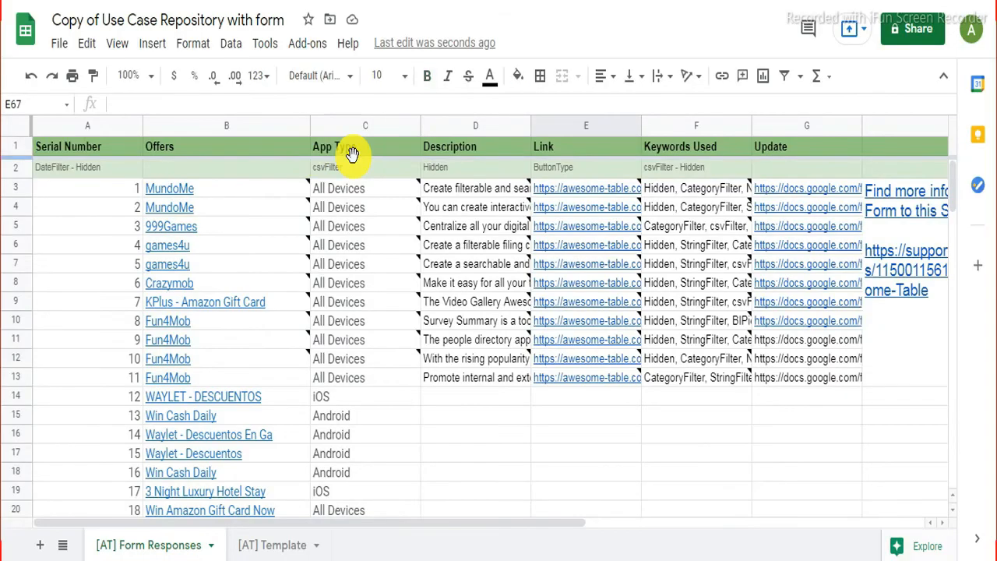
Step: Rename header C1 to 'Device' and clear the csvFilter setting in C2
{"action": "left_click", "coordinate": [361, 151]}
{"action": "double_click", "coordinate": [363, 147]}
{"action": "left_click_drag", "start_coordinate": [363, 148], "coordinate": [299, 148]}
{"action": "type", "text": "Device"}
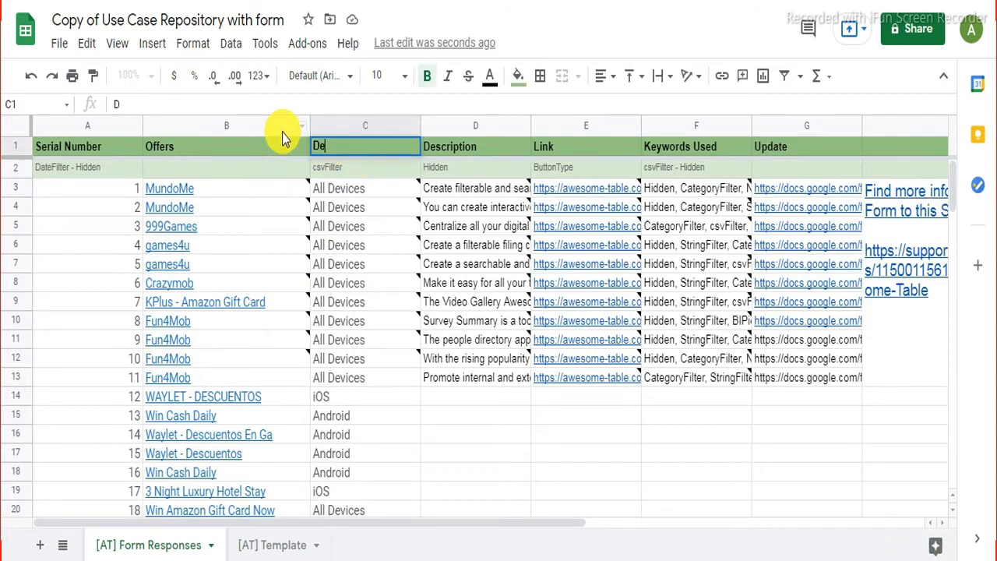
{"action": "left_click", "coordinate": [331, 168]}
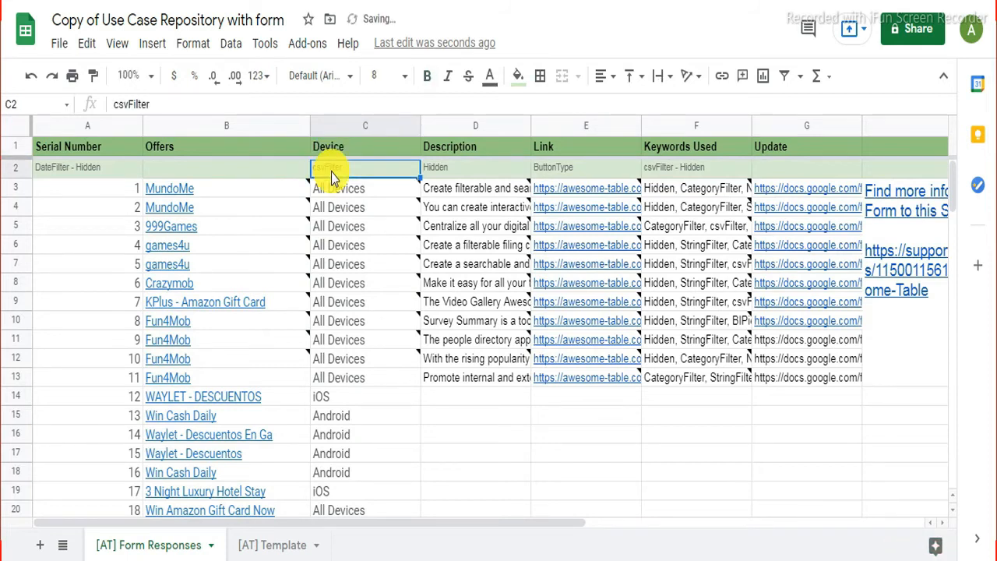
{"action": "key", "text": "Delete"}
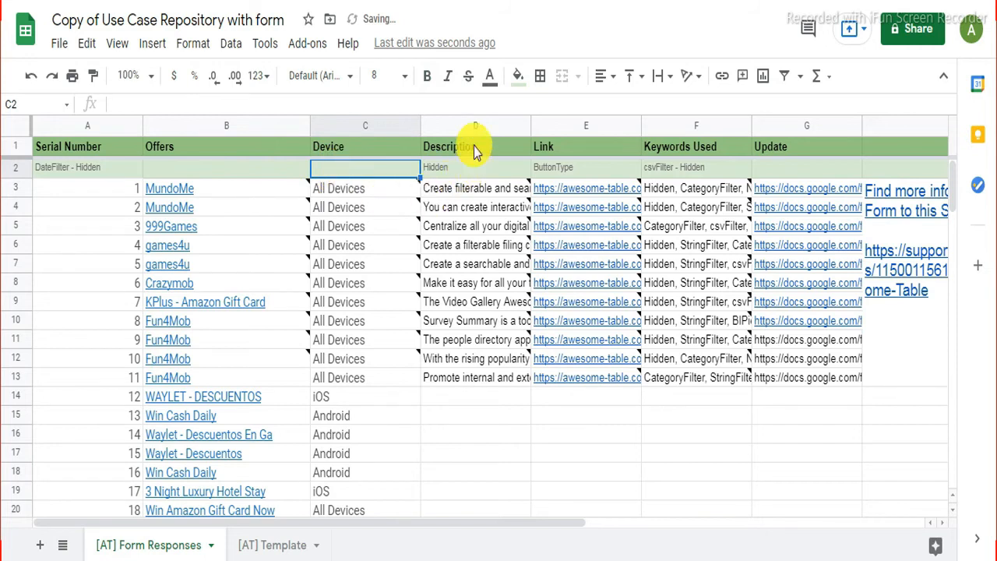
Step: Erase the old Description texts in D3:D13 and return to the offers spreadsheet
{"action": "left_click", "coordinate": [486, 195]}
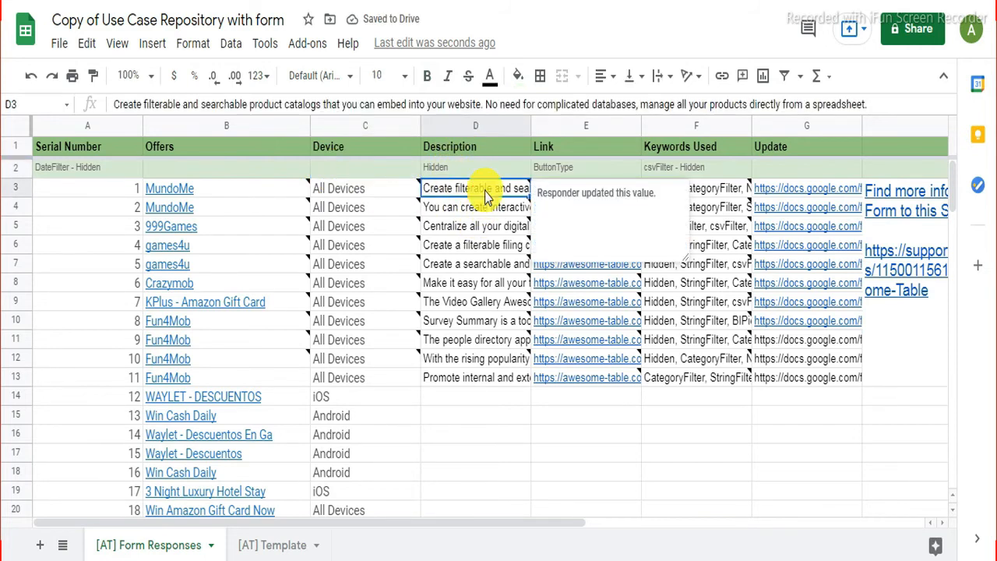
{"action": "left_click", "coordinate": [498, 383], "text": "shift"}
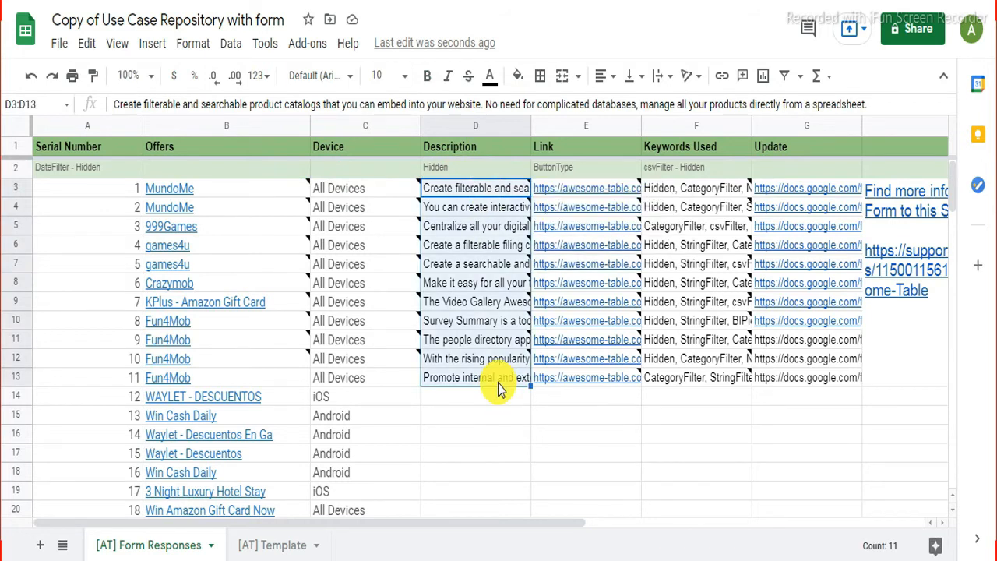
{"action": "key", "text": "Delete"}
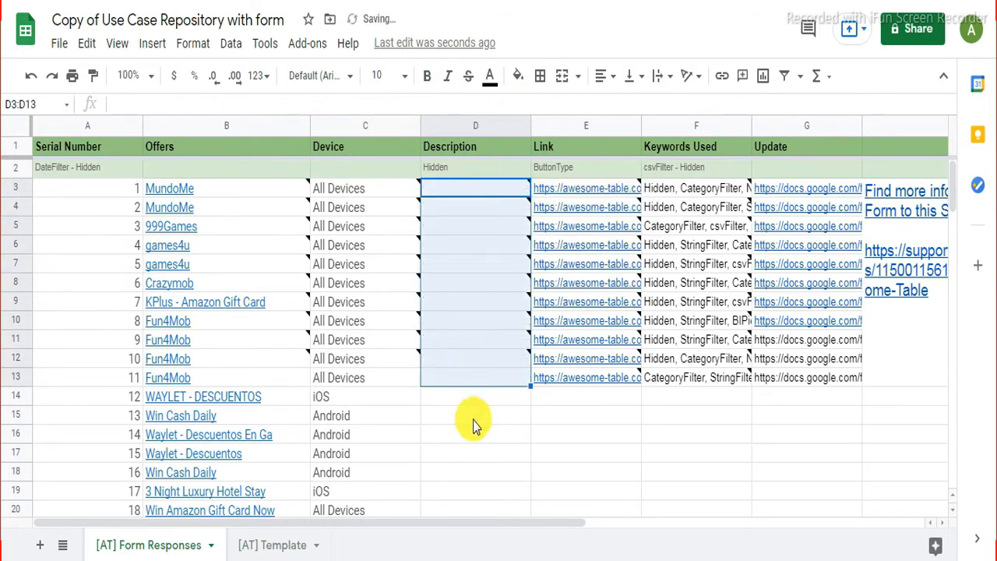
{"action": "left_click", "coordinate": [476, 425]}
{"action": "key", "text": "ctrl+Tab"}
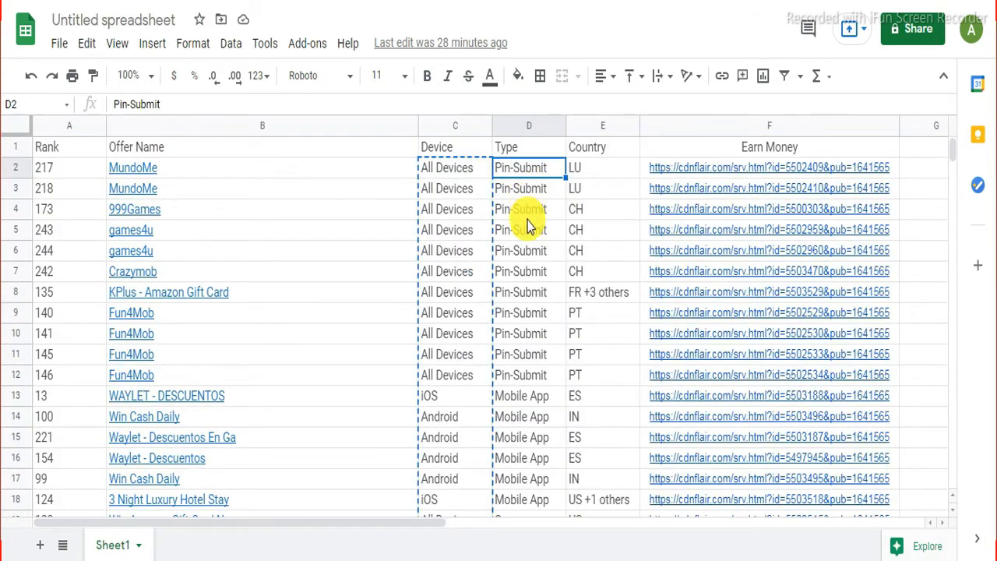
Step: Copy the offer Type values and paste them into the Description column from D3
{"action": "scroll", "coordinate": [526, 223], "scroll_direction": "down", "scroll_amount": 10}
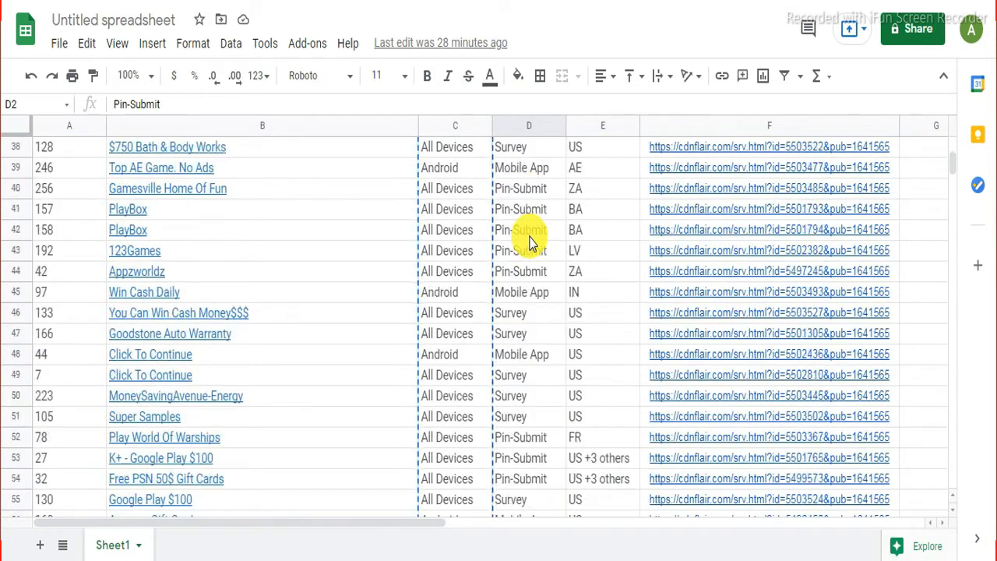
{"action": "scroll", "coordinate": [528, 238], "scroll_direction": "down", "scroll_amount": 6}
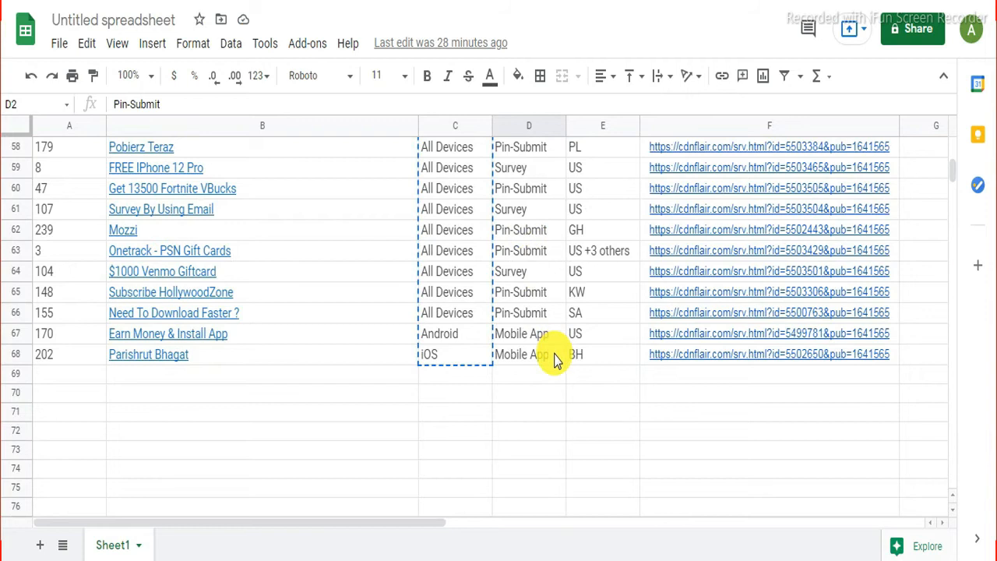
{"action": "left_click", "coordinate": [555, 358], "text": "shift"}
{"action": "right_click", "coordinate": [542, 345]}
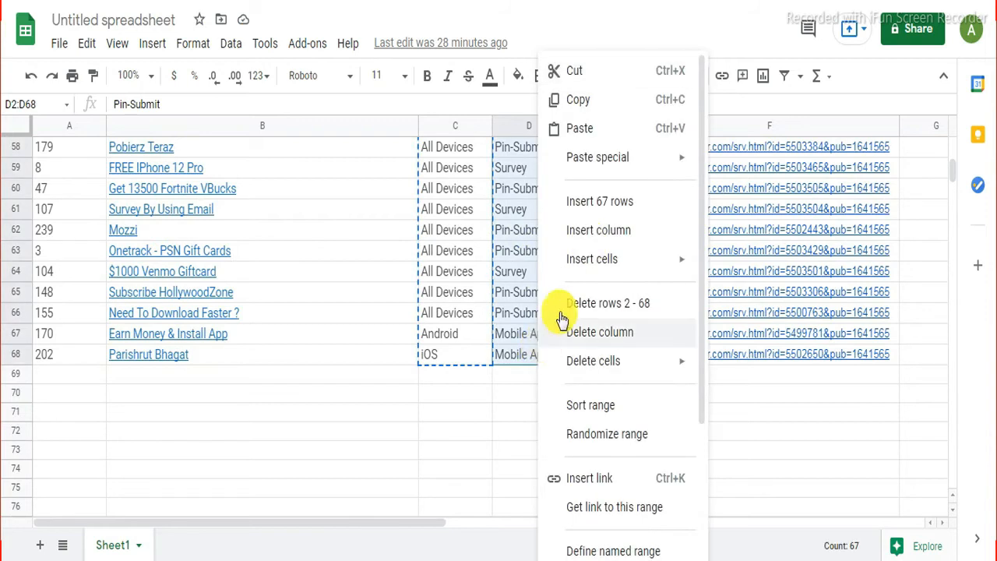
{"action": "left_click", "coordinate": [606, 108]}
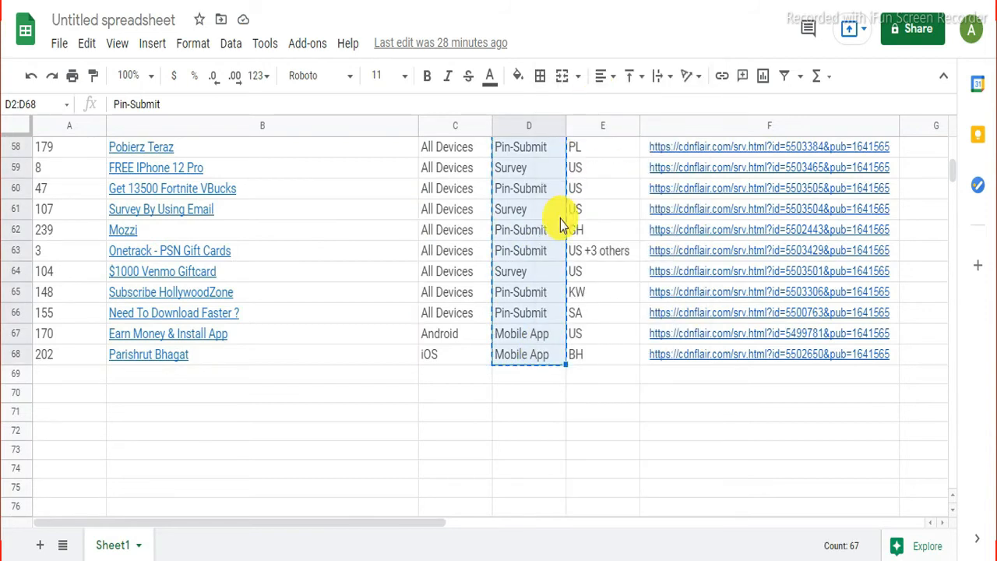
{"action": "key", "text": "ctrl+Tab"}
{"action": "left_click", "coordinate": [472, 188]}
{"action": "right_click", "coordinate": [472, 190]}
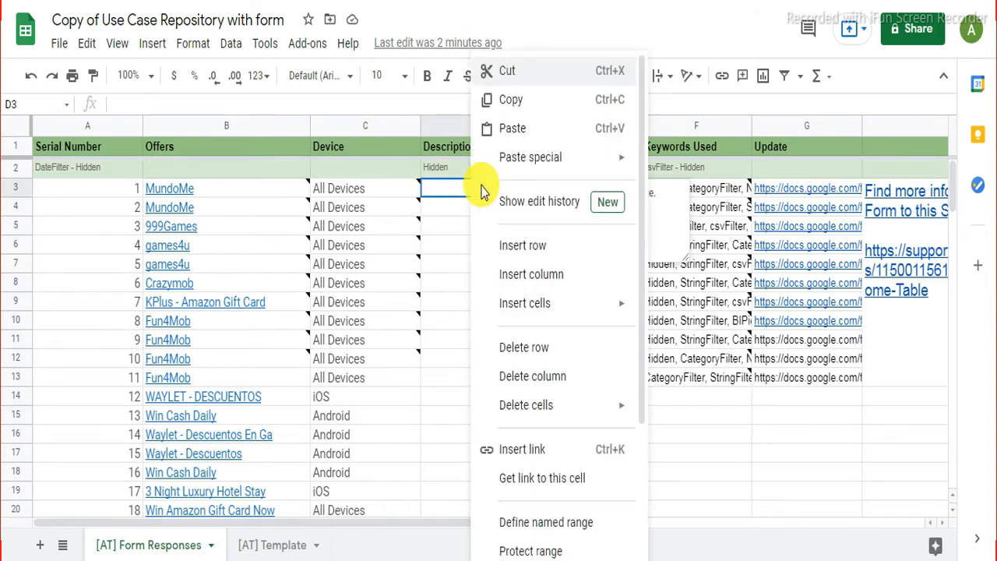
{"action": "left_click", "coordinate": [532, 130]}
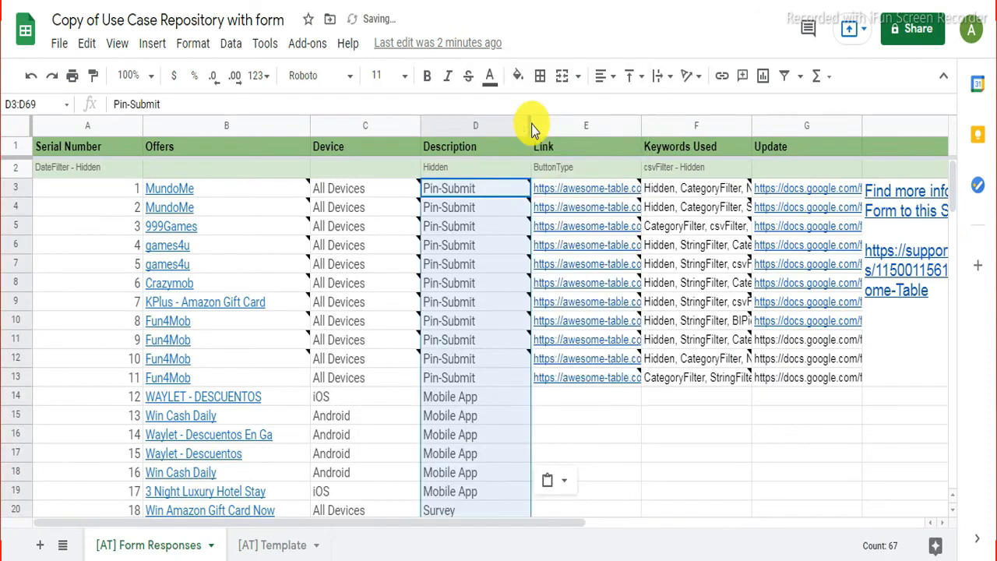
Step: Rename header D1 to 'Offers Type' and clear the Hidden setting in D2
{"action": "left_click", "coordinate": [456, 149]}
{"action": "left_click_drag", "start_coordinate": [457, 149], "coordinate": [437, 125]}
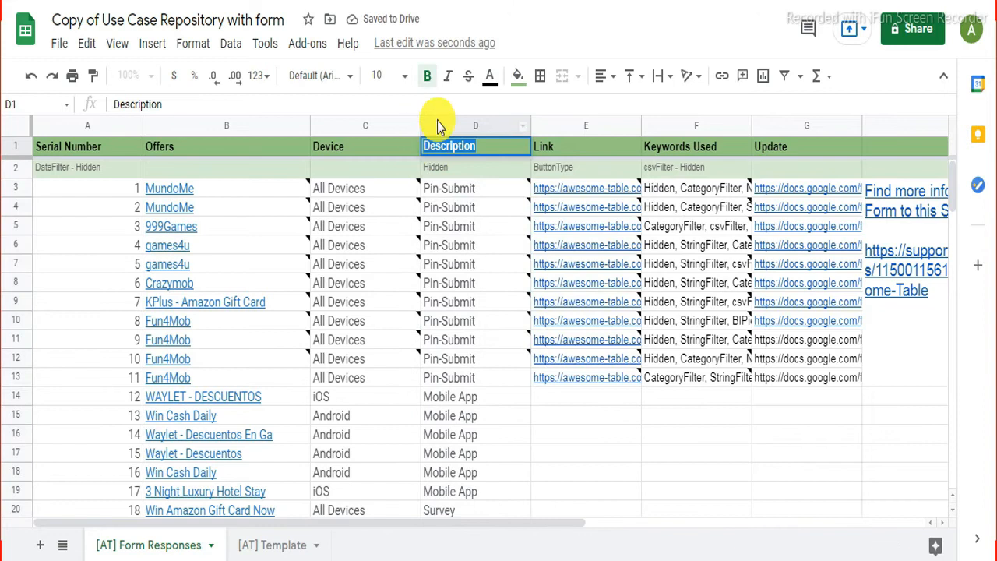
{"action": "type", "text": "Offers Type"}
{"action": "left_click", "coordinate": [458, 173]}
{"action": "key", "text": "Delete"}
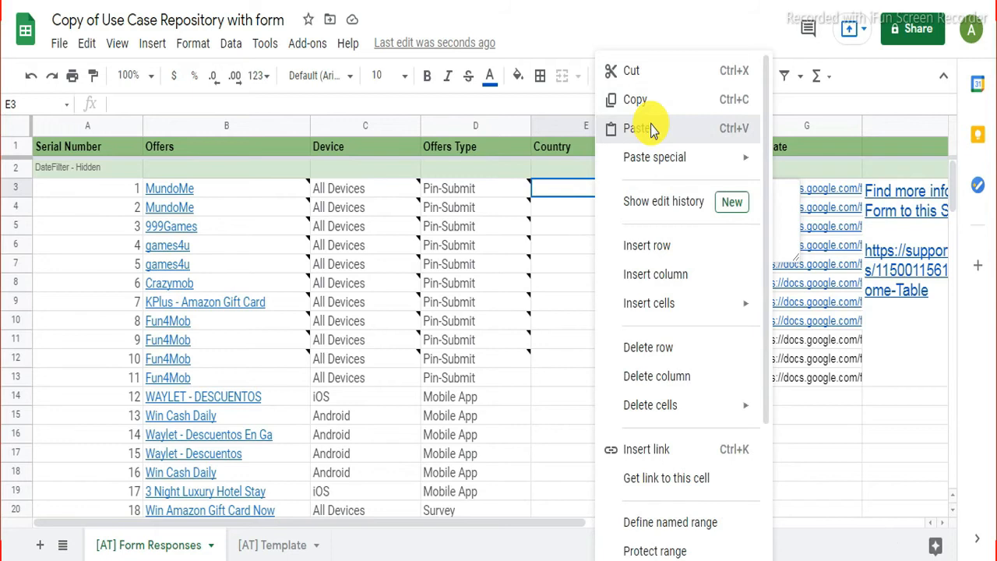
Step: Paste country codes like LU, CH, PT into column E and delete the Keywords Used column
{"action": "left_click", "coordinate": [650, 129]}
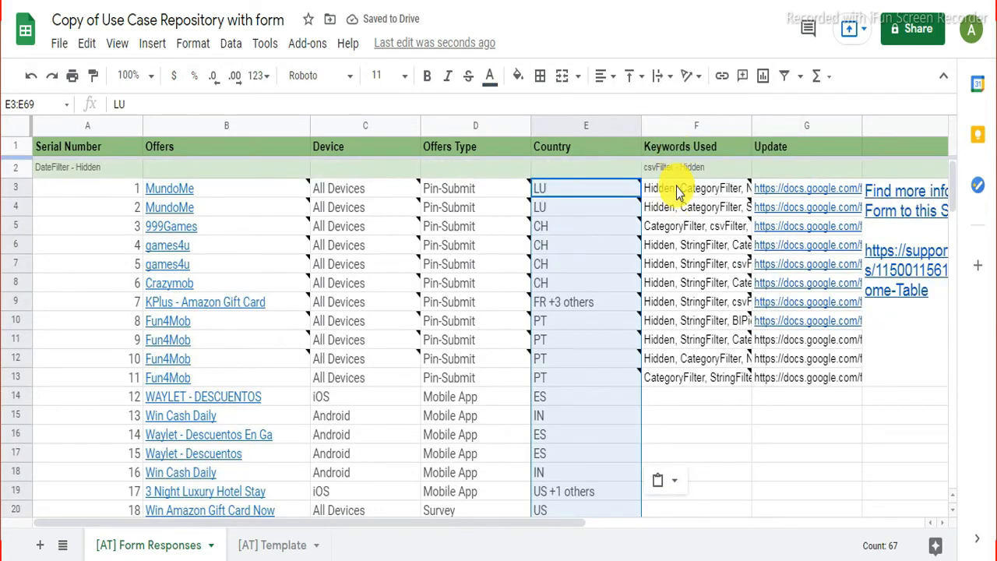
{"action": "left_click", "coordinate": [678, 189]}
{"action": "scroll", "coordinate": [686, 323], "scroll_direction": "down", "scroll_amount": 3}
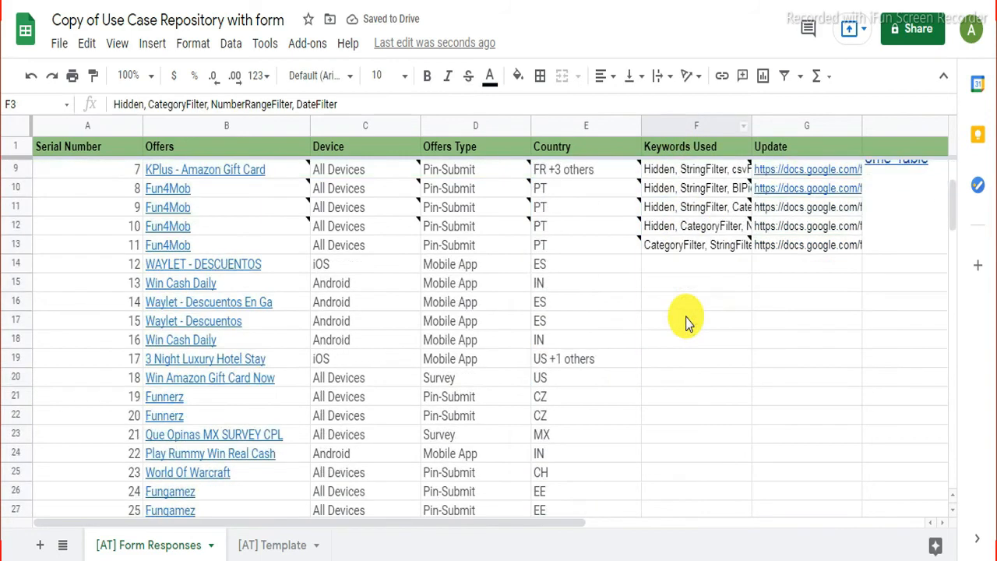
{"action": "scroll", "coordinate": [685, 322], "scroll_direction": "up", "scroll_amount": 3}
{"action": "right_click", "coordinate": [696, 126]}
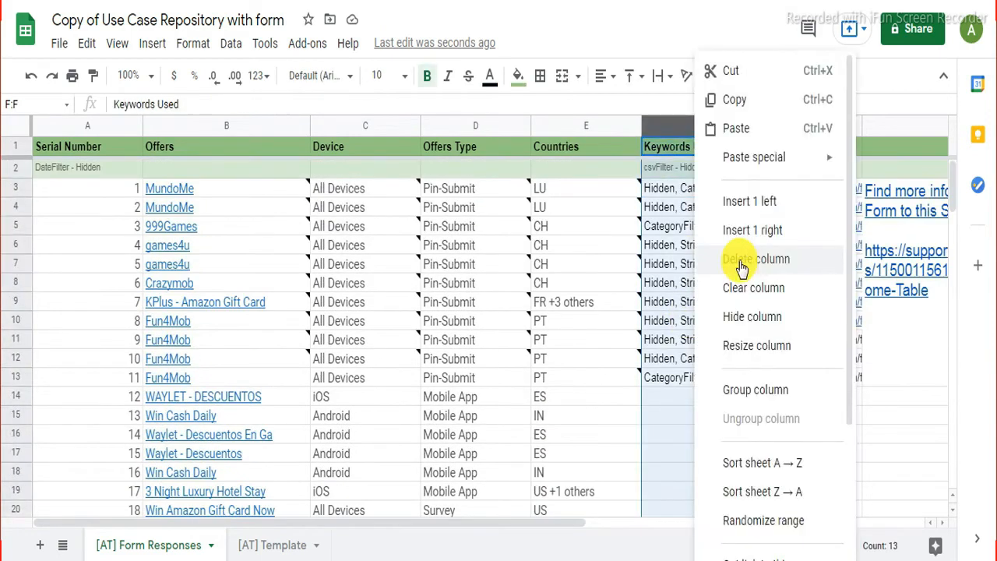
{"action": "left_click", "coordinate": [742, 268]}
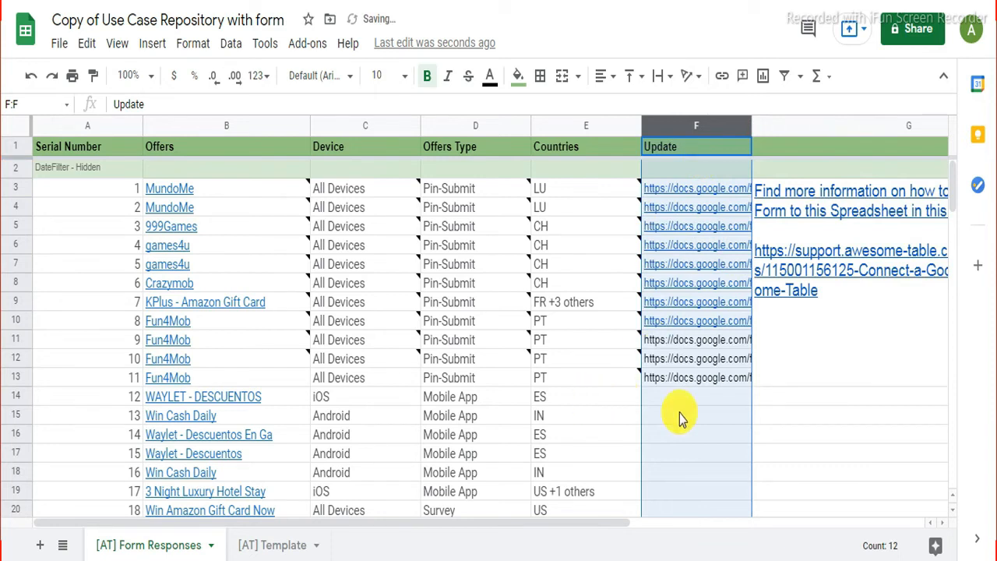
{"action": "left_click", "coordinate": [827, 394]}
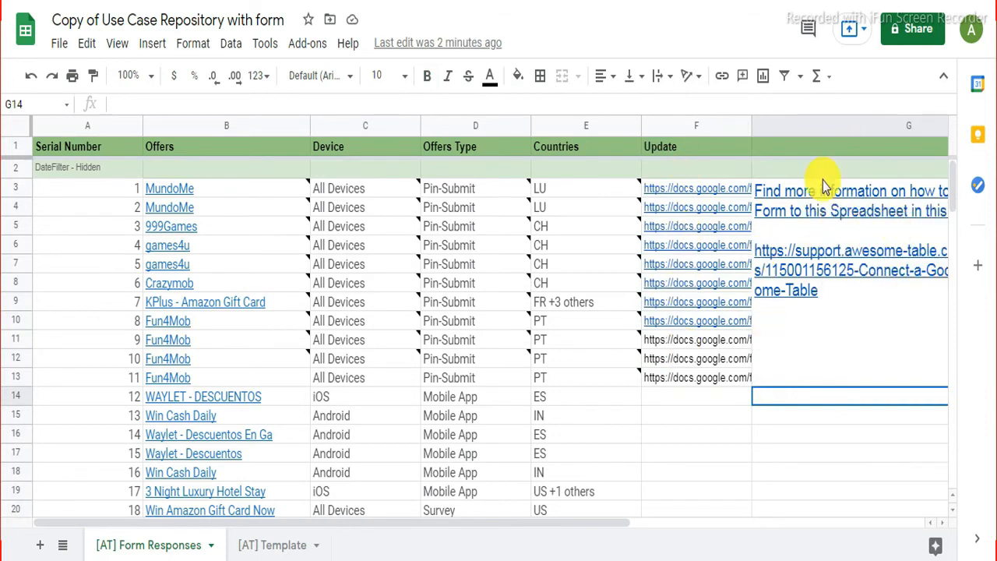
Step: Delete the column holding the help text
{"action": "left_click", "coordinate": [835, 124]}
{"action": "right_click", "coordinate": [835, 124]}
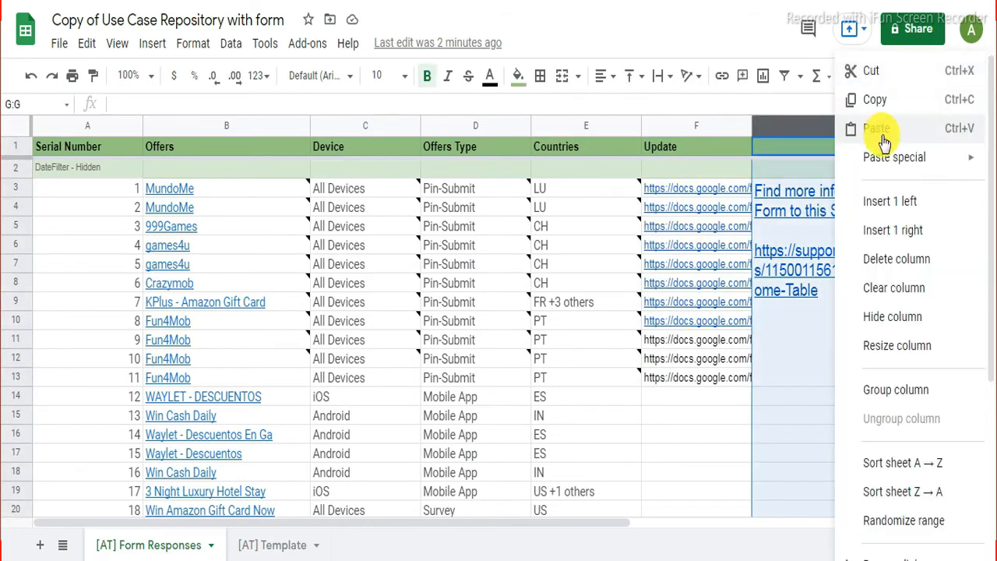
{"action": "left_click", "coordinate": [896, 259]}
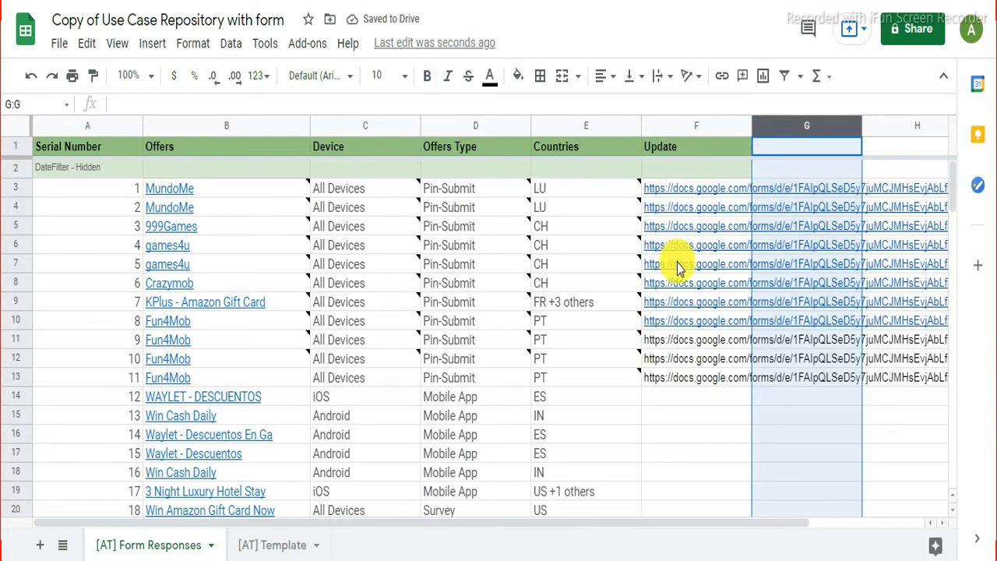
Step: Clear the old form links from F3:F13 and retitle the Update column 'Earn Money Now'
{"action": "left_click", "coordinate": [686, 207]}
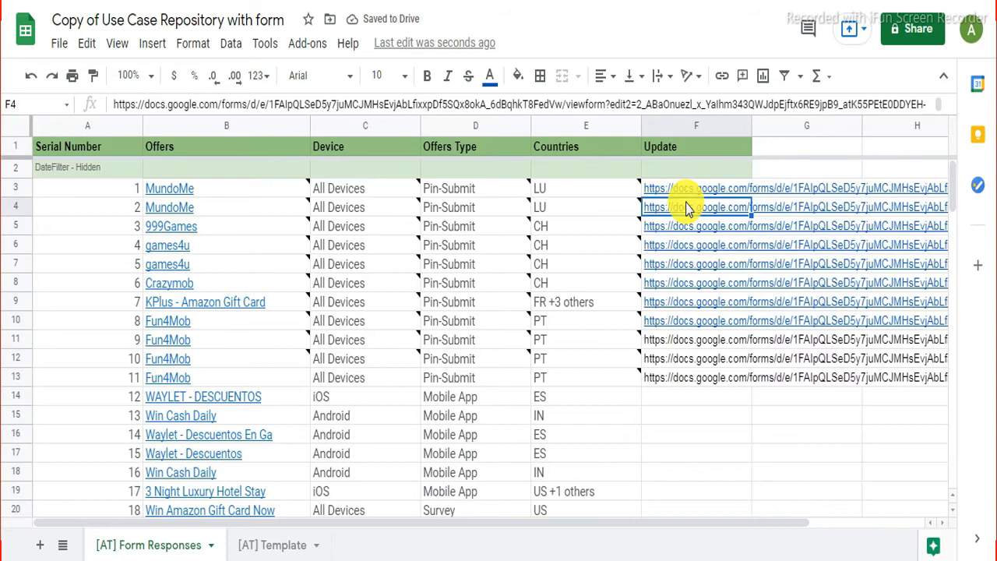
{"action": "left_click", "coordinate": [688, 191]}
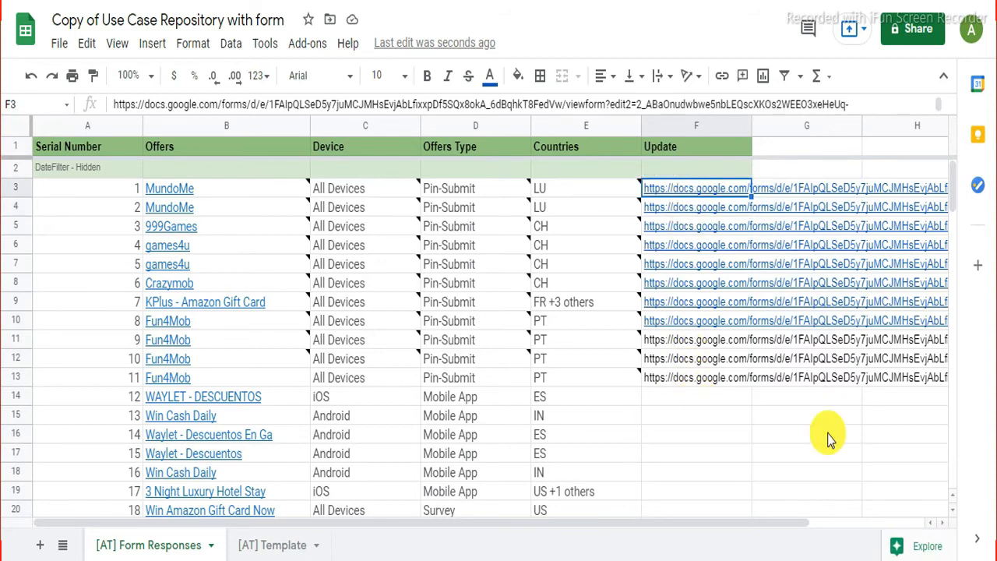
{"action": "scroll", "coordinate": [707, 398], "scroll_direction": "down", "scroll_amount": 2}
{"action": "scroll", "coordinate": [709, 385], "scroll_direction": "up", "scroll_amount": 2}
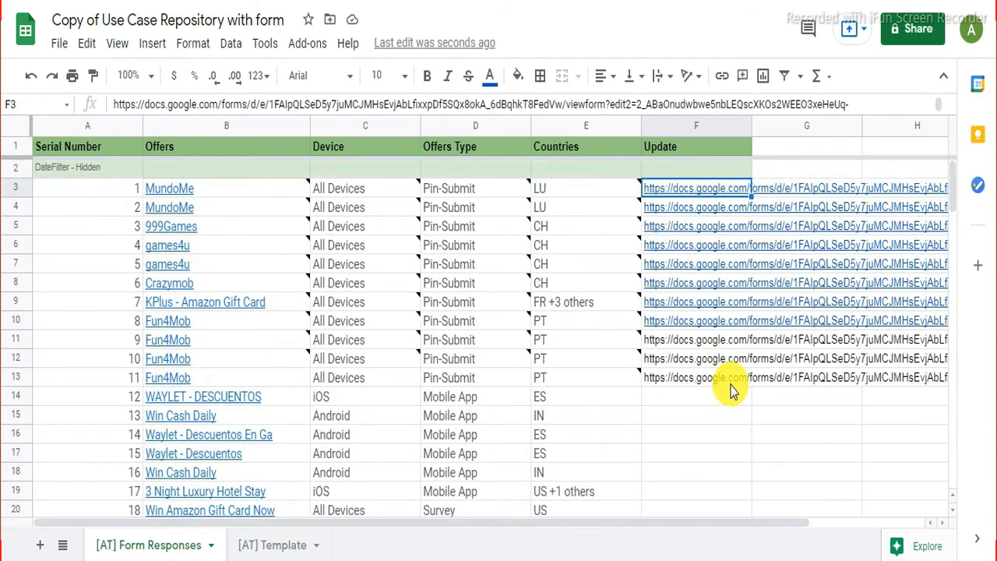
{"action": "left_click", "coordinate": [731, 382], "text": "shift"}
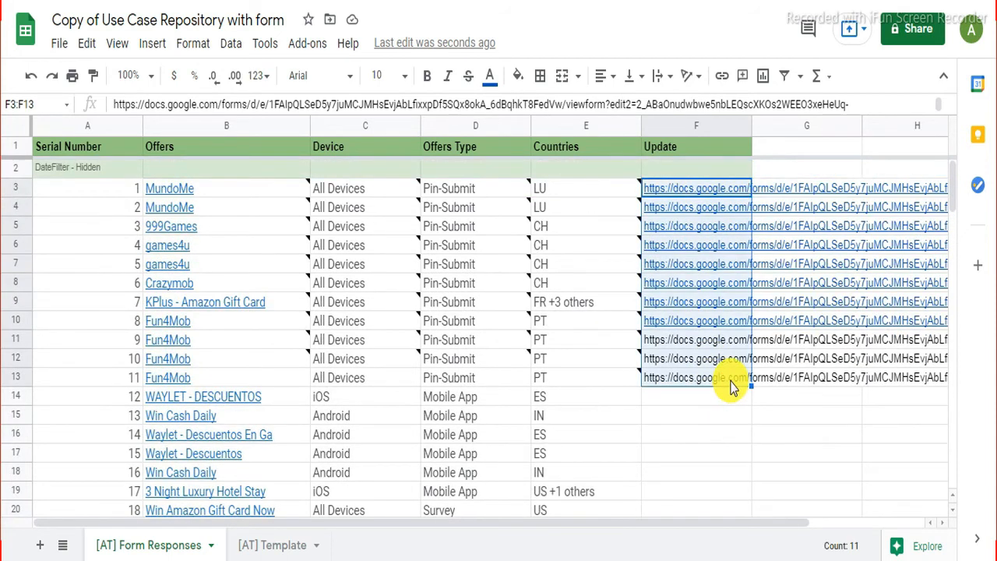
{"action": "key", "text": "Delete"}
{"action": "left_click", "coordinate": [657, 144]}
{"action": "type", "text": "Earn Money Now"}
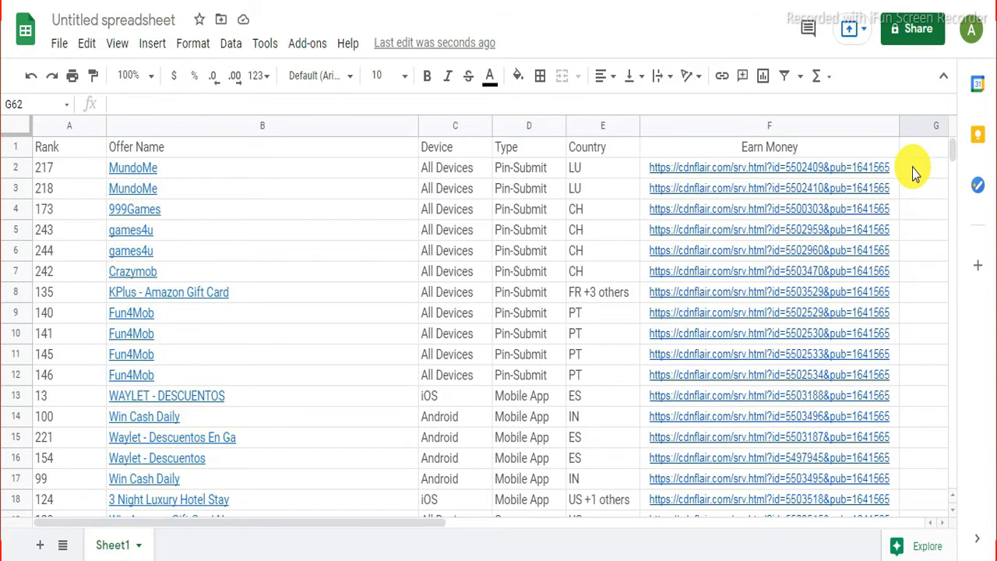
Step: Put each offer's cdnflair.com affiliate link in column F and widen it to show the full links
{"action": "scroll", "coordinate": [818, 405], "scroll_direction": "down", "scroll_amount": 2}
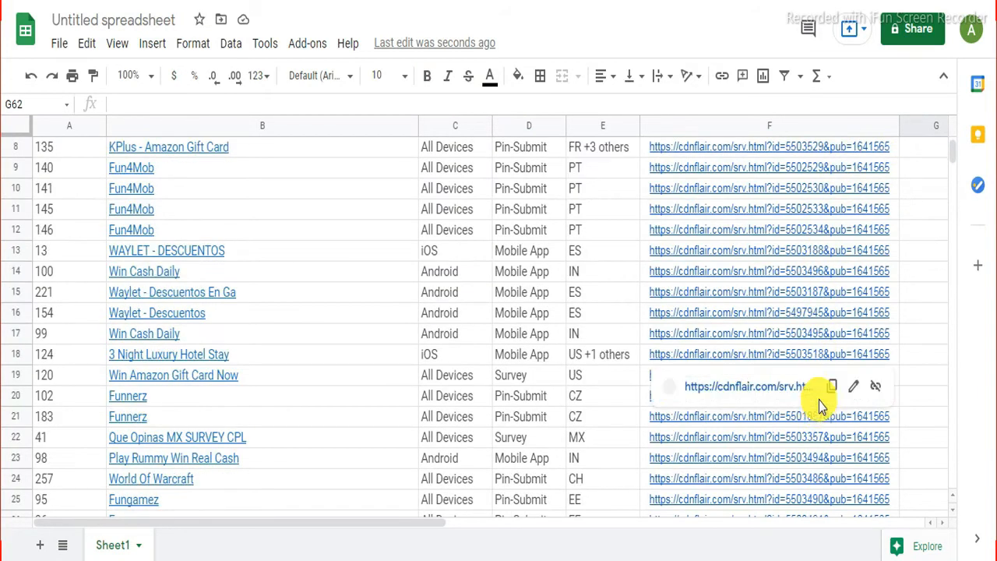
{"action": "scroll", "coordinate": [922, 324], "scroll_direction": "down", "scroll_amount": 4}
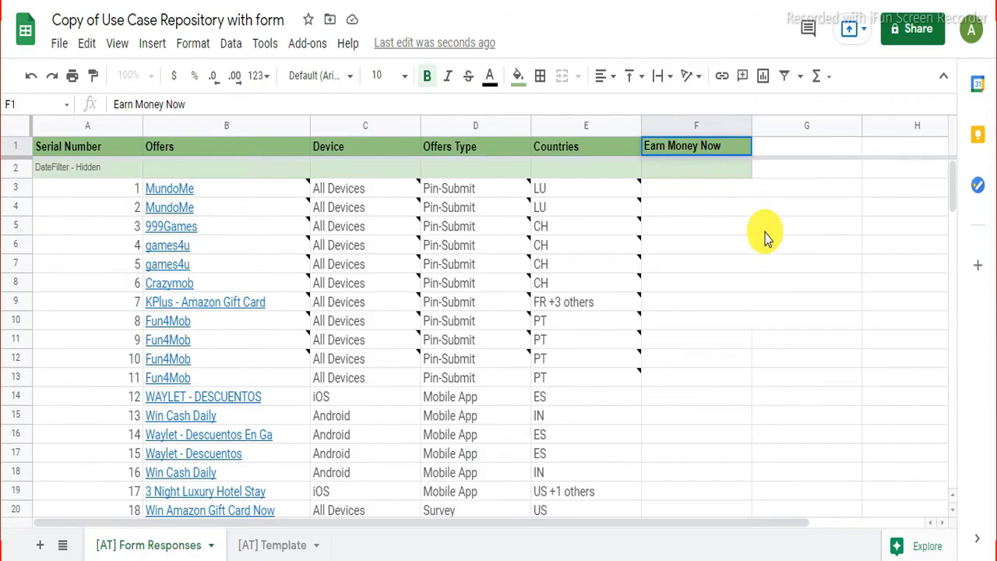
{"action": "left_click", "coordinate": [762, 240]}
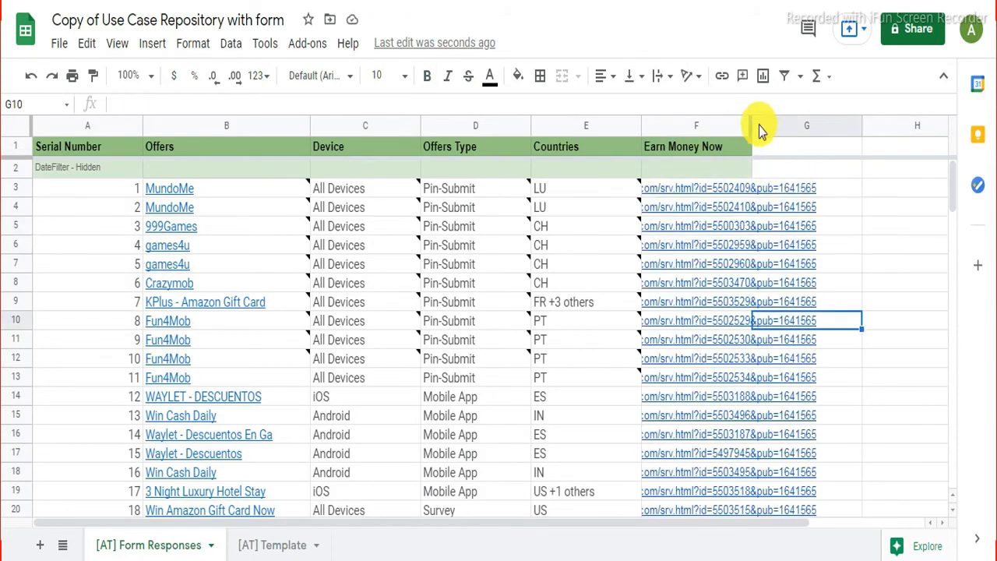
{"action": "left_click_drag", "start_coordinate": [753, 127], "coordinate": [909, 126]}
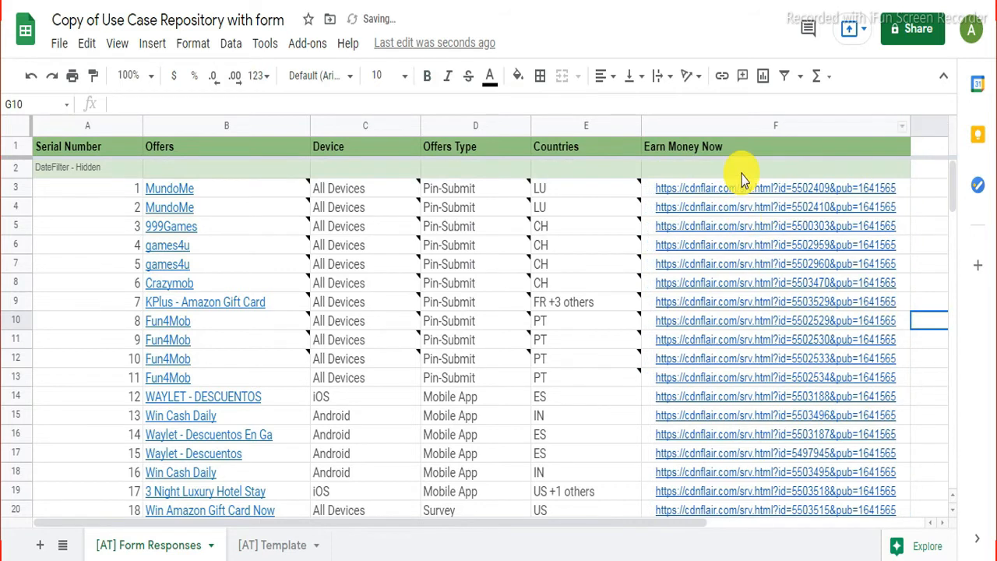
{"action": "scroll", "coordinate": [741, 179], "scroll_direction": "down", "scroll_amount": 2}
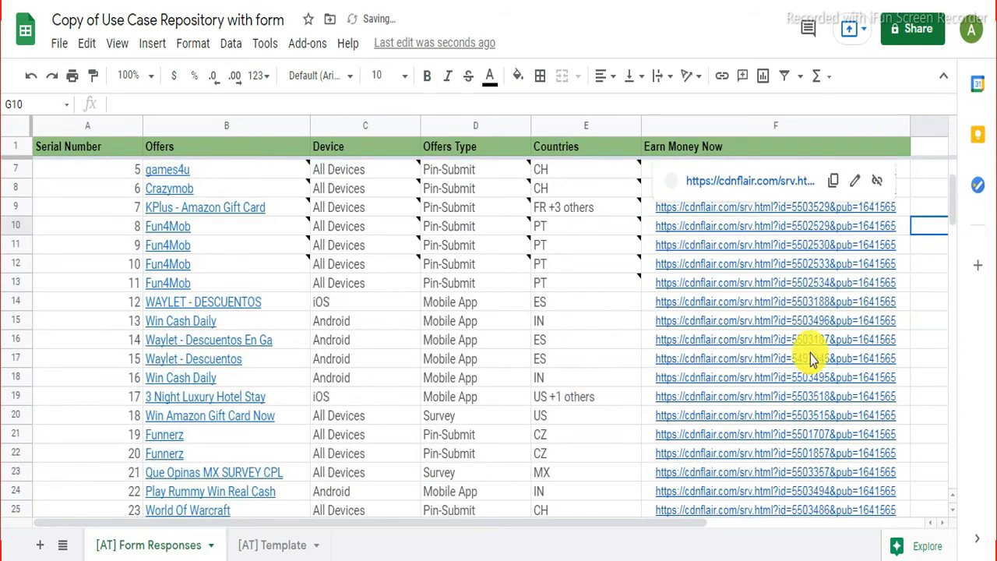
{"action": "scroll", "coordinate": [920, 296], "scroll_direction": "down", "scroll_amount": 4}
{"action": "scroll", "coordinate": [941, 302], "scroll_direction": "down", "scroll_amount": 4}
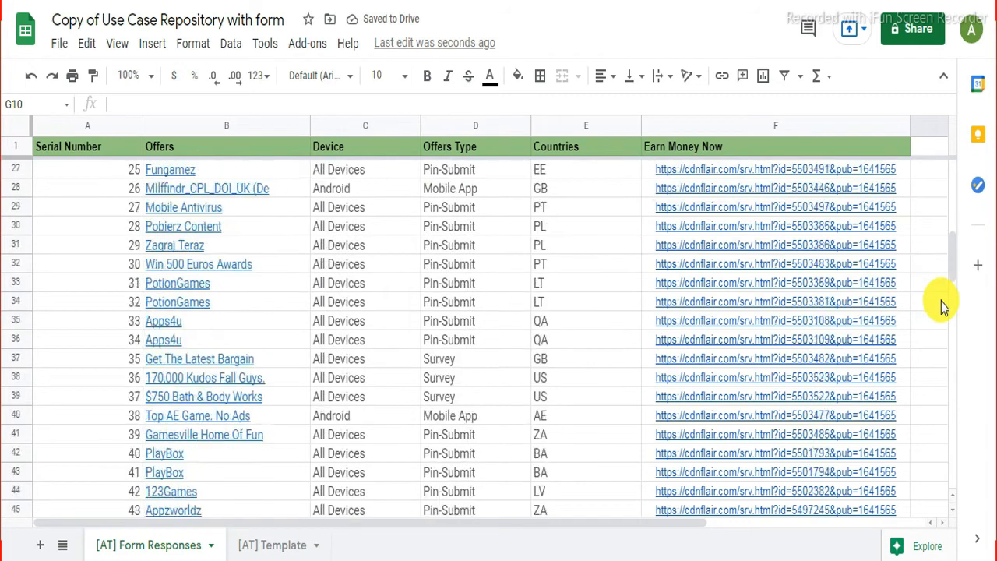
{"action": "scroll", "coordinate": [941, 302], "scroll_direction": "up", "scroll_amount": 3}
{"action": "scroll", "coordinate": [941, 302], "scroll_direction": "up", "scroll_amount": 3}
{"action": "scroll", "coordinate": [941, 302], "scroll_direction": "down", "scroll_amount": 9}
{"action": "scroll", "coordinate": [941, 303], "scroll_direction": "down", "scroll_amount": 8}
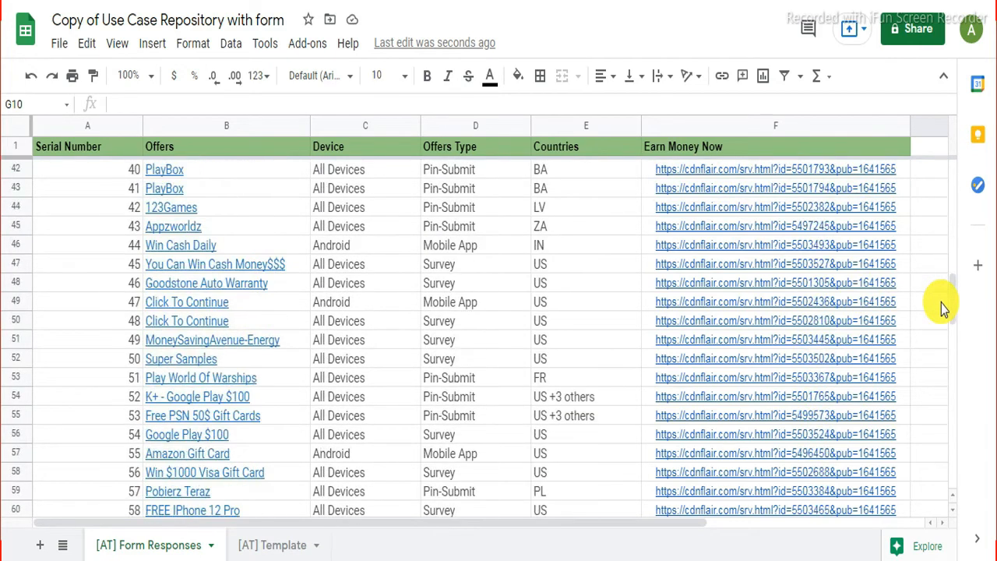
{"action": "scroll", "coordinate": [942, 303], "scroll_direction": "up", "scroll_amount": 13}
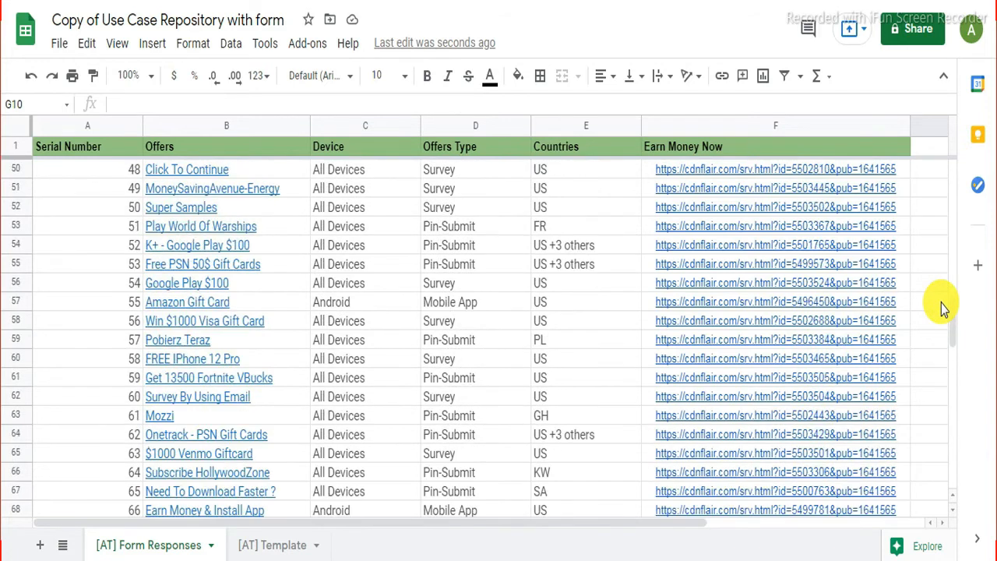
{"action": "scroll", "coordinate": [941, 303], "scroll_direction": "up", "scroll_amount": 5}
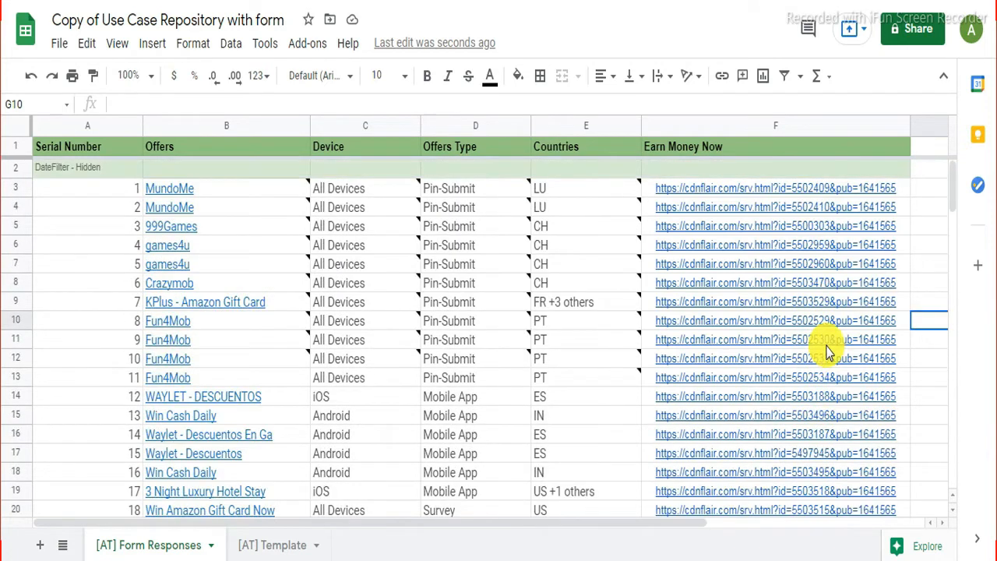
{"action": "mouse_move", "coordinate": [828, 345]}
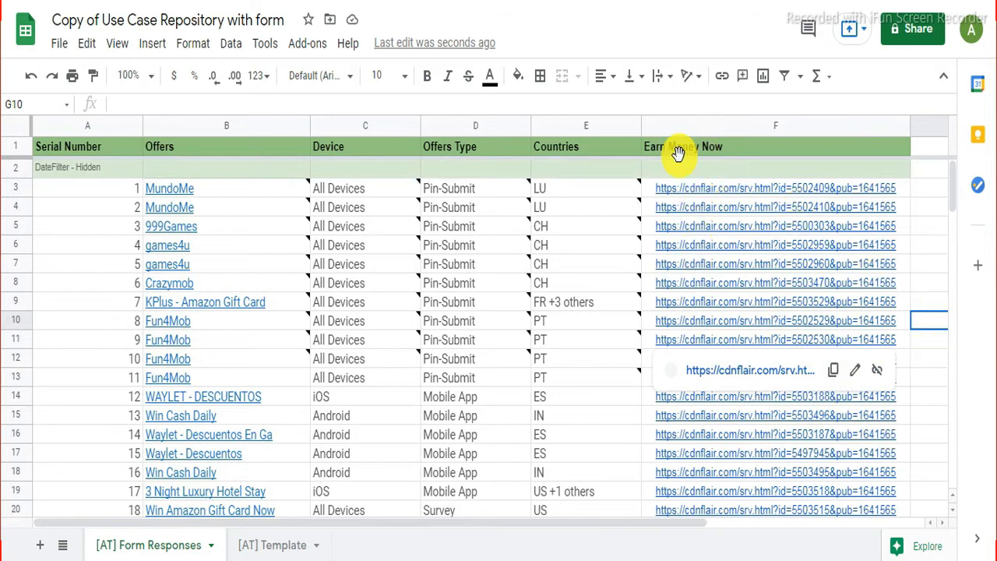
{"action": "key", "text": "Up"}
{"action": "key", "text": "Up"}
{"action": "key", "text": "Up"}
{"action": "key", "text": "Up"}
{"action": "key", "text": "Up"}
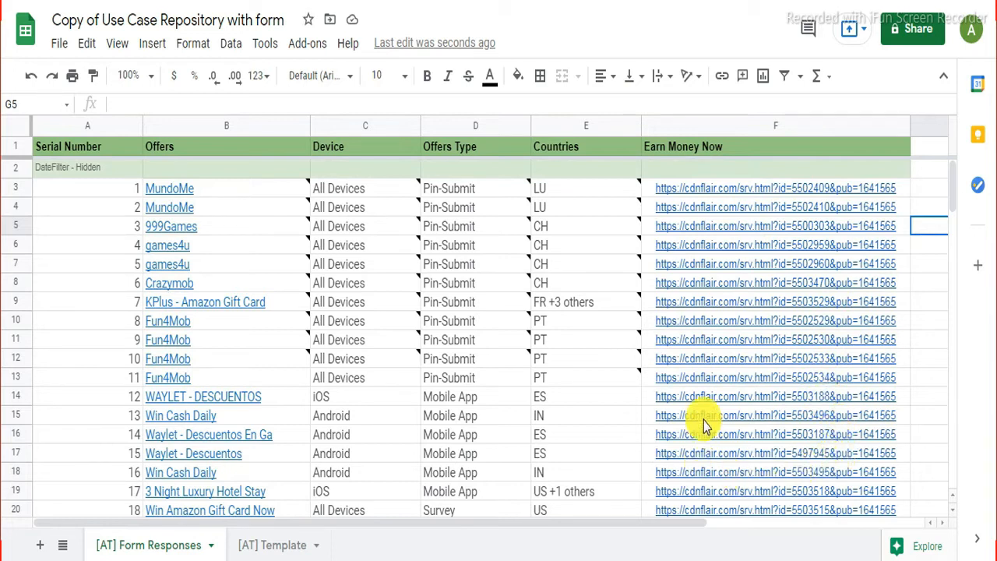
{"action": "mouse_move", "coordinate": [690, 319]}
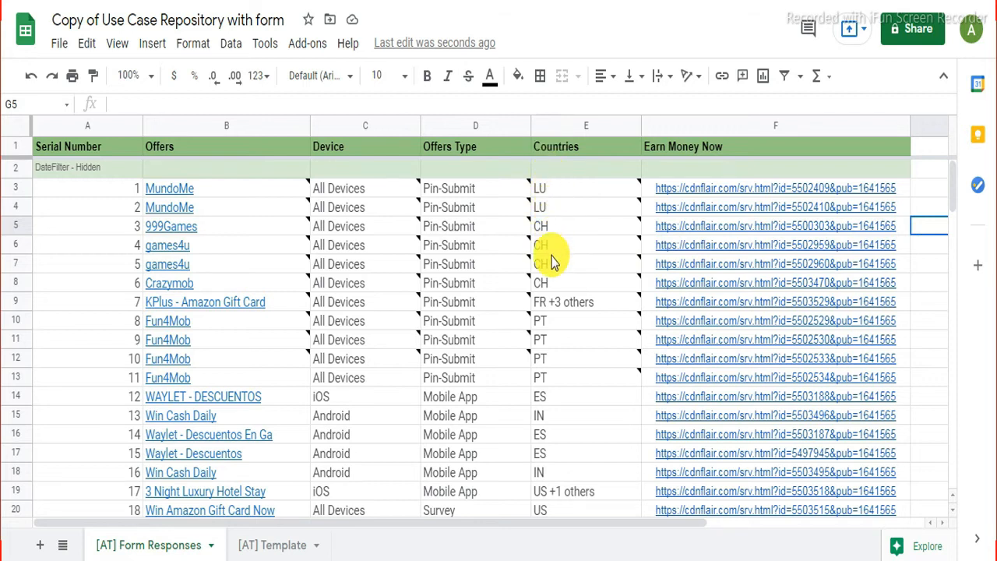
{"action": "scroll", "coordinate": [552, 286], "scroll_direction": "down", "scroll_amount": 2}
{"action": "scroll", "coordinate": [552, 287], "scroll_direction": "down", "scroll_amount": 8}
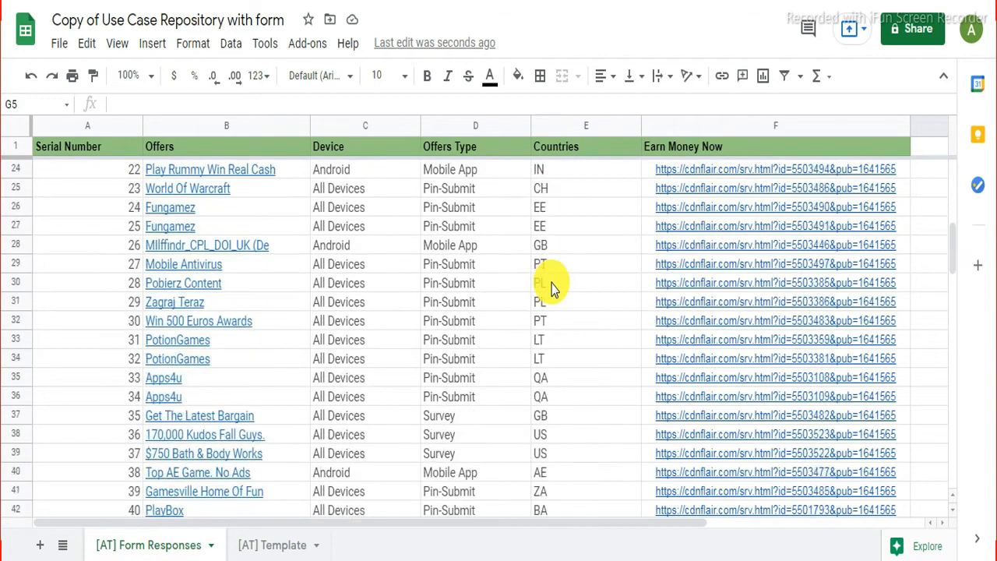
{"action": "scroll", "coordinate": [552, 288], "scroll_direction": "down", "scroll_amount": 10}
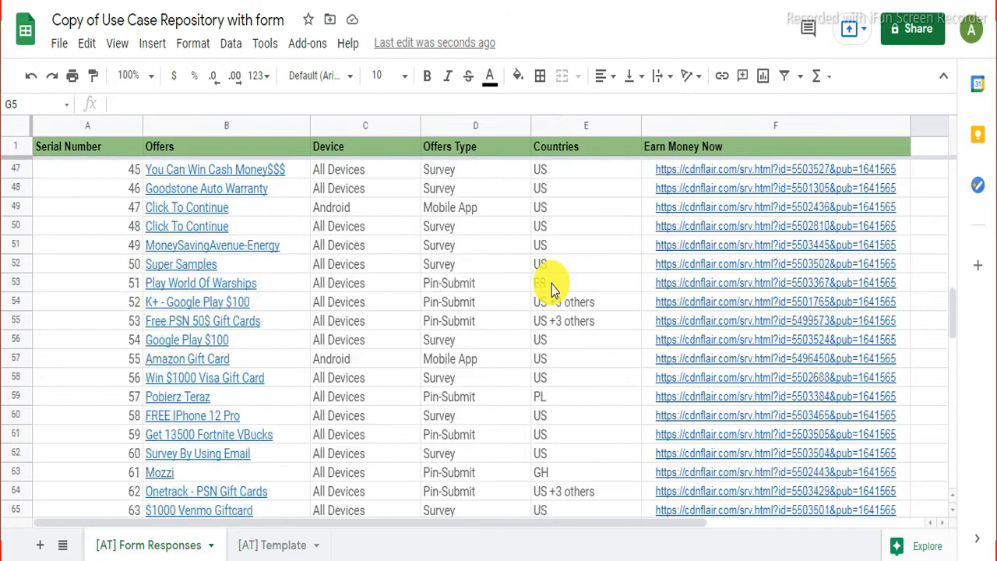
{"action": "scroll", "coordinate": [552, 288], "scroll_direction": "up", "scroll_amount": 19}
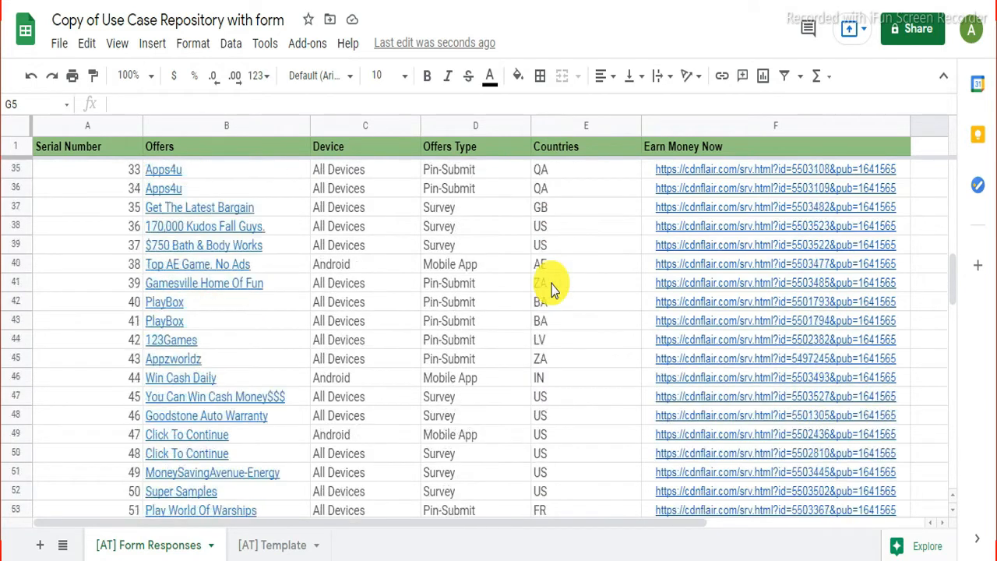
{"action": "scroll", "coordinate": [551, 288], "scroll_direction": "up", "scroll_amount": 1}
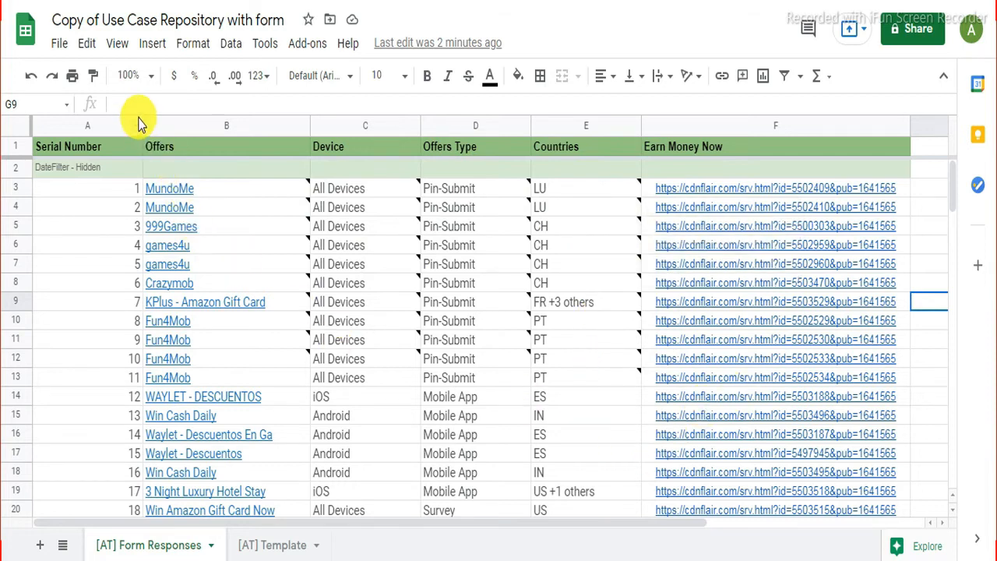
Step: Narrow the Serial Number column and empty cell A2 of its 'DateFilter - Hidden' label
{"action": "left_click_drag", "start_coordinate": [140, 120], "coordinate": [107, 120]}
{"action": "left_click", "coordinate": [76, 171]}
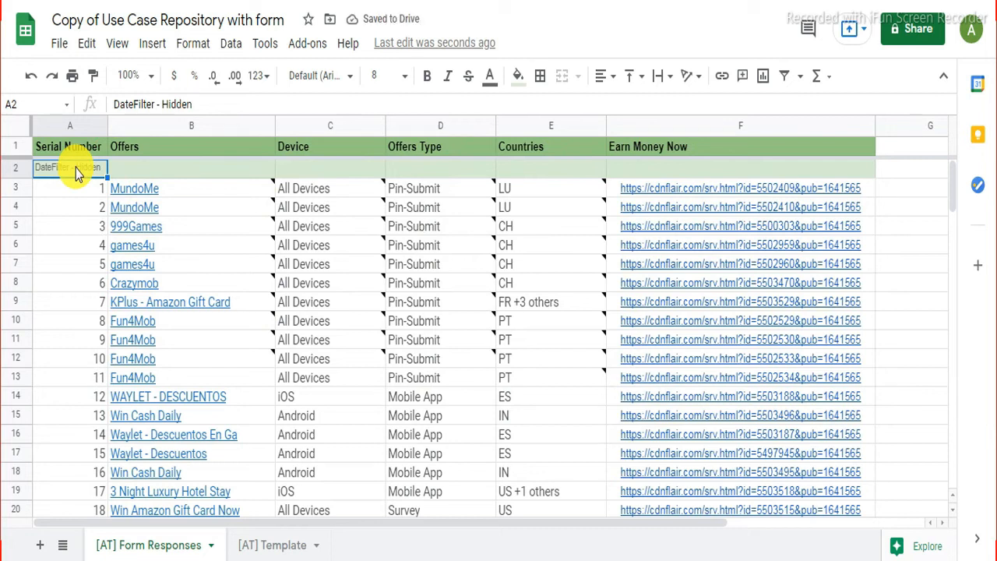
{"action": "key", "text": "Delete"}
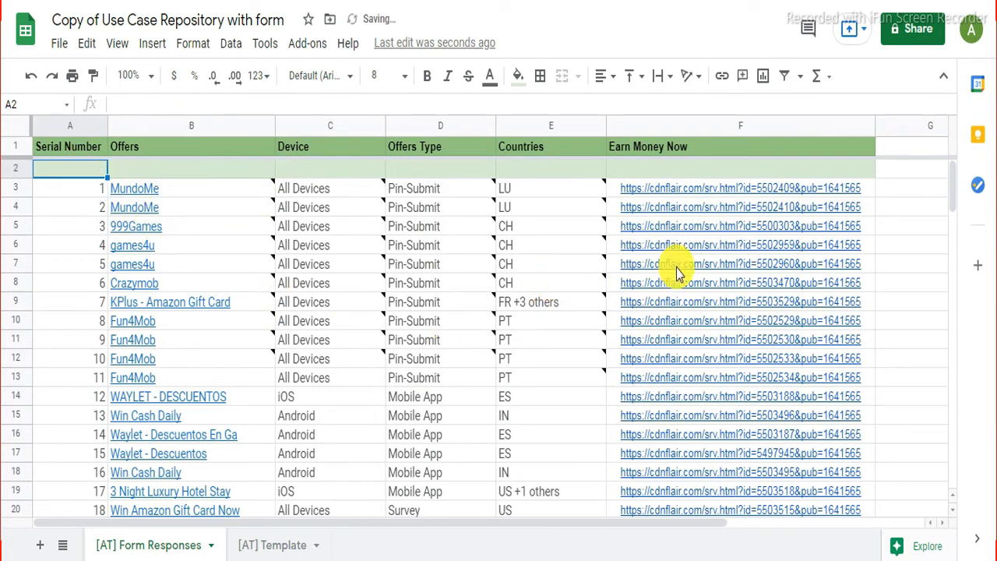
{"action": "mouse_move", "coordinate": [670, 261]}
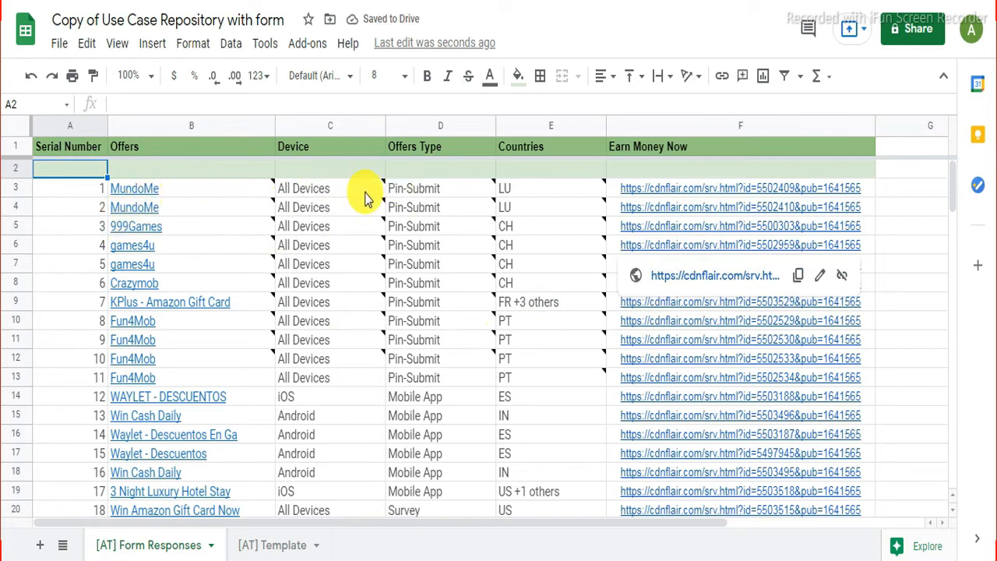
{"action": "mouse_move", "coordinate": [548, 216]}
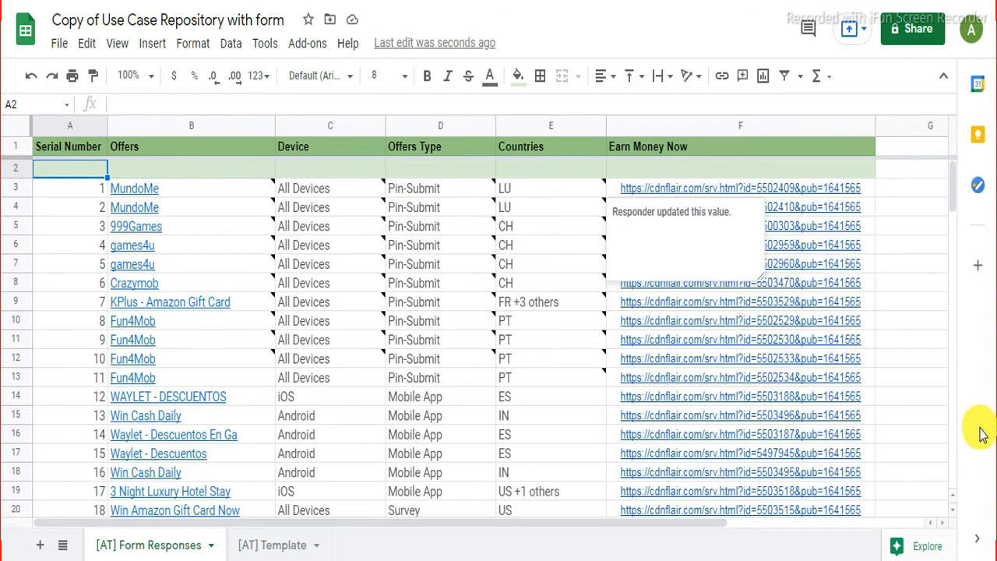
{"action": "left_click", "coordinate": [940, 397]}
{"action": "scroll", "coordinate": [940, 398], "scroll_direction": "down", "scroll_amount": 2}
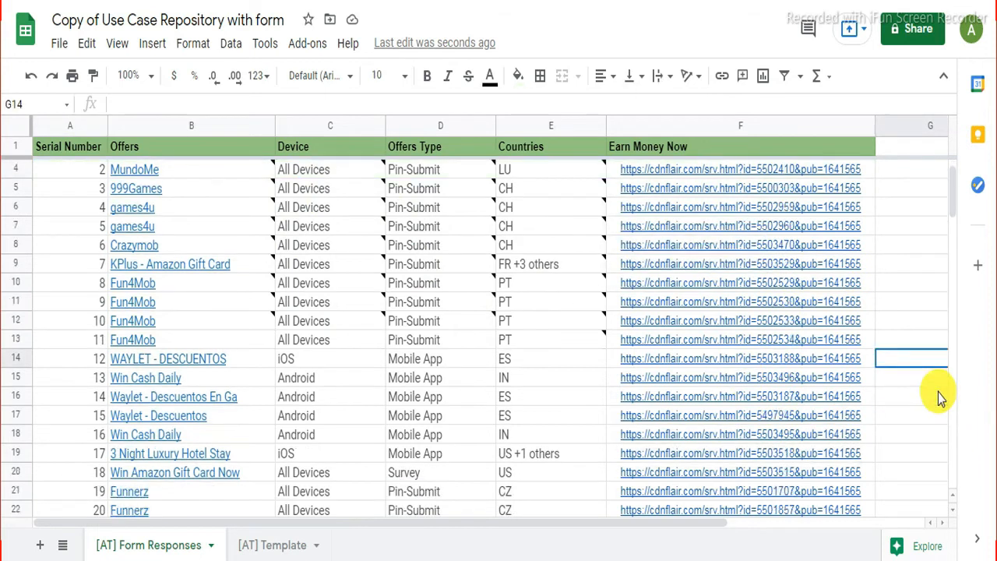
{"action": "scroll", "coordinate": [938, 396], "scroll_direction": "up", "scroll_amount": 2}
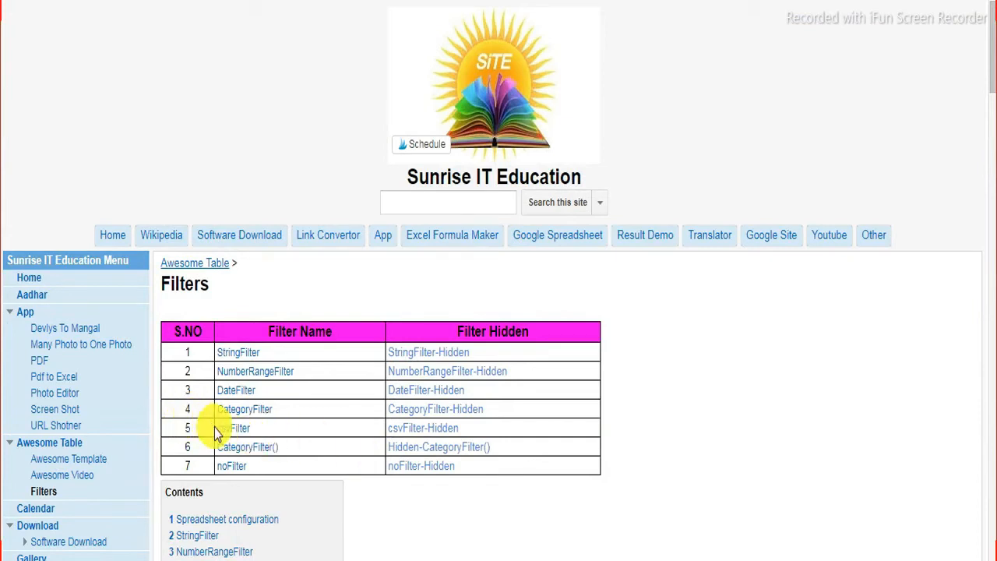
Step: Copy 'CategoryFilter-Hidden' from the website's Filters table and return to the offers spreadsheet
{"action": "left_click_drag", "start_coordinate": [387, 409], "coordinate": [483, 409]}
{"action": "right_click", "coordinate": [475, 412]}
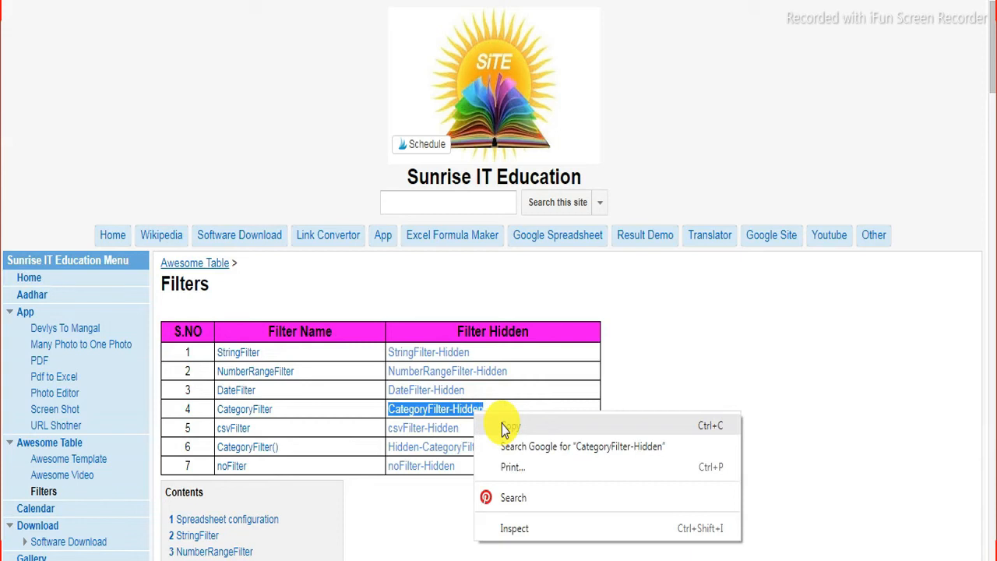
{"action": "left_click", "coordinate": [502, 425]}
{"action": "key", "text": "ctrl+Tab"}
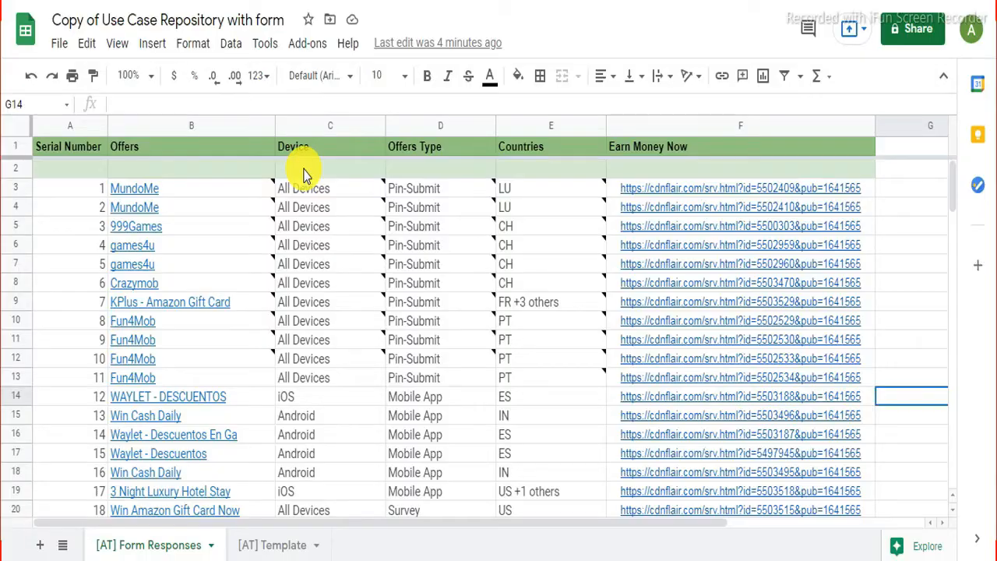
Step: Paste 'CategoryFilter-Hidden' into cell C2 beneath the Device heading
{"action": "left_click", "coordinate": [303, 170]}
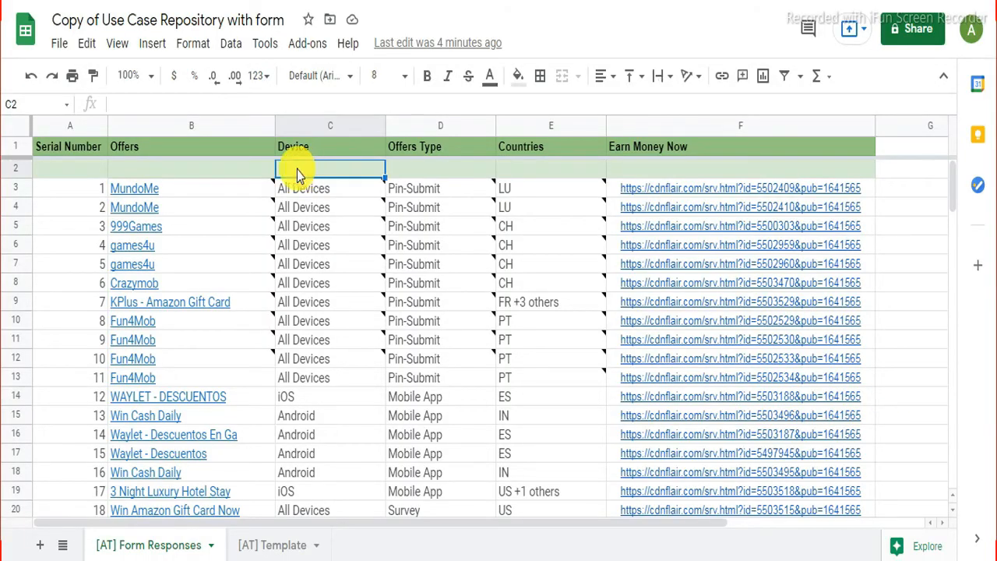
{"action": "right_click", "coordinate": [296, 170]}
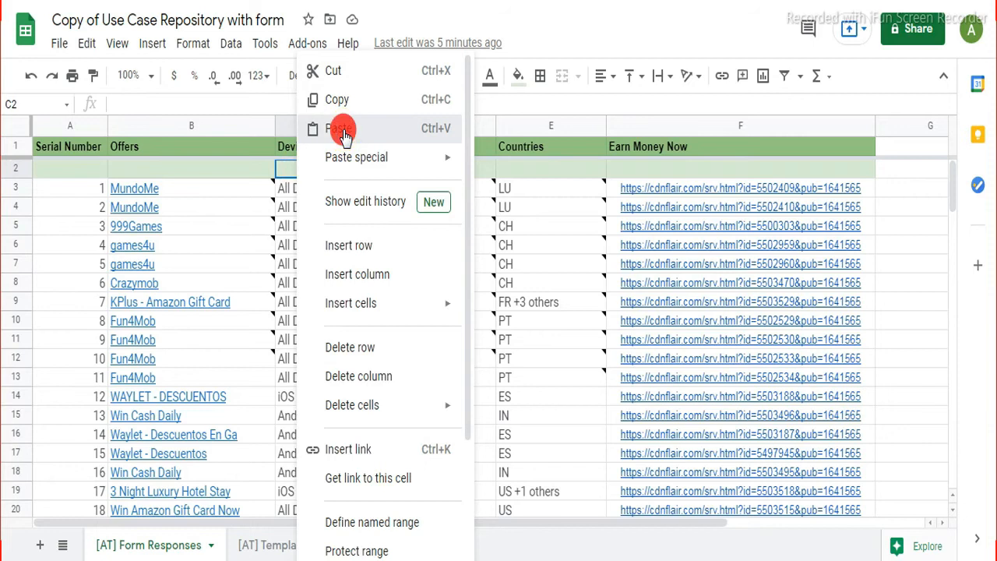
{"action": "left_click", "coordinate": [344, 133]}
{"action": "scroll", "coordinate": [296, 386], "scroll_direction": "down", "scroll_amount": 2}
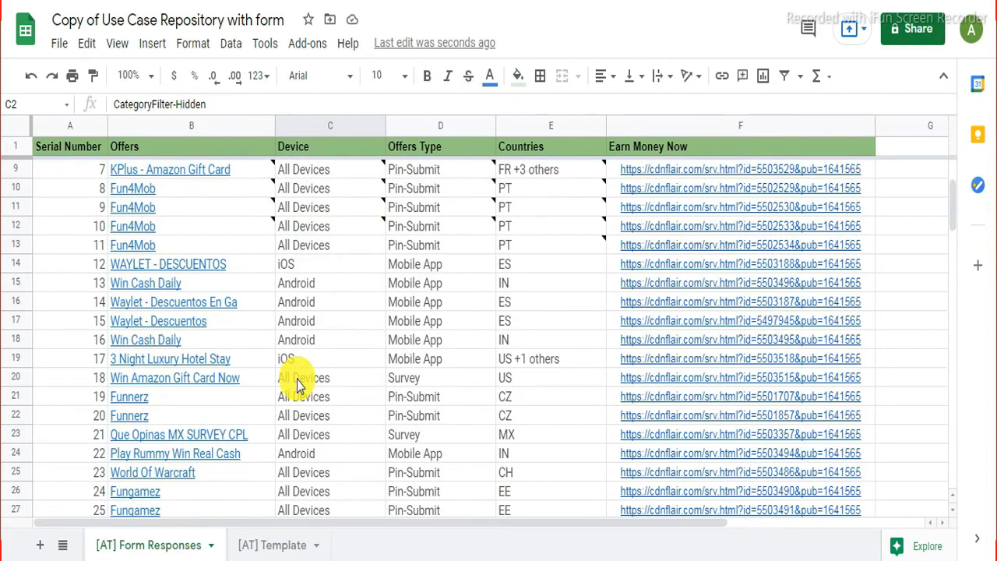
{"action": "scroll", "coordinate": [297, 380], "scroll_direction": "down", "scroll_amount": 2}
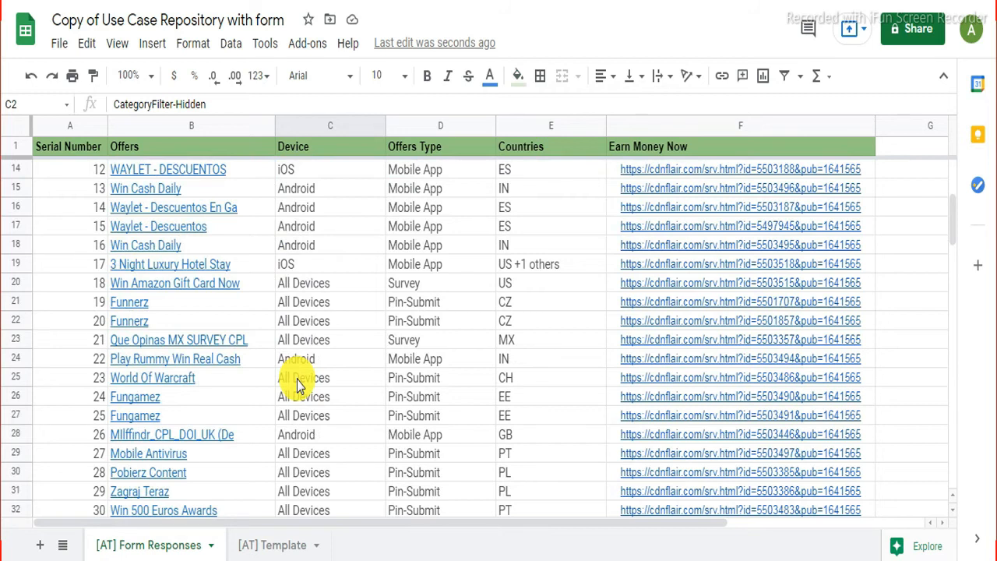
{"action": "scroll", "coordinate": [297, 385], "scroll_direction": "down", "scroll_amount": 1}
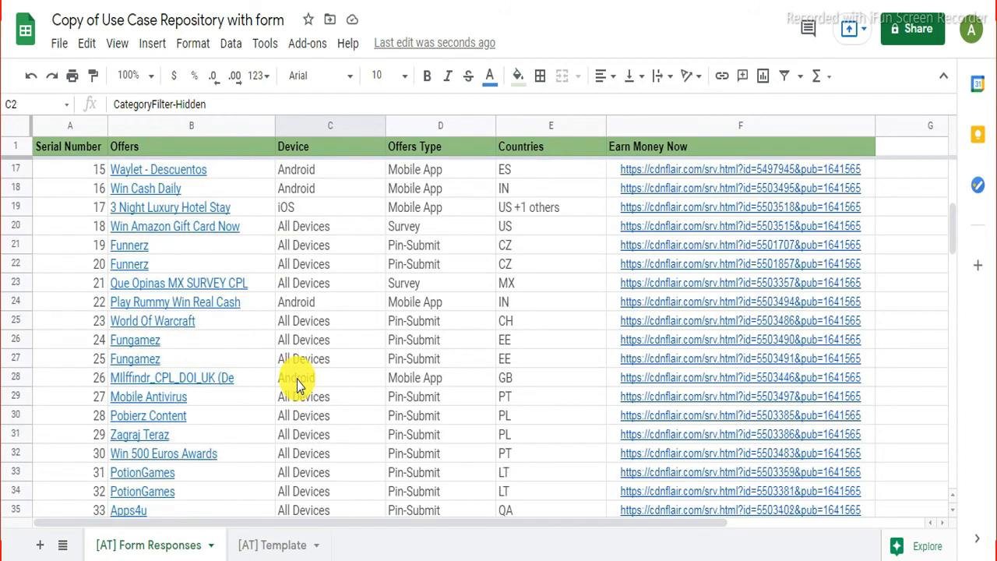
{"action": "scroll", "coordinate": [297, 384], "scroll_direction": "down", "scroll_amount": 3}
{"action": "scroll", "coordinate": [297, 384], "scroll_direction": "down", "scroll_amount": 1}
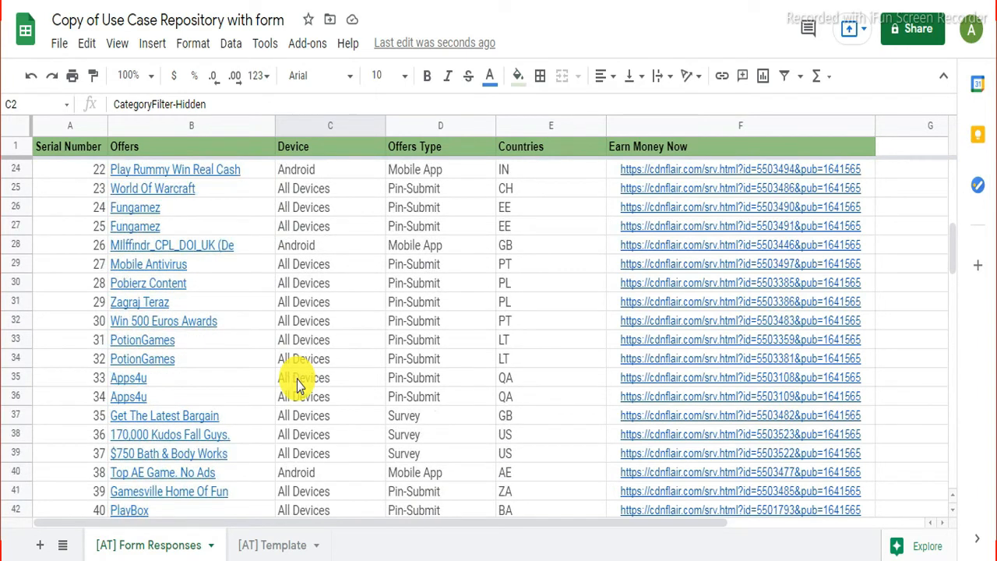
{"action": "scroll", "coordinate": [297, 384], "scroll_direction": "up", "scroll_amount": 5}
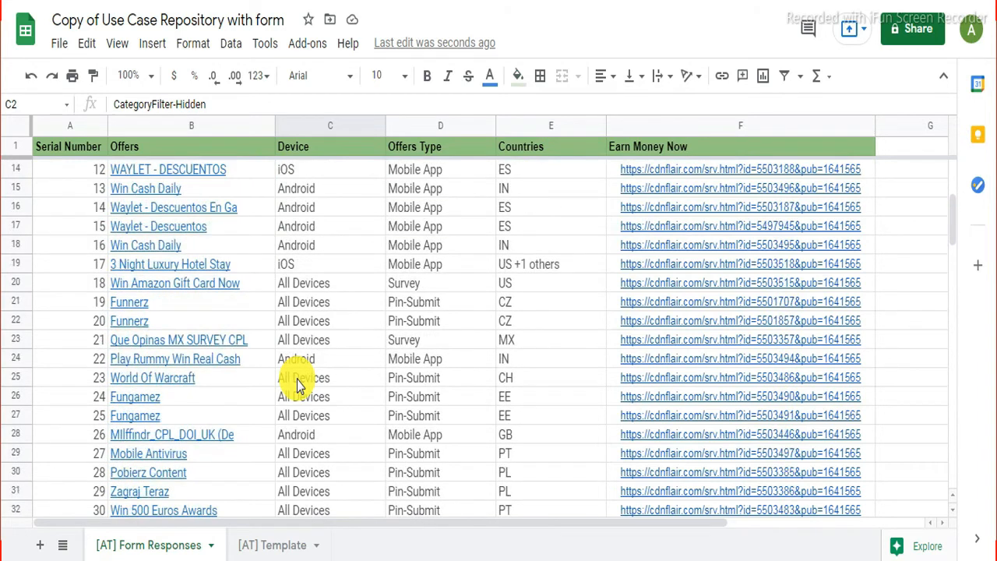
{"action": "scroll", "coordinate": [297, 384], "scroll_direction": "up", "scroll_amount": 6}
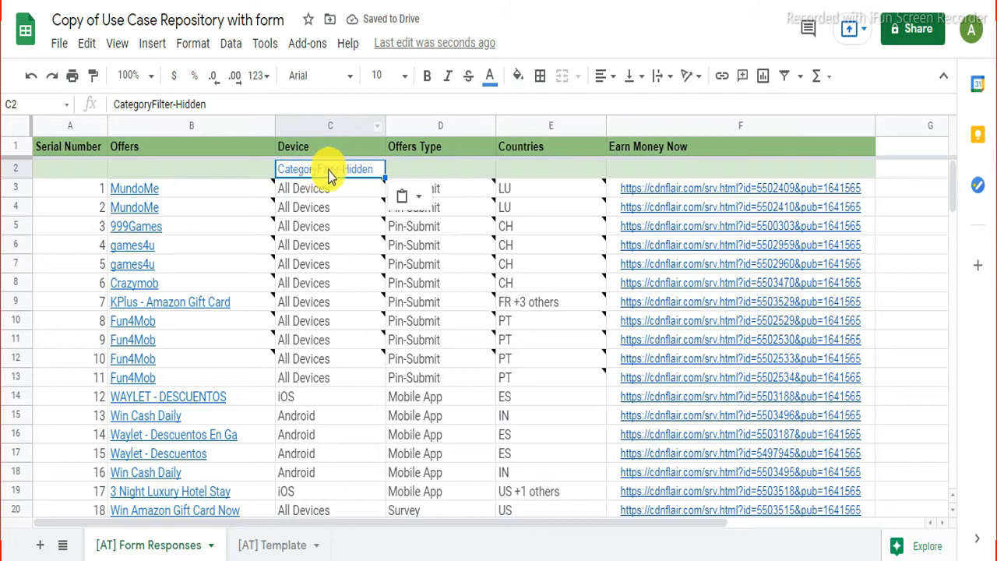
Step: Fill C2 light green and set D2 to 'CategoryFilter' by pasting and removing '-Hidden'
{"action": "left_click", "coordinate": [519, 81]}
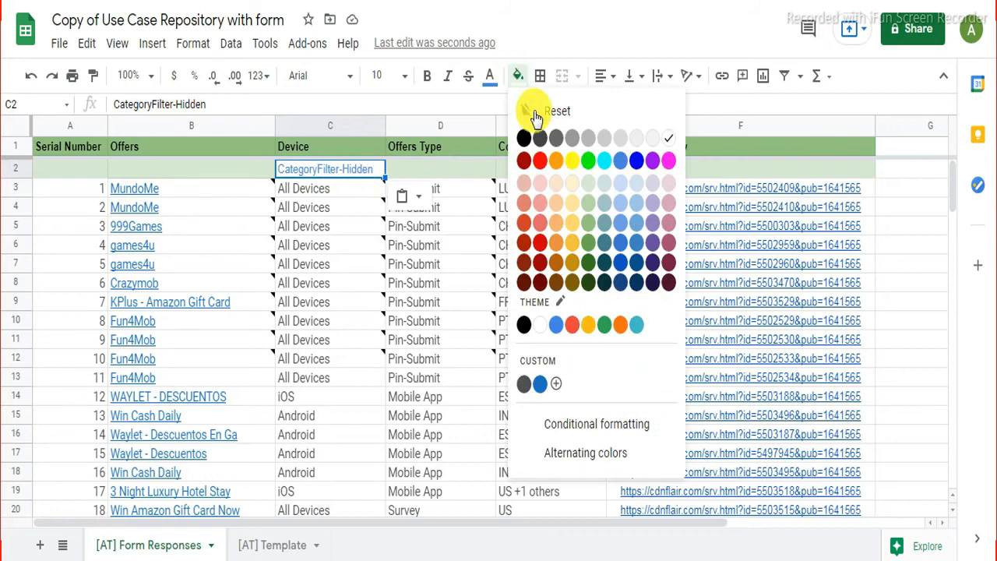
{"action": "left_click", "coordinate": [586, 184]}
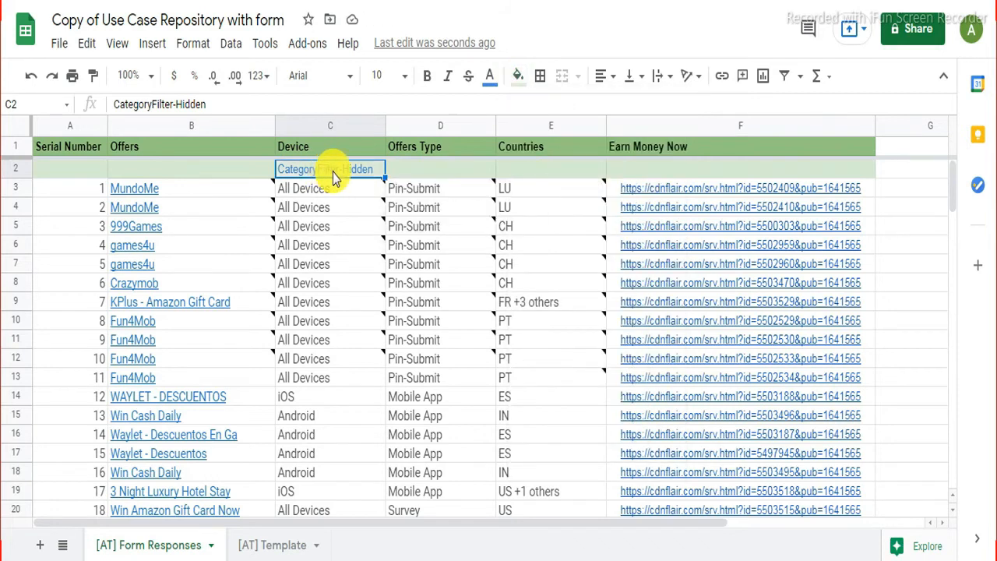
{"action": "left_click", "coordinate": [460, 177]}
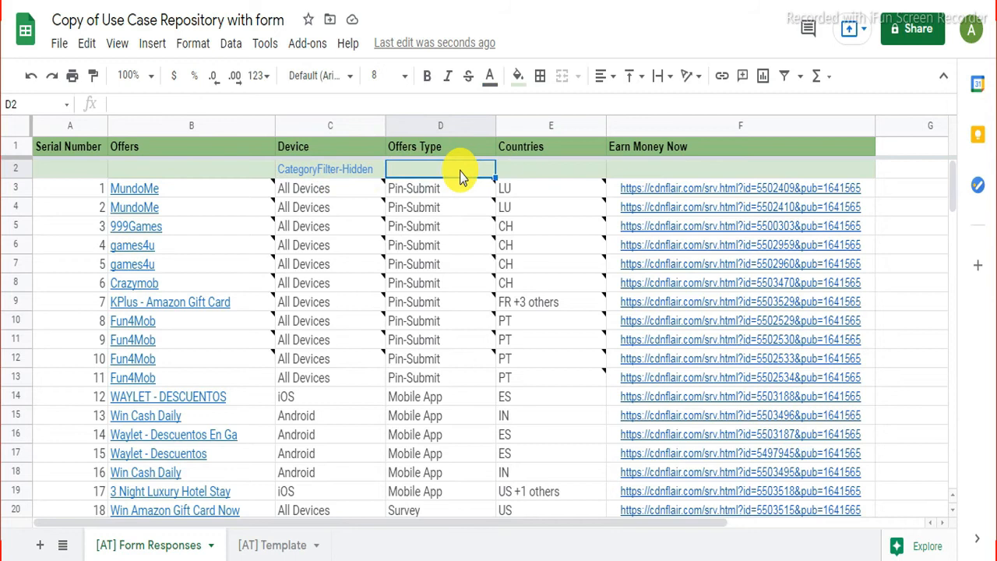
{"action": "right_click", "coordinate": [460, 178]}
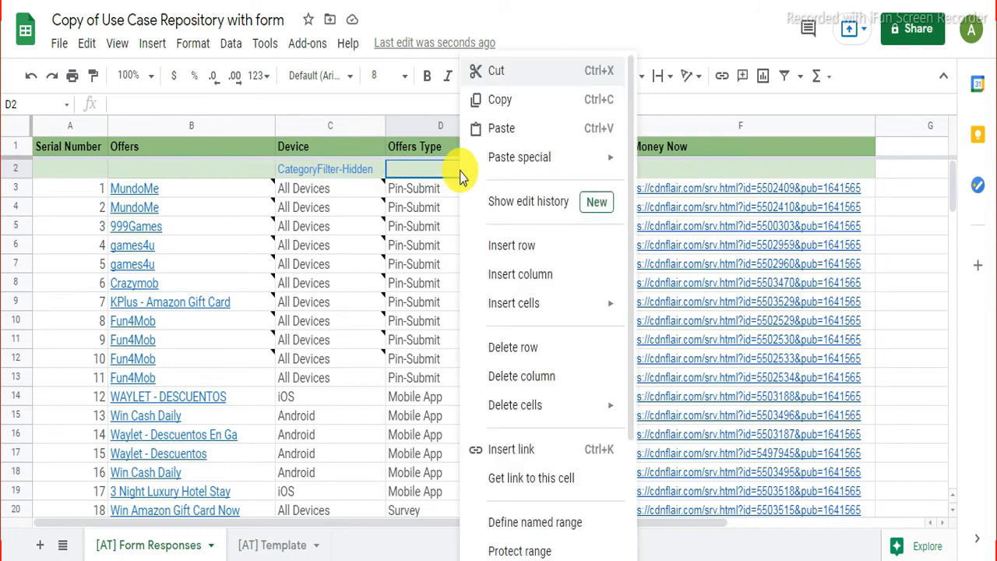
{"action": "left_click", "coordinate": [505, 129]}
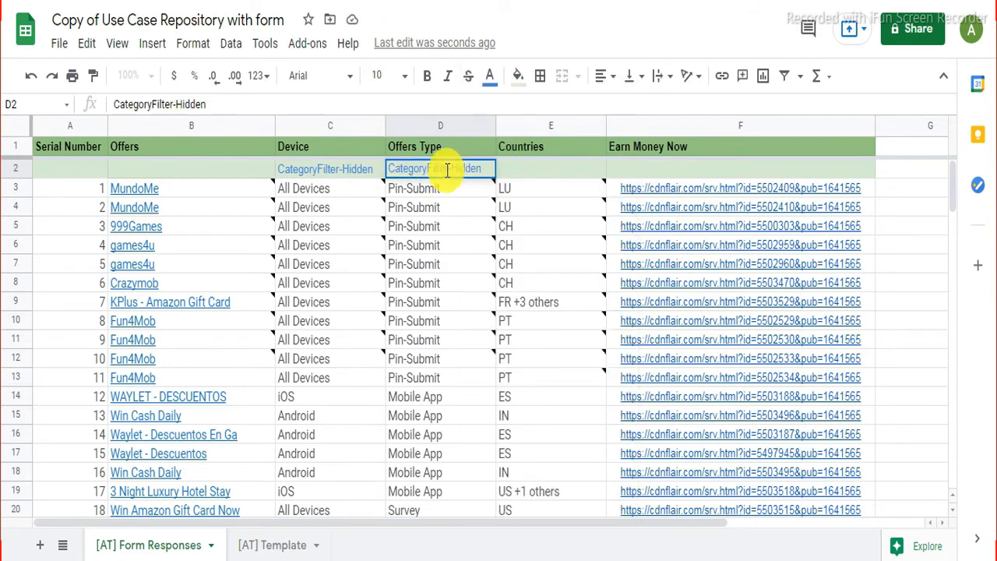
{"action": "left_click_drag", "start_coordinate": [448, 170], "coordinate": [476, 169]}
{"action": "left_click", "coordinate": [461, 169]}
{"action": "left_click_drag", "start_coordinate": [449, 168], "coordinate": [481, 166]}
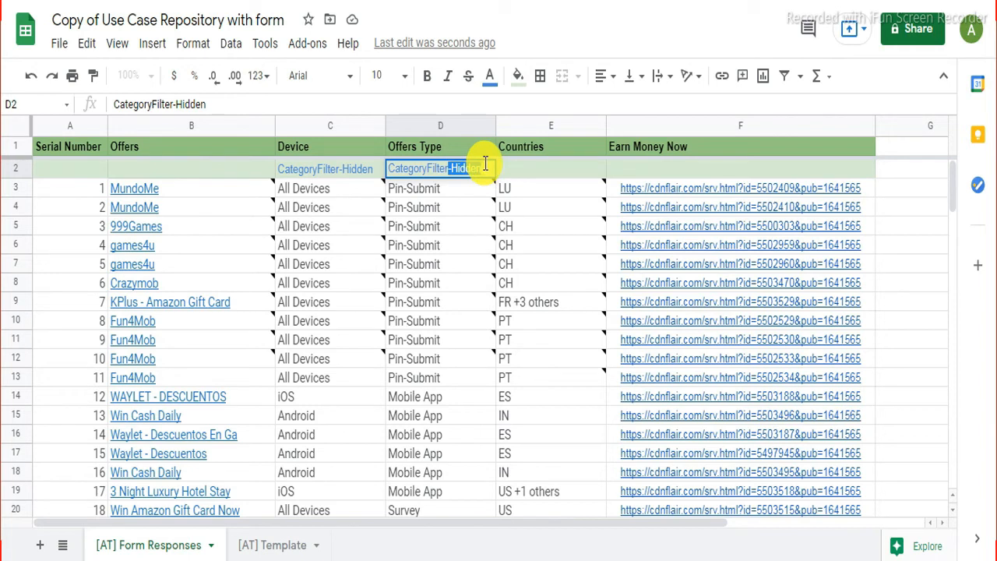
{"action": "key", "text": "BackSpace"}
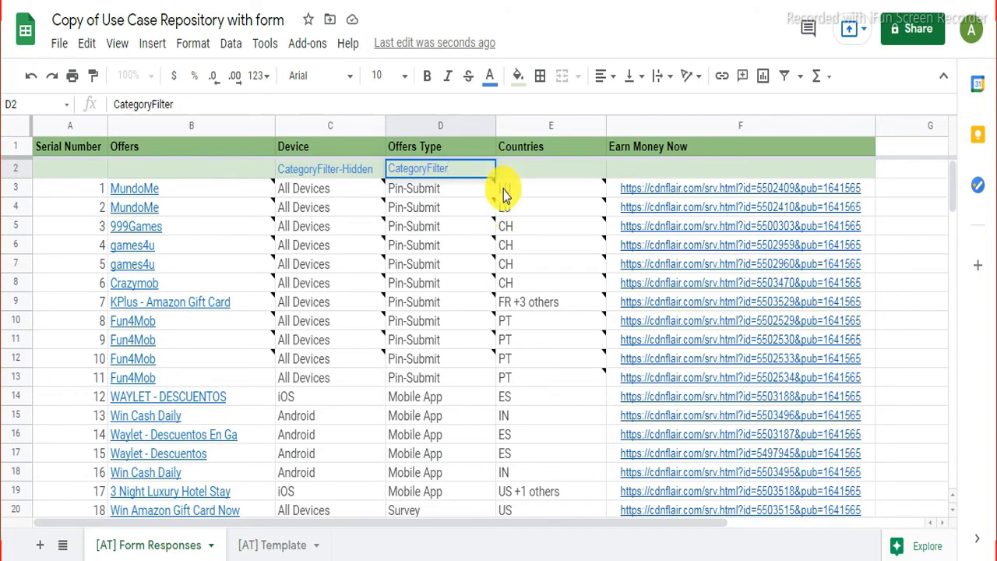
Step: Paste 'CategoryFilter-Hidden' into E2 and fill it light green
{"action": "left_click", "coordinate": [526, 172]}
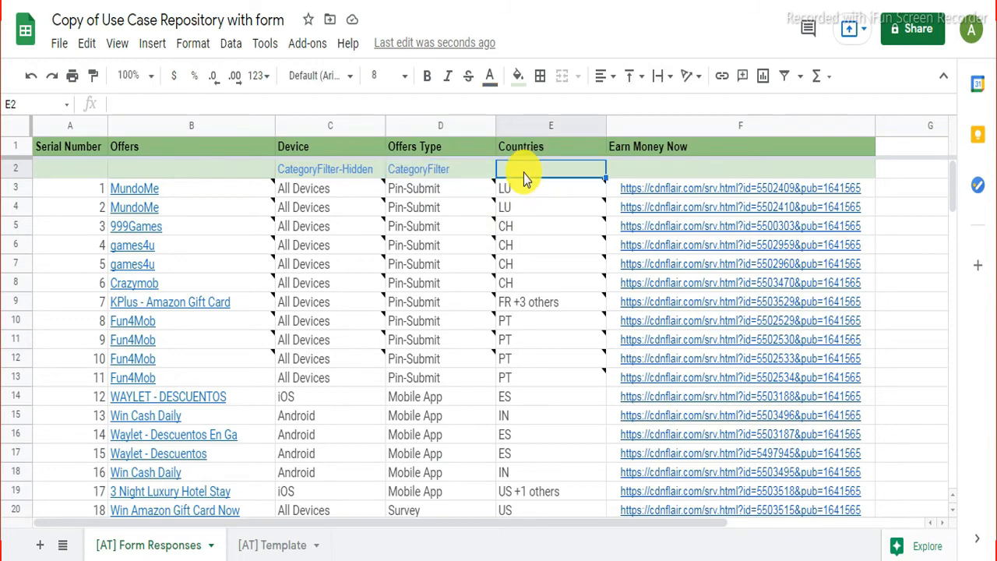
{"action": "right_click", "coordinate": [524, 174]}
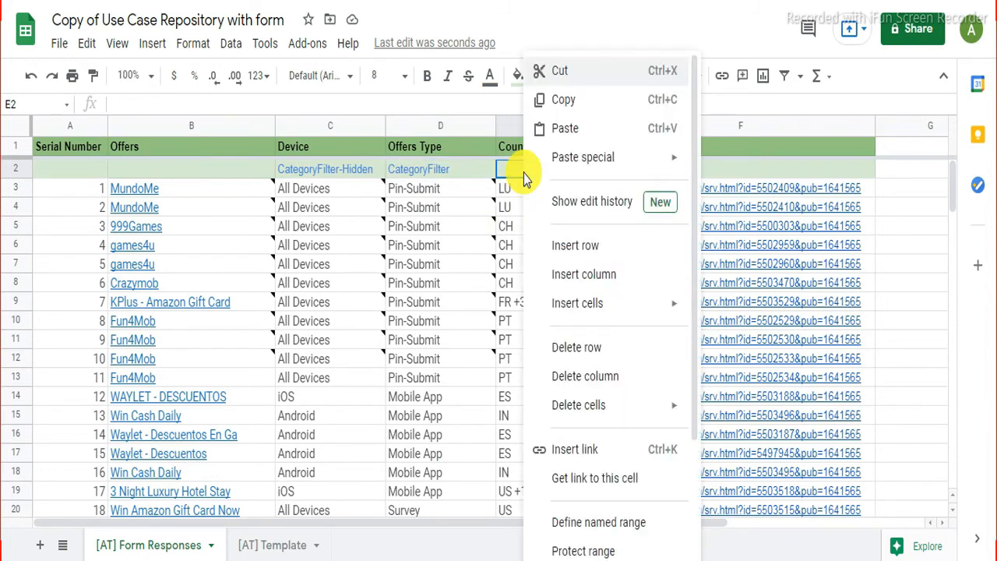
{"action": "left_click", "coordinate": [564, 131]}
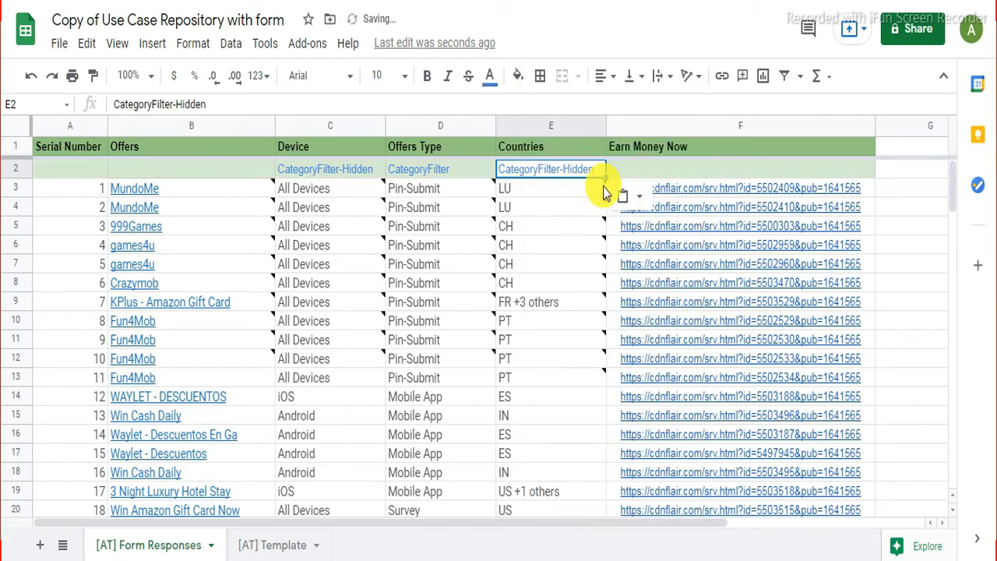
{"action": "left_click", "coordinate": [518, 76]}
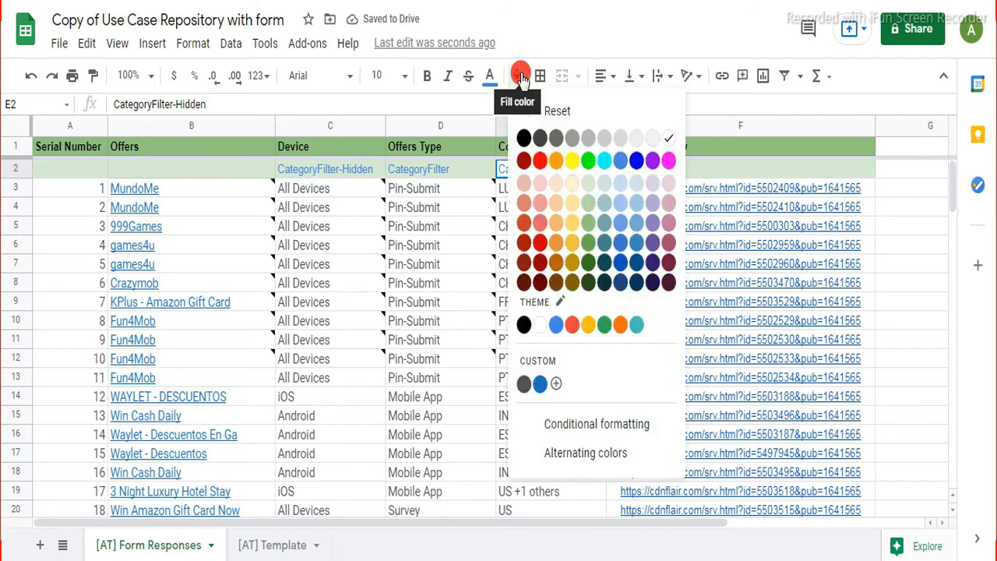
{"action": "left_click", "coordinate": [588, 185]}
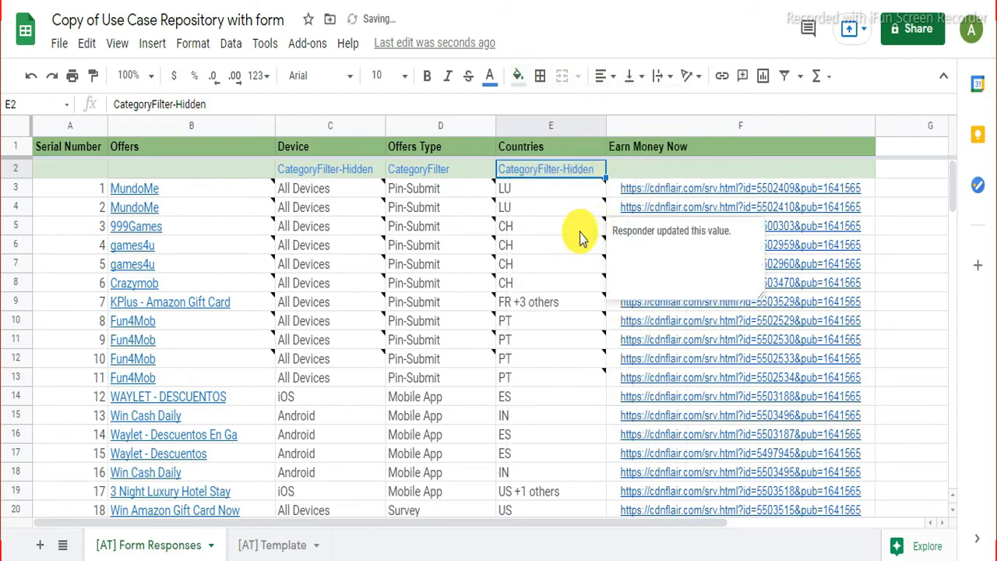
{"action": "left_click", "coordinate": [896, 295]}
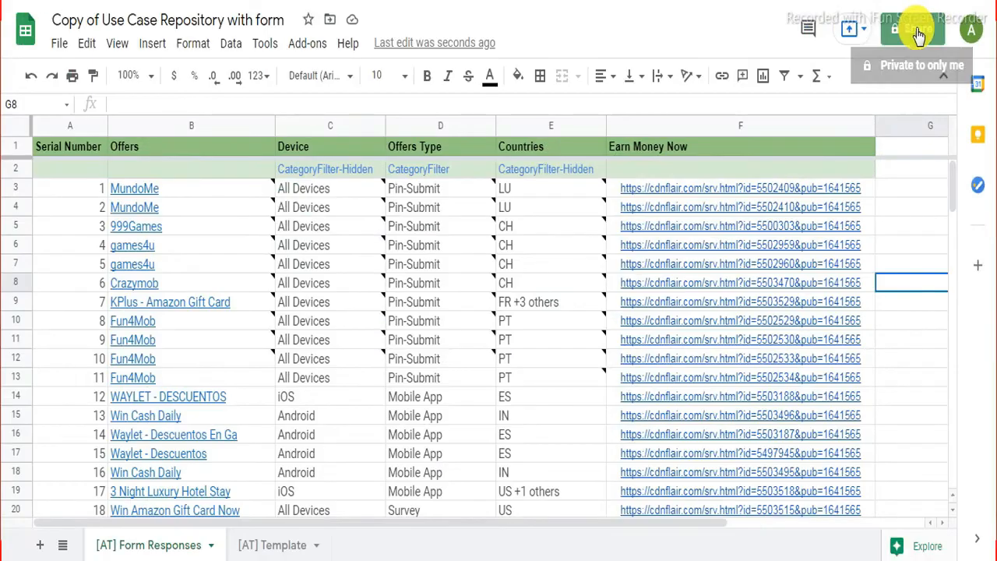
Step: Share the spreadsheet so anyone with the link has Editor access
{"action": "left_click", "coordinate": [859, 53]}
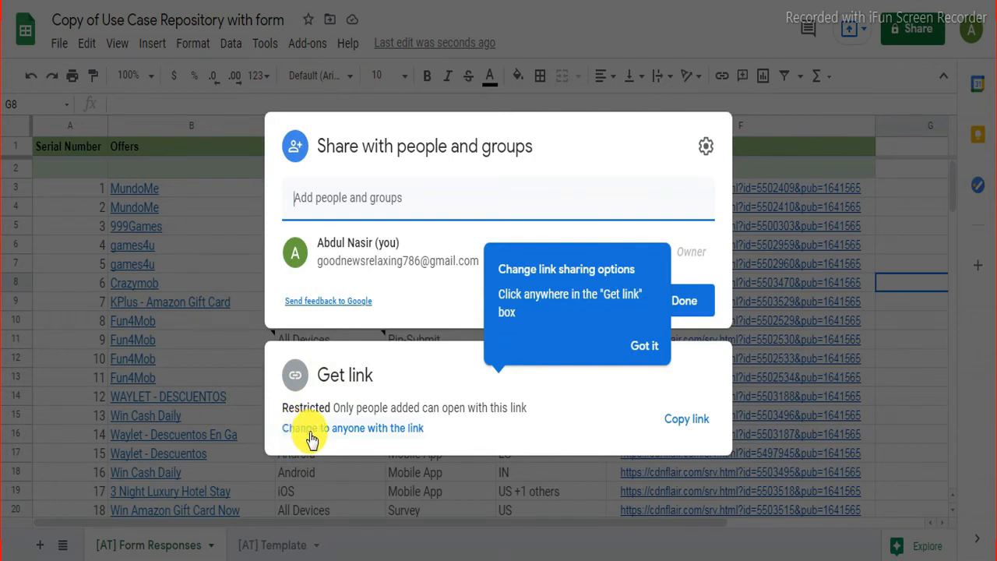
{"action": "left_click", "coordinate": [398, 436]}
{"action": "left_click", "coordinate": [399, 435]}
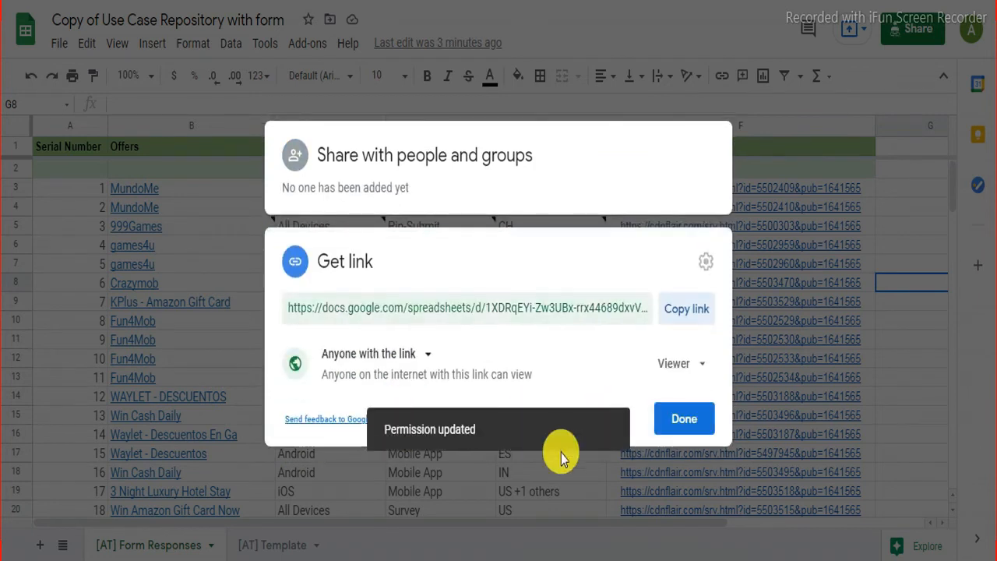
{"action": "left_click", "coordinate": [698, 367]}
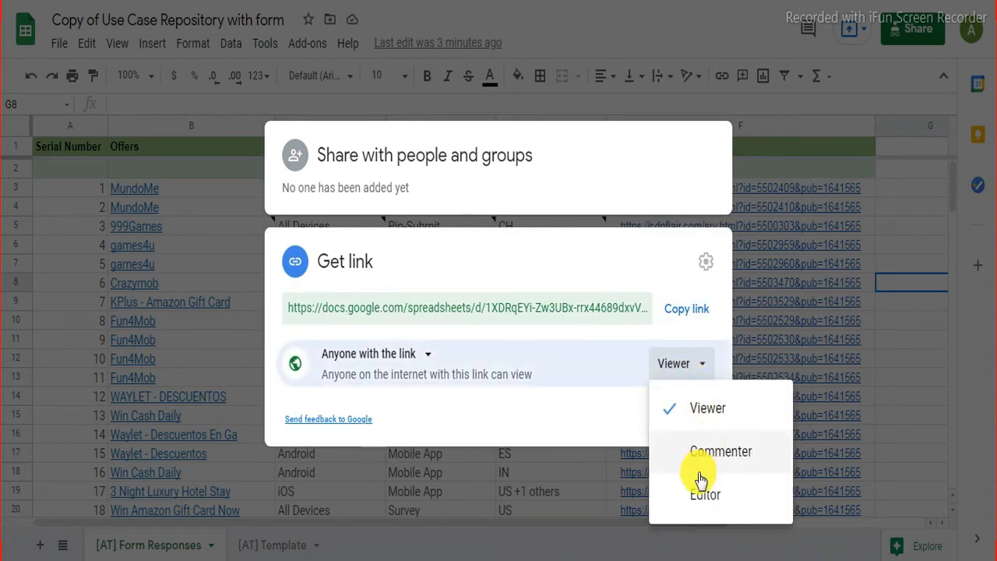
{"action": "left_click", "coordinate": [704, 498]}
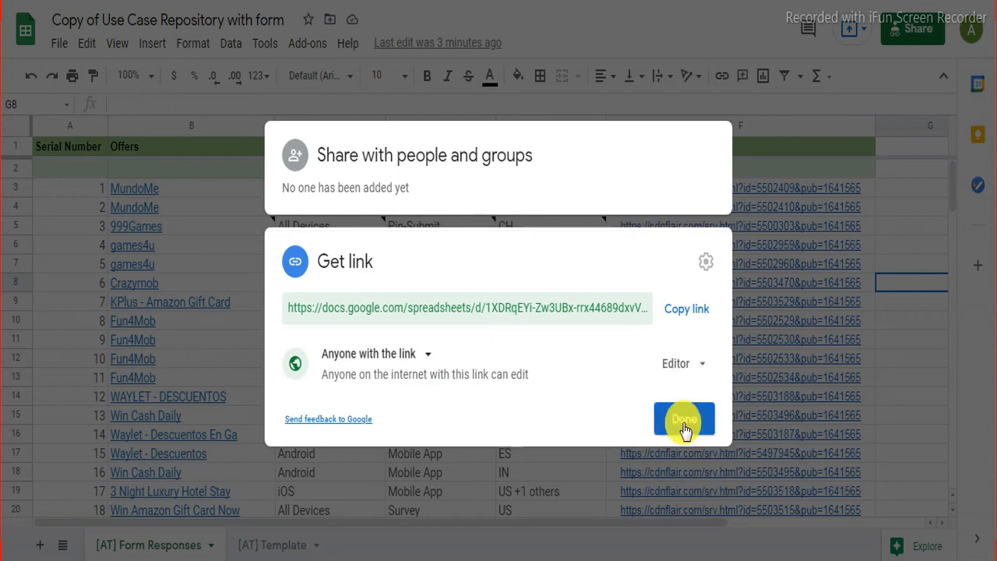
{"action": "left_click", "coordinate": [682, 425]}
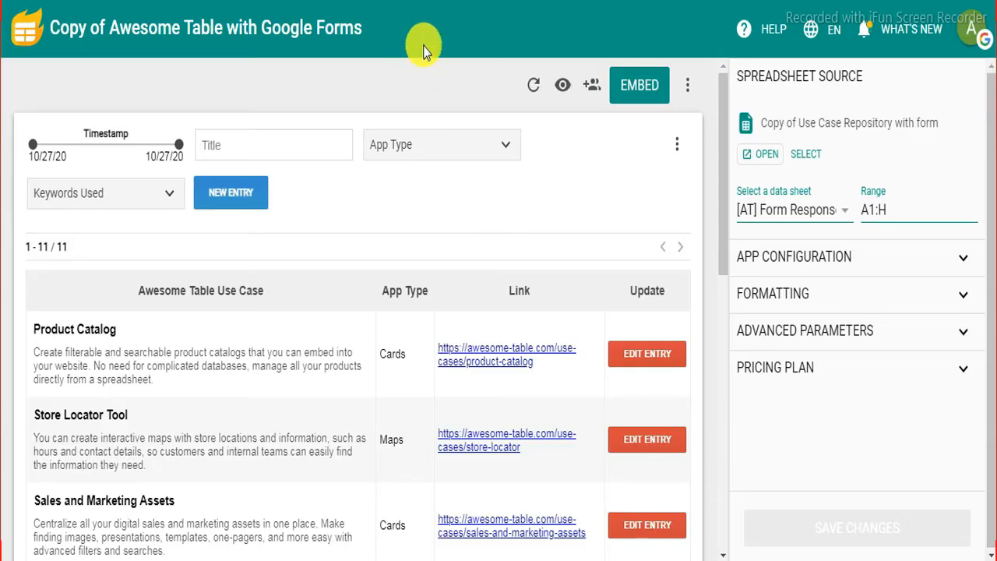
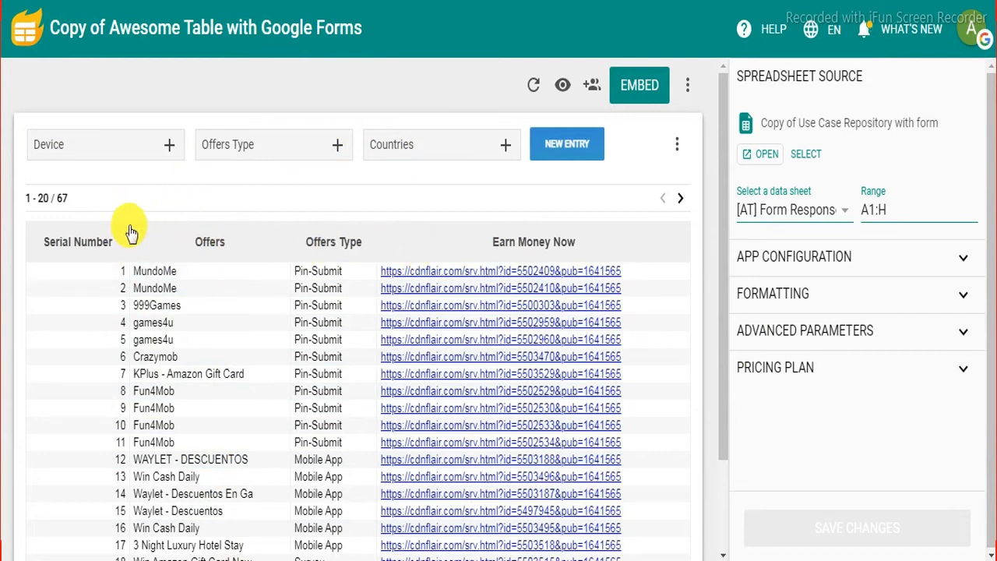
Step: Check the Device, Countries and Offers Type filter lists without choosing any option
{"action": "scroll", "coordinate": [227, 308], "scroll_direction": "down", "scroll_amount": 2}
{"action": "scroll", "coordinate": [225, 312], "scroll_direction": "up", "scroll_amount": 2}
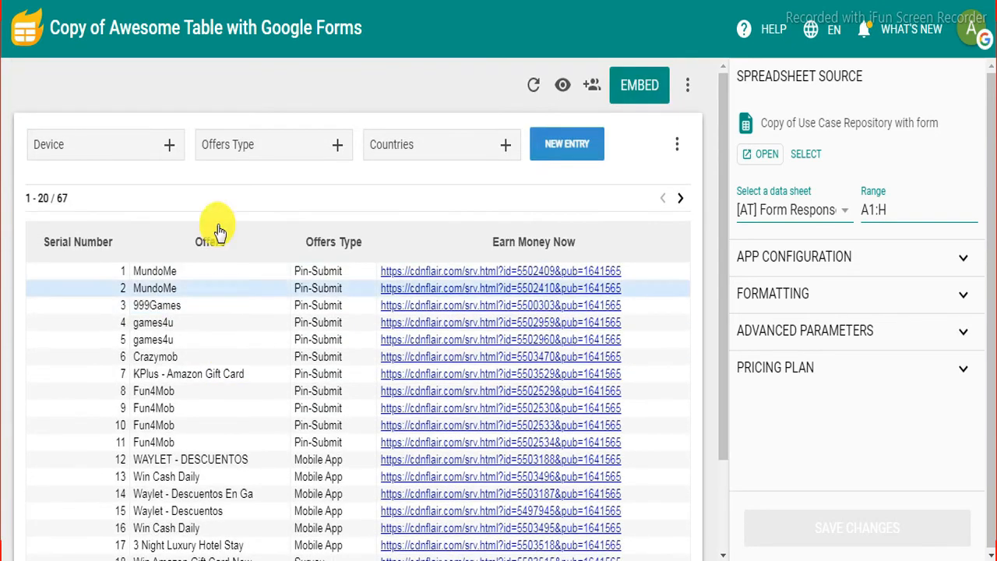
{"action": "left_click", "coordinate": [167, 148]}
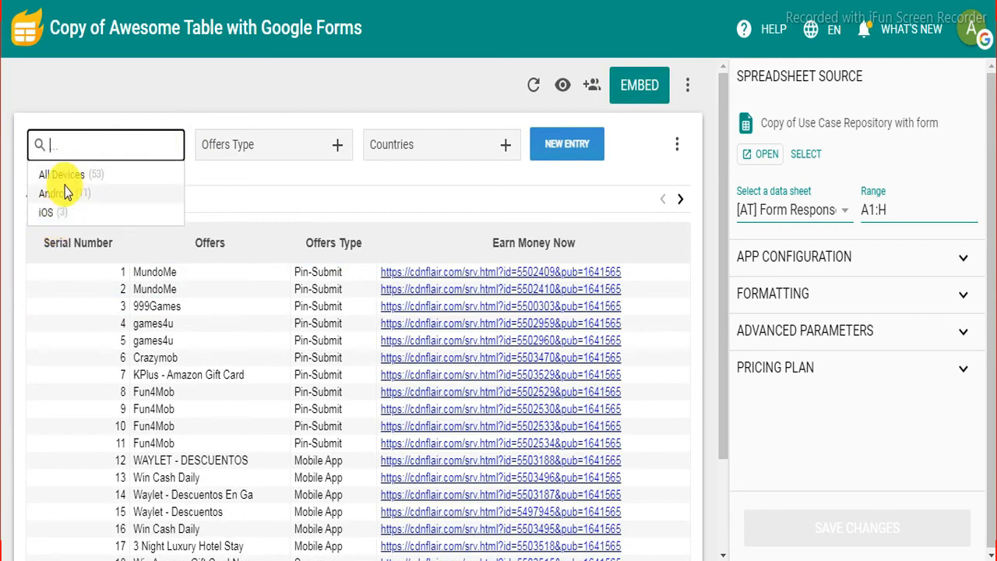
{"action": "left_click", "coordinate": [277, 178]}
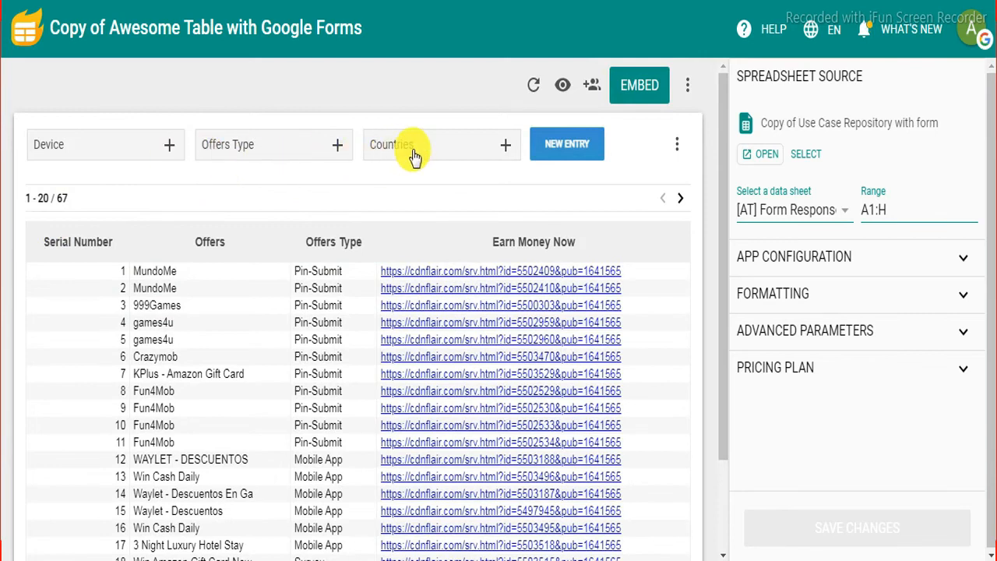
{"action": "left_click", "coordinate": [497, 146]}
{"action": "left_click_drag", "start_coordinate": [516, 204], "coordinate": [527, 187]}
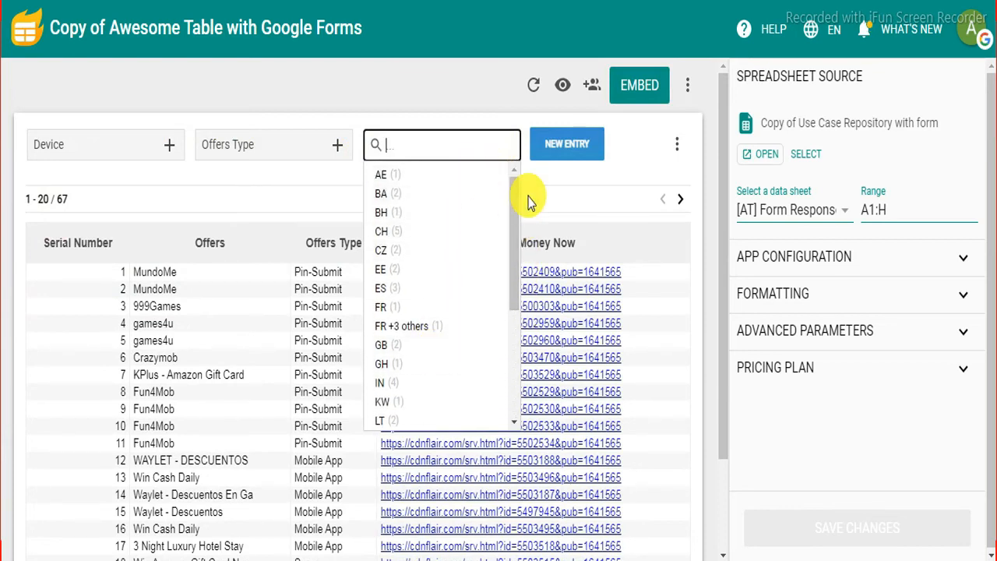
{"action": "left_click", "coordinate": [545, 191]}
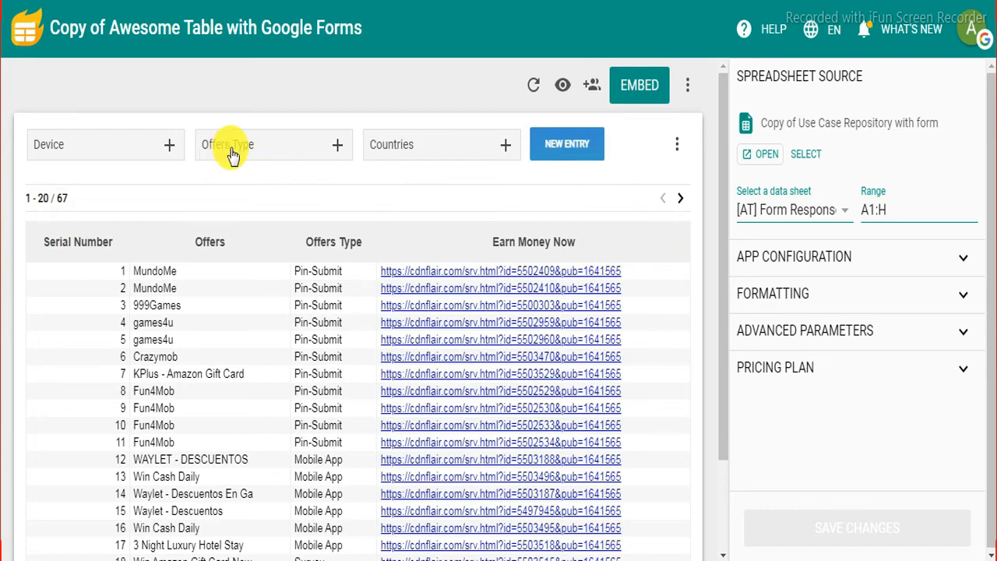
{"action": "left_click", "coordinate": [336, 143]}
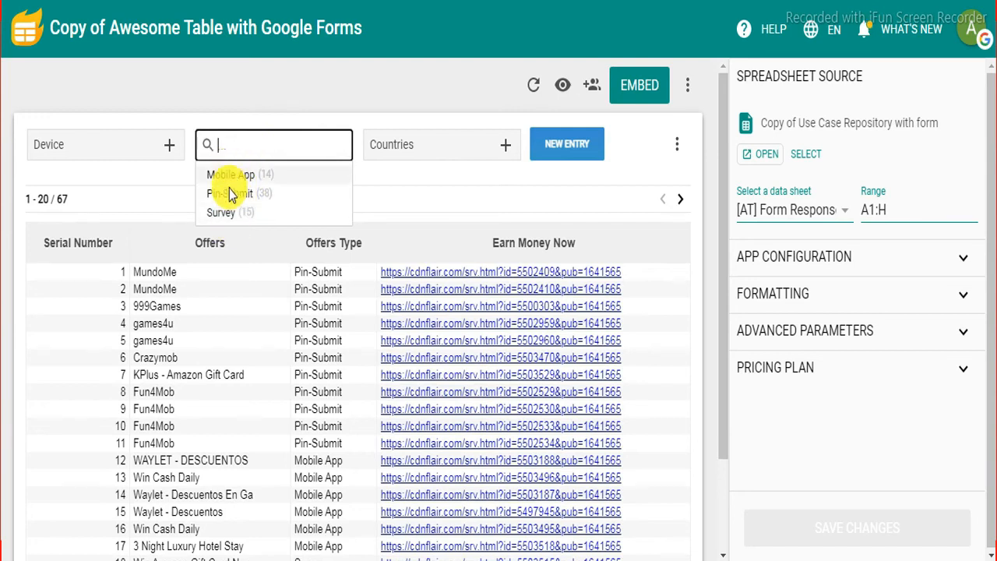
{"action": "left_click", "coordinate": [377, 183]}
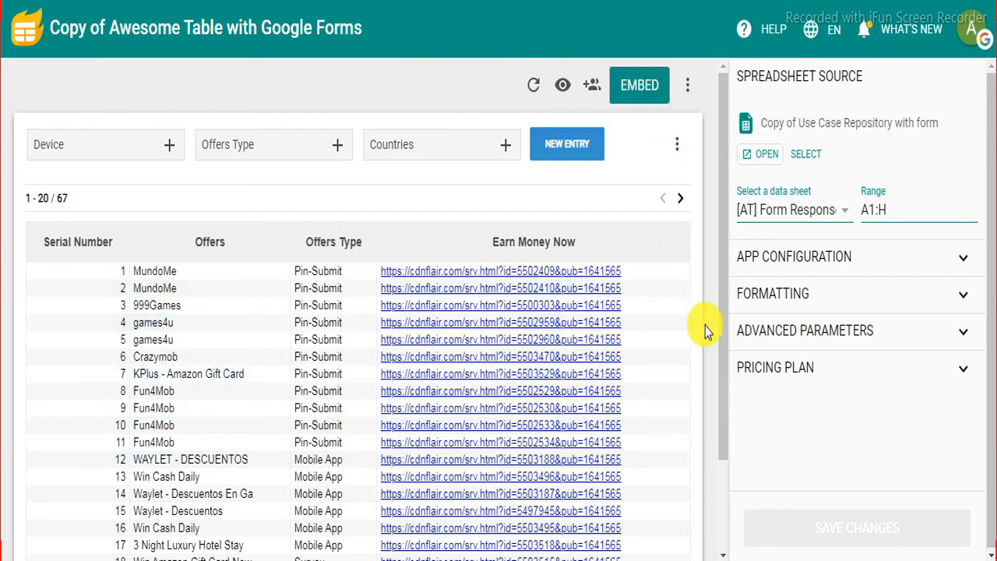
{"action": "scroll", "coordinate": [705, 331], "scroll_direction": "down", "scroll_amount": 2}
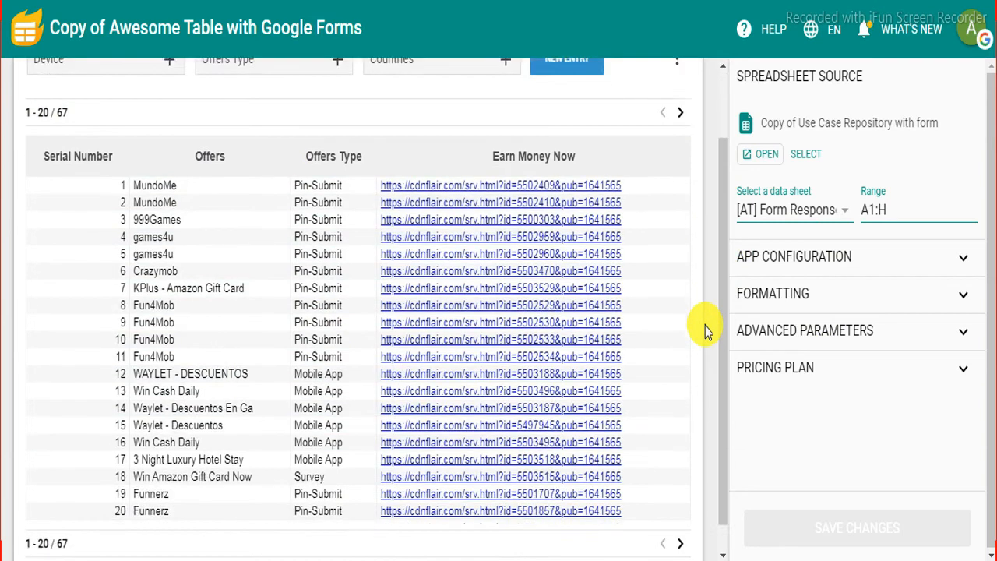
{"action": "scroll", "coordinate": [705, 331], "scroll_direction": "up", "scroll_amount": 2}
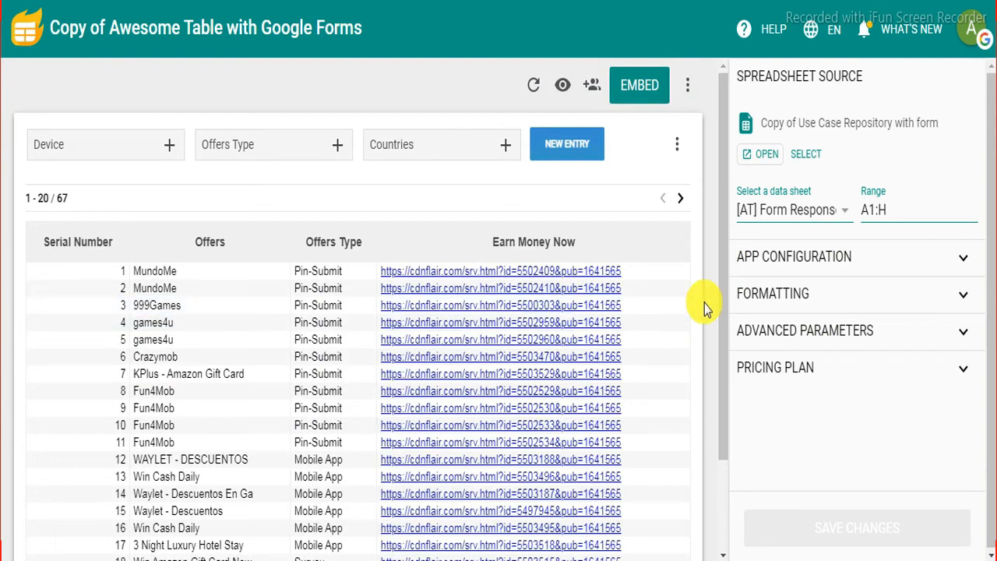
{"action": "scroll", "coordinate": [704, 303], "scroll_direction": "down", "scroll_amount": 1}
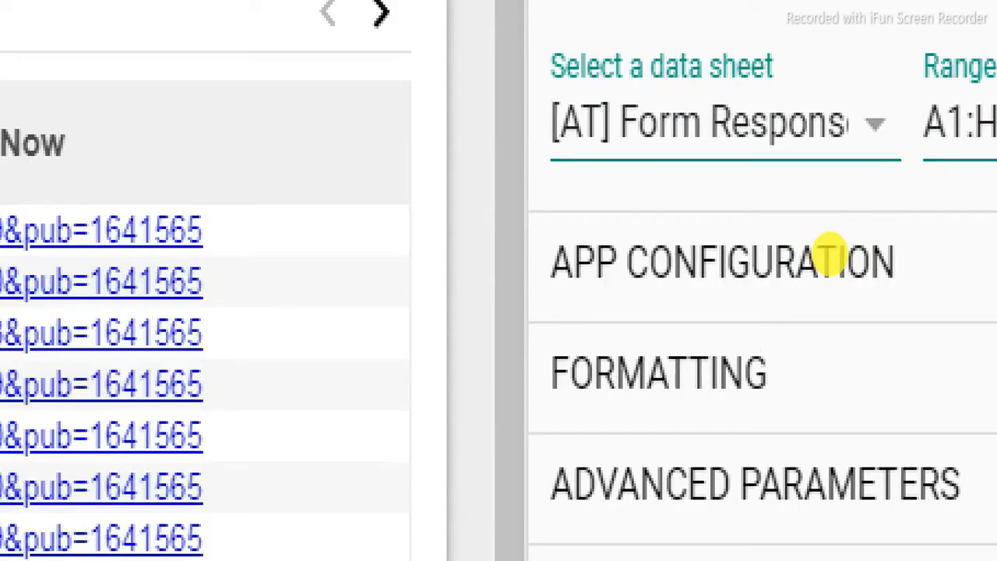
Step: In App Configuration, change Number of items per page from 20 to 50
{"action": "left_click", "coordinate": [830, 257]}
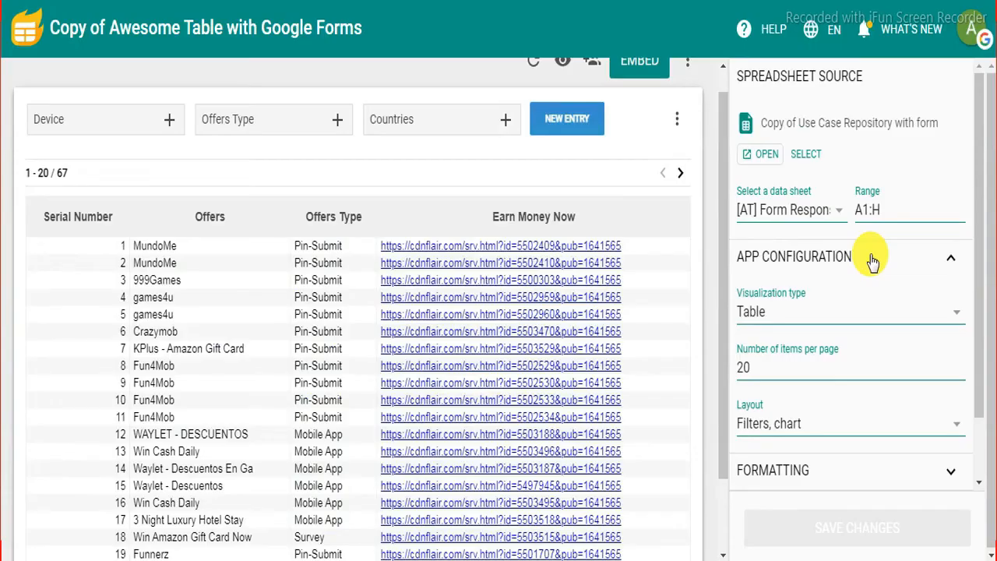
{"action": "scroll", "coordinate": [754, 299], "scroll_direction": "down", "scroll_amount": 1}
{"action": "left_click", "coordinate": [753, 297]}
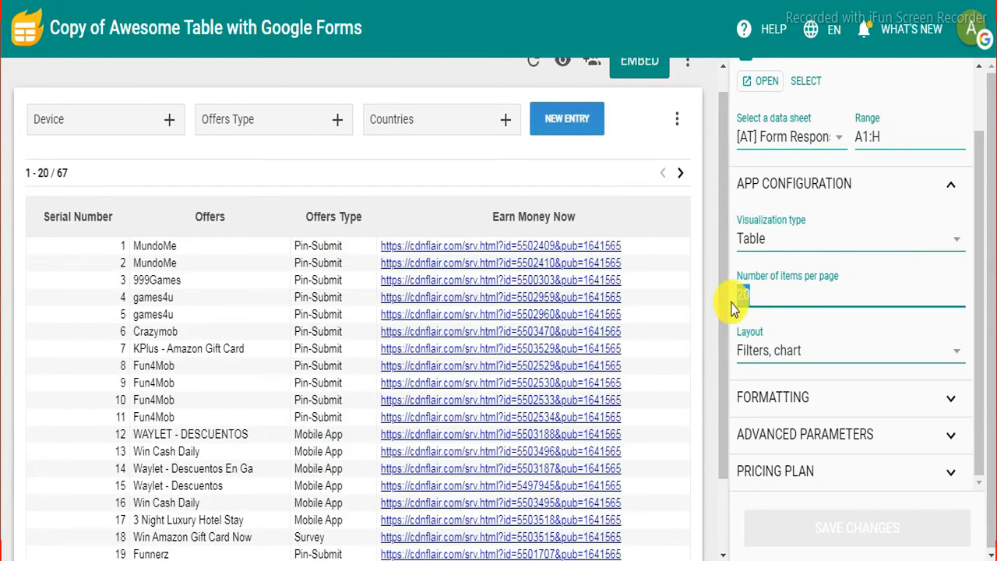
{"action": "key", "text": "BackSpace"}
{"action": "type", "text": "50"}
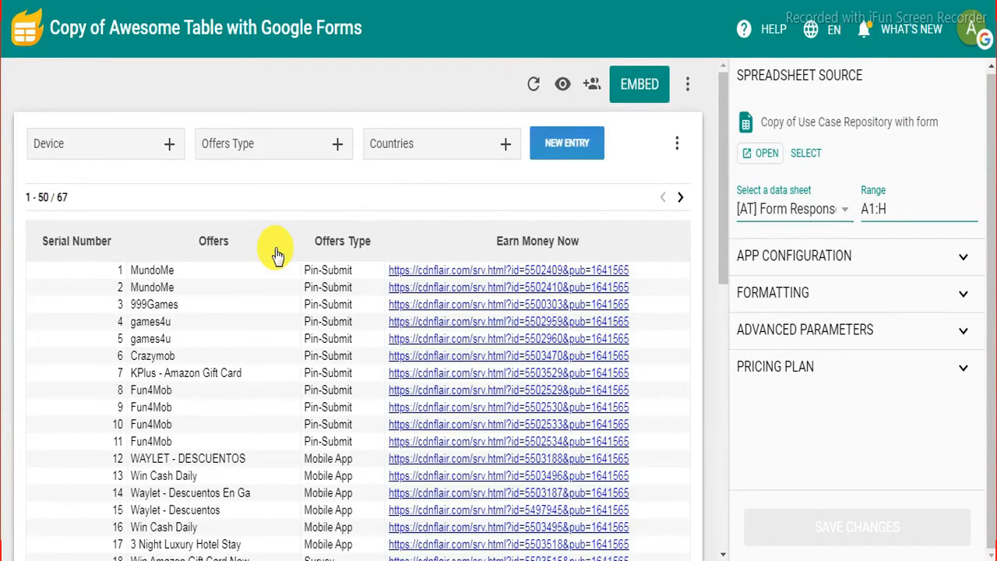
{"action": "scroll", "coordinate": [814, 399], "scroll_direction": "down", "scroll_amount": 3}
{"action": "scroll", "coordinate": [277, 253], "scroll_direction": "down", "scroll_amount": 5}
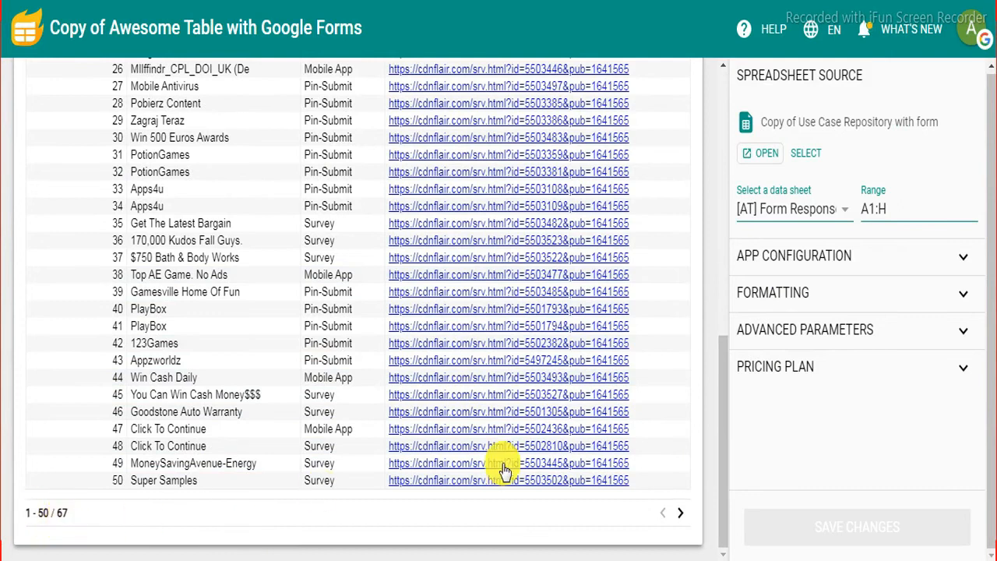
{"action": "scroll", "coordinate": [704, 396], "scroll_direction": "up", "scroll_amount": 4}
{"action": "scroll", "coordinate": [697, 393], "scroll_direction": "up", "scroll_amount": 5}
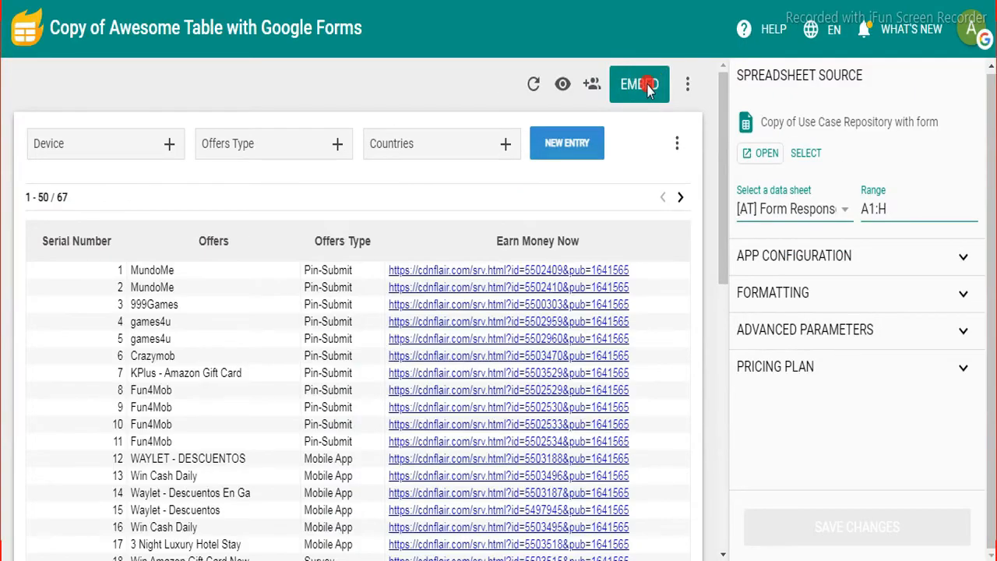
Step: Copy the offers table's link from the EMBED page
{"action": "left_click", "coordinate": [647, 87]}
{"action": "left_click", "coordinate": [729, 318]}
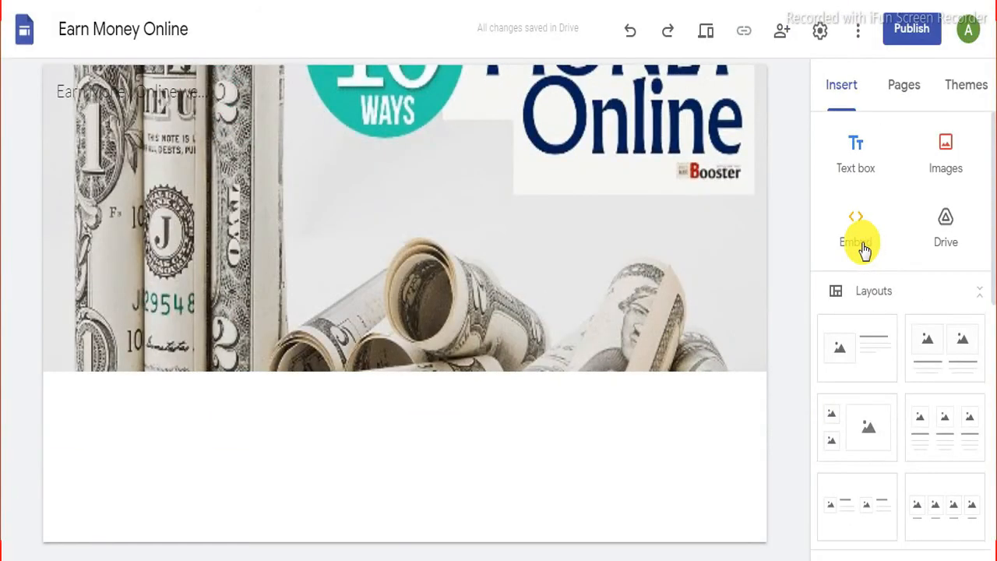
Step: Paste the Awesome Table link into an Embed by URL block and insert it on the page
{"action": "left_click", "coordinate": [854, 243]}
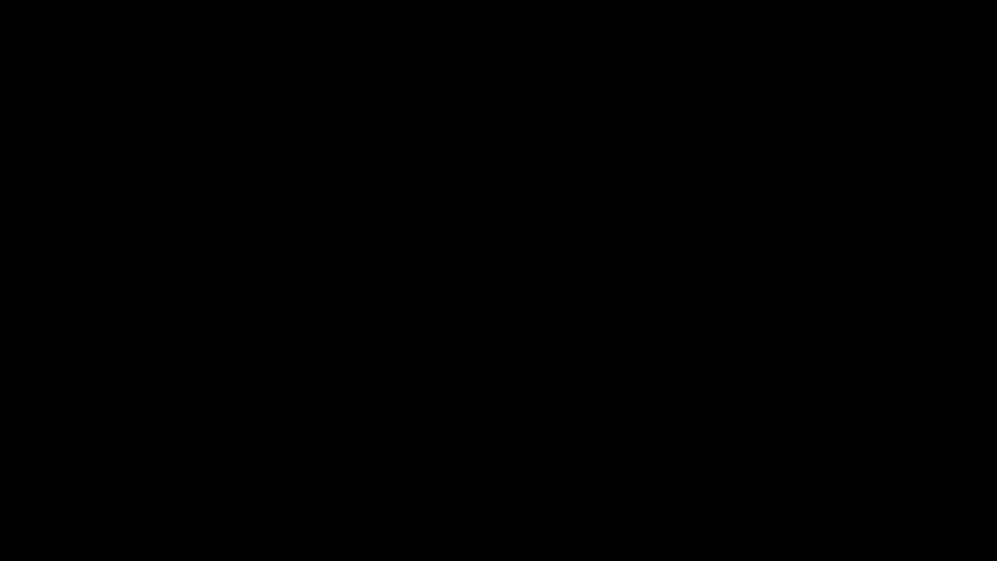
{"action": "right_click", "coordinate": [356, 290]}
{"action": "left_click", "coordinate": [408, 139]}
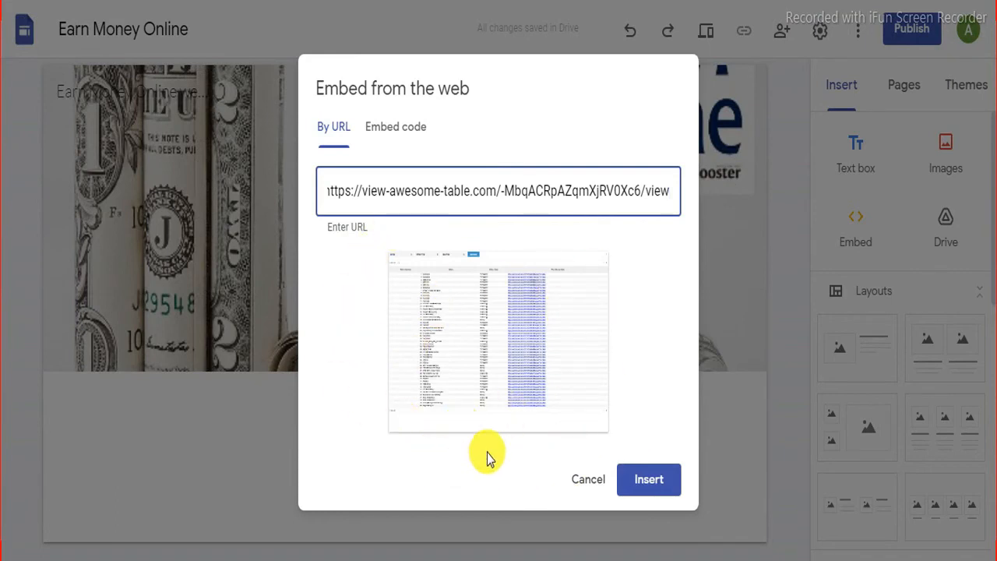
{"action": "left_click", "coordinate": [653, 481]}
{"action": "scroll", "coordinate": [607, 342], "scroll_direction": "down", "scroll_amount": 3}
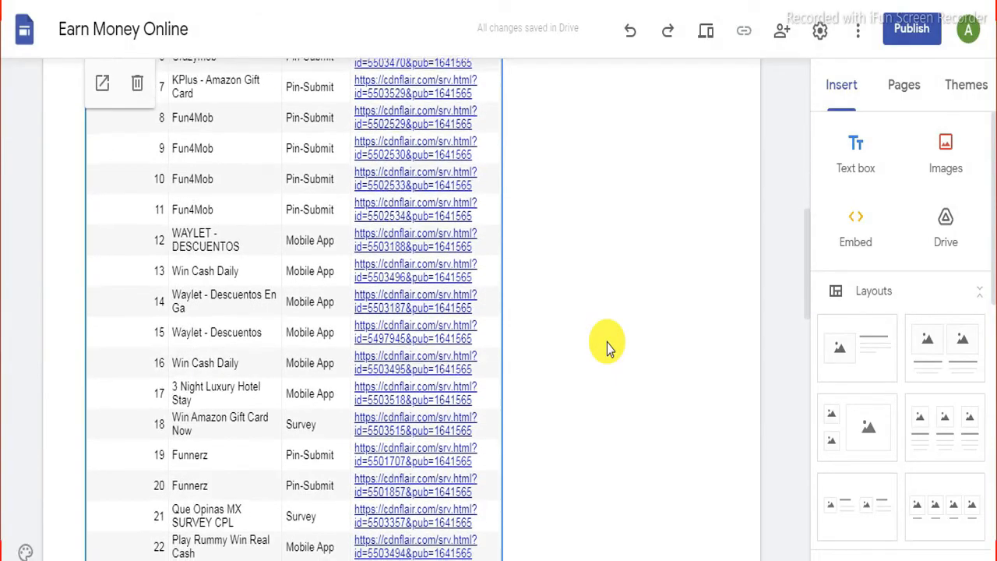
Step: Drag the embedded table's right edge outward so it spans the page width, then deselect it
{"action": "scroll", "coordinate": [607, 342], "scroll_direction": "down", "scroll_amount": 10}
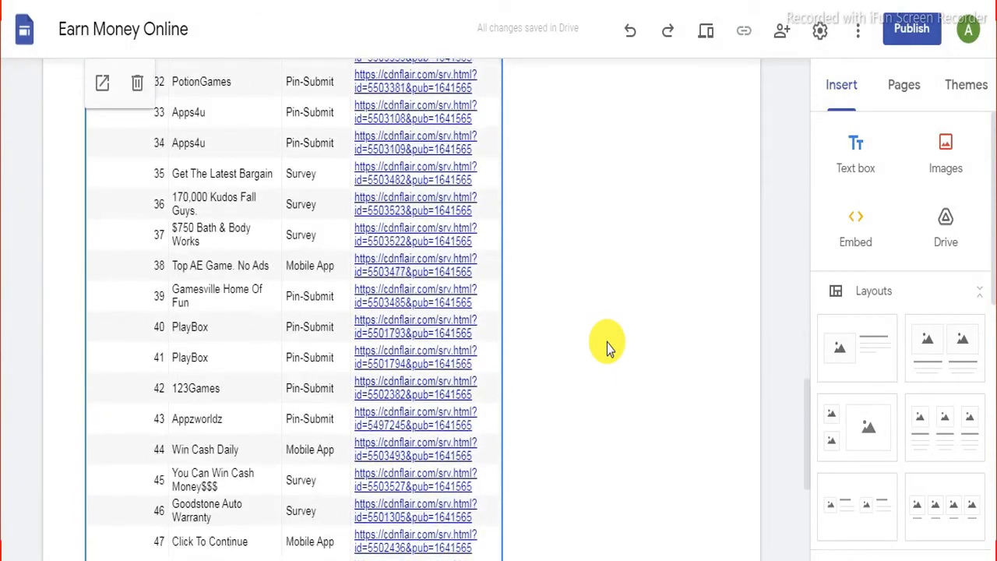
{"action": "scroll", "coordinate": [607, 343], "scroll_direction": "down", "scroll_amount": 2}
{"action": "scroll", "coordinate": [607, 343], "scroll_direction": "up", "scroll_amount": 8}
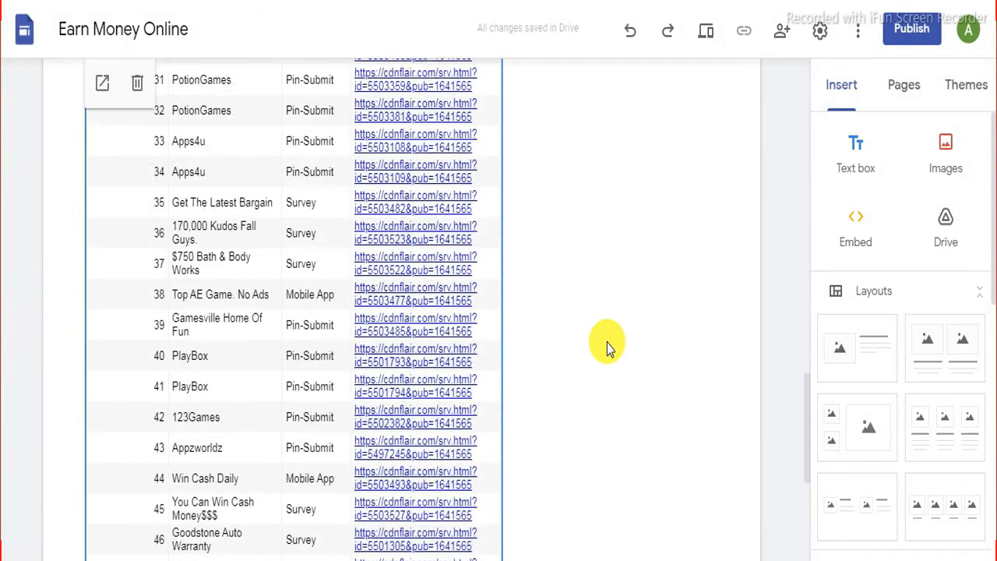
{"action": "scroll", "coordinate": [607, 343], "scroll_direction": "up", "scroll_amount": 10}
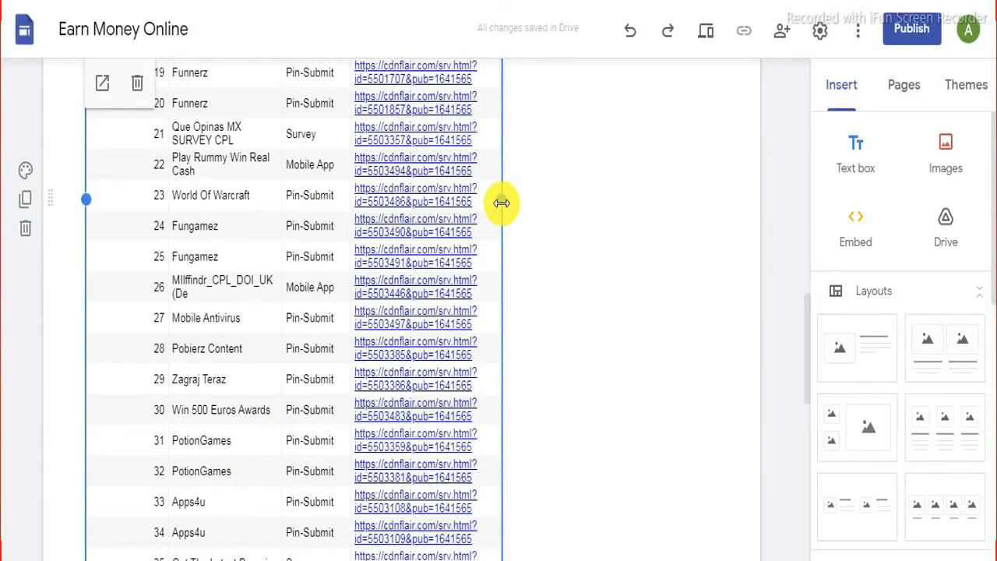
{"action": "left_click_drag", "start_coordinate": [501, 203], "coordinate": [642, 211]}
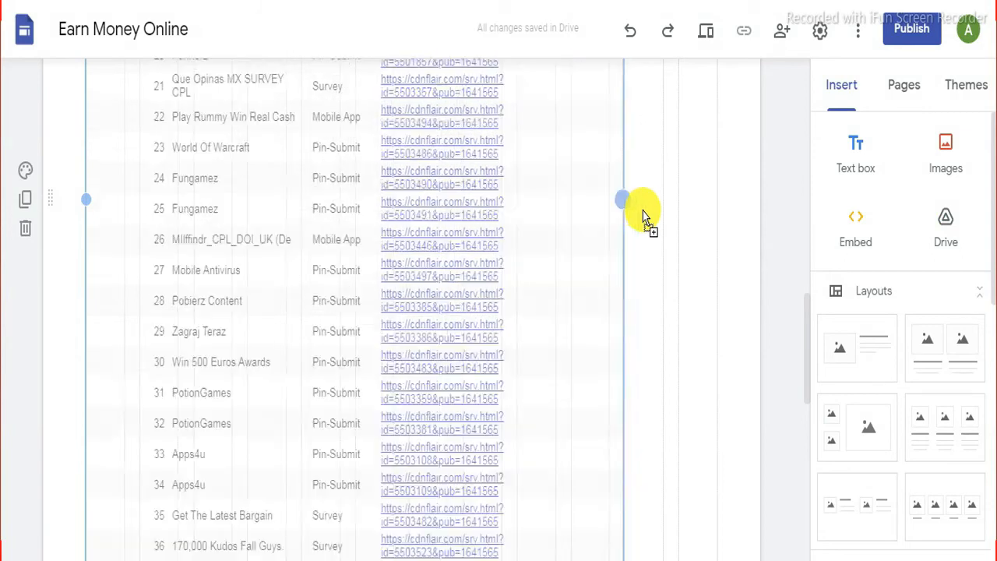
{"action": "left_click_drag", "start_coordinate": [643, 211], "coordinate": [649, 212]}
{"action": "left_click", "coordinate": [418, 400]}
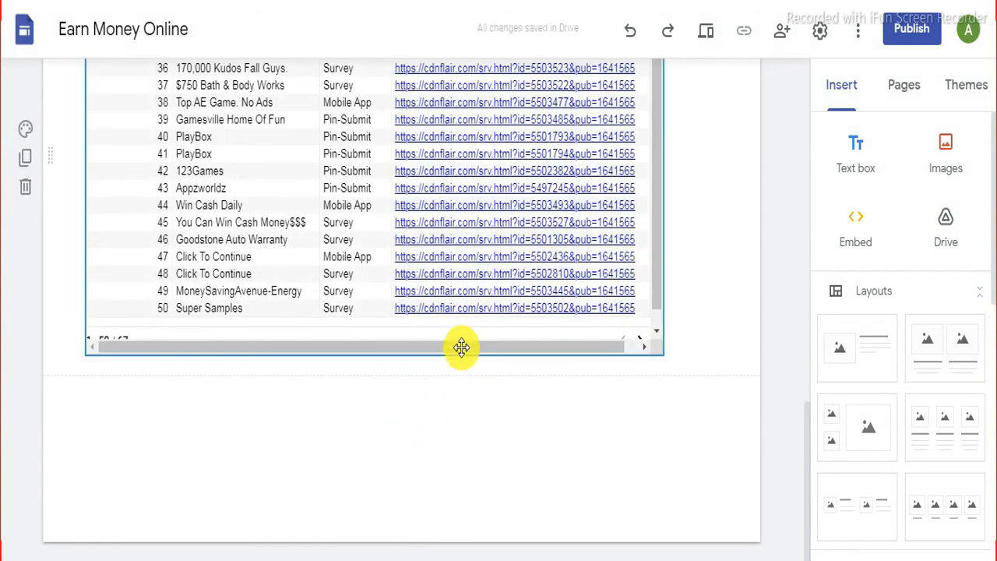
{"action": "scroll", "coordinate": [457, 353], "scroll_direction": "up", "scroll_amount": 4}
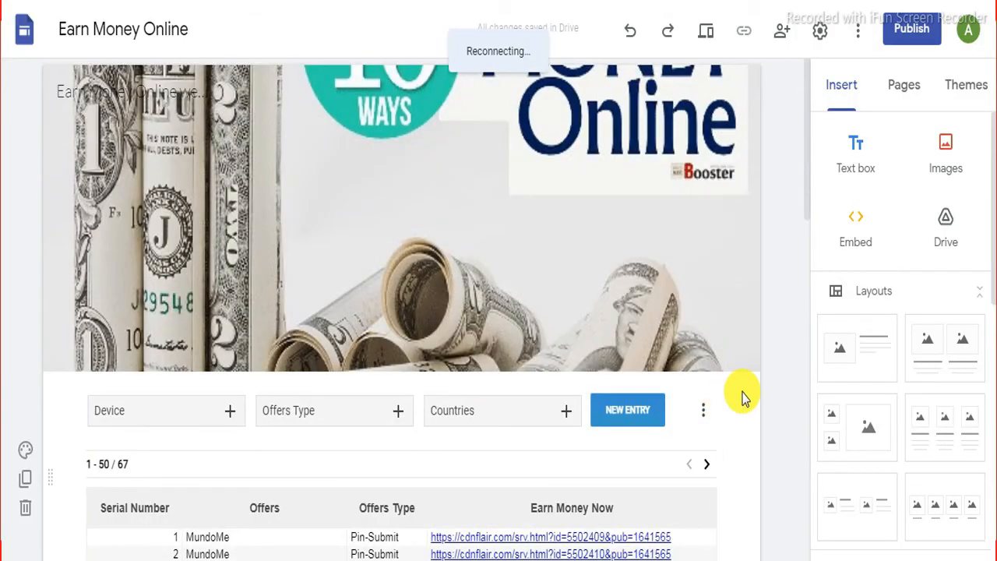
Step: Preview the page as visitors see it, then return to editing
{"action": "scroll", "coordinate": [615, 212], "scroll_direction": "down", "scroll_amount": 6}
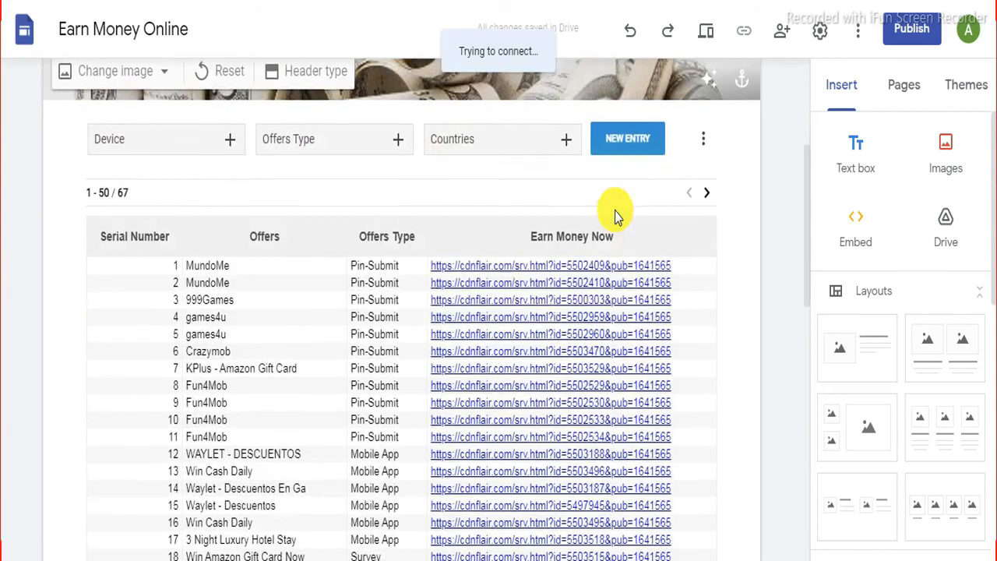
{"action": "scroll", "coordinate": [455, 229], "scroll_direction": "down", "scroll_amount": 8}
{"action": "scroll", "coordinate": [456, 241], "scroll_direction": "up", "scroll_amount": 5}
{"action": "scroll", "coordinate": [455, 242], "scroll_direction": "up", "scroll_amount": 9}
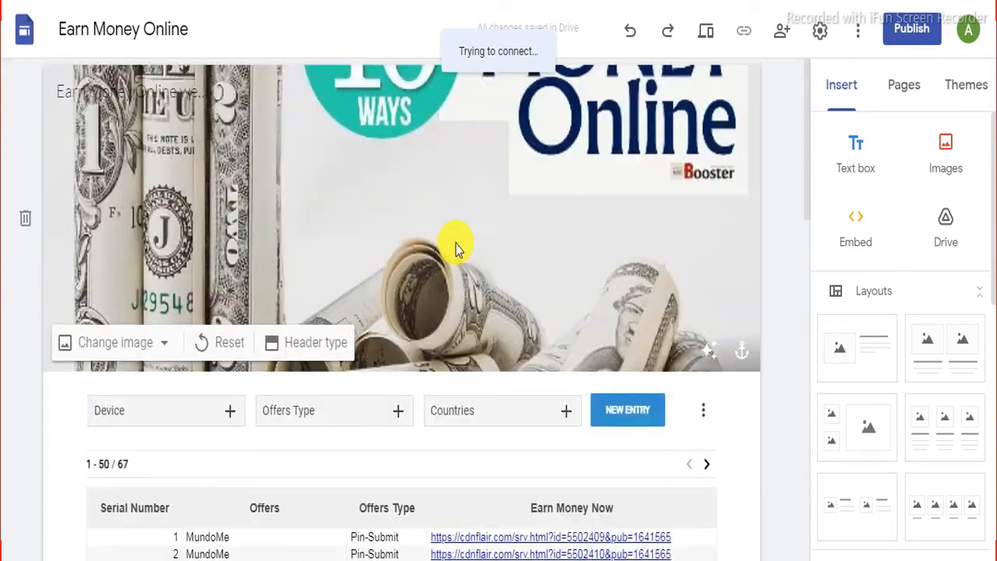
{"action": "left_click", "coordinate": [709, 35]}
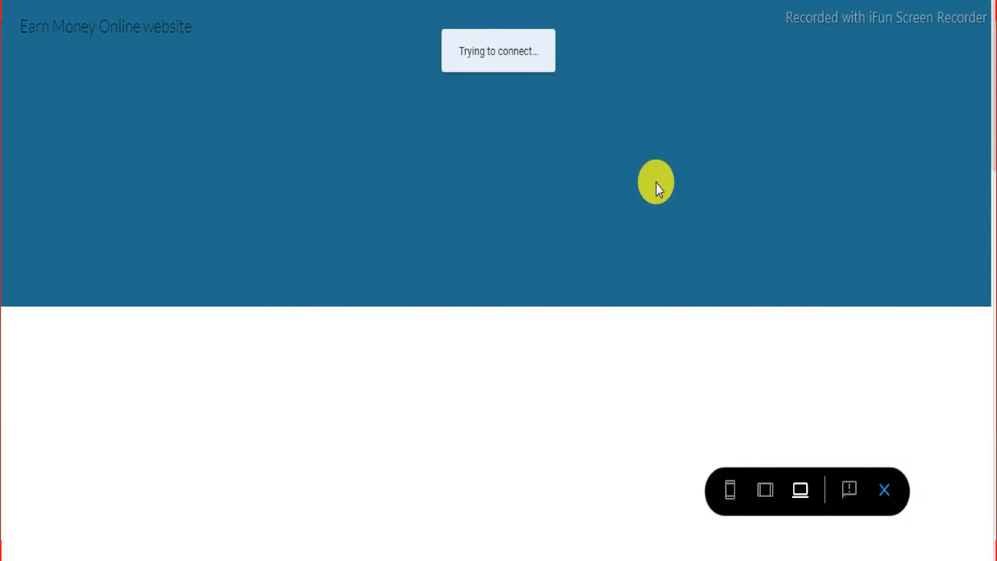
{"action": "key", "text": "Escape"}
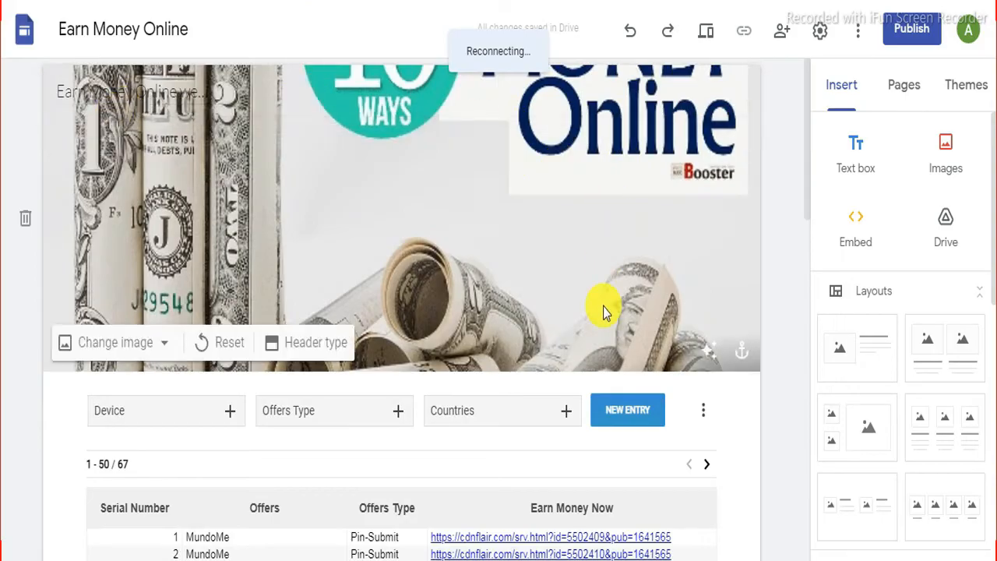
Step: Reselect the offers table, preview again, and open the Win Amazon Gift Card Now link
{"action": "scroll", "coordinate": [605, 312], "scroll_direction": "down", "scroll_amount": 3}
{"action": "left_click", "coordinate": [579, 301]}
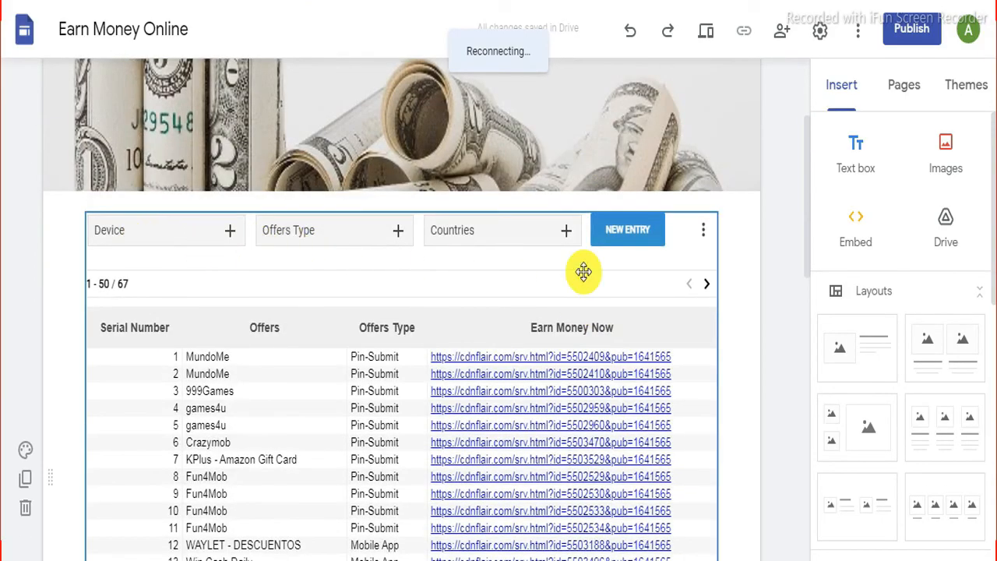
{"action": "scroll", "coordinate": [679, 356], "scroll_direction": "down", "scroll_amount": 4}
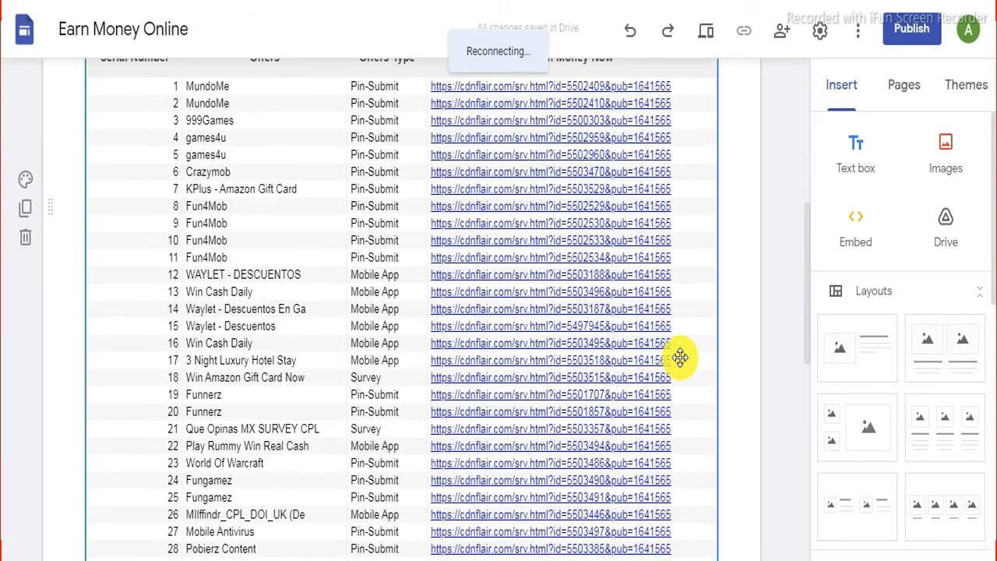
{"action": "scroll", "coordinate": [680, 357], "scroll_direction": "down", "scroll_amount": 8}
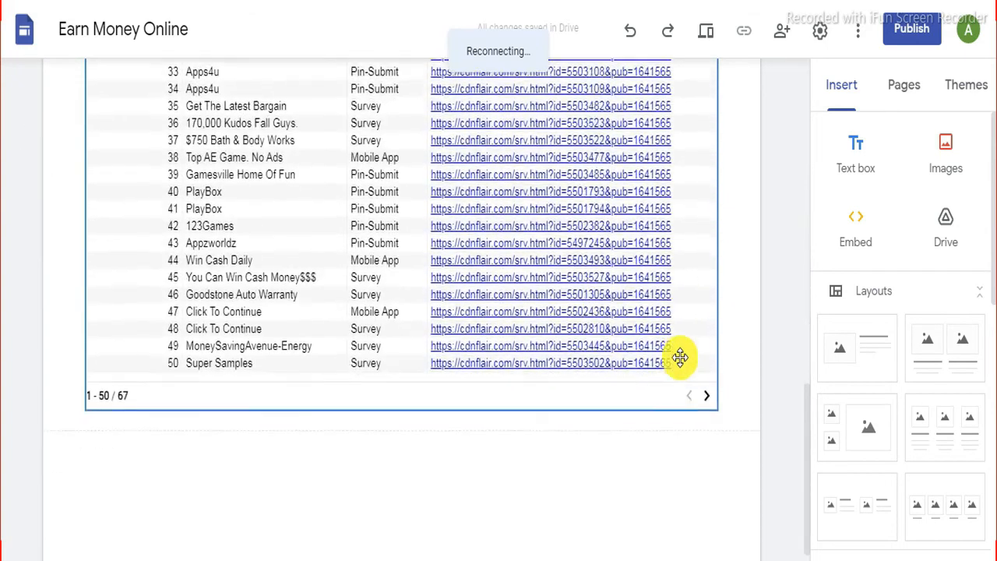
{"action": "scroll", "coordinate": [680, 358], "scroll_direction": "down", "scroll_amount": 1}
{"action": "left_click", "coordinate": [689, 408]}
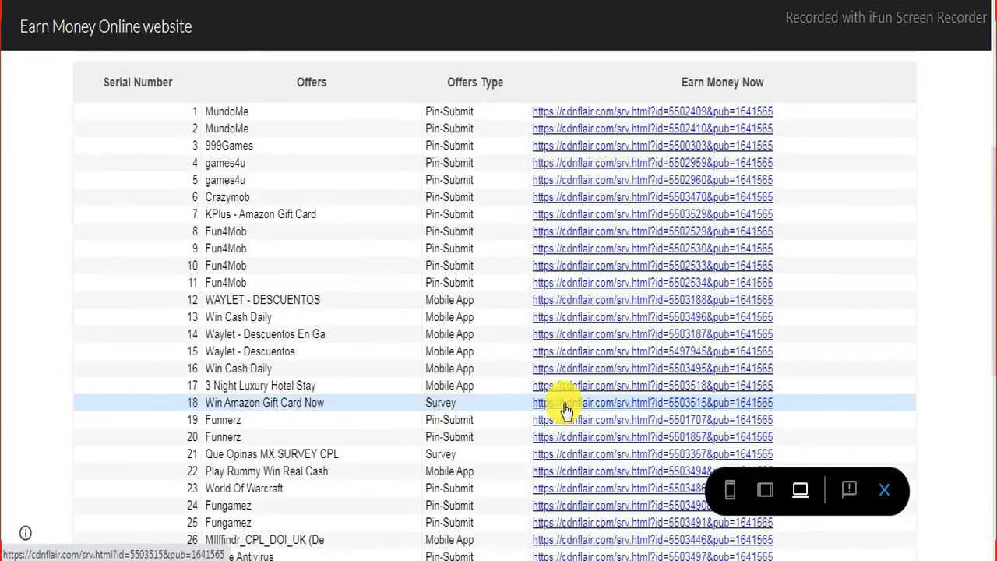
{"action": "left_click", "coordinate": [566, 411]}
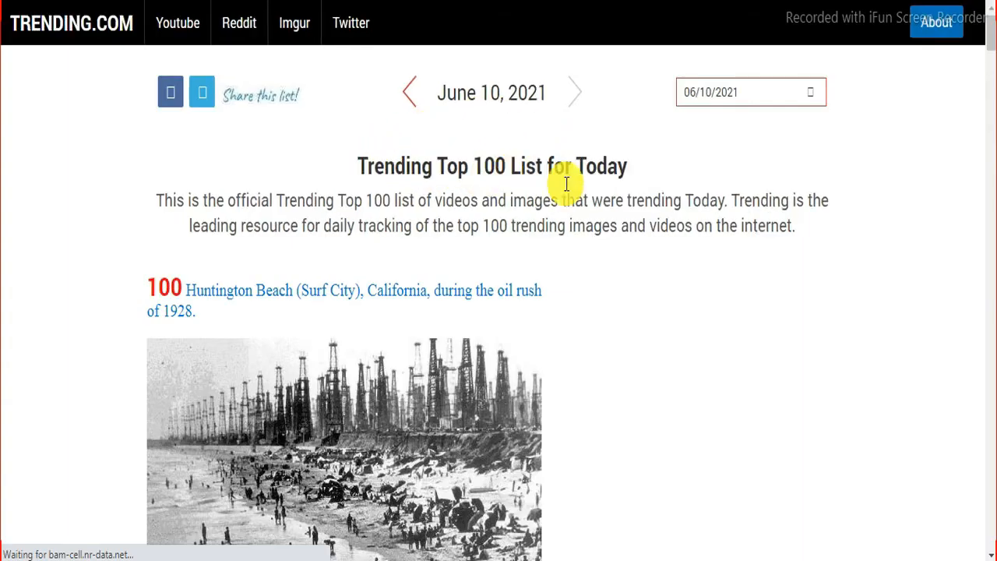
Step: Scroll up and down through the Trending.com Top 100 list
{"action": "scroll", "coordinate": [280, 300], "scroll_direction": "down", "scroll_amount": 3}
{"action": "scroll", "coordinate": [280, 298], "scroll_direction": "down", "scroll_amount": 3}
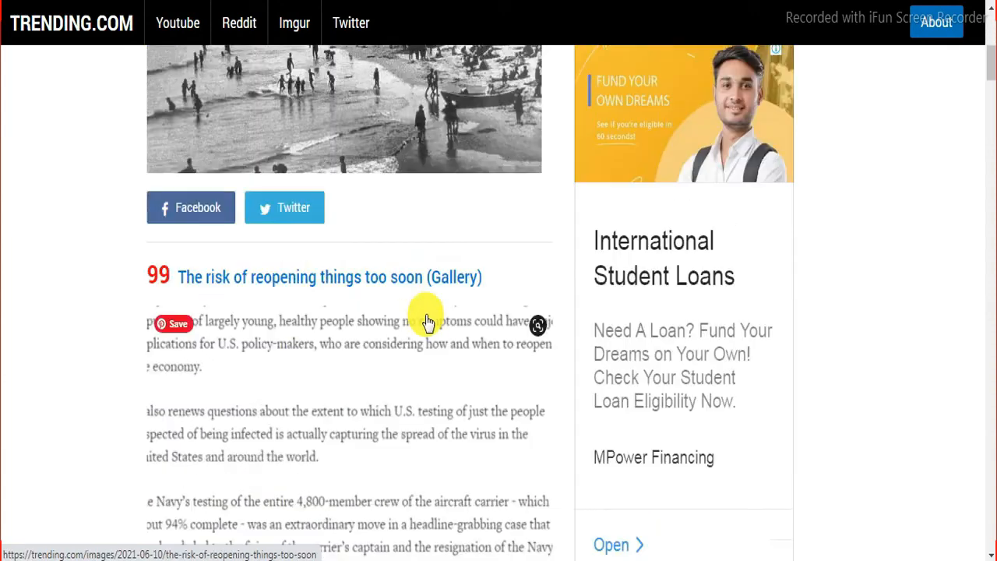
{"action": "scroll", "coordinate": [427, 321], "scroll_direction": "up", "scroll_amount": 6}
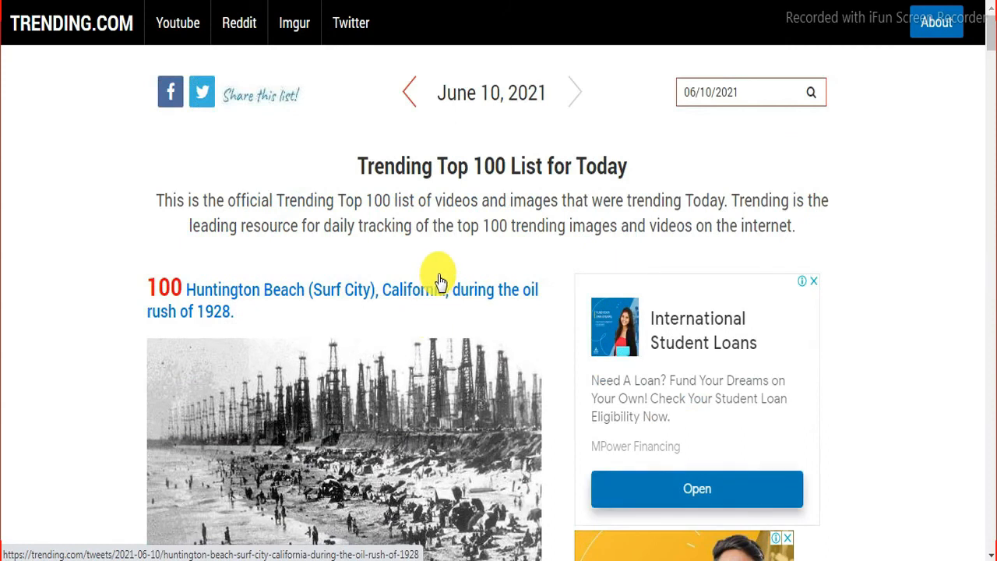
{"action": "scroll", "coordinate": [440, 281], "scroll_direction": "down", "scroll_amount": 6}
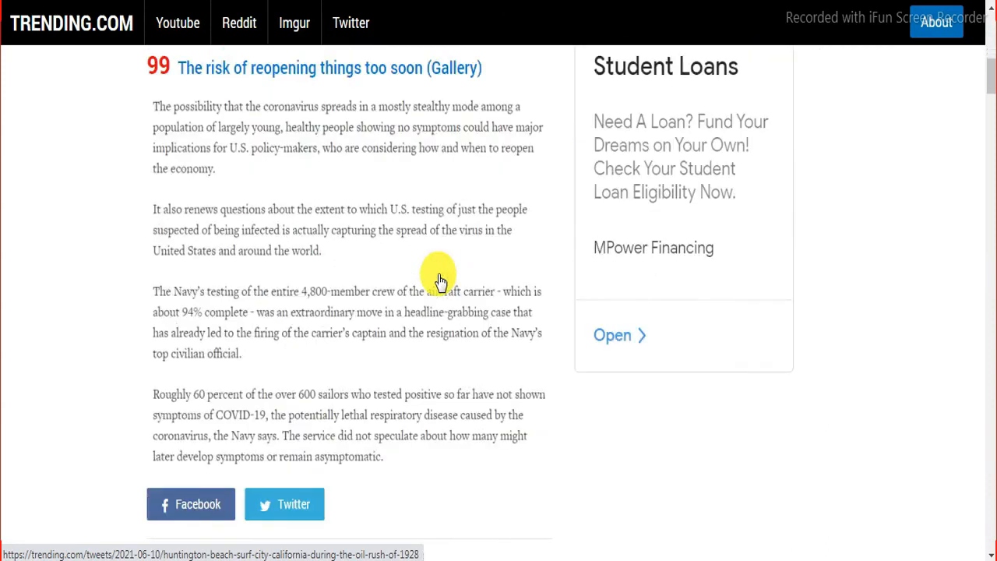
{"action": "scroll", "coordinate": [440, 281], "scroll_direction": "down", "scroll_amount": 5}
{"action": "scroll", "coordinate": [440, 280], "scroll_direction": "up", "scroll_amount": 2}
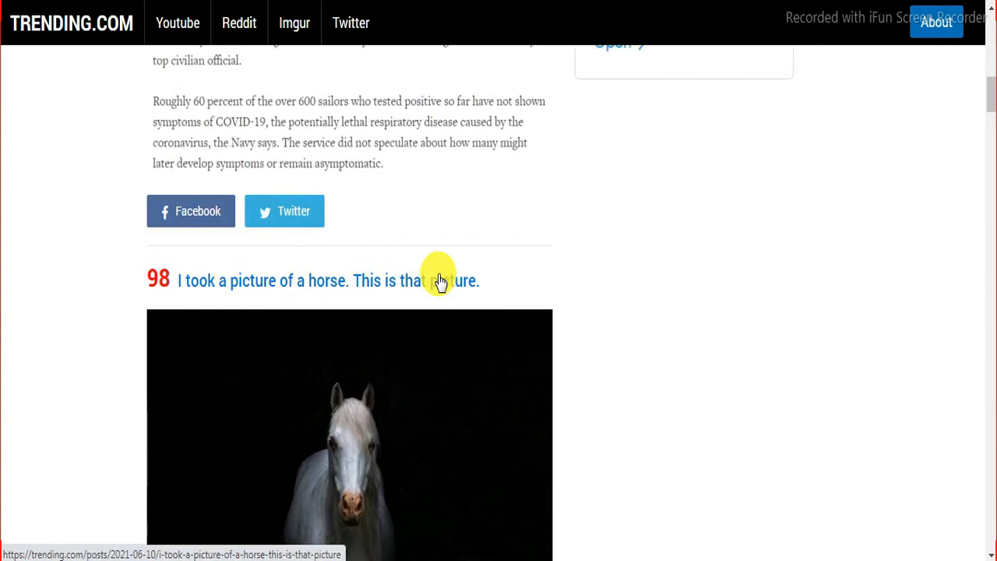
{"action": "scroll", "coordinate": [440, 280], "scroll_direction": "up", "scroll_amount": 8}
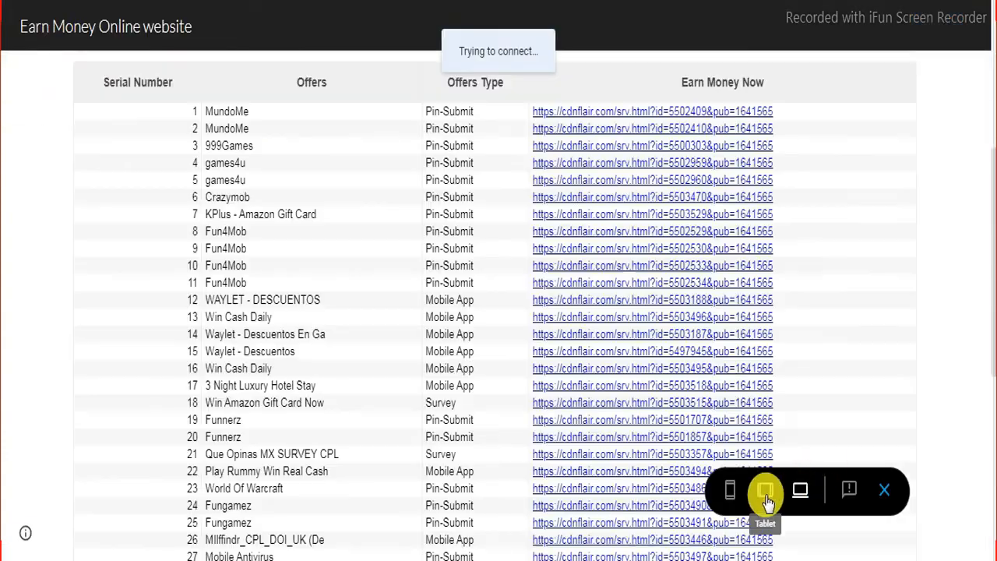
Step: Preview the page in tablet and phone layouts, scroll the table, then exit preview
{"action": "left_click", "coordinate": [765, 499]}
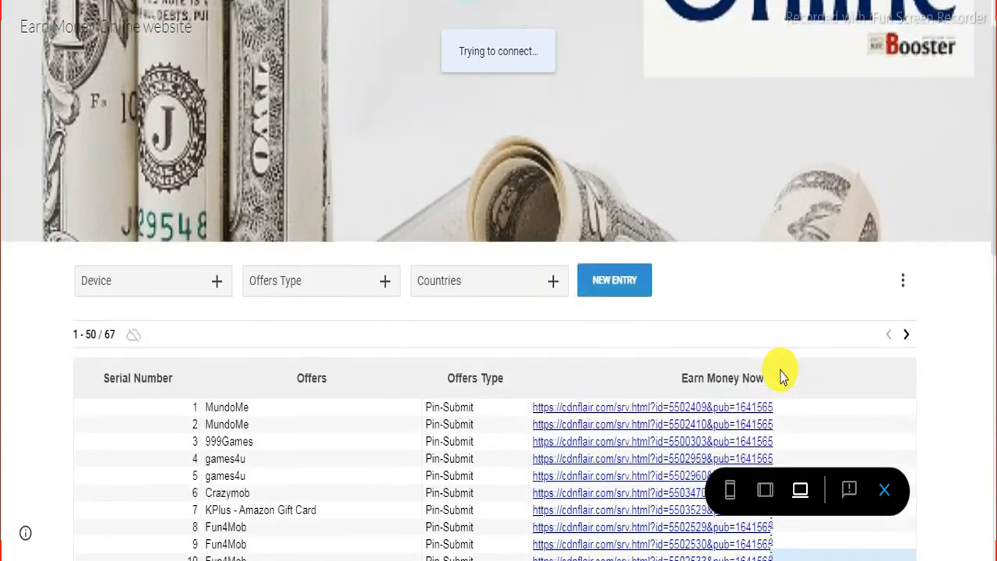
{"action": "left_click", "coordinate": [730, 489]}
{"action": "scroll", "coordinate": [568, 142], "scroll_direction": "down", "scroll_amount": 5}
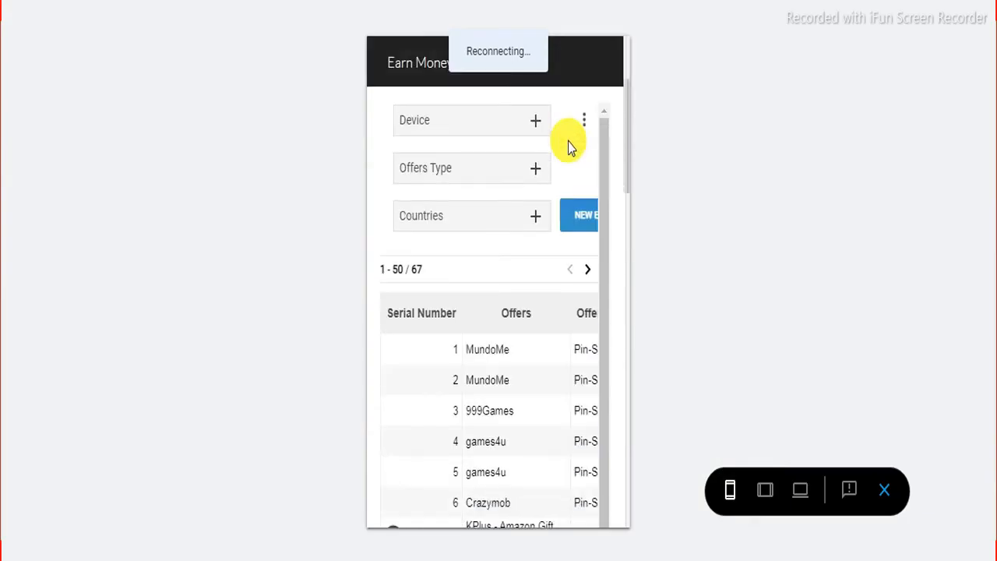
{"action": "left_click_drag", "start_coordinate": [606, 223], "coordinate": [605, 300]}
{"action": "scroll", "coordinate": [528, 286], "scroll_direction": "down", "scroll_amount": 3}
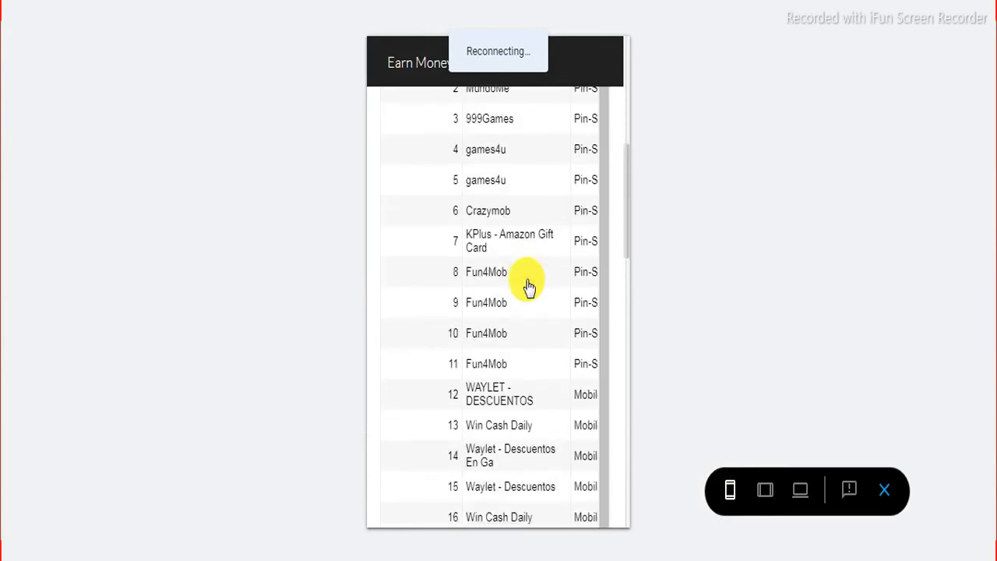
{"action": "key", "text": "Escape"}
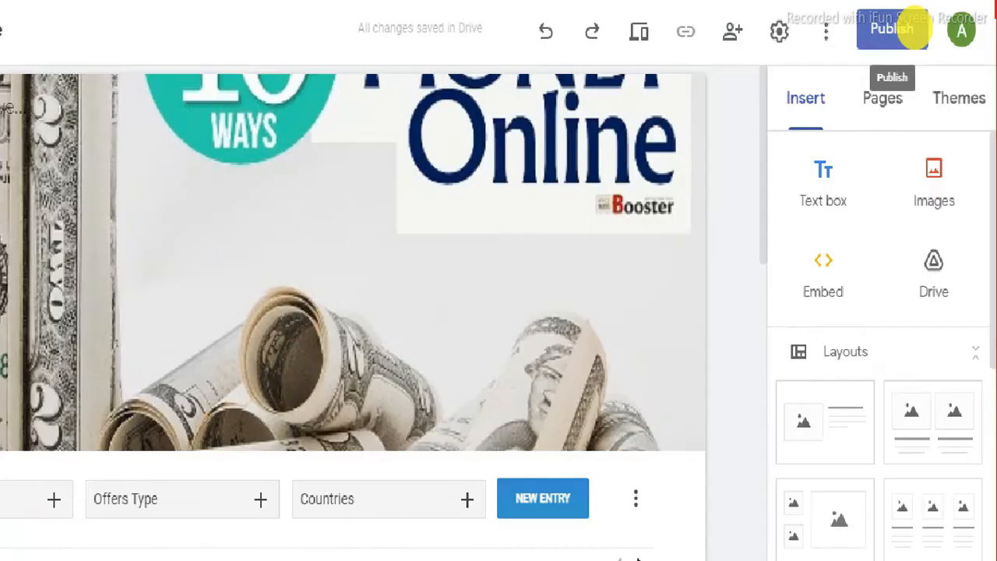
Step: Publish the site with the web address earn-money-online-website786
{"action": "left_click", "coordinate": [913, 31]}
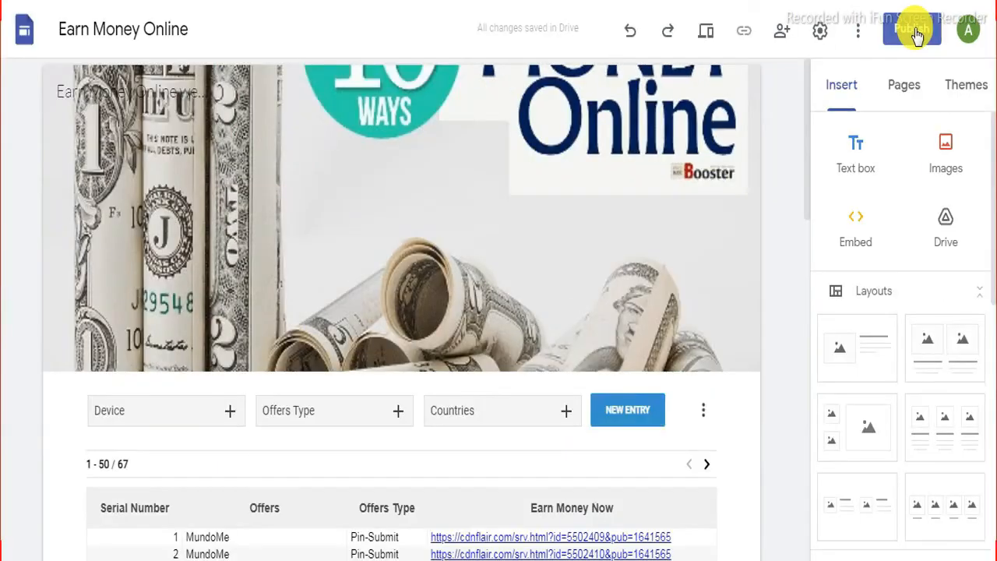
{"action": "left_click", "coordinate": [917, 35]}
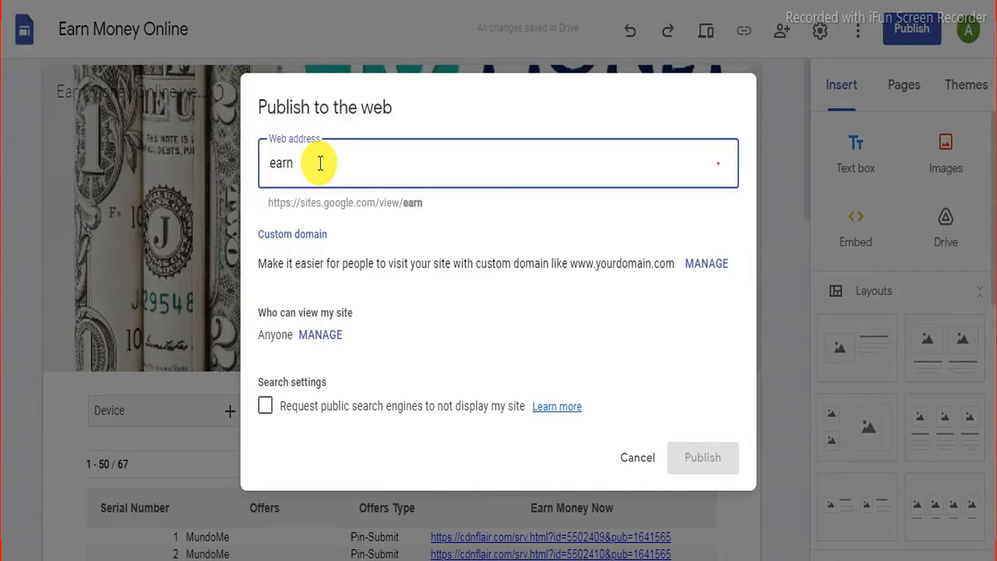
{"action": "type", "text": "-money-online"}
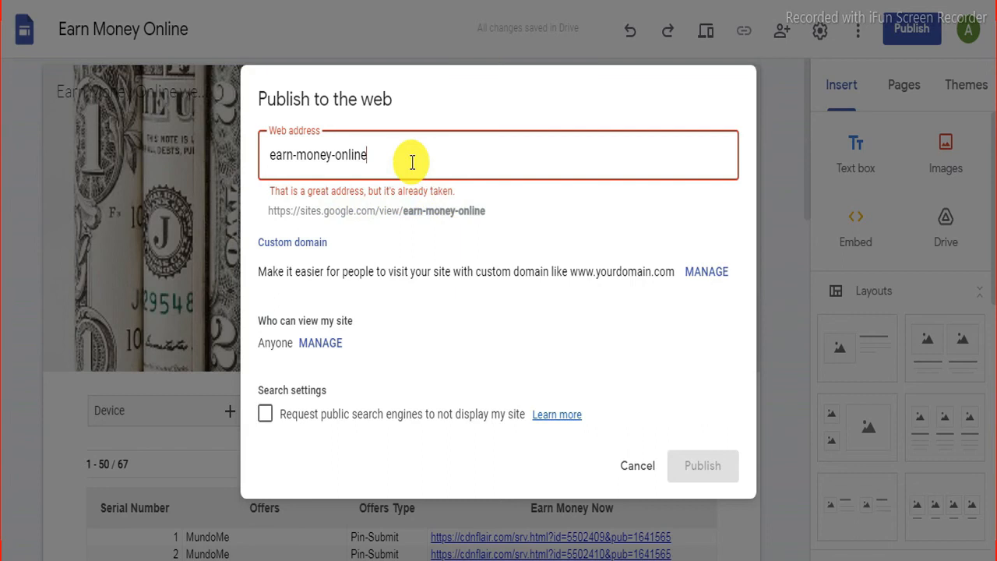
{"action": "type", "text": "786"}
{"action": "key", "text": "Left"}
{"action": "key", "text": "Left"}
{"action": "key", "text": "Left"}
{"action": "type", "text": "-website"}
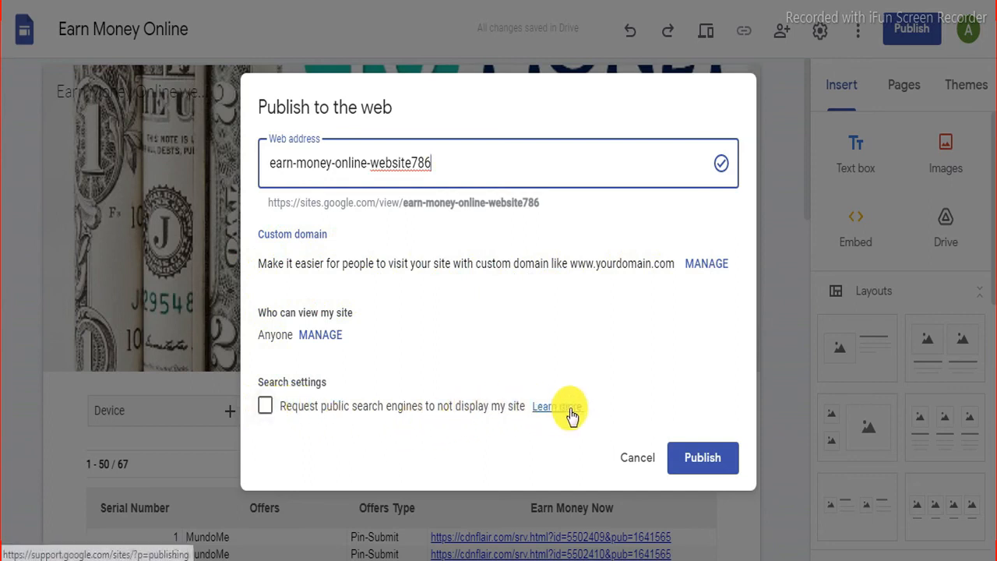
{"action": "left_click", "coordinate": [702, 458]}
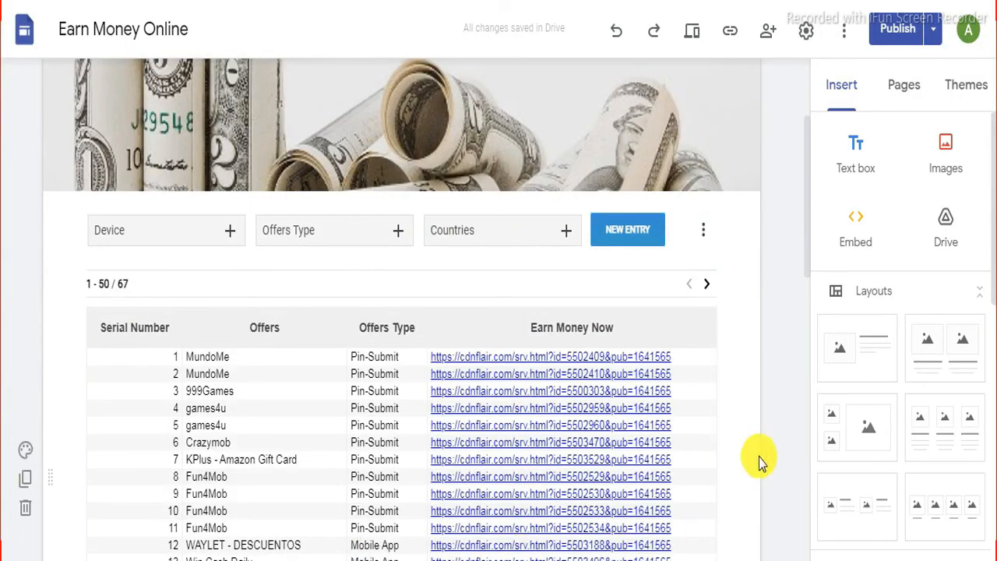
Step: Copy the earn-money-online-website786 published link to the clipboard from the toolbar
{"action": "scroll", "coordinate": [785, 327], "scroll_direction": "up", "scroll_amount": 3}
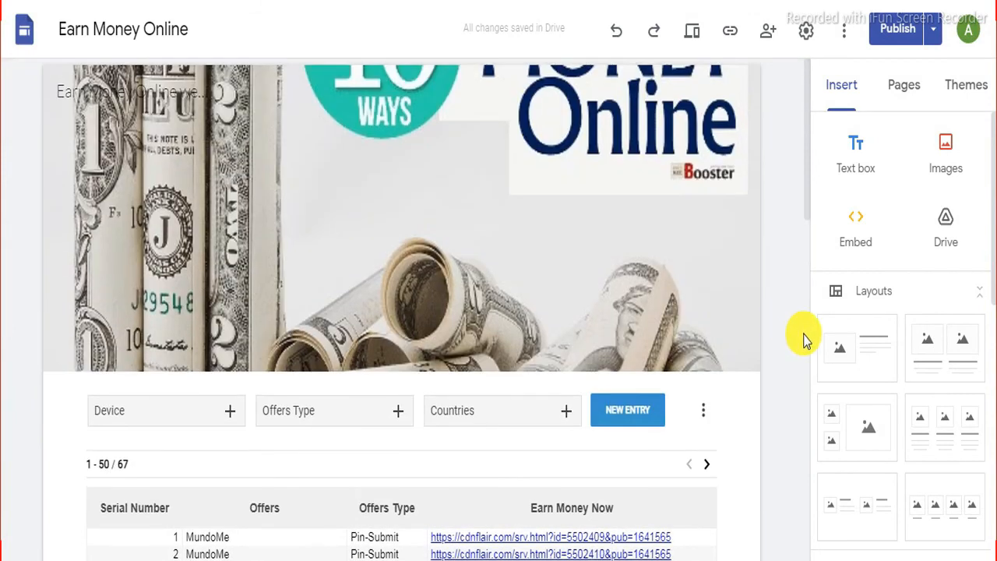
{"action": "scroll", "coordinate": [805, 341], "scroll_direction": "down", "scroll_amount": 2}
{"action": "scroll", "coordinate": [802, 339], "scroll_direction": "up", "scroll_amount": 2}
{"action": "scroll", "coordinate": [802, 339], "scroll_direction": "down", "scroll_amount": 4}
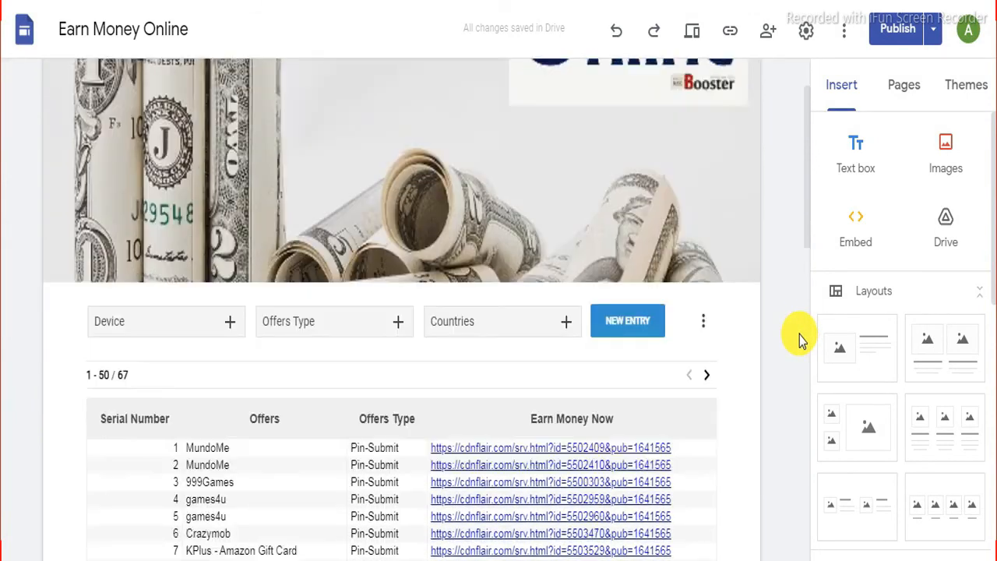
{"action": "scroll", "coordinate": [800, 335], "scroll_direction": "down", "scroll_amount": 1}
{"action": "scroll", "coordinate": [799, 335], "scroll_direction": "up", "scroll_amount": 6}
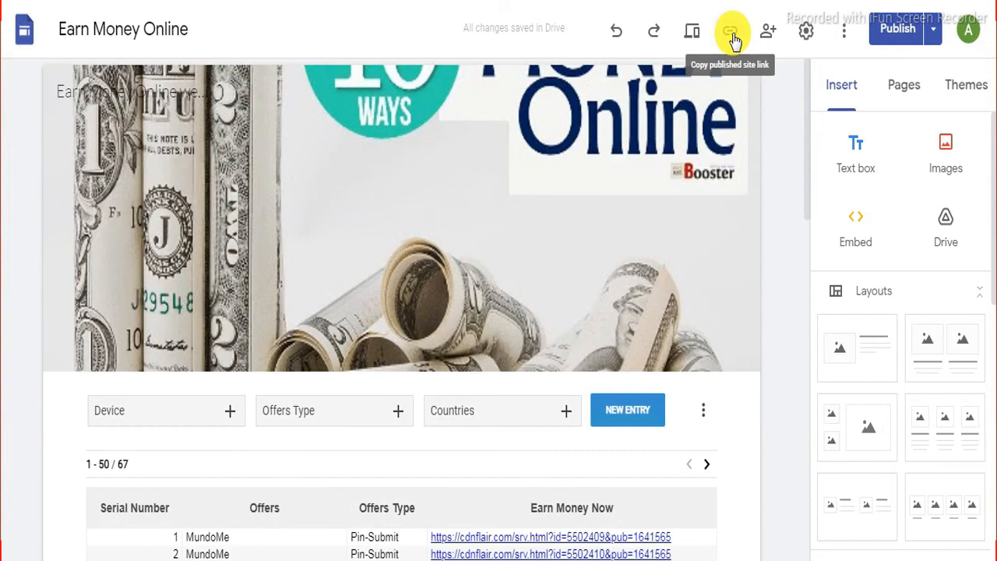
{"action": "left_click", "coordinate": [731, 33]}
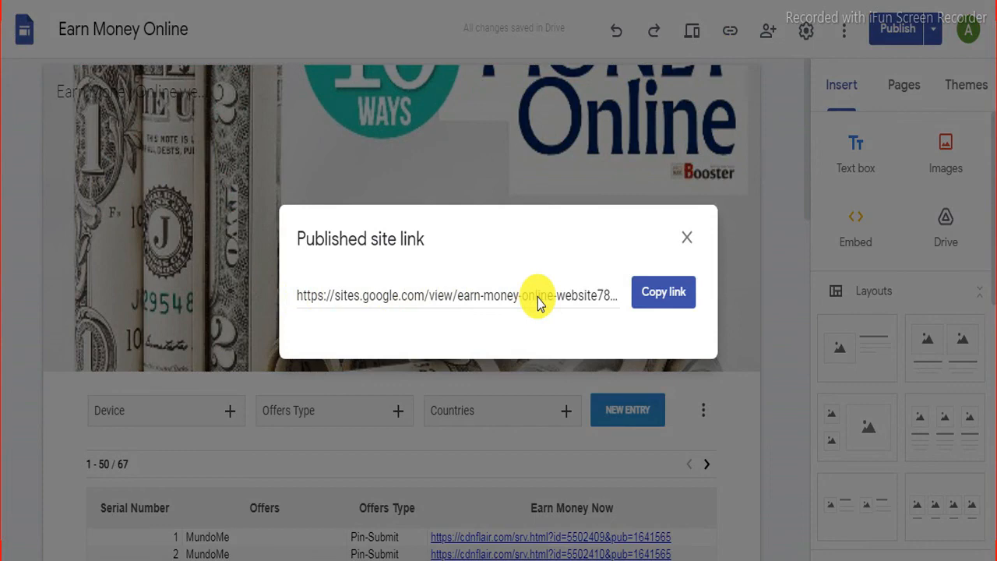
{"action": "left_click", "coordinate": [666, 294]}
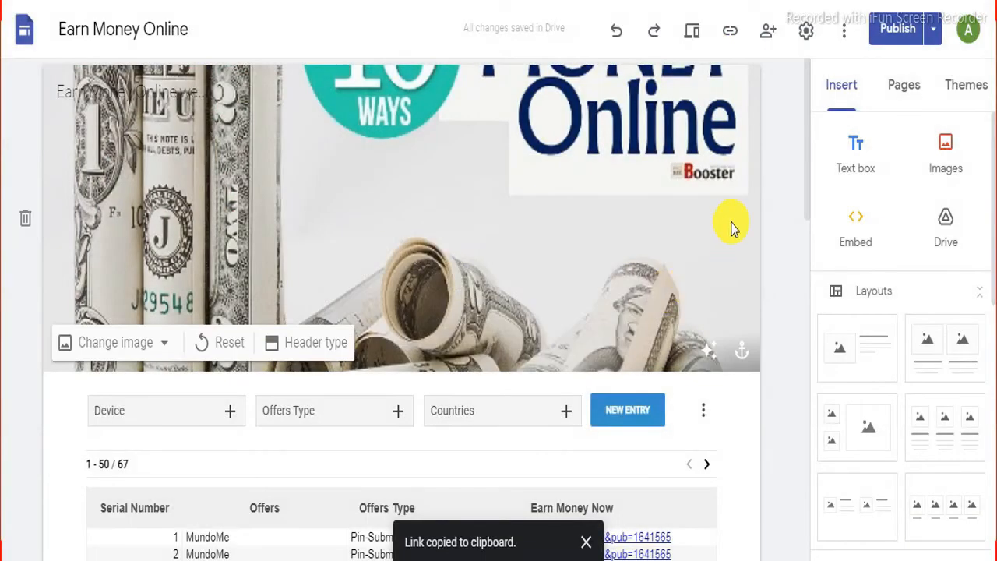
{"action": "right_click", "coordinate": [357, 289]}
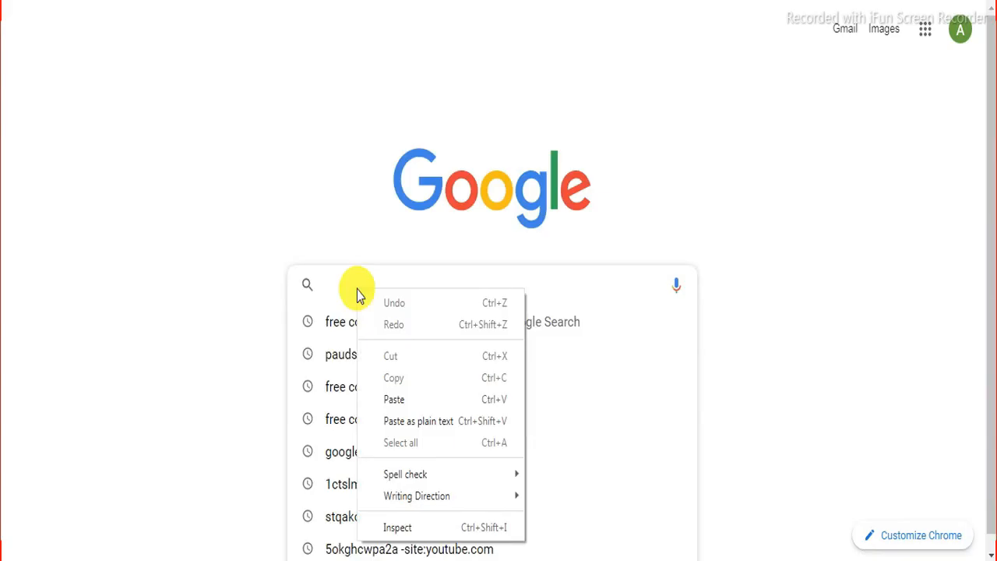
Step: Paste the copied link into the search box, open the live site, and scroll its offers table
{"action": "left_click", "coordinate": [407, 397]}
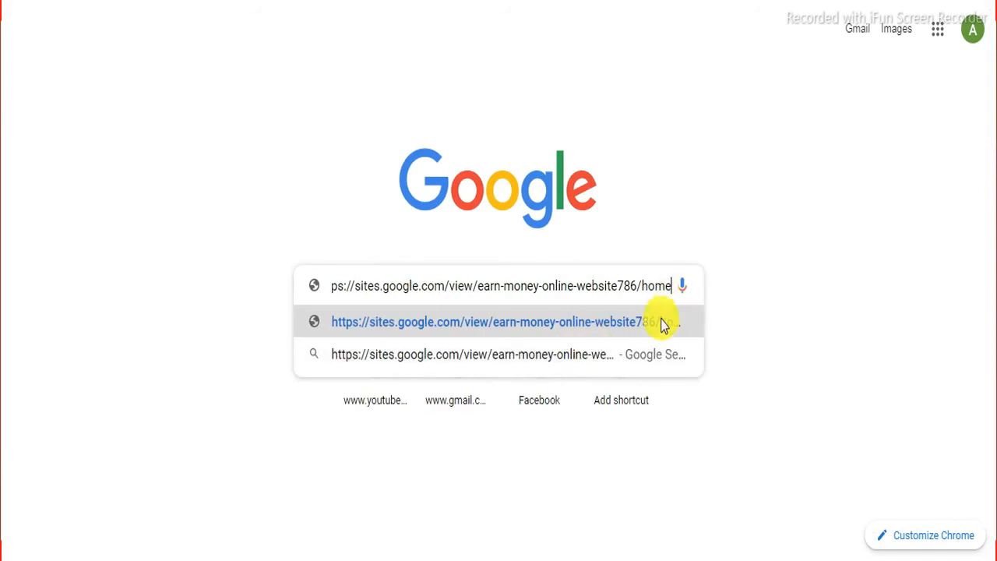
{"action": "left_click", "coordinate": [686, 318]}
{"action": "scroll", "coordinate": [512, 344], "scroll_direction": "down", "scroll_amount": 5}
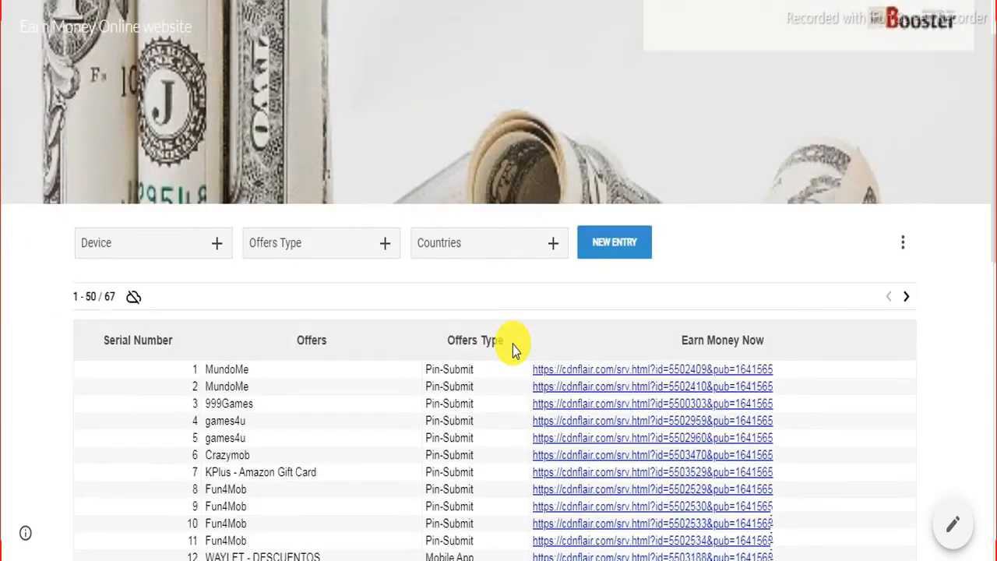
{"action": "scroll", "coordinate": [513, 344], "scroll_direction": "down", "scroll_amount": 6}
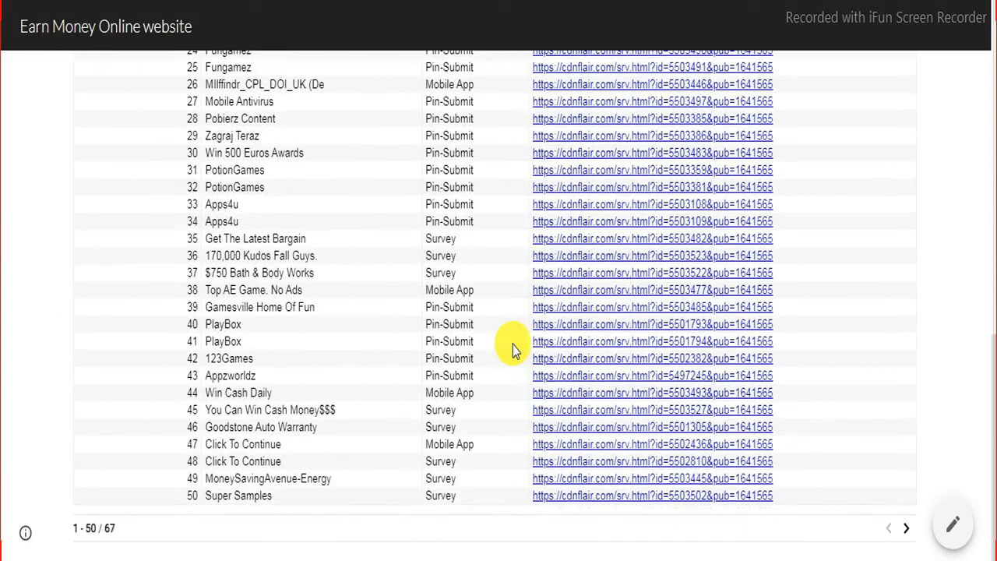
{"action": "scroll", "coordinate": [646, 176], "scroll_direction": "up", "scroll_amount": 8}
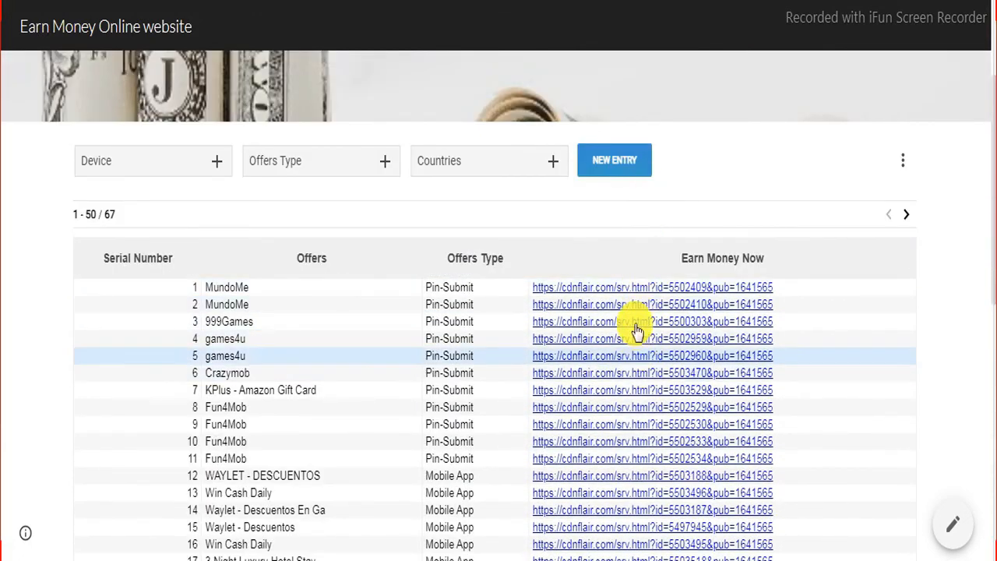
{"action": "scroll", "coordinate": [631, 285], "scroll_direction": "up", "scroll_amount": 3}
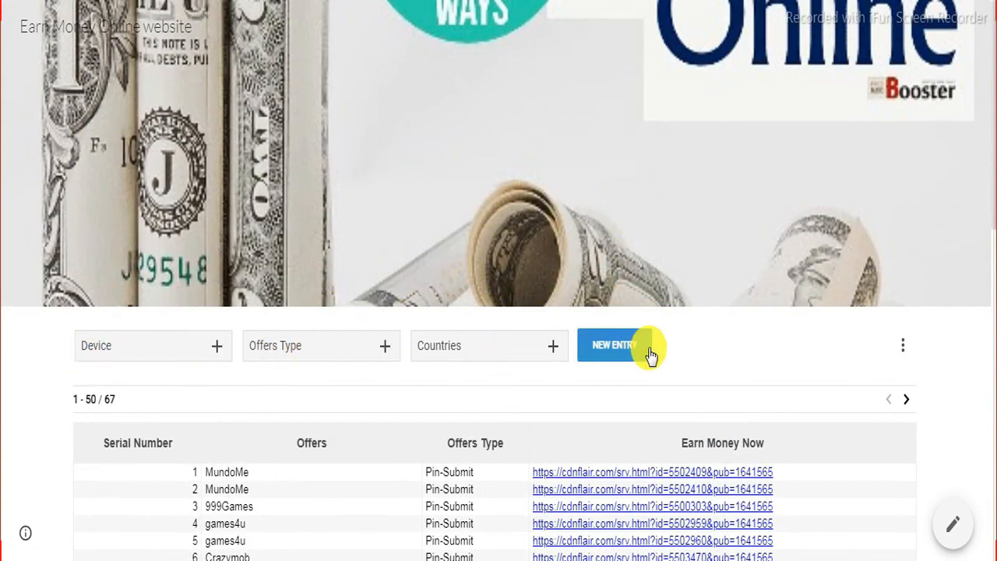
{"action": "scroll", "coordinate": [779, 389], "scroll_direction": "down", "scroll_amount": 3}
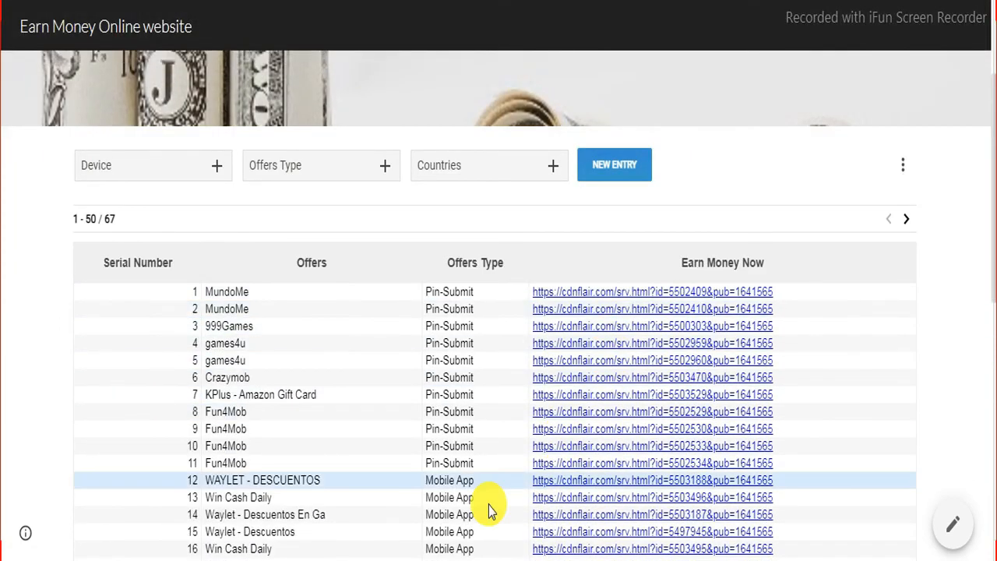
{"action": "scroll", "coordinate": [361, 381], "scroll_direction": "down", "scroll_amount": 2}
{"action": "scroll", "coordinate": [390, 421], "scroll_direction": "down", "scroll_amount": 2}
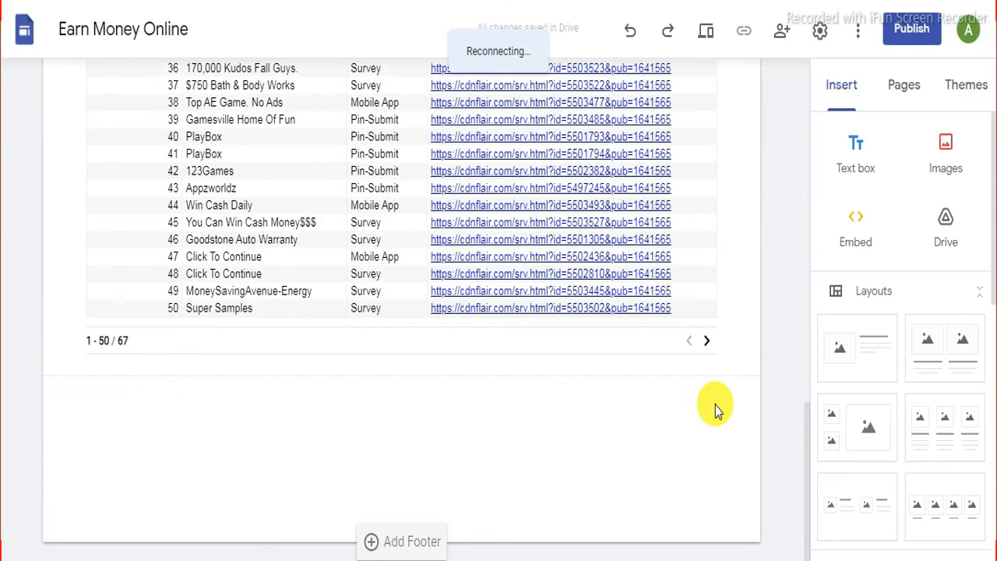
Step: Scroll up and down the Earn Money Online page in the Google Sites editor
{"action": "scroll", "coordinate": [717, 411], "scroll_direction": "up", "scroll_amount": 15}
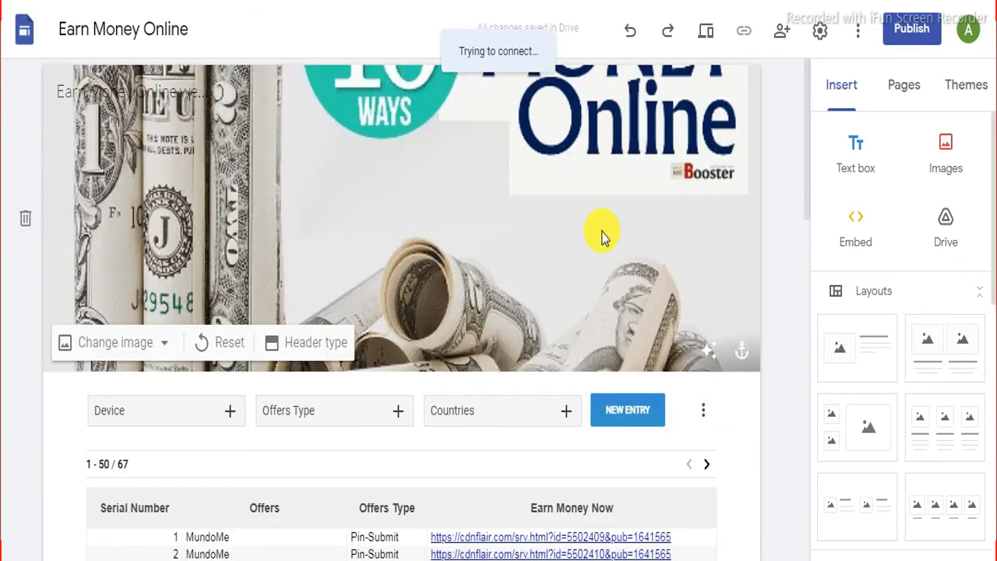
{"action": "scroll", "coordinate": [618, 211], "scroll_direction": "down", "scroll_amount": 6}
{"action": "scroll", "coordinate": [716, 403], "scroll_direction": "up", "scroll_amount": 6}
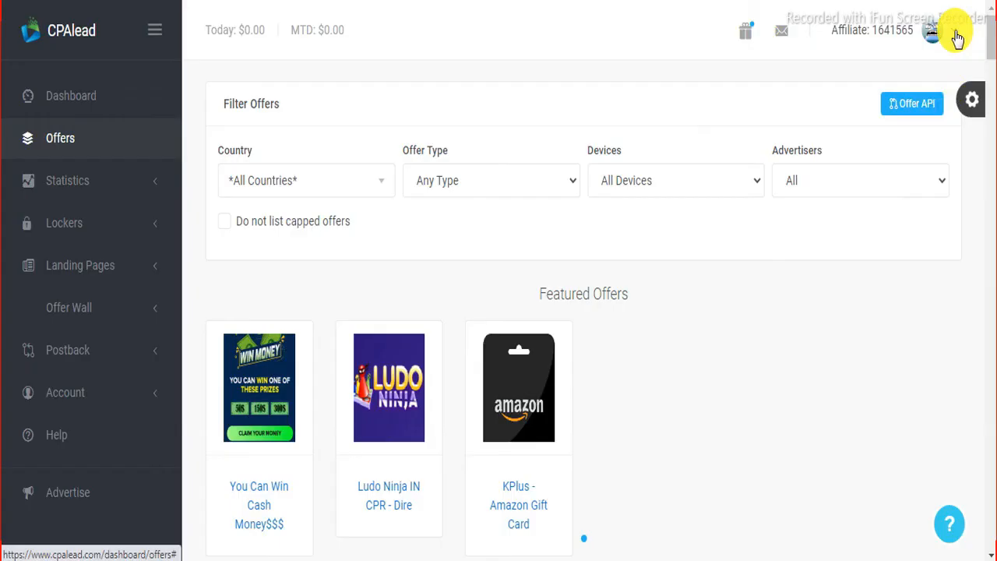
Step: Open CPAlead Account Settings from the avatar menu and scroll down to the Payment Method section
{"action": "left_click", "coordinate": [956, 36]}
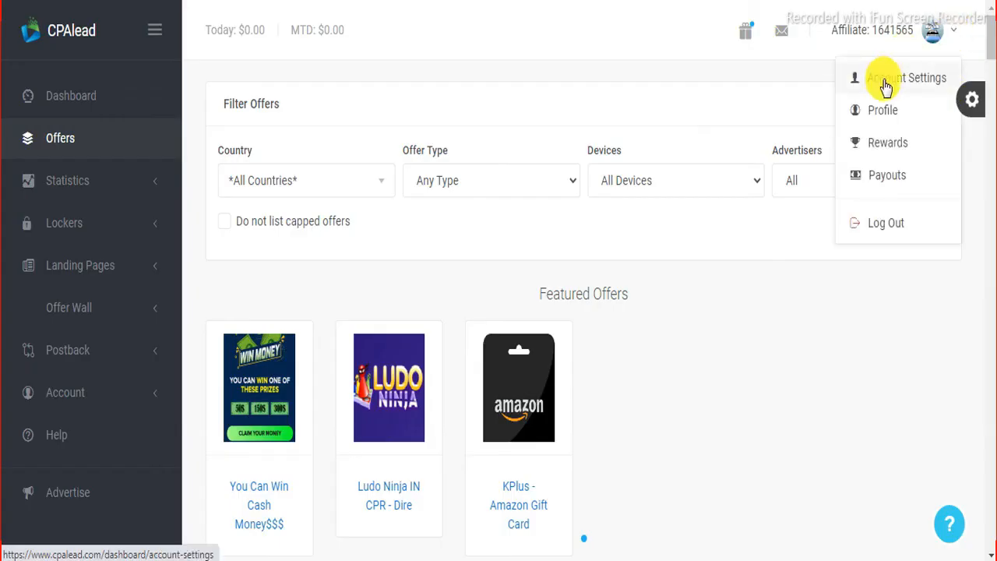
{"action": "left_click", "coordinate": [923, 82]}
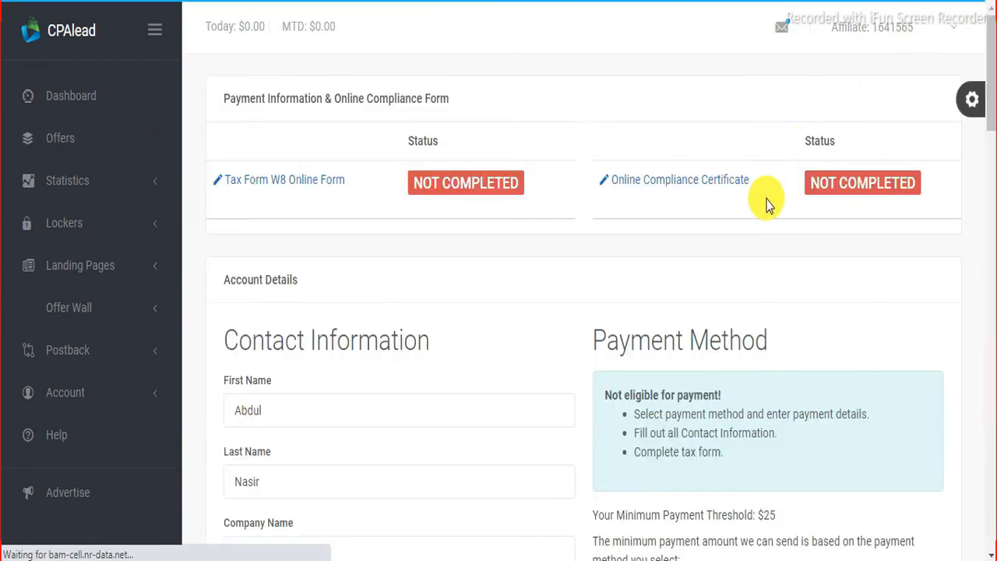
{"action": "scroll", "coordinate": [700, 205], "scroll_direction": "down", "scroll_amount": 2}
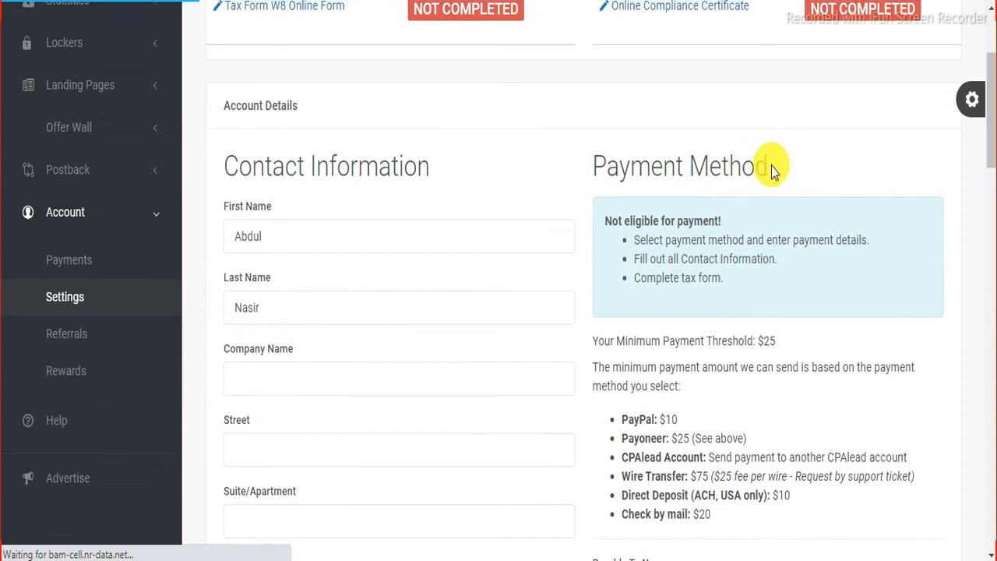
{"action": "scroll", "coordinate": [697, 189], "scroll_direction": "down", "scroll_amount": 1}
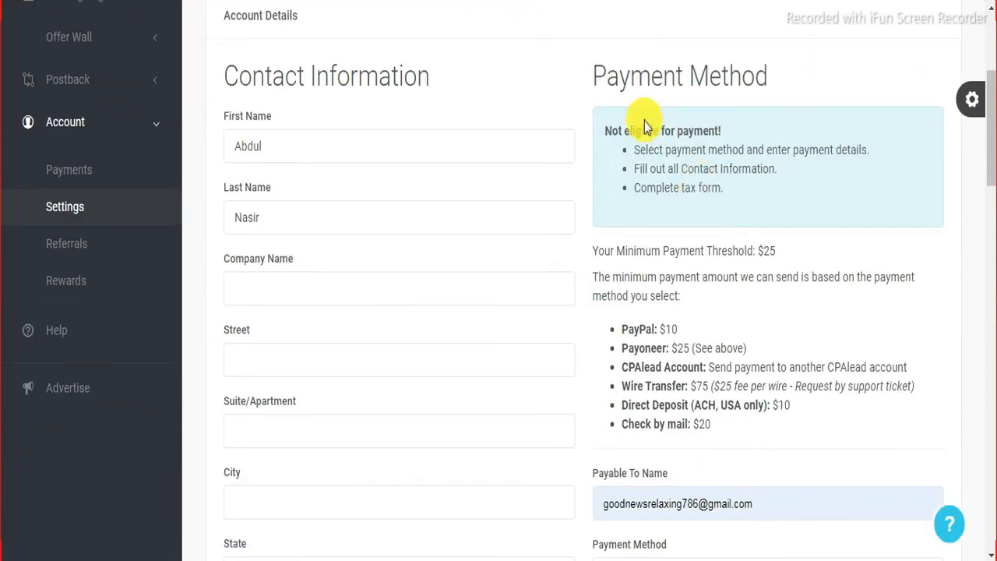
{"action": "scroll", "coordinate": [619, 129], "scroll_direction": "down", "scroll_amount": 2}
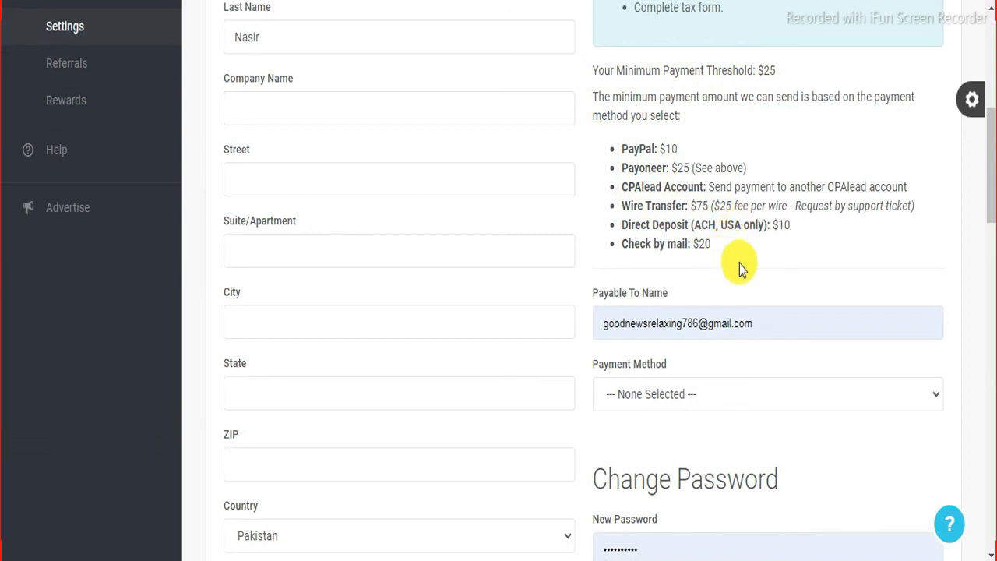
{"action": "scroll", "coordinate": [739, 263], "scroll_direction": "down", "scroll_amount": 1}
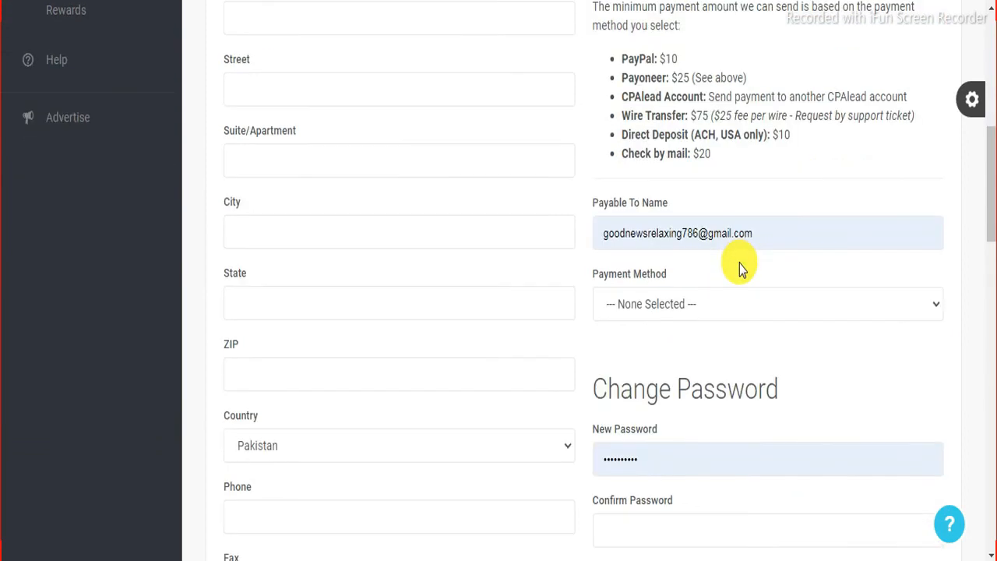
{"action": "scroll", "coordinate": [739, 263], "scroll_direction": "down", "scroll_amount": 1}
{"action": "left_click", "coordinate": [935, 216]}
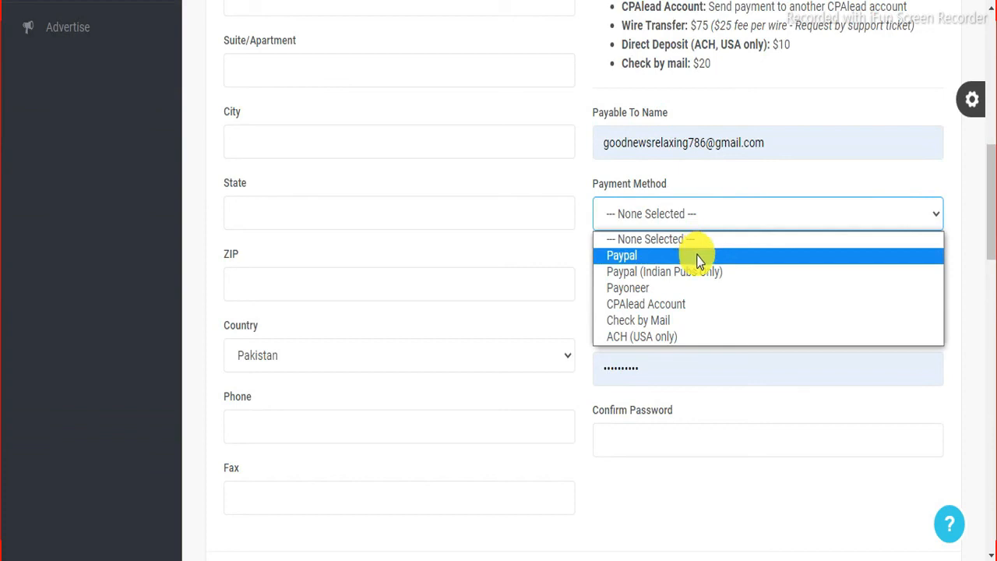
{"action": "scroll", "coordinate": [727, 347], "scroll_direction": "up", "scroll_amount": 2}
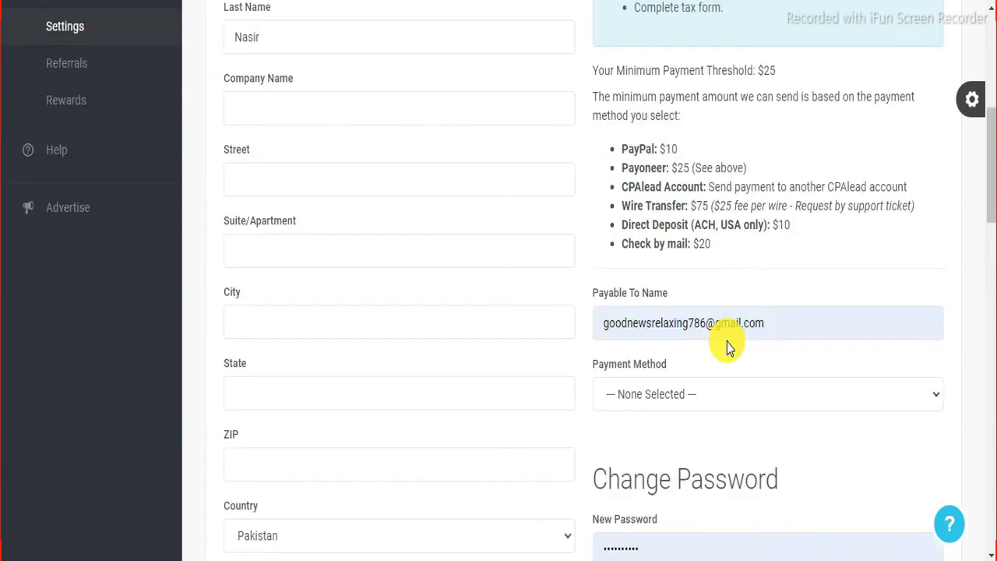